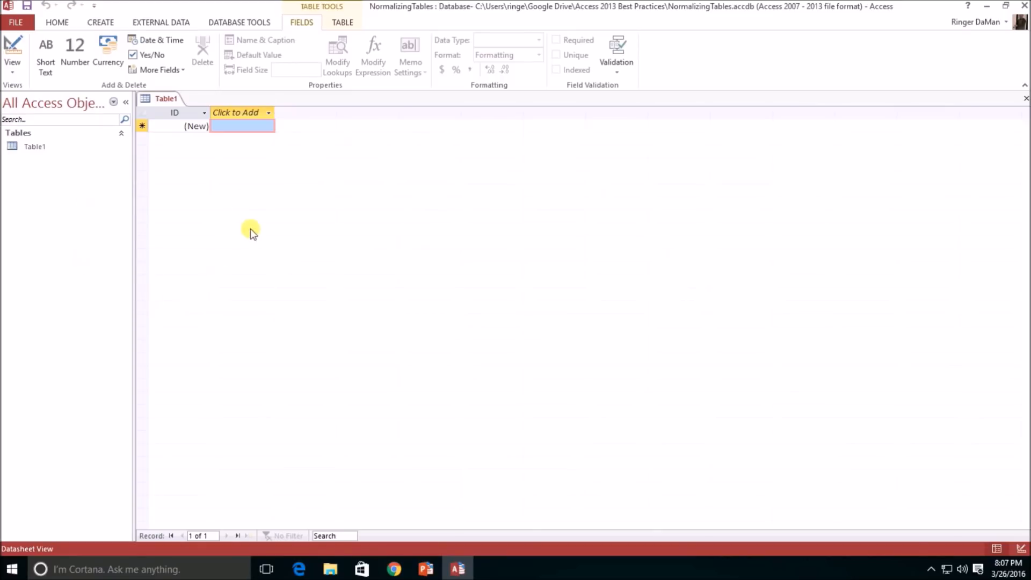
Step: Close the blank datasheet table and create a new table in Design view
{"action": "left_click", "coordinate": [270, 114]}
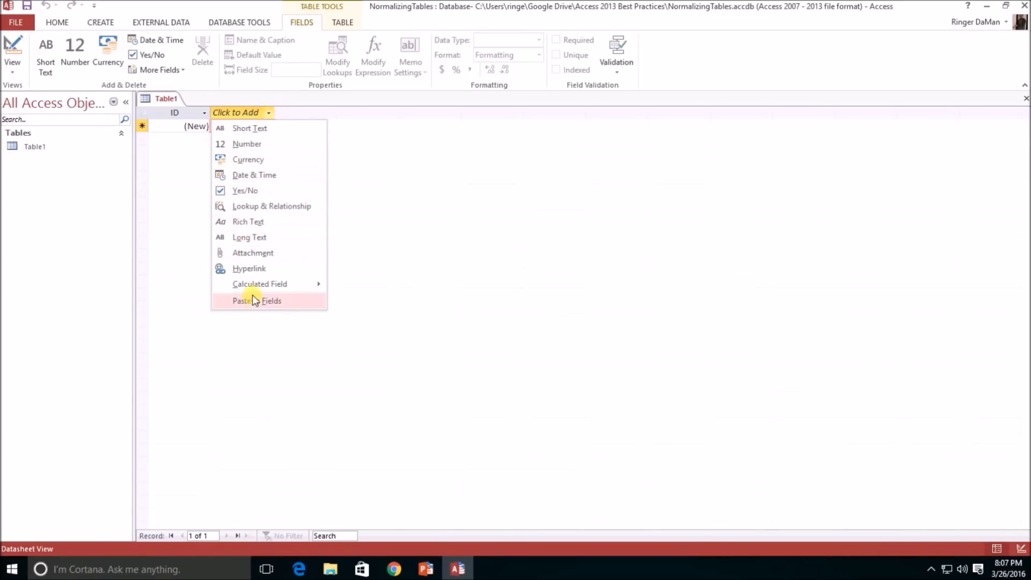
{"action": "left_click", "coordinate": [476, 249]}
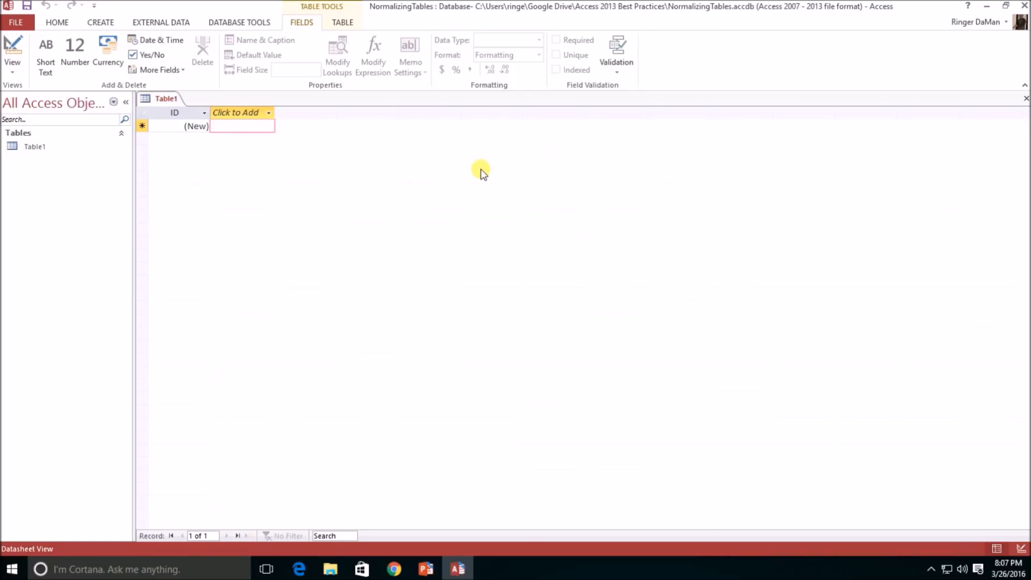
{"action": "left_click", "coordinate": [1026, 100]}
{"action": "left_click", "coordinate": [97, 24]}
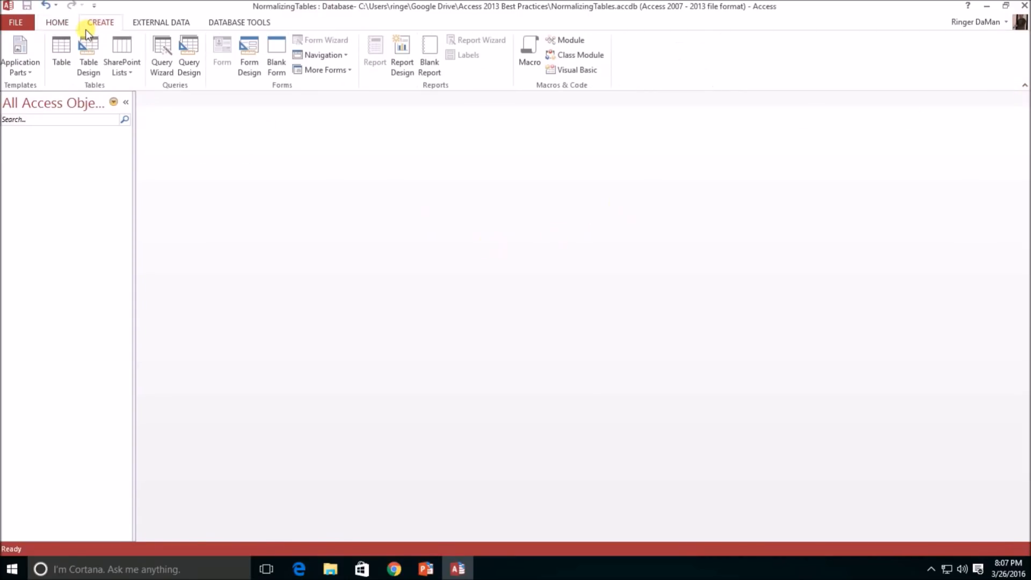
{"action": "left_click", "coordinate": [92, 47]}
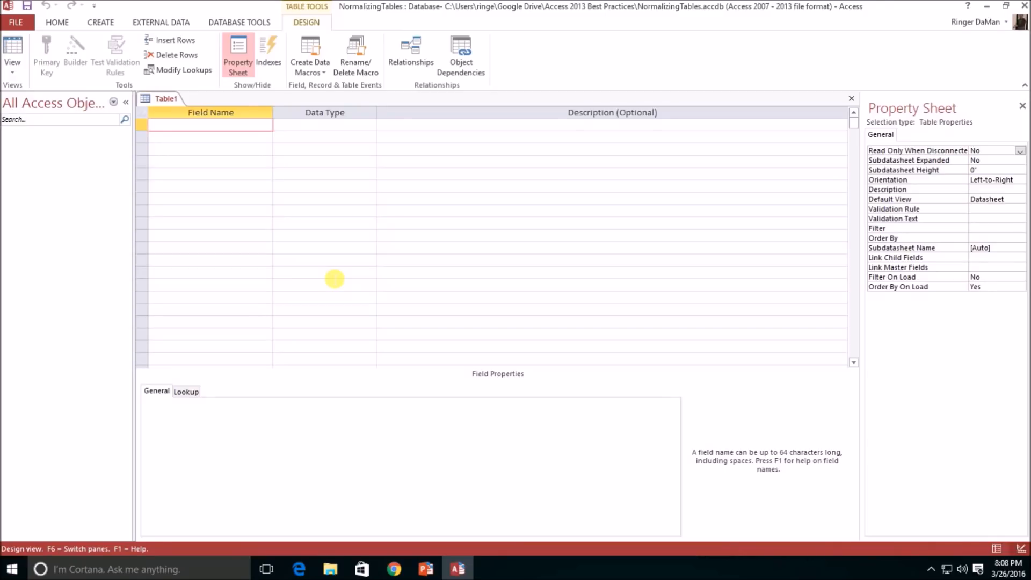
Step: Add a first field called Name with the Short Text data type, accepting the reserved word
{"action": "type", "text": "Name"}
{"action": "left_click", "coordinate": [334, 278]}
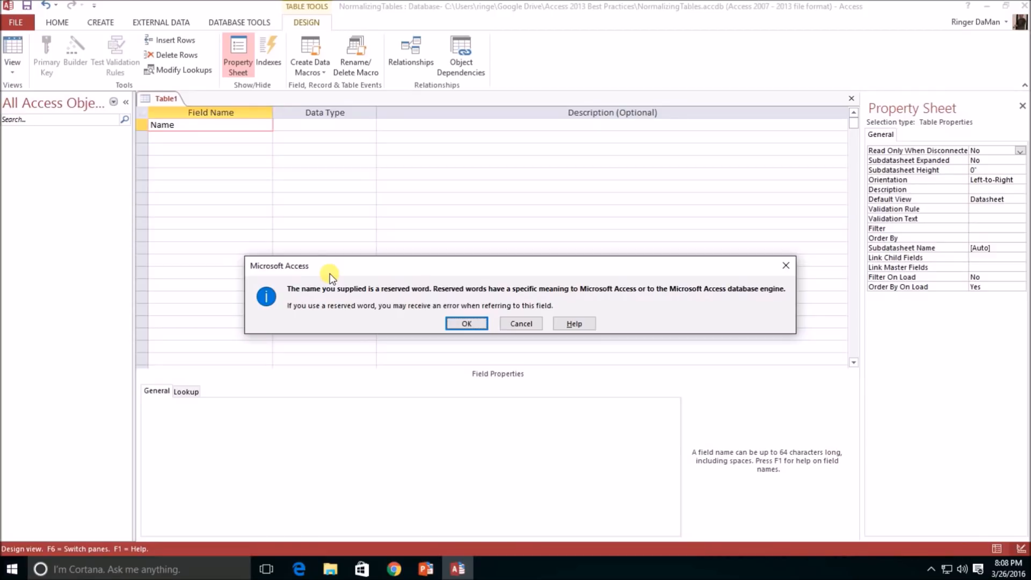
{"action": "left_click", "coordinate": [474, 323]}
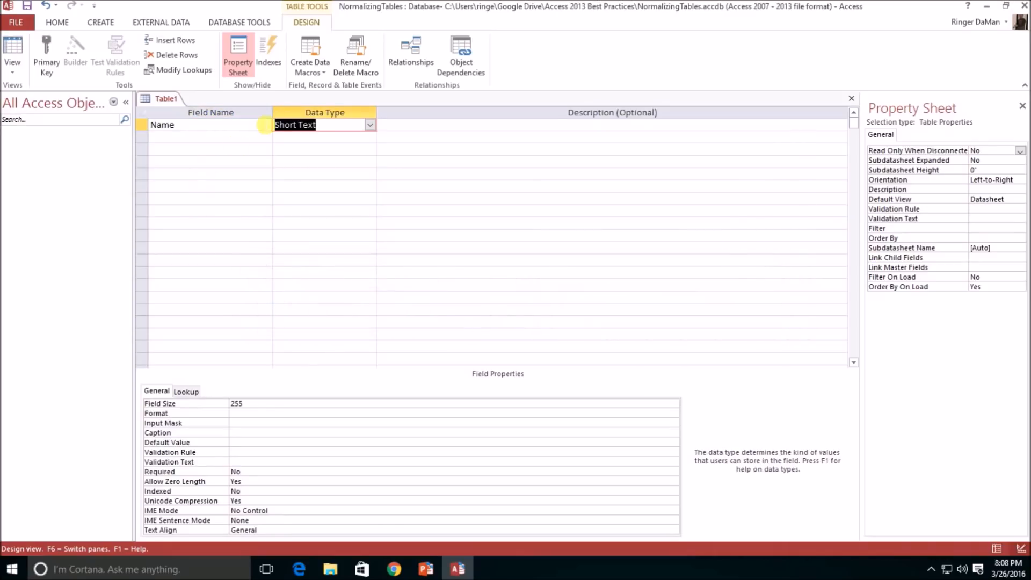
{"action": "left_click", "coordinate": [242, 129]}
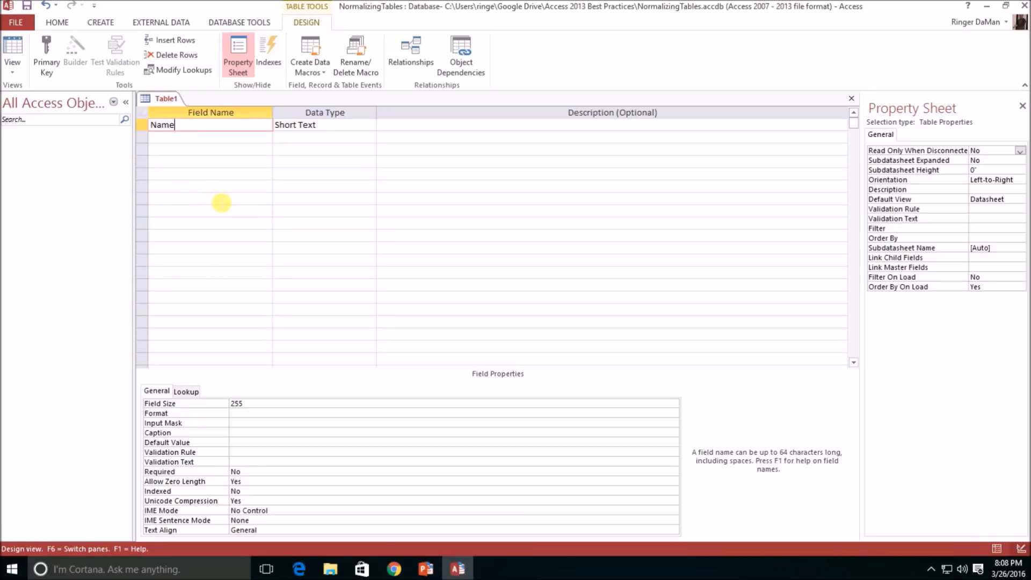
{"action": "key", "text": "Tab"}
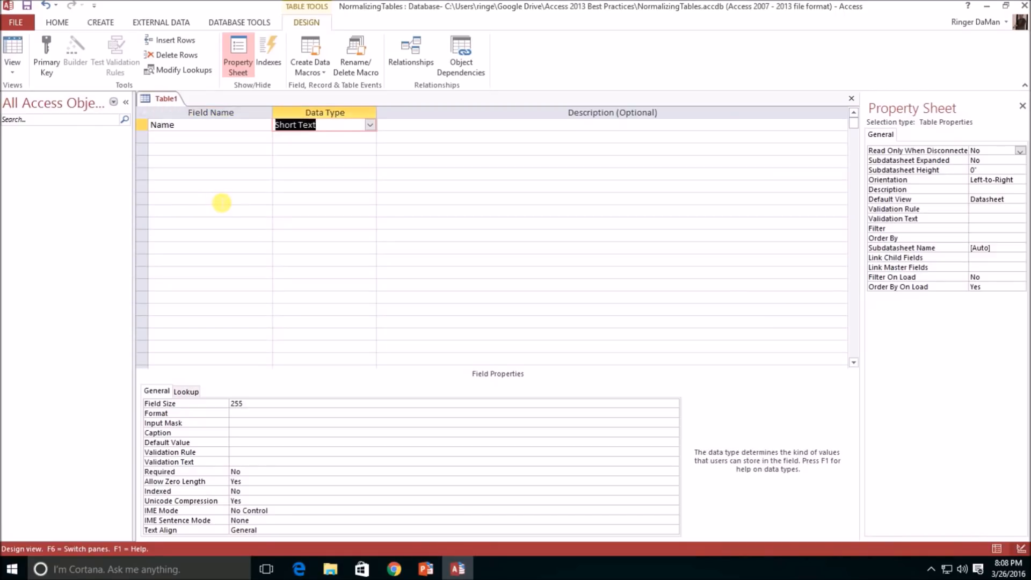
{"action": "right_click", "coordinate": [193, 128]}
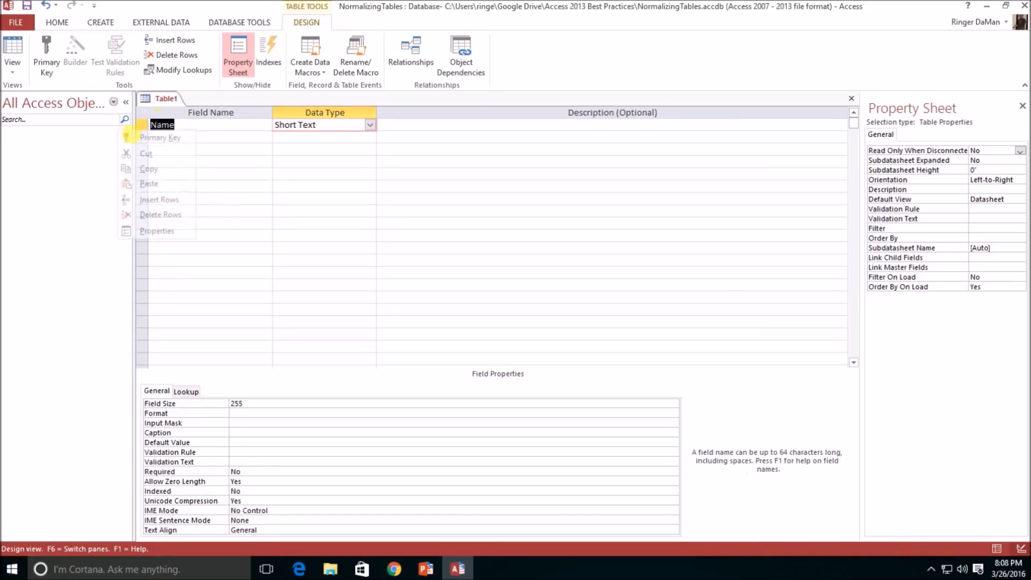
{"action": "key", "text": "Escape"}
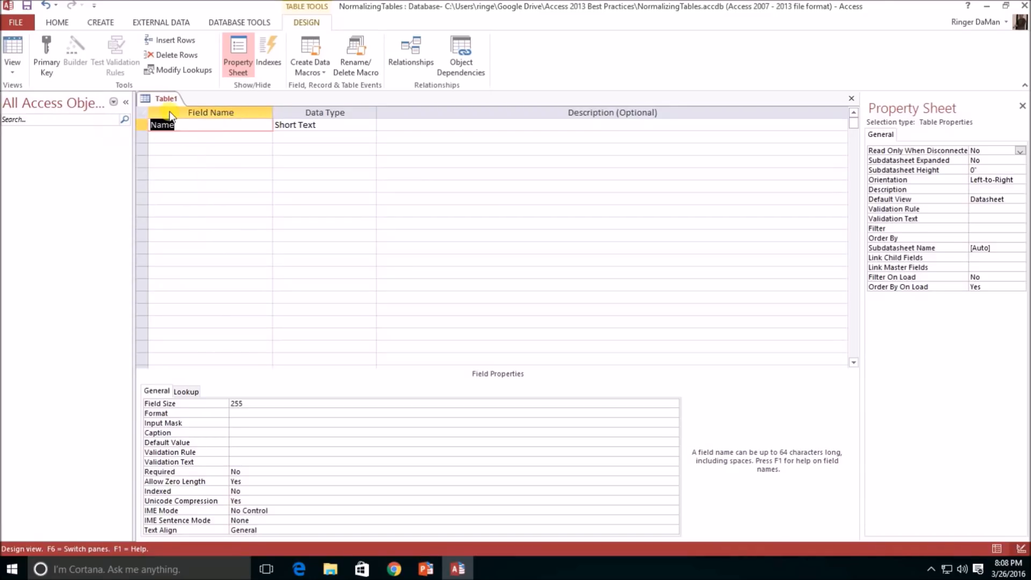
Step: Rename the table's first field to BookTitle
{"action": "key", "text": "Tab"}
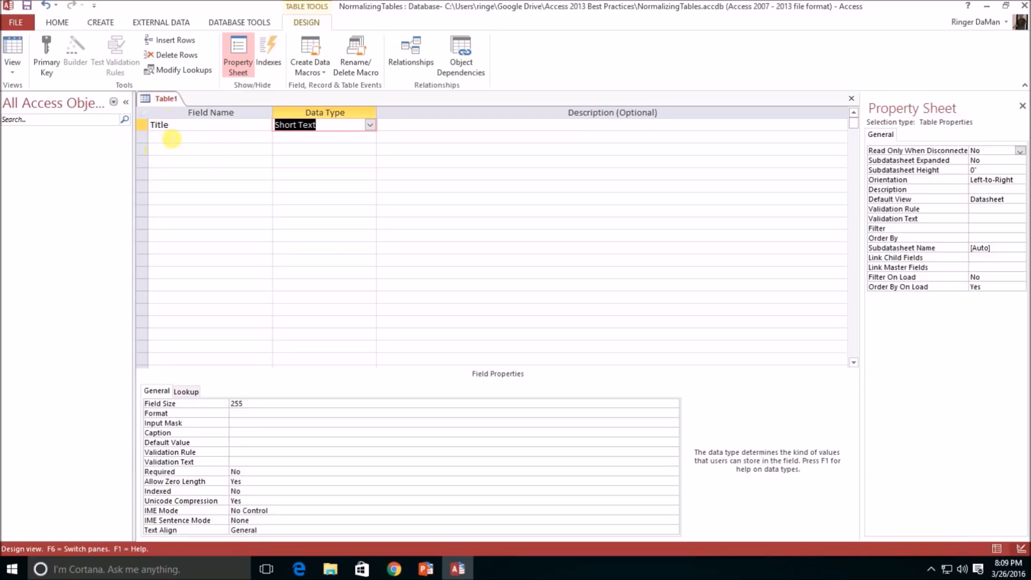
{"action": "left_click", "coordinate": [155, 127]}
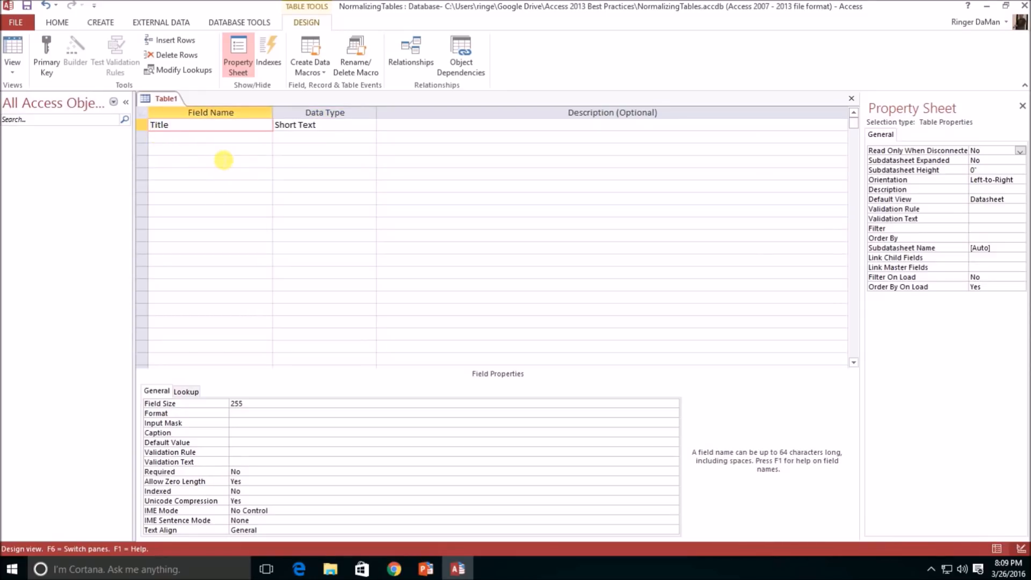
{"action": "type", "text": "Book"}
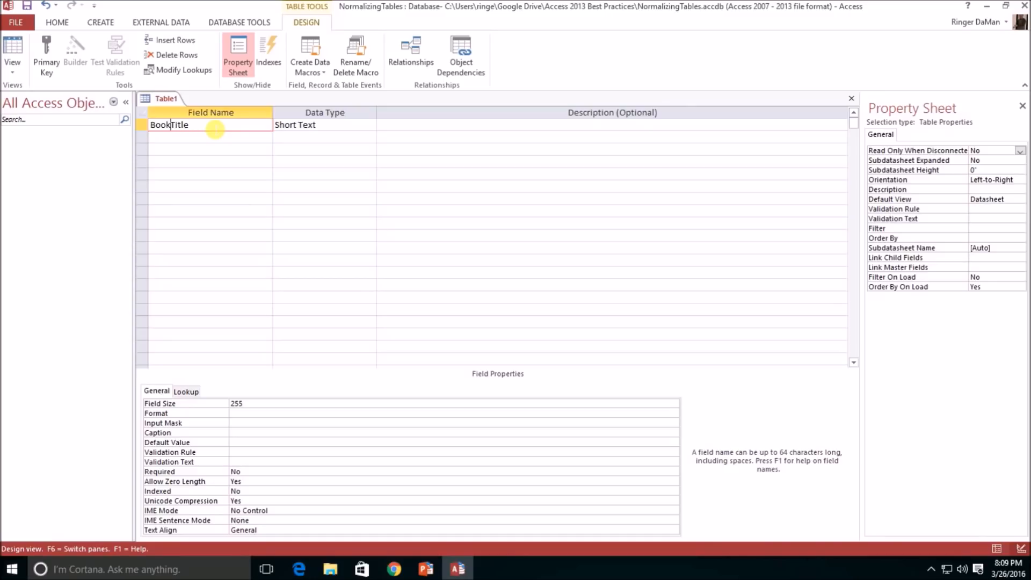
{"action": "left_click", "coordinate": [195, 131]}
{"action": "double_click", "coordinate": [195, 130]}
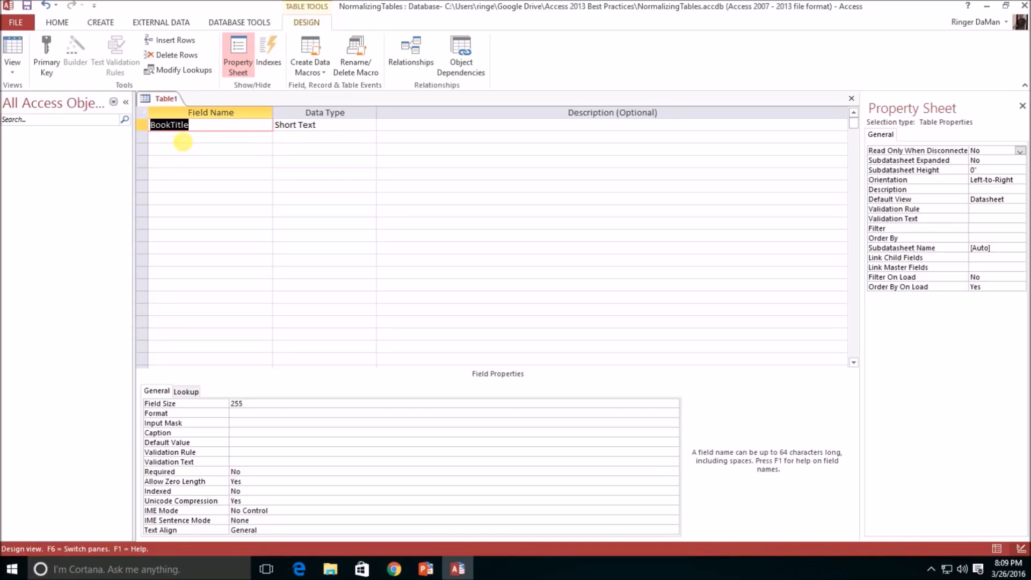
Step: Set the field size of BookTitle to 50 characters
{"action": "left_click", "coordinate": [335, 128]}
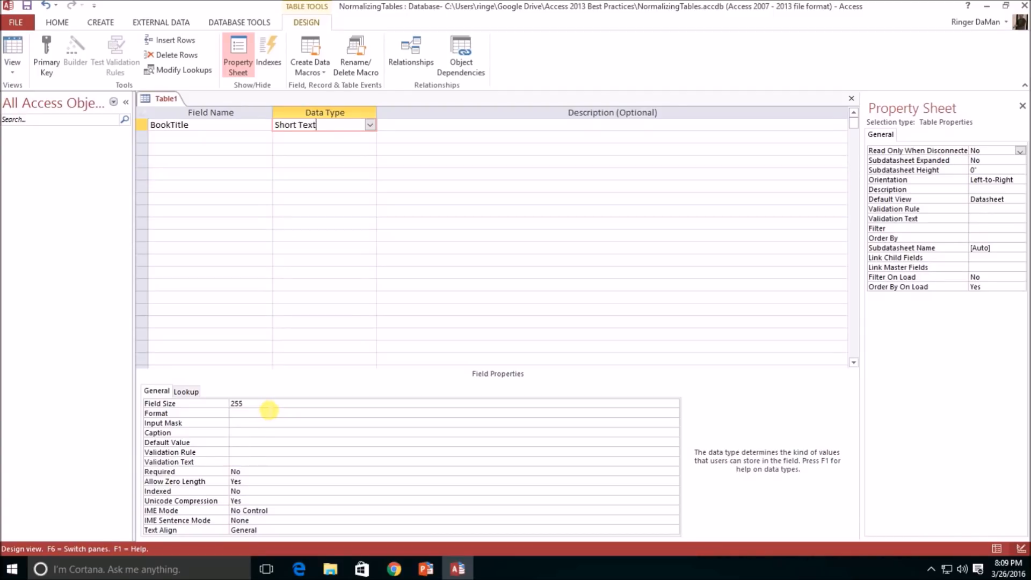
{"action": "left_click", "coordinate": [220, 411]}
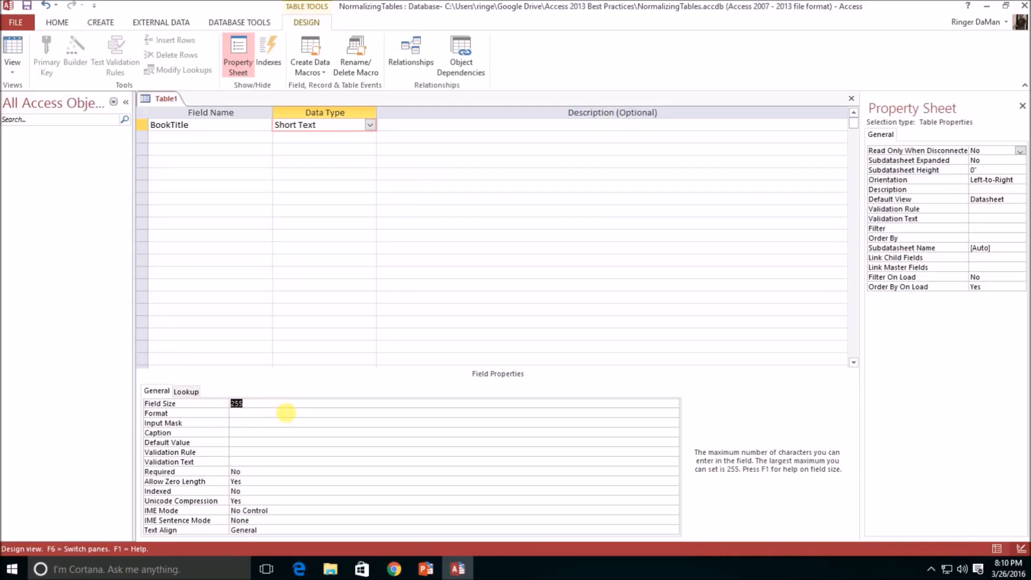
{"action": "type", "text": "50"}
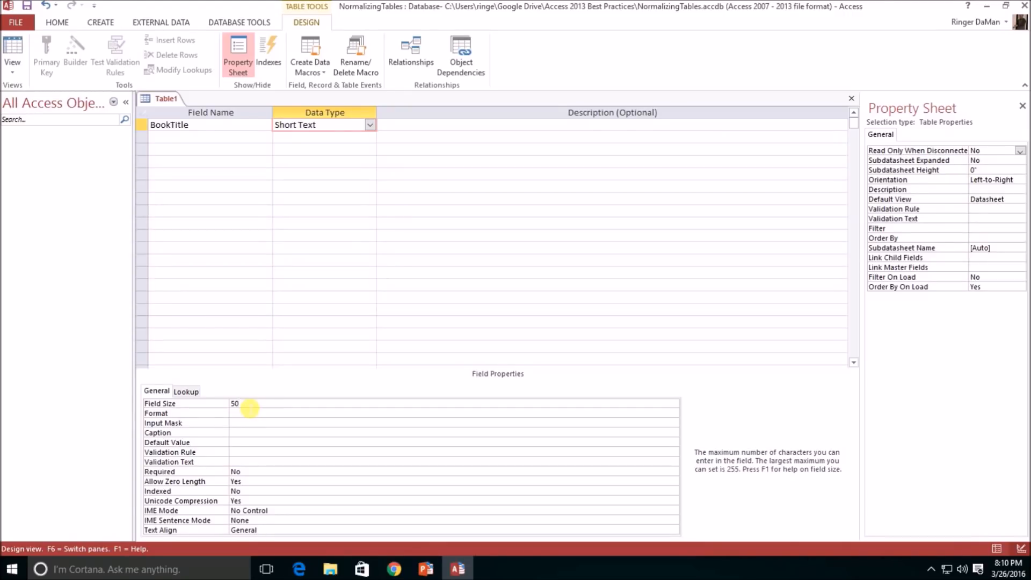
{"action": "double_click", "coordinate": [235, 404]}
{"action": "type", "text": "255"}
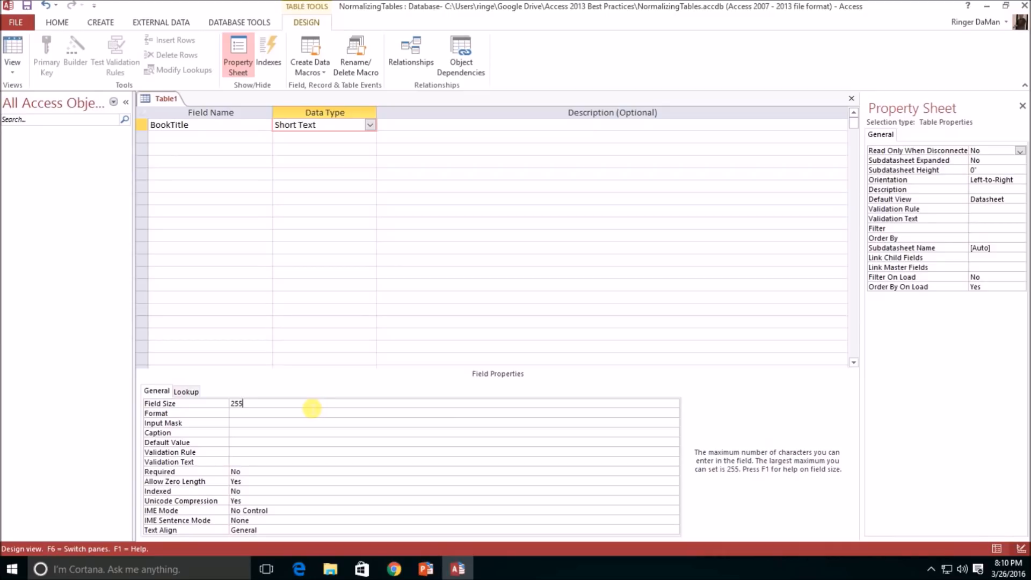
{"action": "left_click", "coordinate": [198, 404]}
{"action": "type", "text": "50"}
{"action": "key", "text": "Return"}
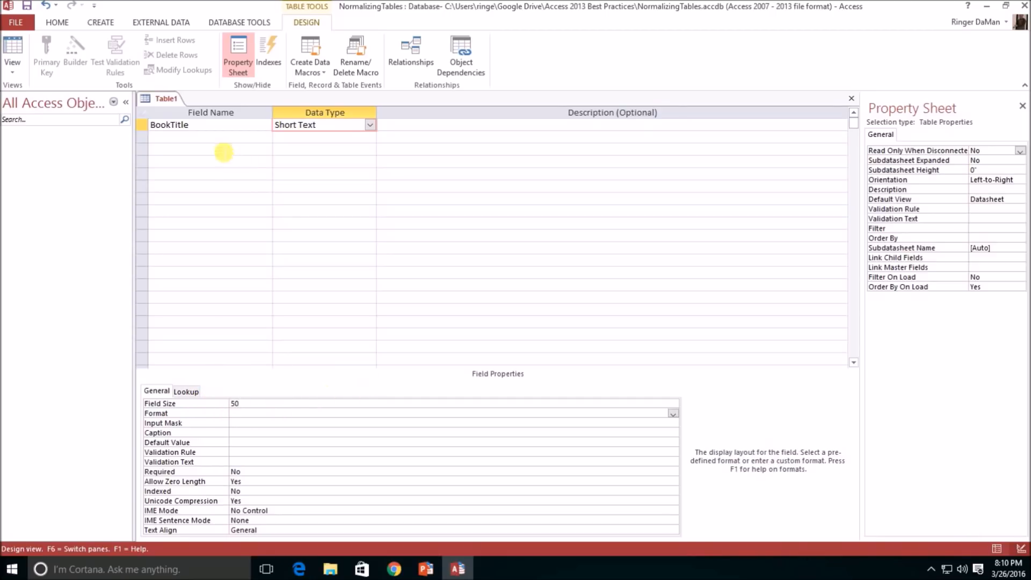
Step: Add a Short Text field named BookSubtitle below BookTitle and set its field size to 150
{"action": "left_click", "coordinate": [220, 138]}
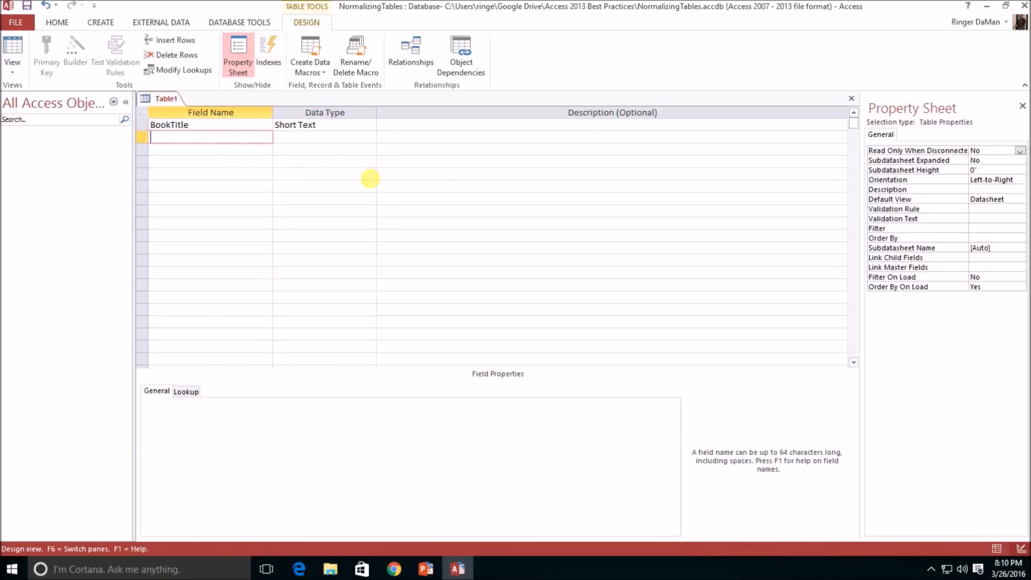
{"action": "type", "text": "BookSubt"}
{"action": "key", "text": "Tab"}
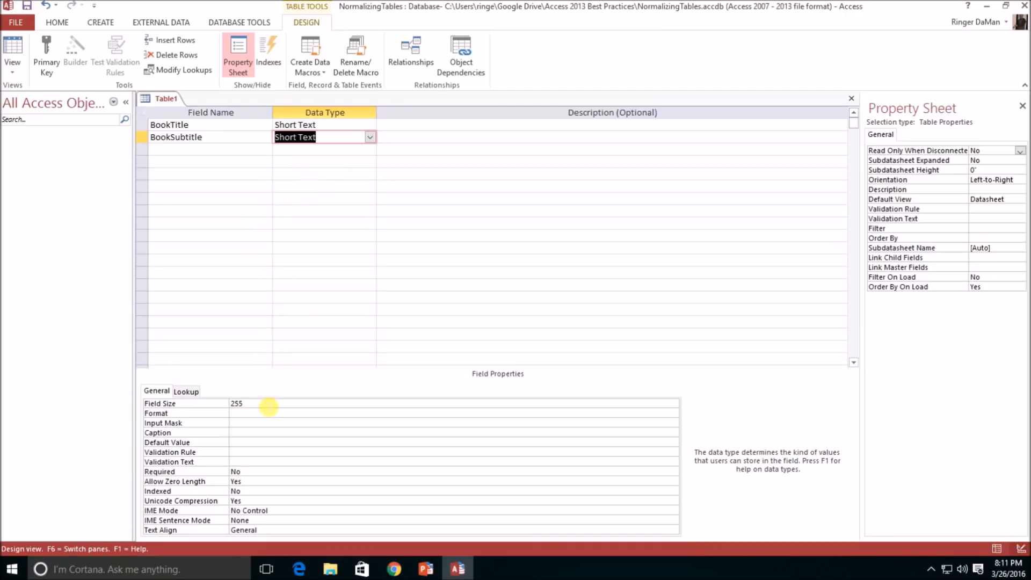
{"action": "left_click_drag", "start_coordinate": [264, 403], "coordinate": [215, 403]}
{"action": "type", "text": "150"}
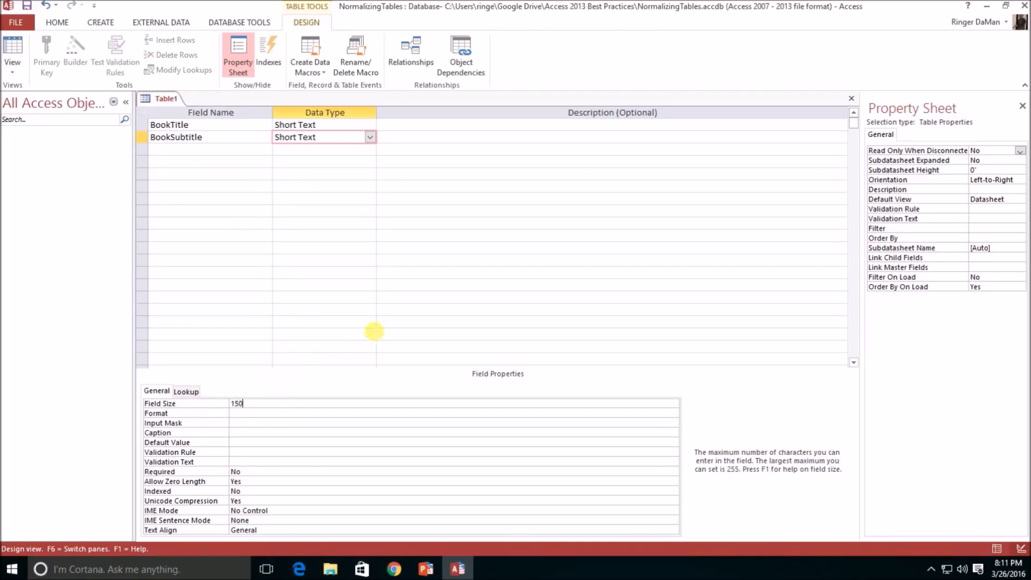
{"action": "key", "text": "Tab"}
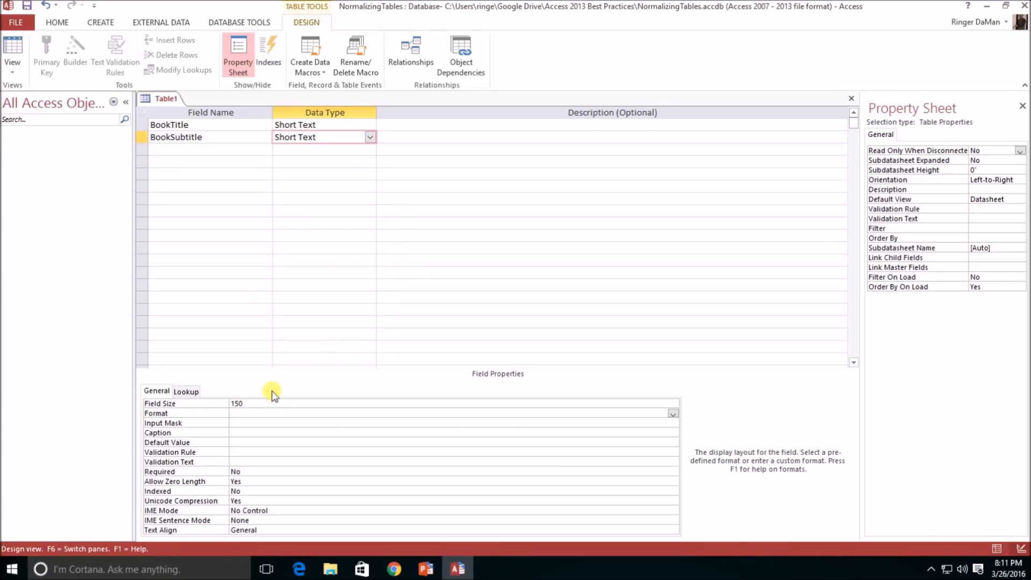
{"action": "left_click", "coordinate": [258, 403]}
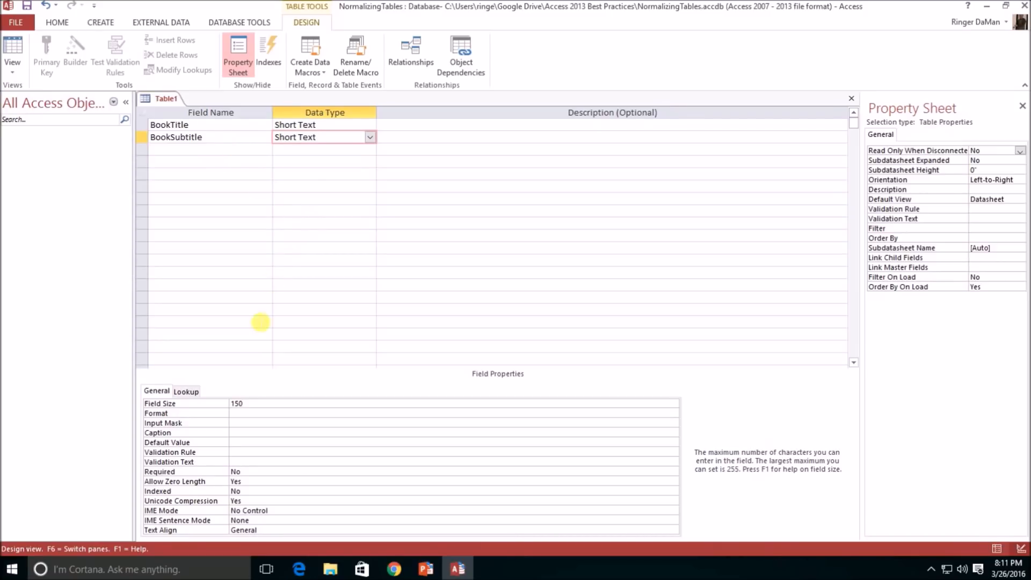
{"action": "double_click", "coordinate": [266, 409]}
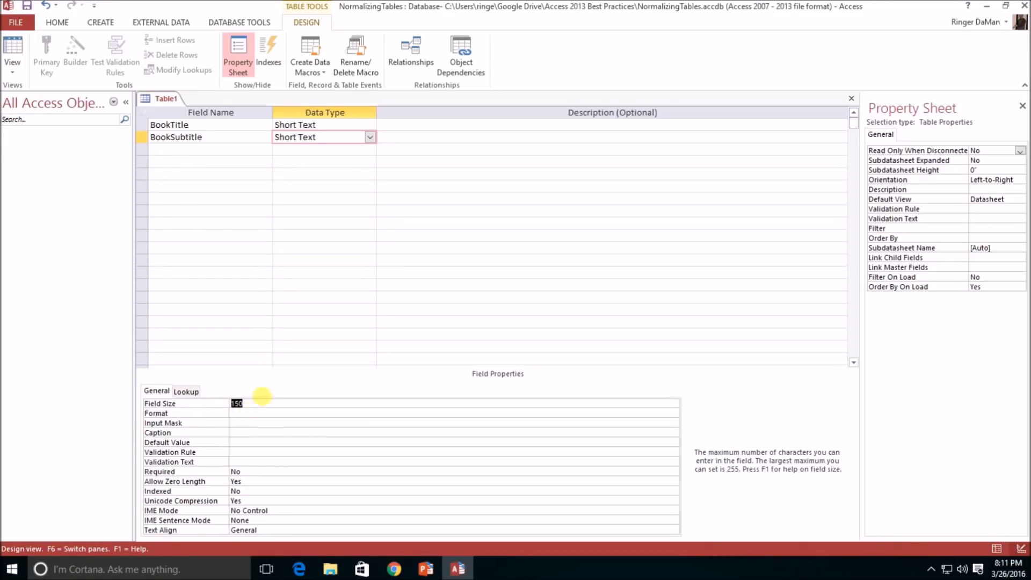
Step: Try field sizes of 75 and 25 for BookTitle, then restore the size to 50
{"action": "left_click", "coordinate": [201, 127]}
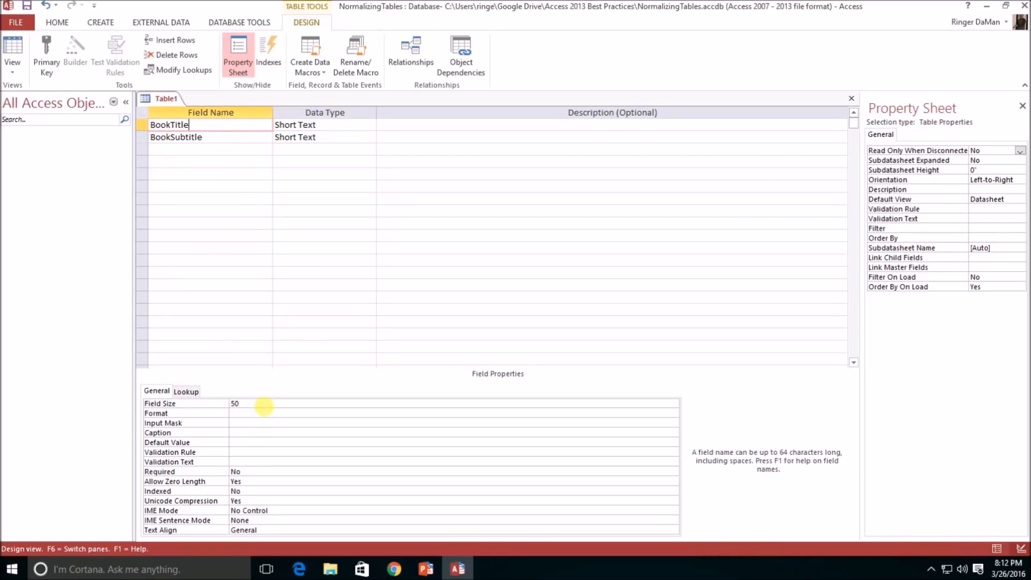
{"action": "left_click", "coordinate": [259, 407]}
{"action": "double_click", "coordinate": [241, 406]}
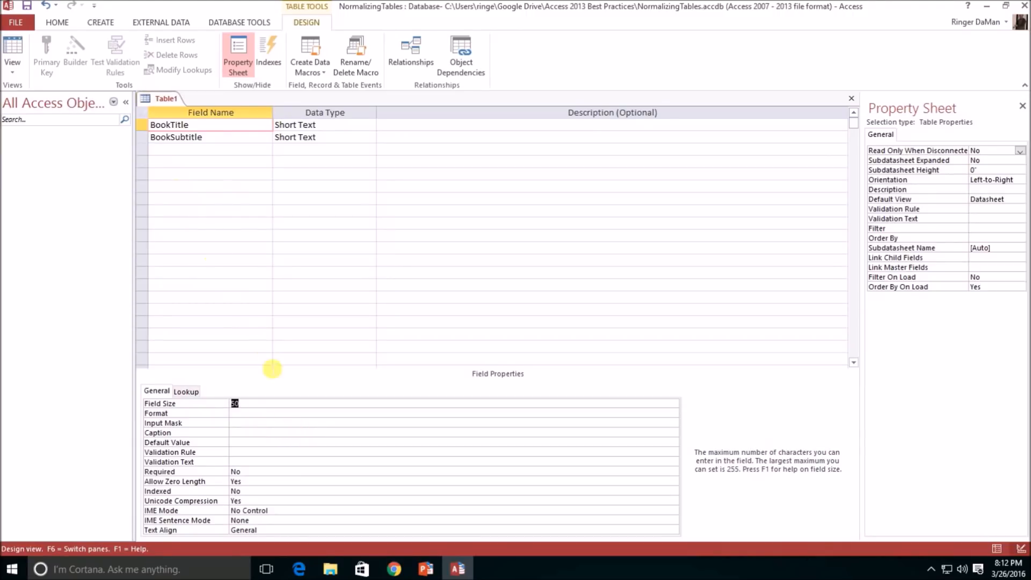
{"action": "type", "text": "75"}
{"action": "key", "text": "BackSpace"}
{"action": "key", "text": "BackSpace"}
{"action": "type", "text": "50"}
{"action": "key", "text": "BackSpace"}
{"action": "key", "text": "BackSpace"}
{"action": "type", "text": "25"}
{"action": "key", "text": "BackSpace"}
{"action": "key", "text": "BackSpace"}
{"action": "type", "text": "50"}
{"action": "key", "text": "BackSpace"}
{"action": "key", "text": "BackSpace"}
{"action": "type", "text": "75"}
{"action": "key", "text": "BackSpace"}
{"action": "key", "text": "BackSpace"}
{"action": "type", "text": "50"}
Step: Add a Short Text field named BookAuthor below BookSubtitle
{"action": "left_click", "coordinate": [221, 154]}
{"action": "type", "text": "BookAuthor"}
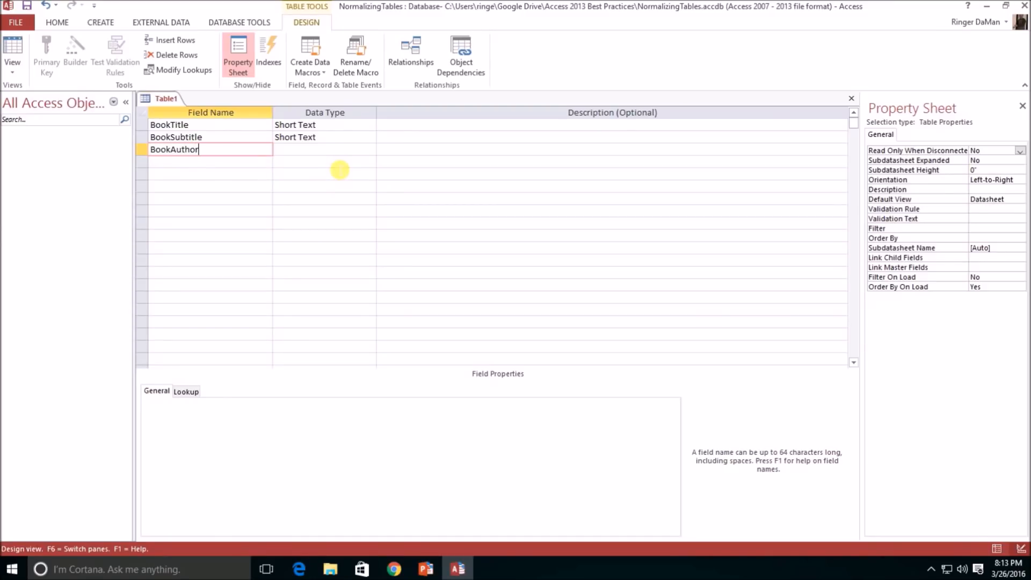
{"action": "key", "text": "Tab"}
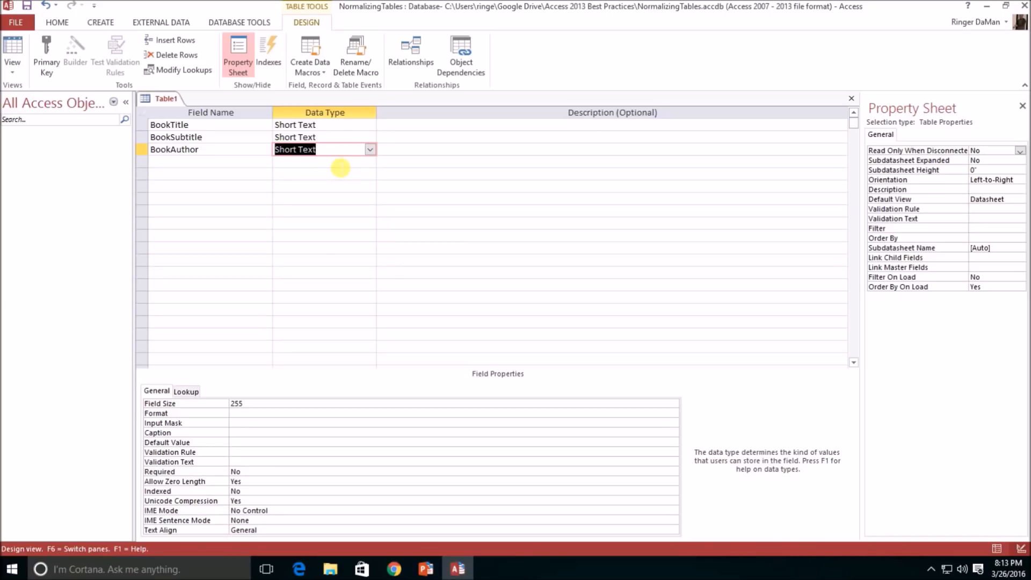
Step: Create a second table in Design view and enter AuthorName as its first field name
{"action": "left_click", "coordinate": [100, 23]}
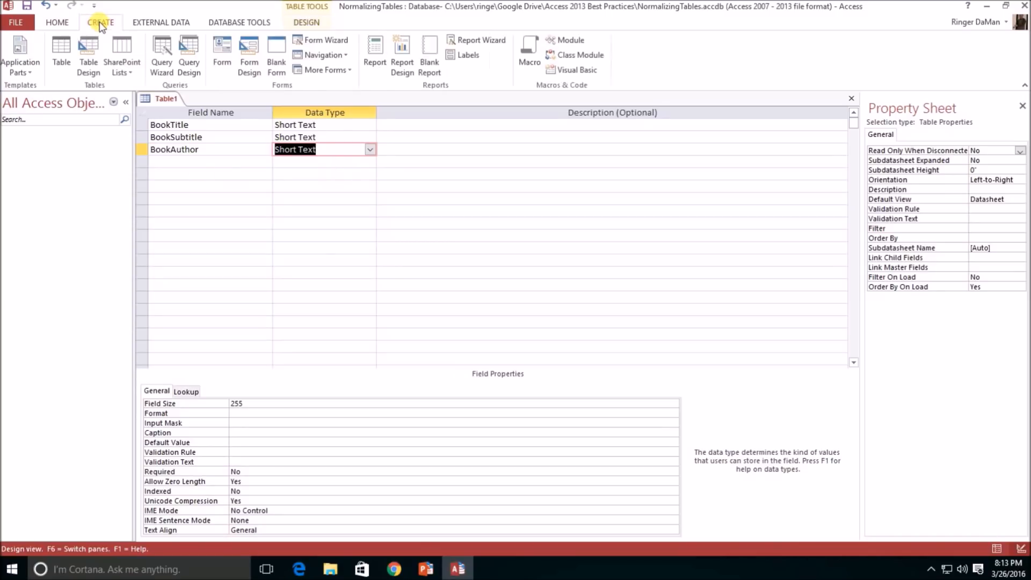
{"action": "left_click", "coordinate": [91, 58]}
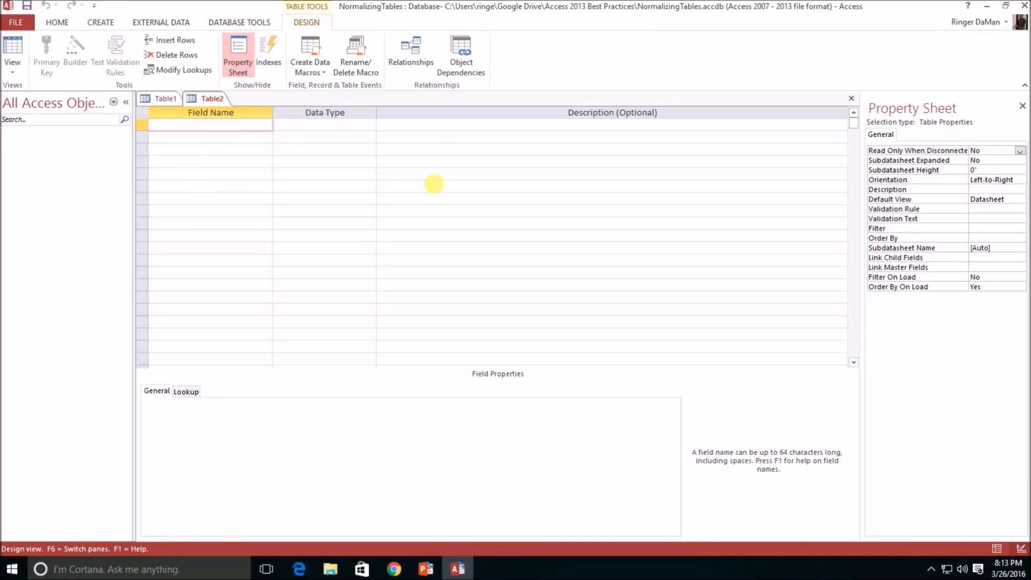
{"action": "type", "text": "AuthorName"}
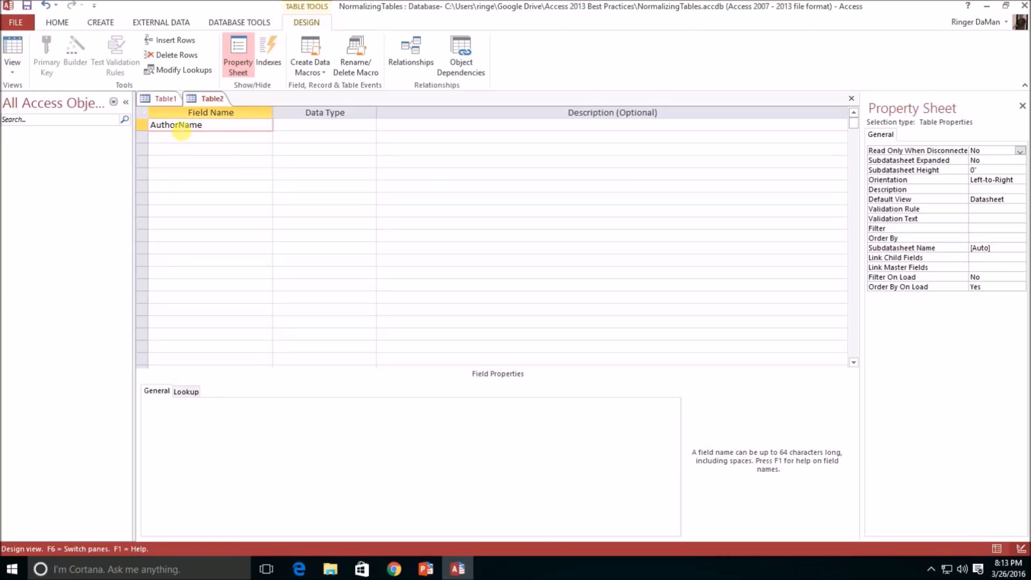
{"action": "left_click_drag", "start_coordinate": [183, 130], "coordinate": [212, 130]}
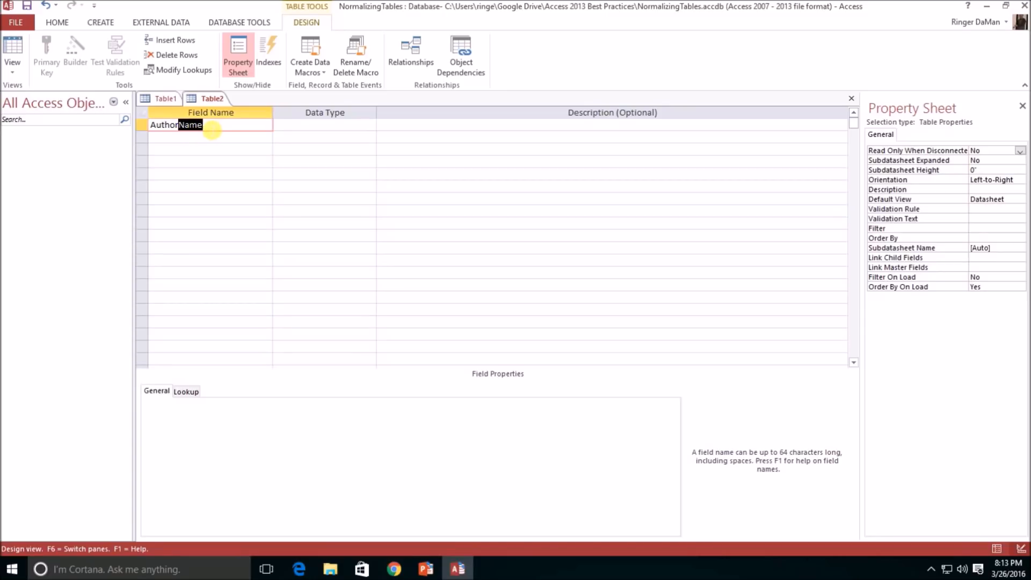
{"action": "left_click", "coordinate": [185, 129]}
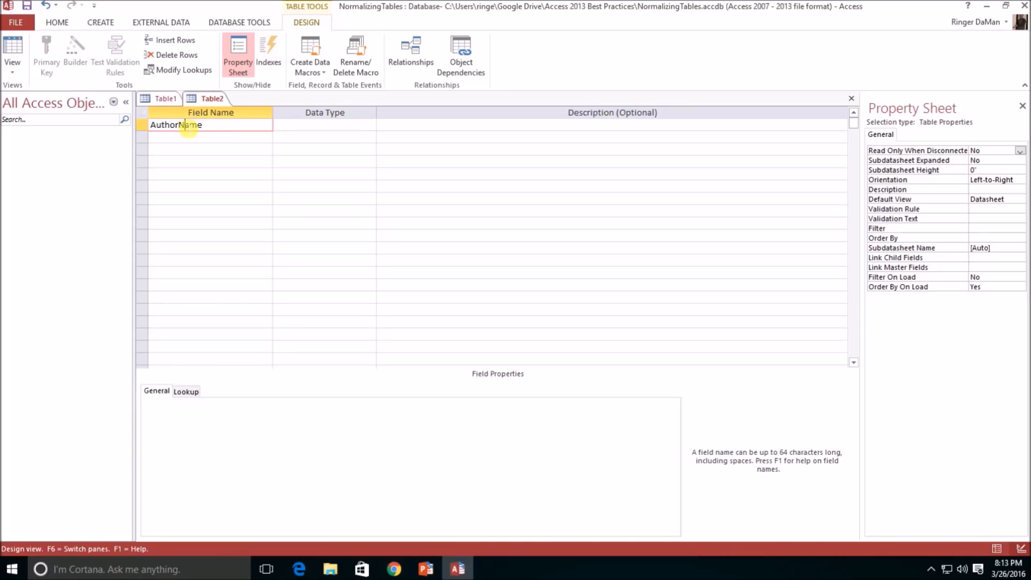
{"action": "left_click_drag", "start_coordinate": [181, 129], "coordinate": [129, 117]}
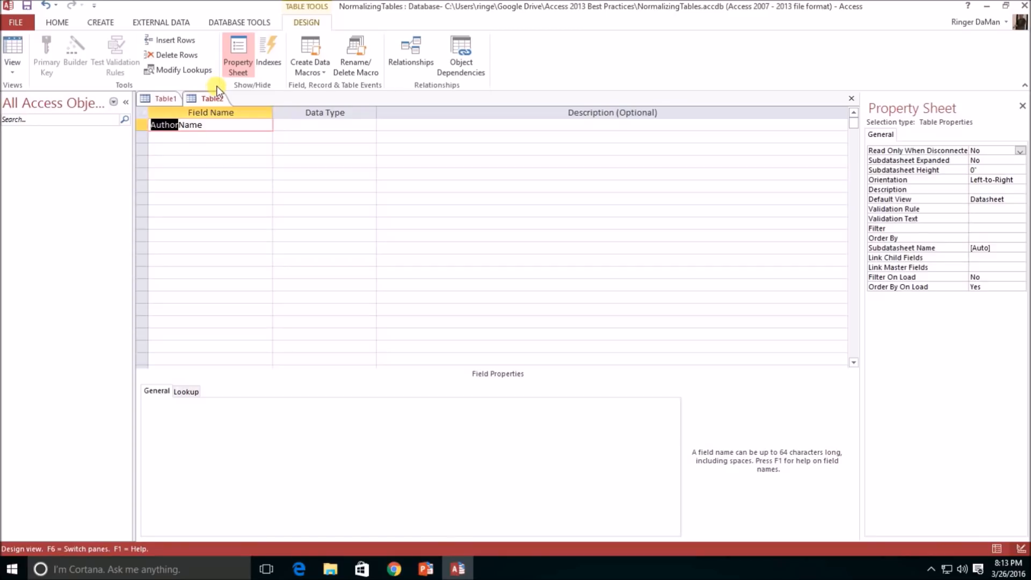
Step: Try Name as the first field name in the second table, then restore it to AuthorName
{"action": "key", "text": "Delete"}
{"action": "left_click", "coordinate": [226, 170]}
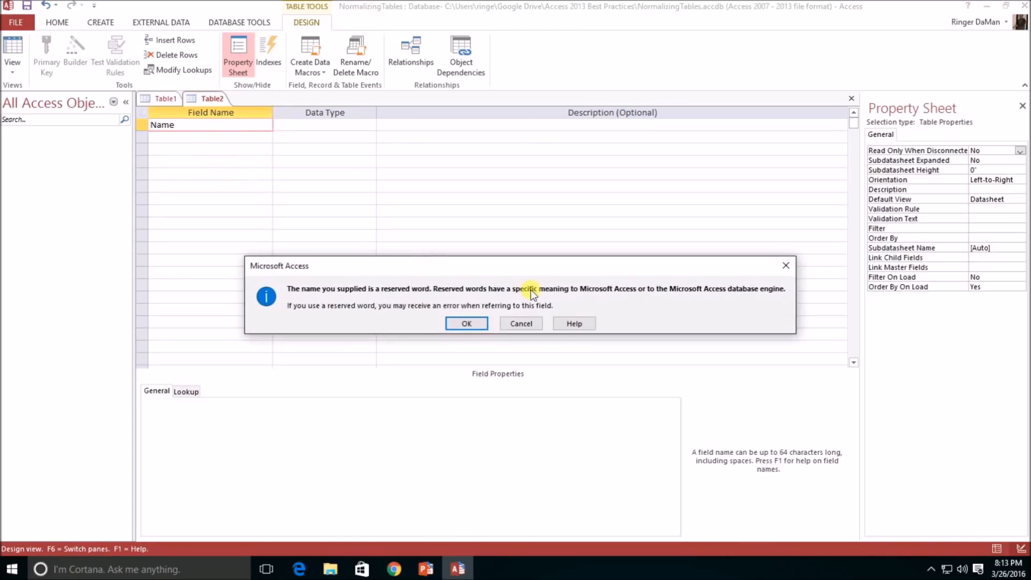
{"action": "left_click", "coordinate": [467, 322]}
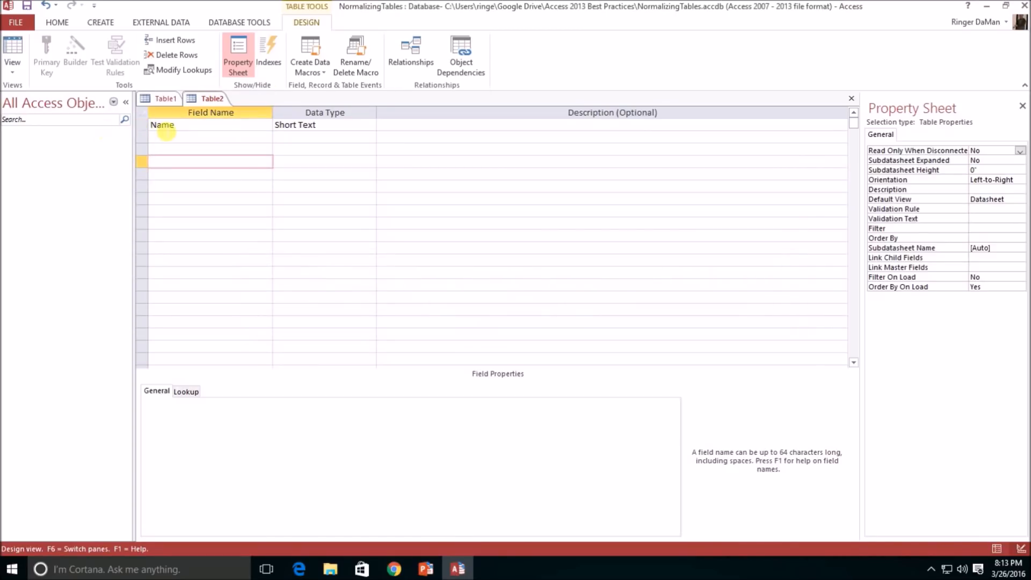
{"action": "type", "text": "Author"}
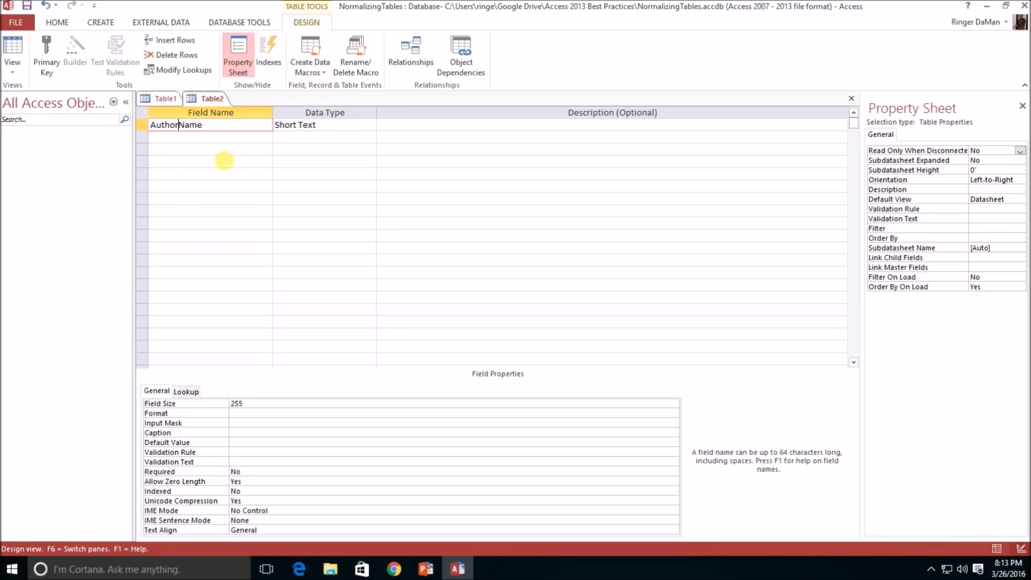
Step: Try a space between the words of the BookTitle field name in the first table, then remove it
{"action": "left_click", "coordinate": [168, 99]}
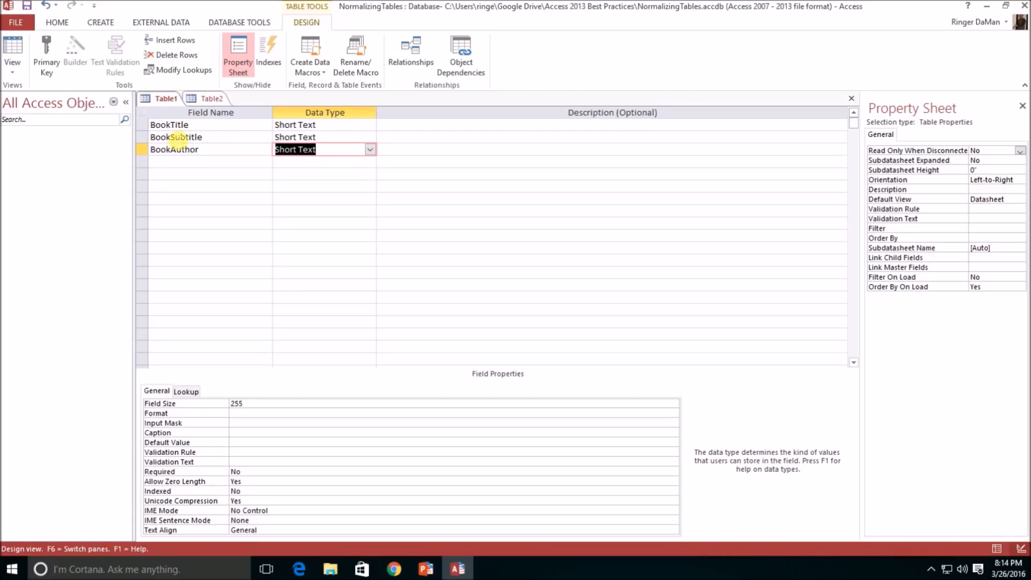
{"action": "left_click", "coordinate": [172, 125]}
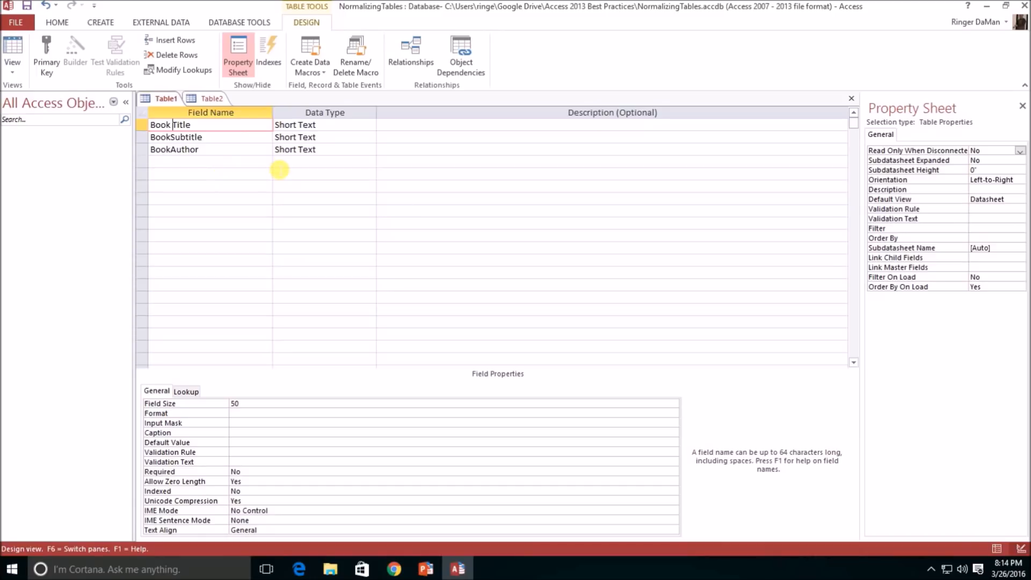
{"action": "key", "text": "Delete"}
{"action": "key", "text": "Left"}
{"action": "key", "text": "Left"}
{"action": "key", "text": "Left"}
{"action": "key", "text": "Left"}
{"action": "key", "text": "Left"}
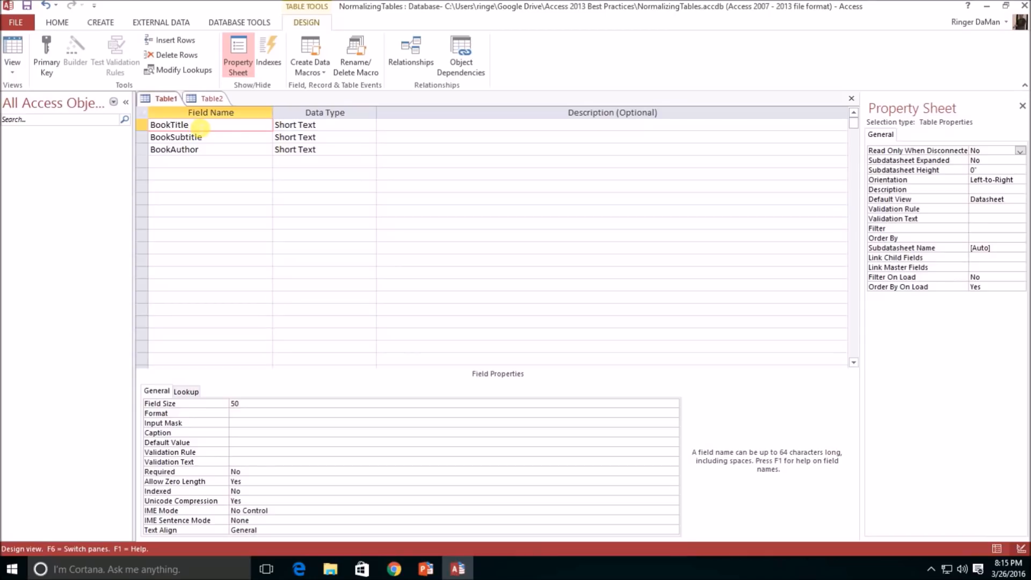
Step: Rename the AuthorName field in the second table to AuthorPrefix
{"action": "left_click", "coordinate": [212, 98]}
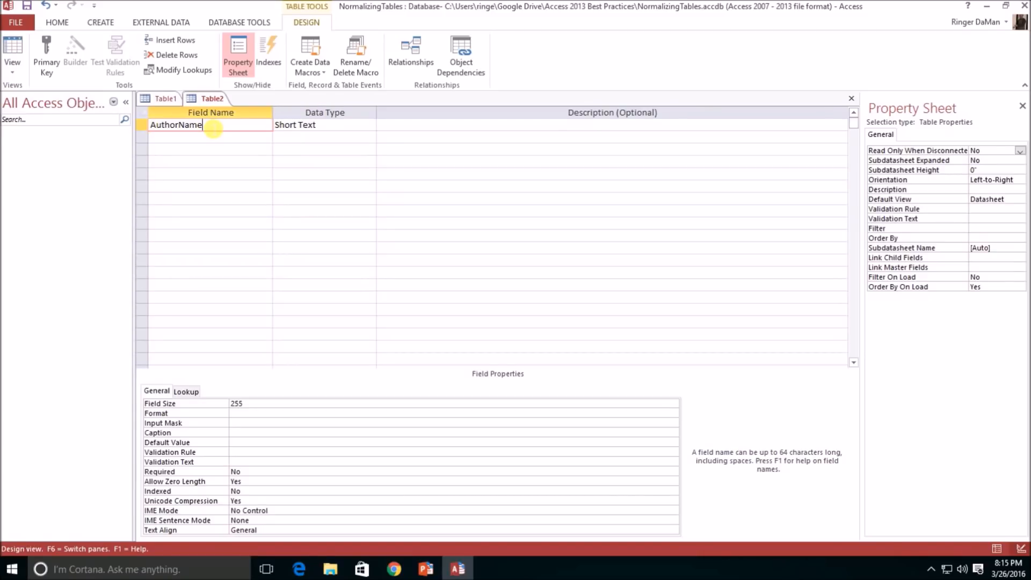
{"action": "double_click", "coordinate": [191, 125]}
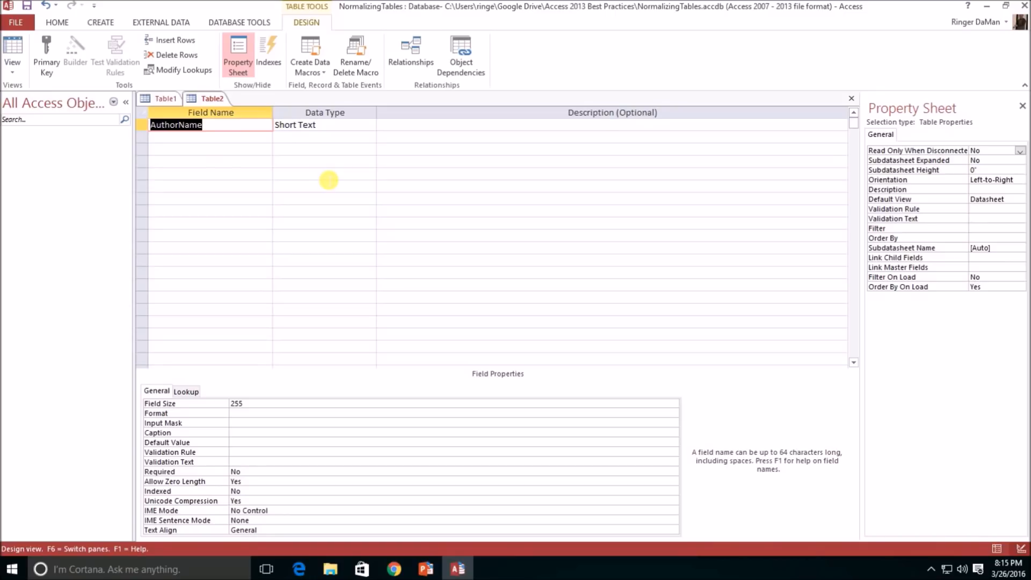
{"action": "type", "text": "Prefix"}
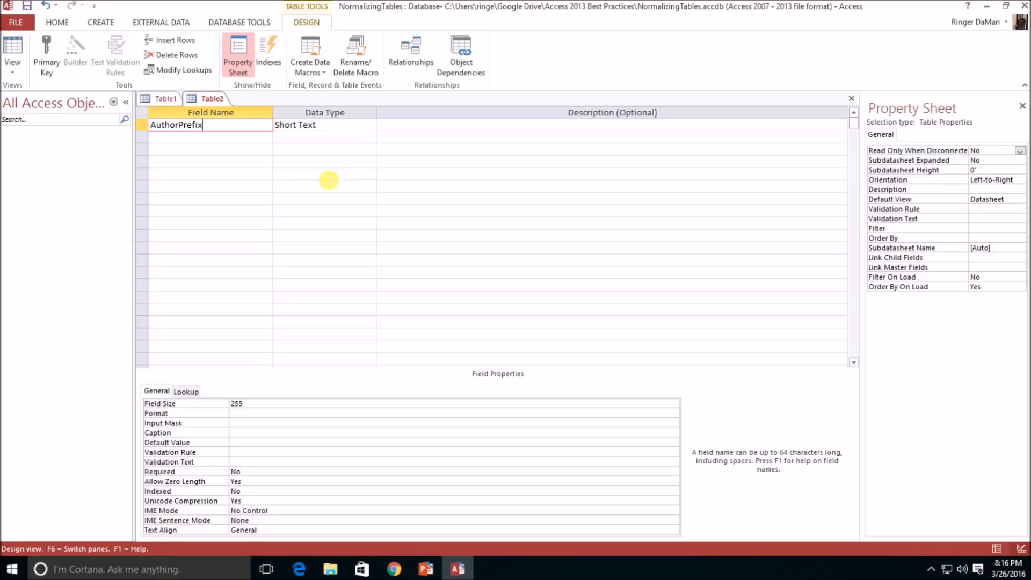
Step: Add Short Text fields named AuthorFirstName, AuthorMiddleName, AuthorLastName and AuthorSuffix below AuthorPrefix
{"action": "left_click", "coordinate": [250, 141]}
{"action": "type", "text": "AuthorFirstName"}
{"action": "left_click", "coordinate": [236, 152]}
{"action": "type", "text": "AuthorMiddleName"}
{"action": "left_click", "coordinate": [232, 167]}
{"action": "type", "text": "Autho"}
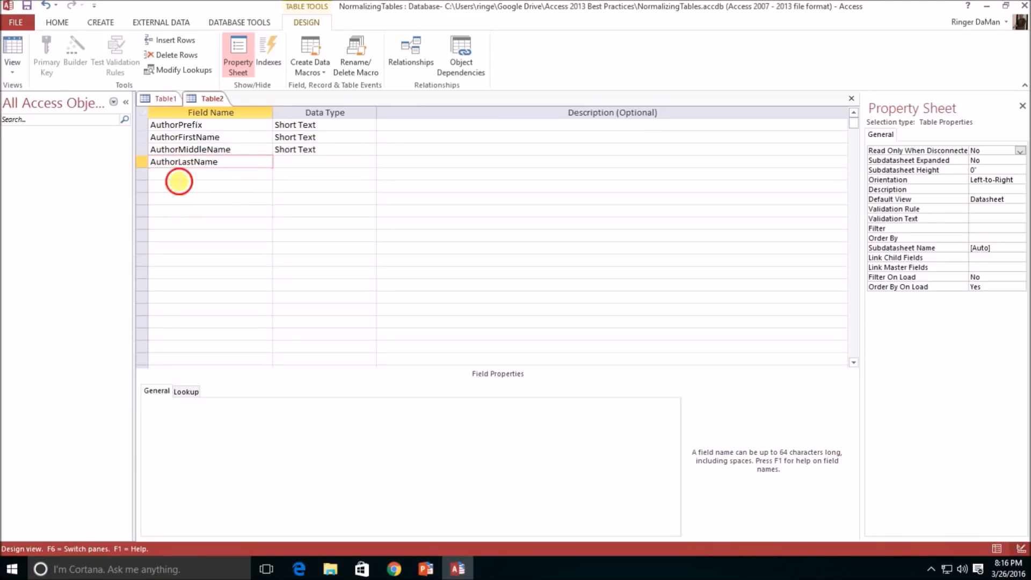
{"action": "left_click", "coordinate": [247, 174]}
{"action": "type", "text": "Author"}
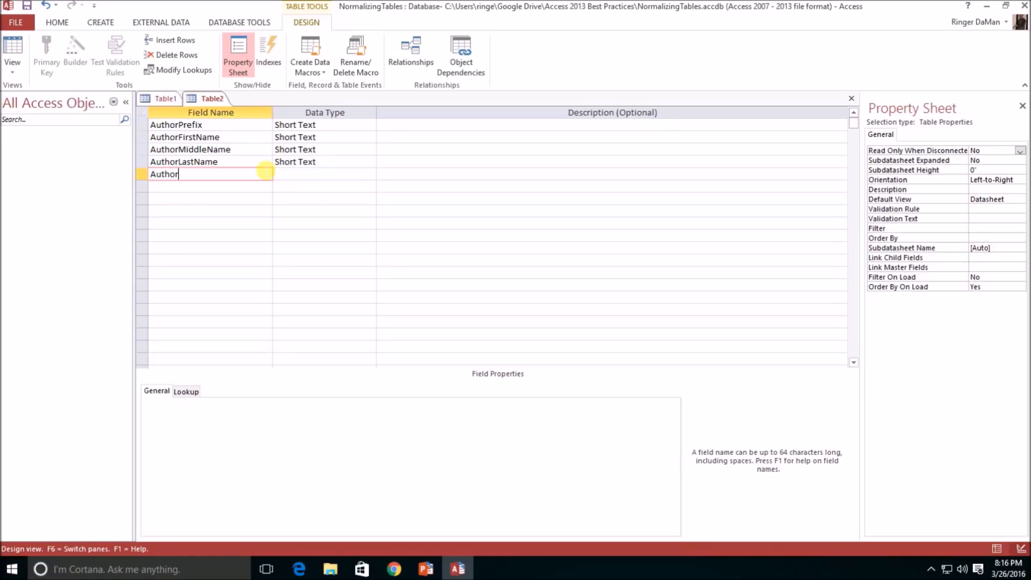
{"action": "key", "text": "Tab"}
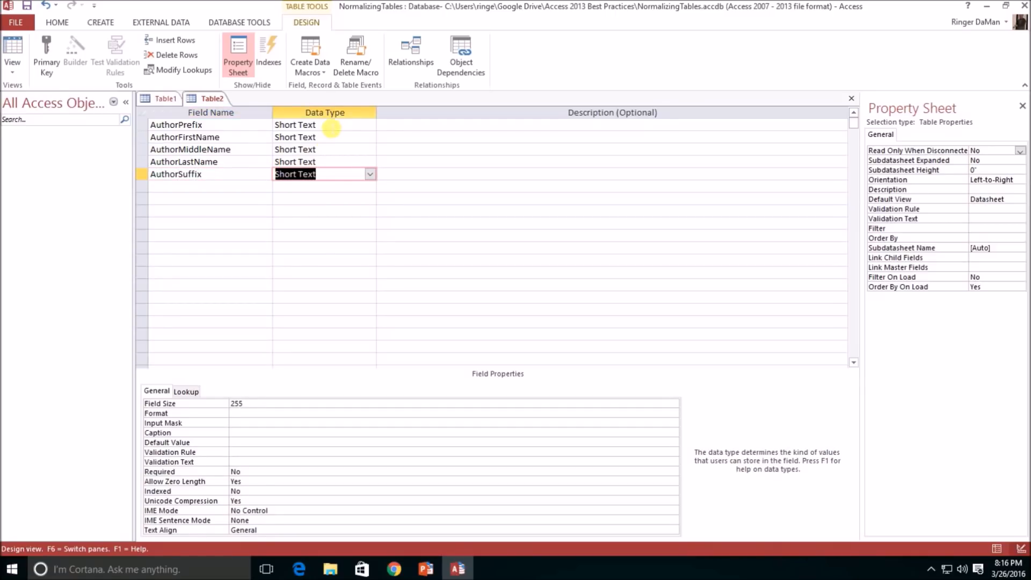
Step: Set the field size of AuthorPrefix to 10 and of AuthorFirstName to 50
{"action": "left_click", "coordinate": [331, 127]}
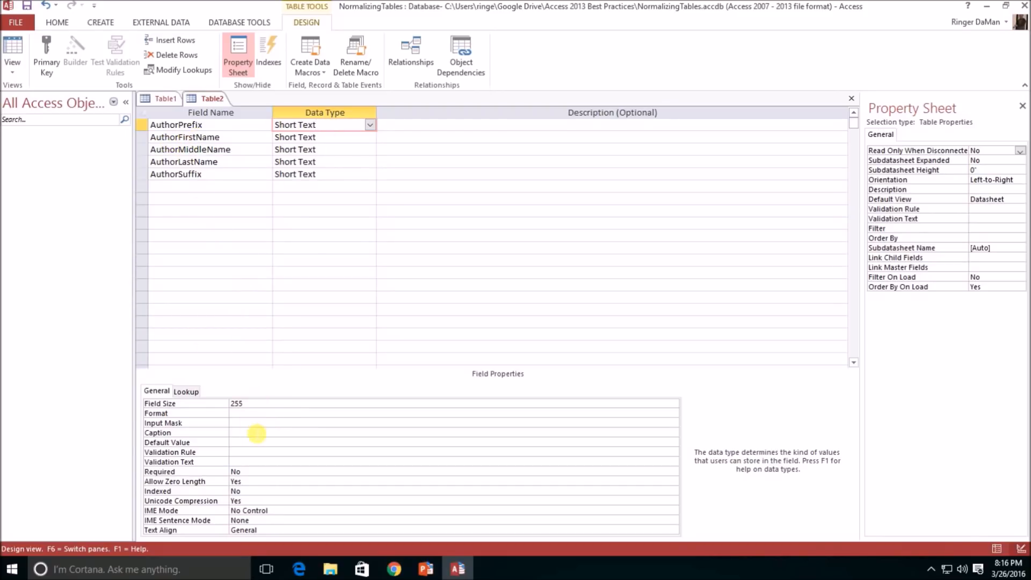
{"action": "left_click", "coordinate": [171, 403]}
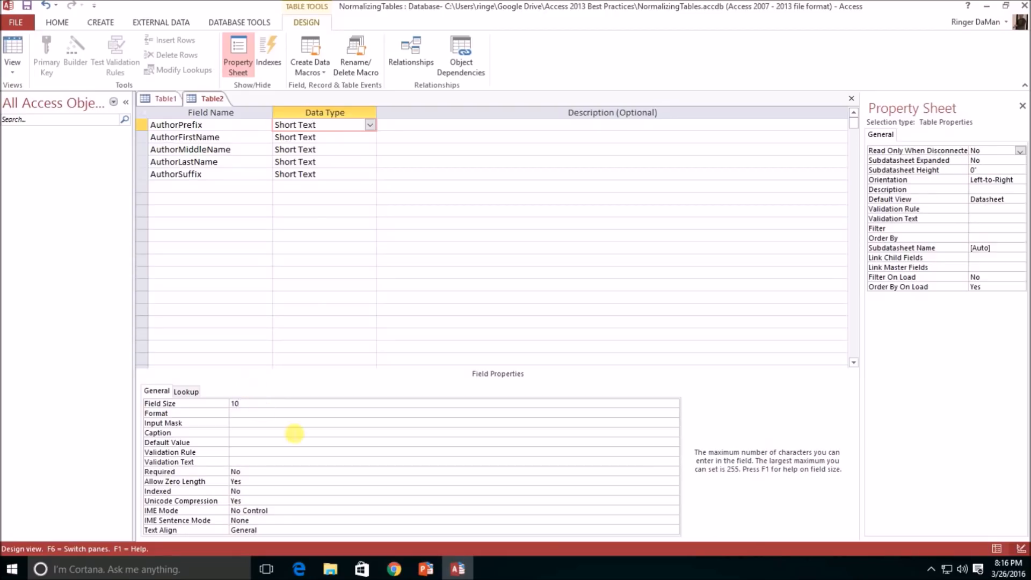
{"action": "left_click", "coordinate": [304, 138]}
{"action": "left_click", "coordinate": [173, 403]}
{"action": "type", "text": "50"}
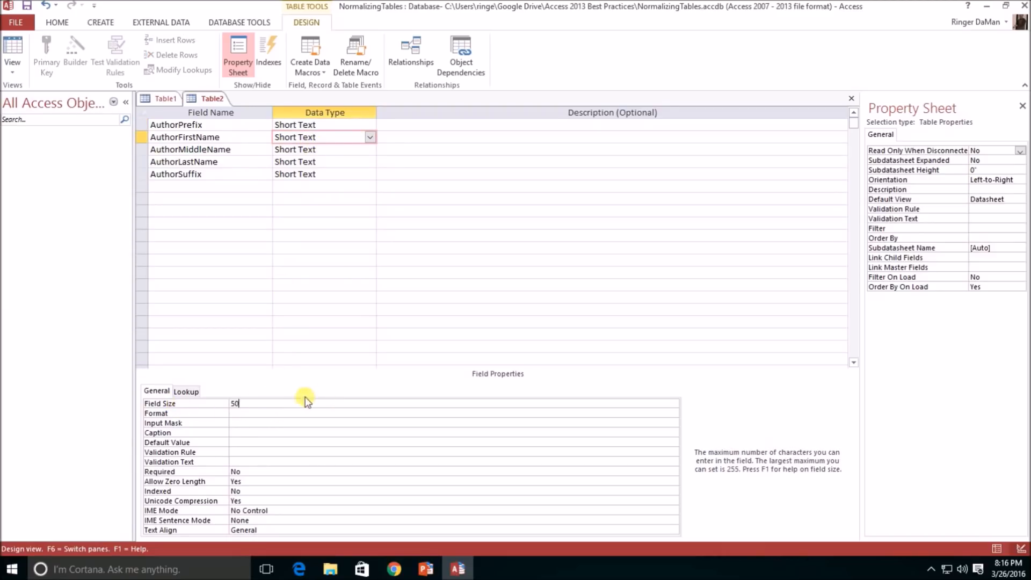
Step: Set the field sizes of AuthorMiddleName and AuthorLastName to 50 each
{"action": "left_click", "coordinate": [301, 138]}
{"action": "left_click", "coordinate": [313, 150]}
{"action": "left_click", "coordinate": [173, 403]}
{"action": "type", "text": "50"}
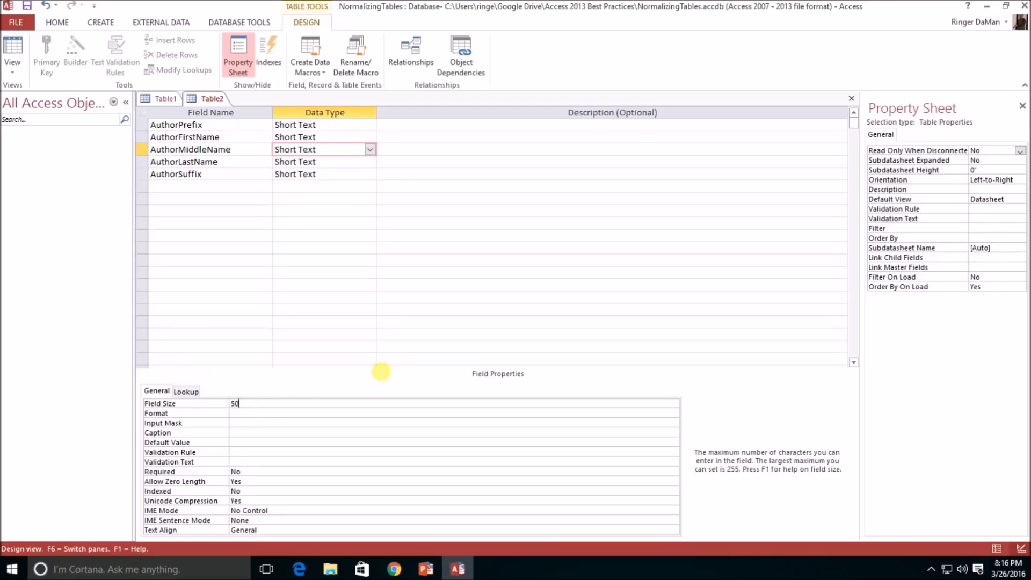
{"action": "left_click", "coordinate": [310, 162]}
{"action": "left_click", "coordinate": [265, 405]}
{"action": "left_click", "coordinate": [166, 403]}
{"action": "type", "text": "50"}
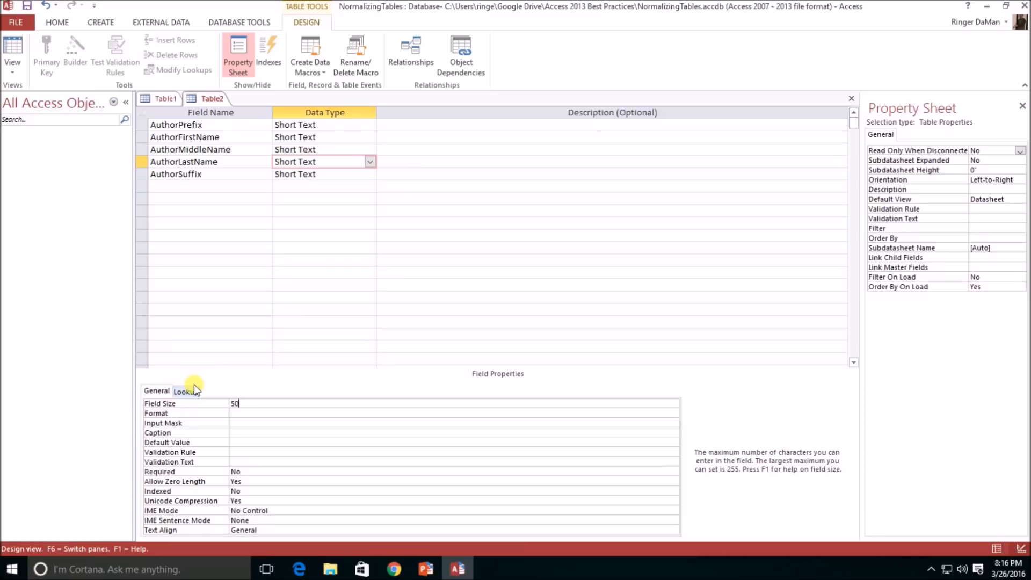
Step: Set the field size of AuthorSuffix to 10
{"action": "left_click", "coordinate": [321, 179]}
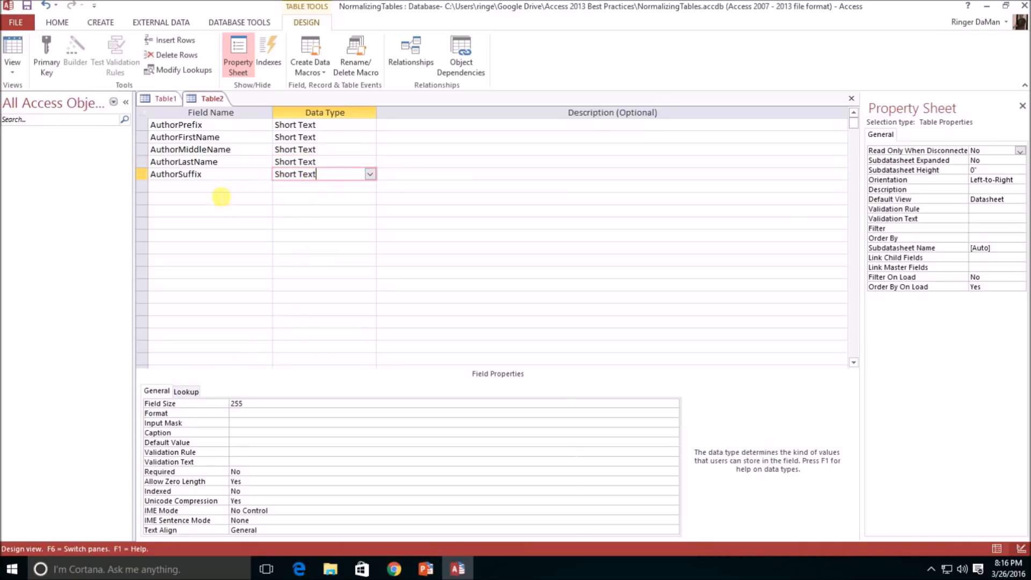
{"action": "left_click", "coordinate": [283, 404]}
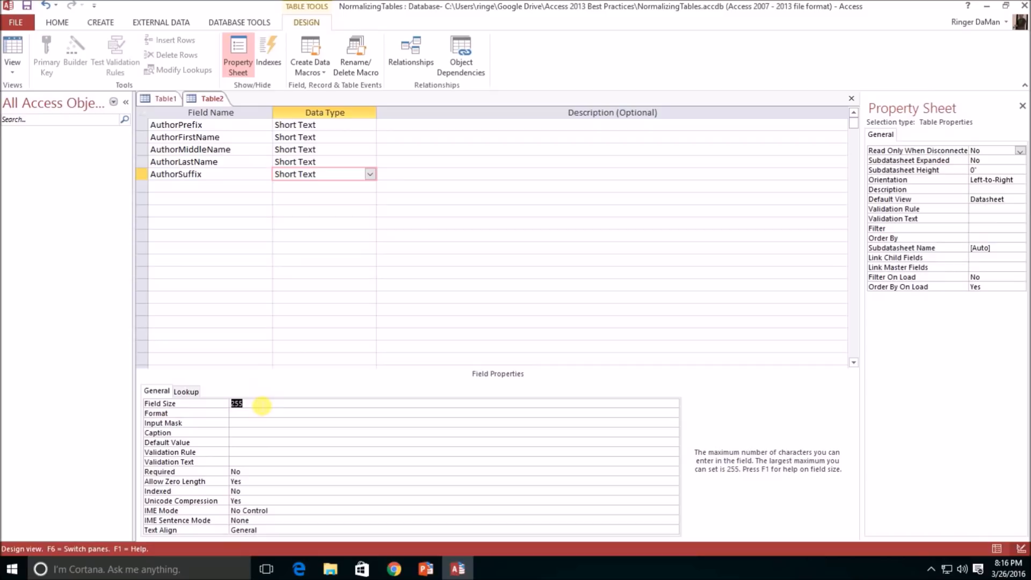
{"action": "double_click", "coordinate": [289, 406]}
{"action": "type", "text": "10"}
{"action": "key", "text": "Return"}
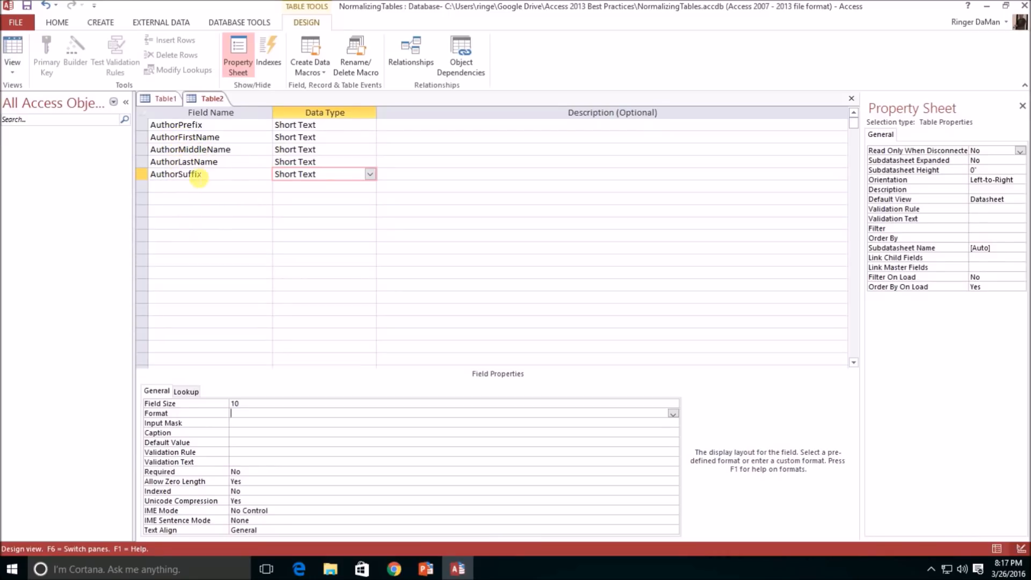
Step: Compare the author field names in the second table with the book field names in the first table
{"action": "double_click", "coordinate": [158, 124]}
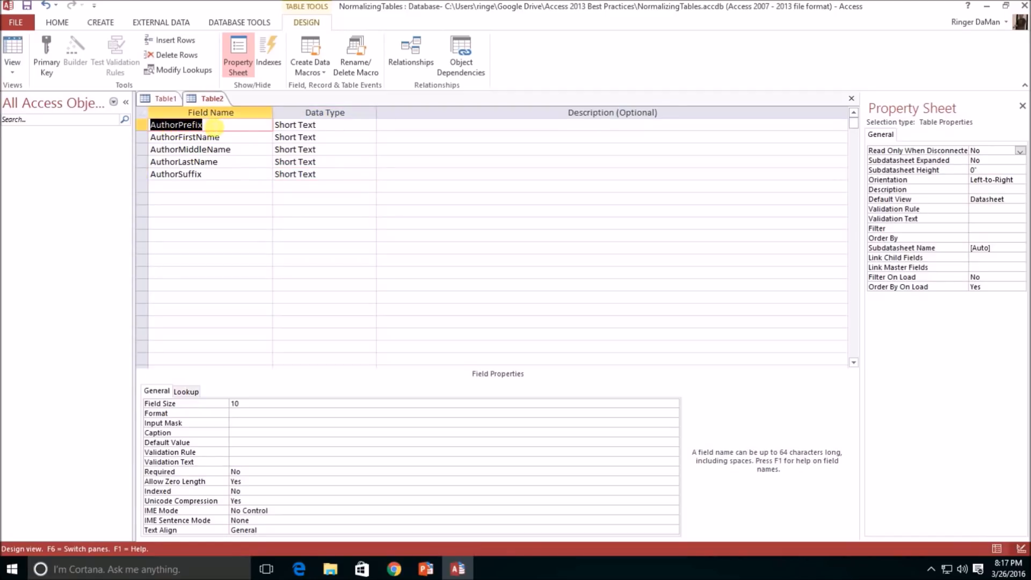
{"action": "left_click_drag", "start_coordinate": [219, 137], "coordinate": [178, 149]}
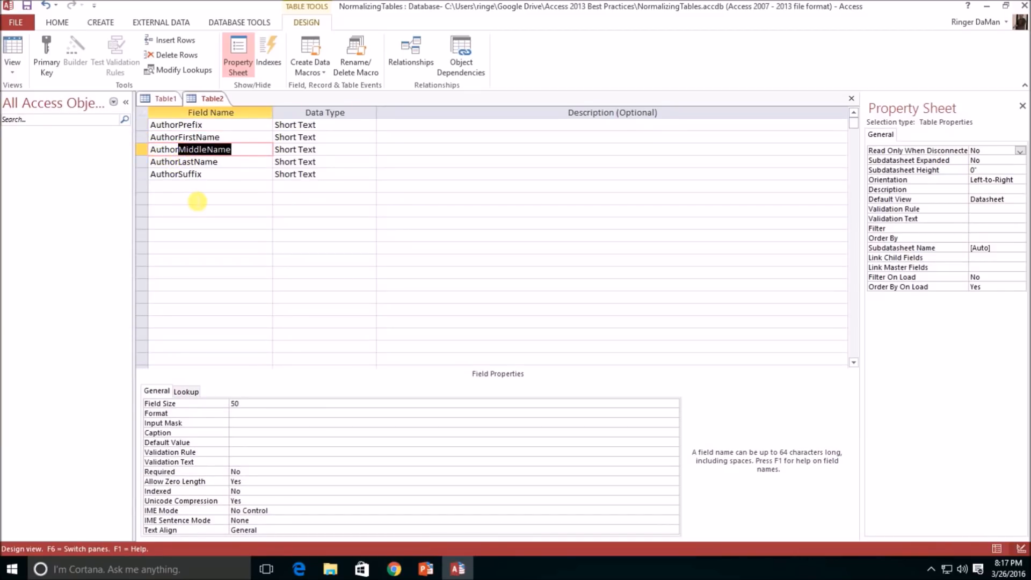
{"action": "left_click", "coordinate": [166, 98]}
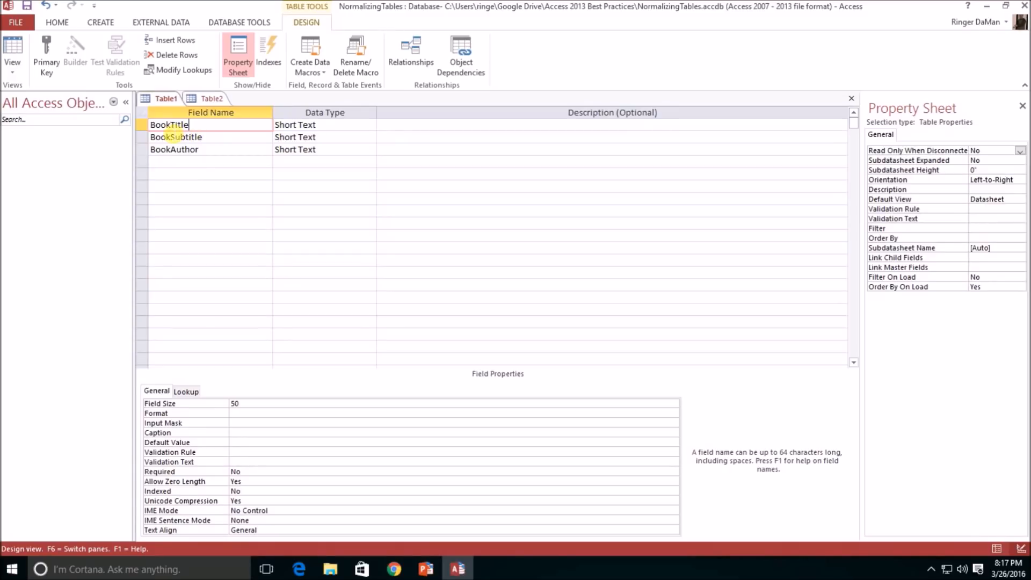
{"action": "left_click", "coordinate": [207, 99]}
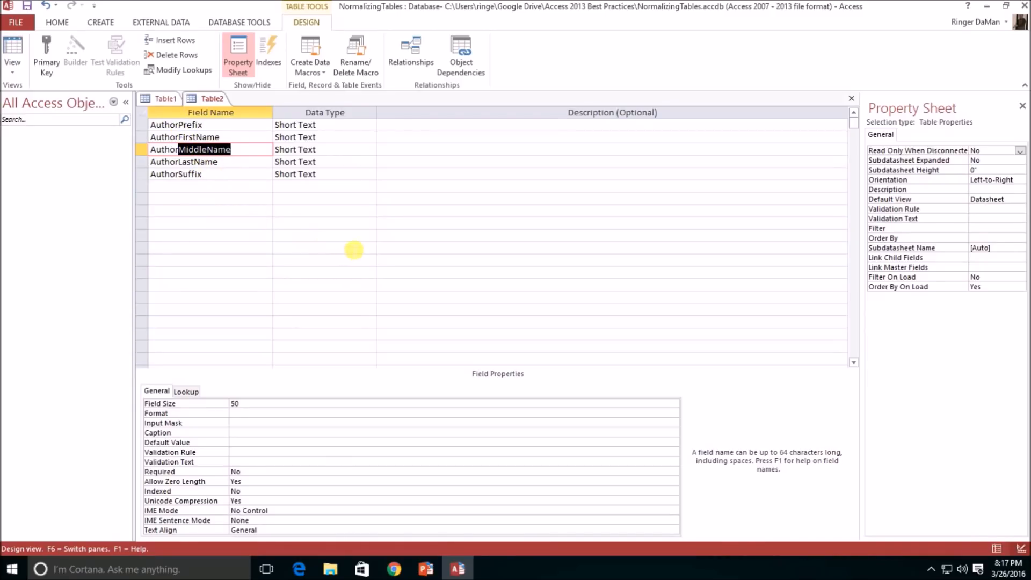
{"action": "left_click_drag", "start_coordinate": [180, 124], "coordinate": [151, 125]}
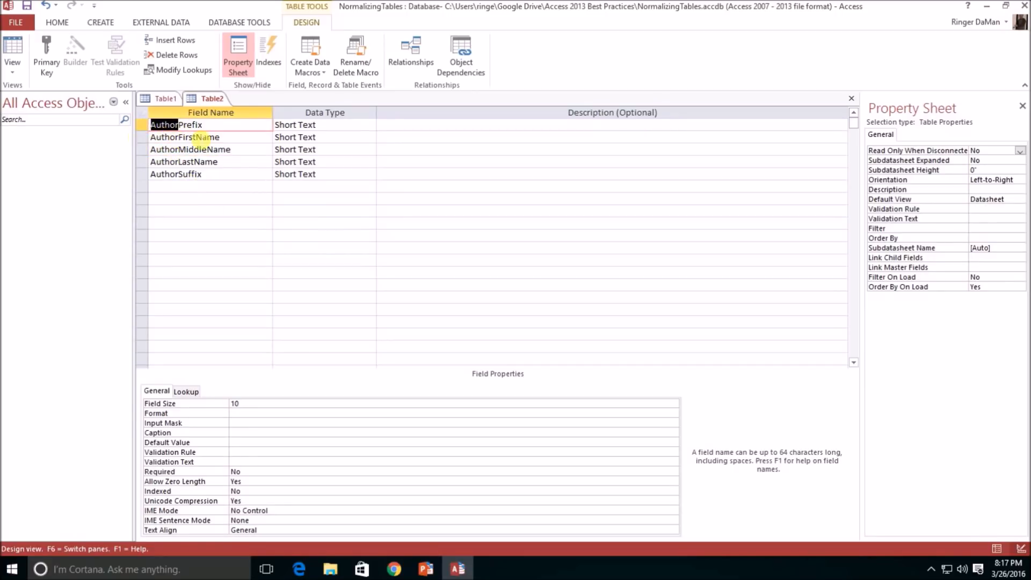
{"action": "left_click_drag", "start_coordinate": [180, 125], "coordinate": [212, 129]}
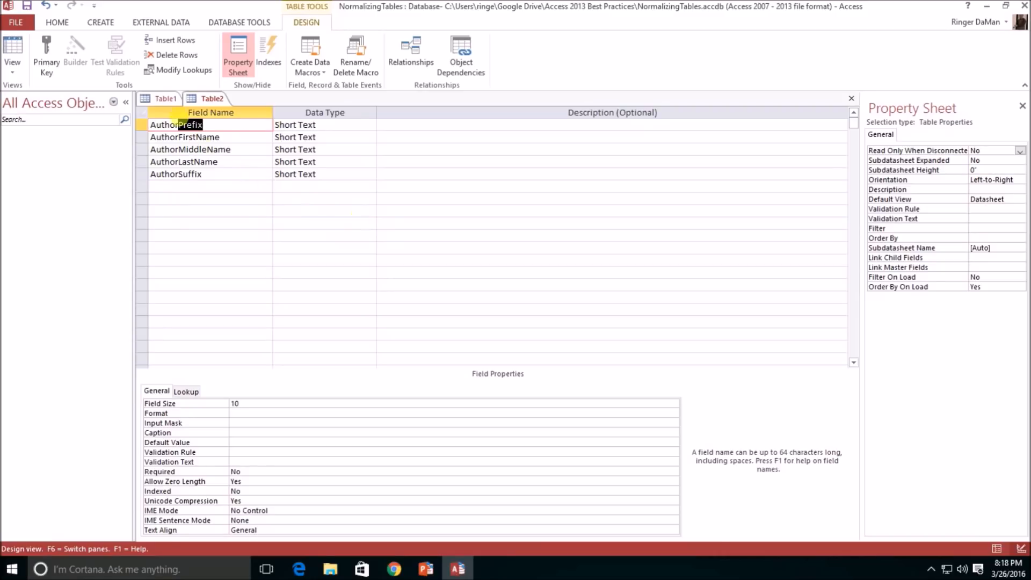
Step: Delete the BookAuthor field from the first table
{"action": "left_click", "coordinate": [175, 97]}
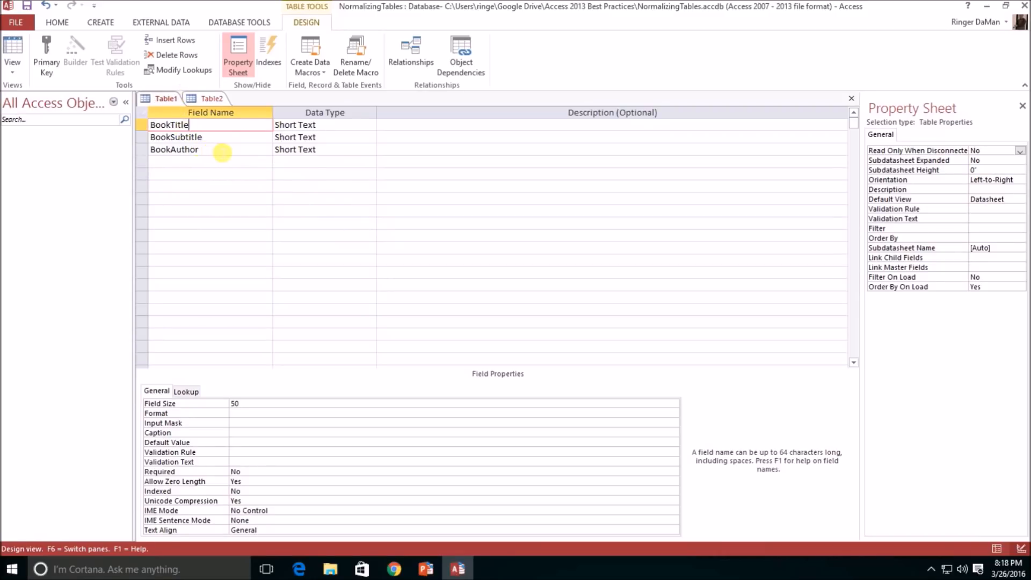
{"action": "left_click", "coordinate": [142, 150]}
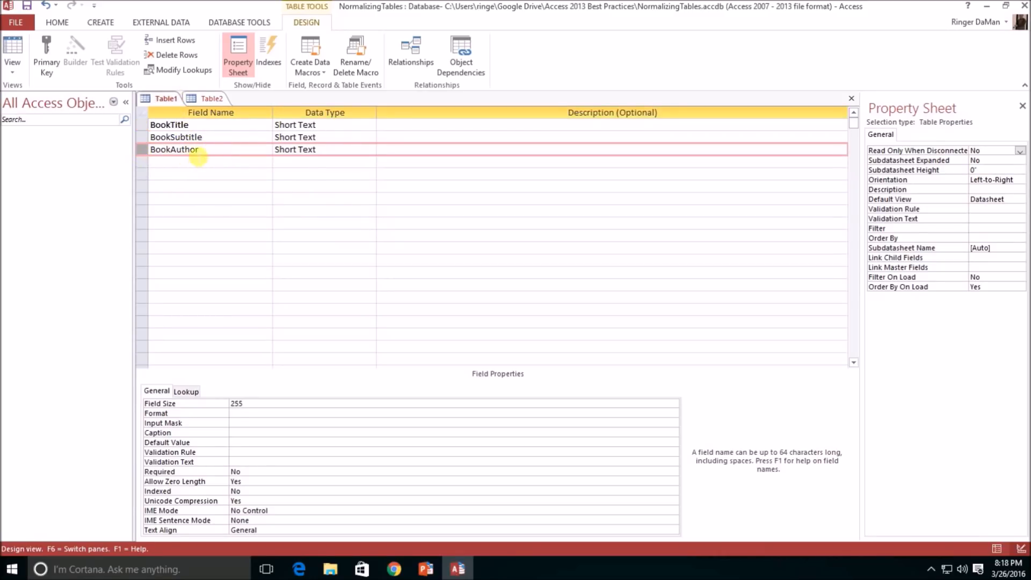
{"action": "left_click", "coordinate": [209, 98]}
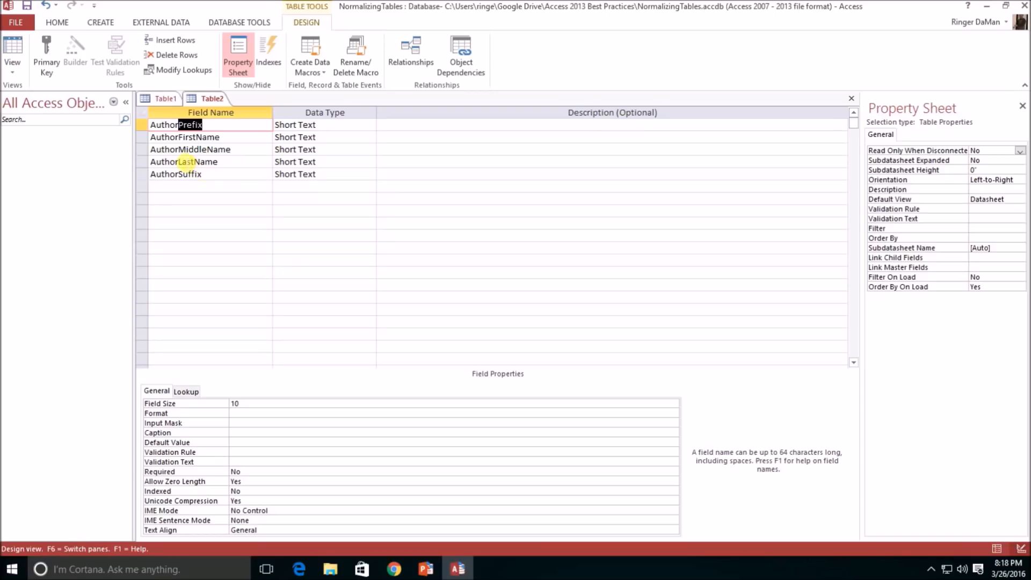
{"action": "left_click", "coordinate": [162, 100]}
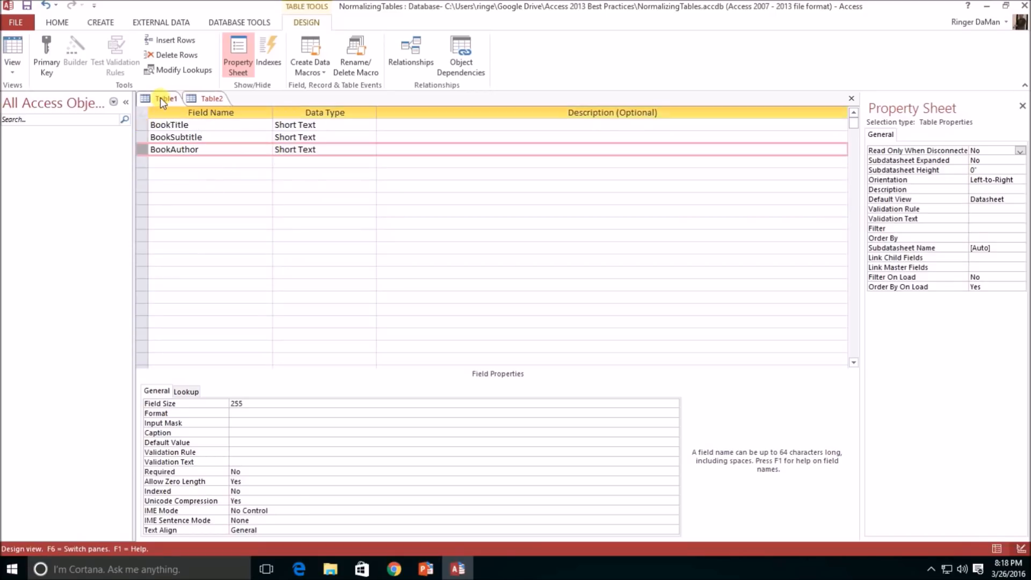
{"action": "right_click", "coordinate": [141, 150]}
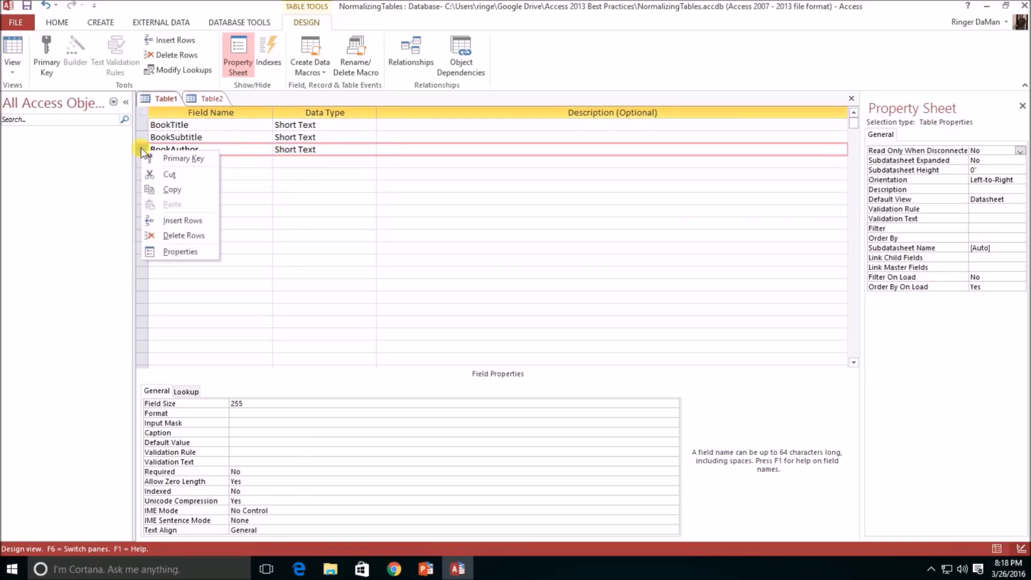
{"action": "left_click", "coordinate": [182, 234]}
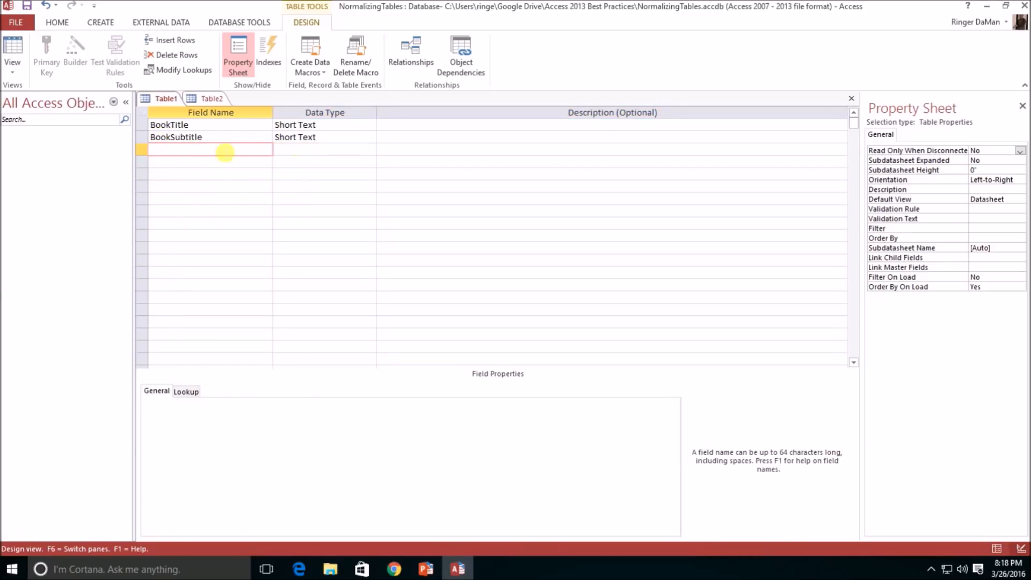
{"action": "left_click", "coordinate": [205, 99]}
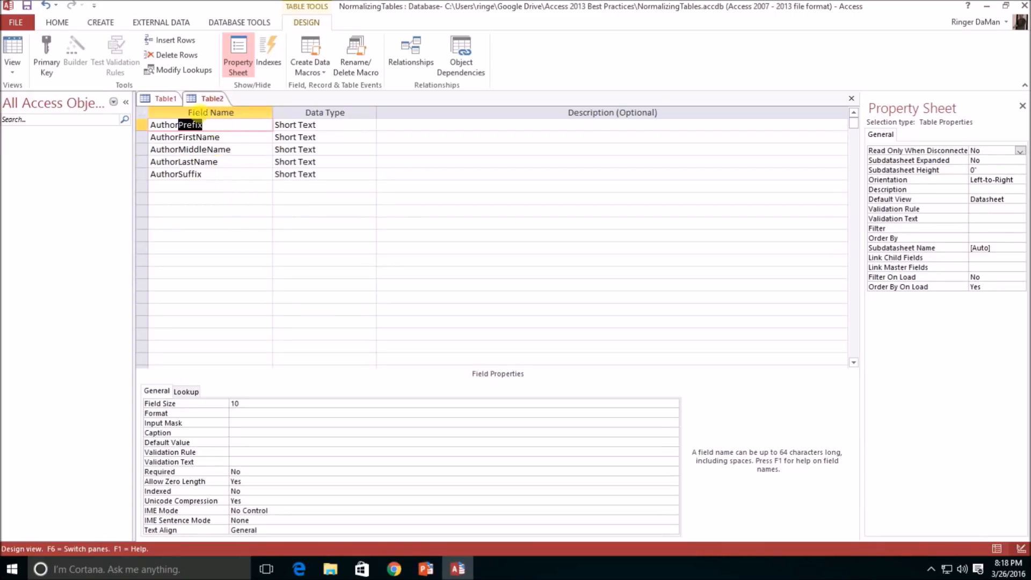
{"action": "left_click", "coordinate": [159, 100]}
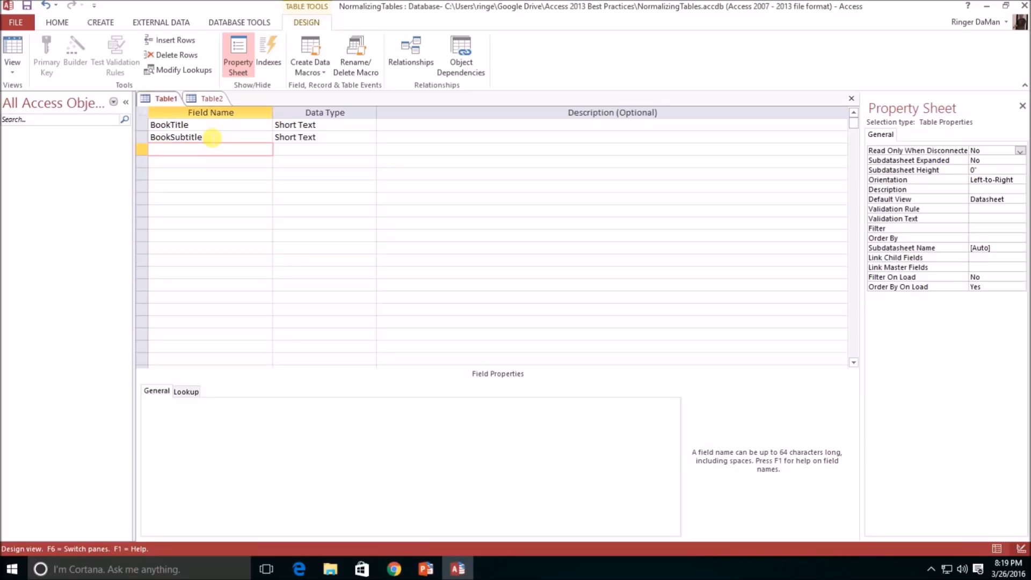
{"action": "left_click", "coordinate": [206, 98]}
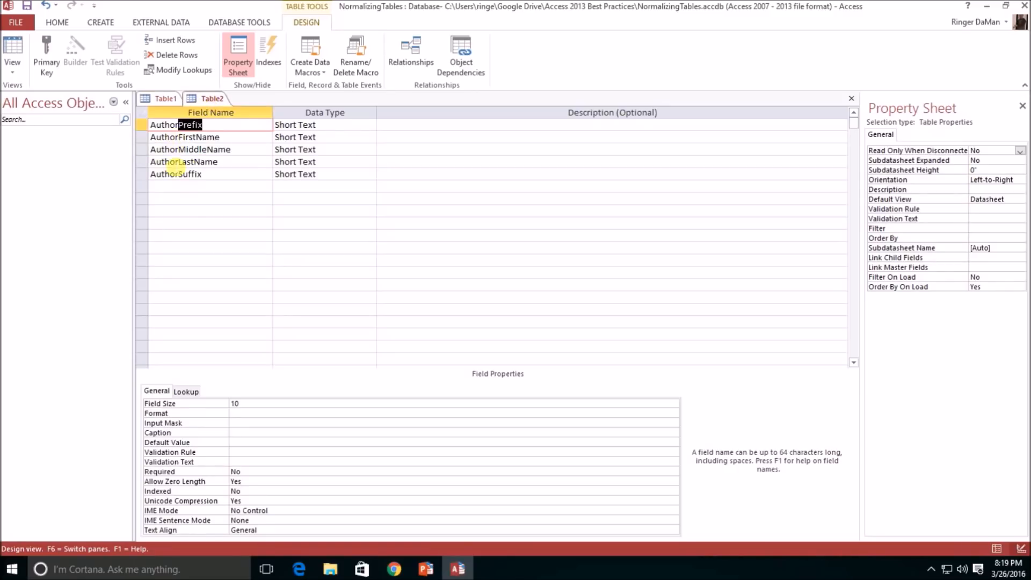
Step: Make the five author fields, AuthorPrefix through AuthorSuffix, a composite primary key in the second table
{"action": "left_click", "coordinate": [194, 188]}
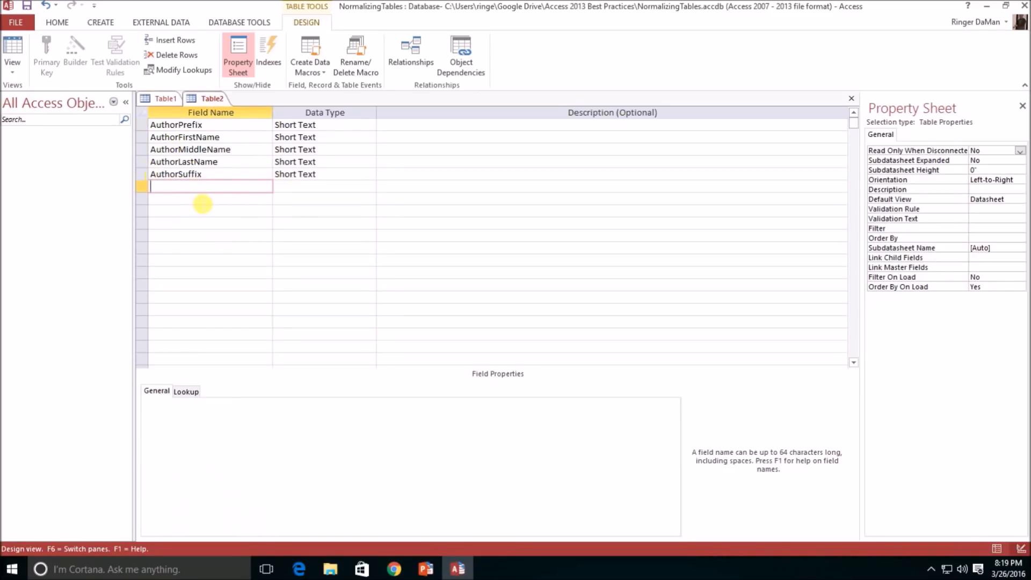
{"action": "left_click", "coordinate": [164, 99]}
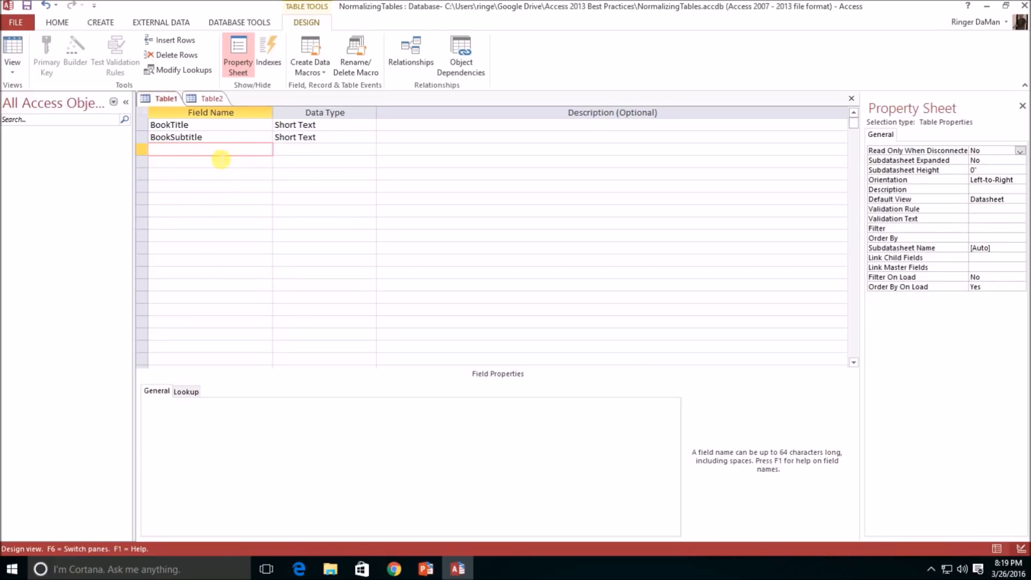
{"action": "left_click", "coordinate": [213, 97]}
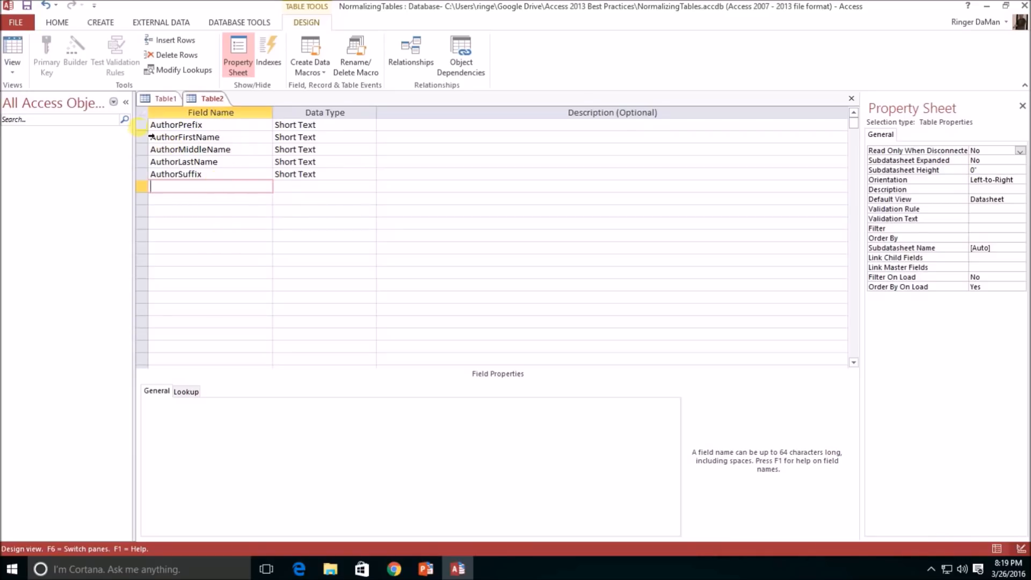
{"action": "left_click_drag", "start_coordinate": [141, 124], "coordinate": [145, 176]}
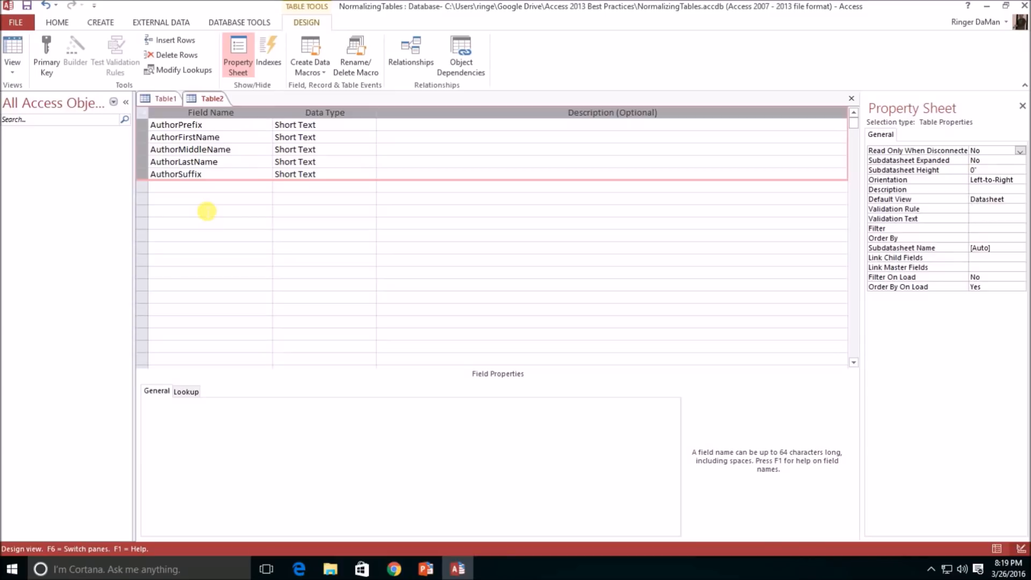
{"action": "left_click", "coordinate": [42, 56]}
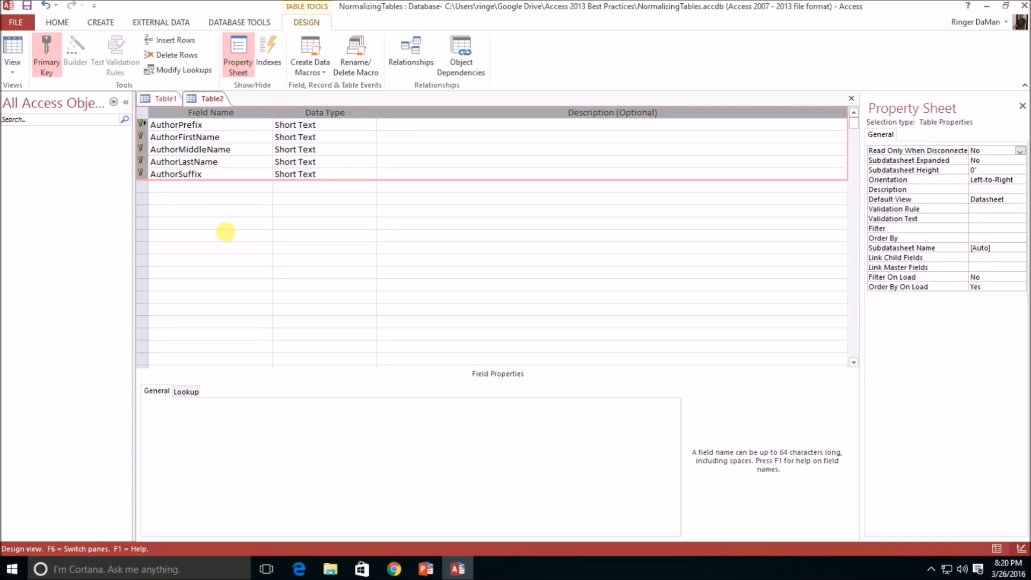
Step: Add an AuthorPrefix field of type Short Text below BookSubtitle in the first table
{"action": "left_click", "coordinate": [167, 99]}
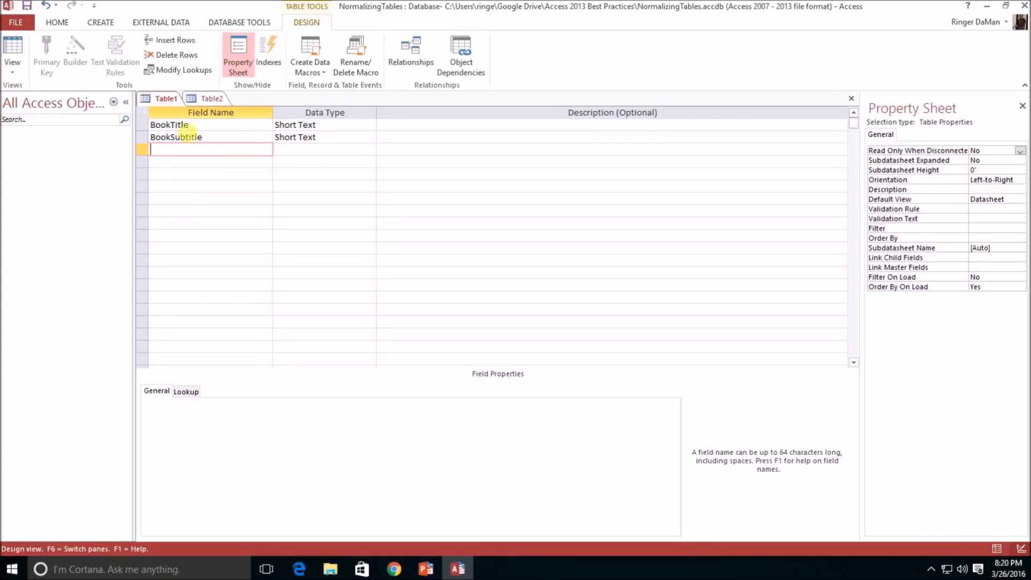
{"action": "left_click", "coordinate": [199, 99]}
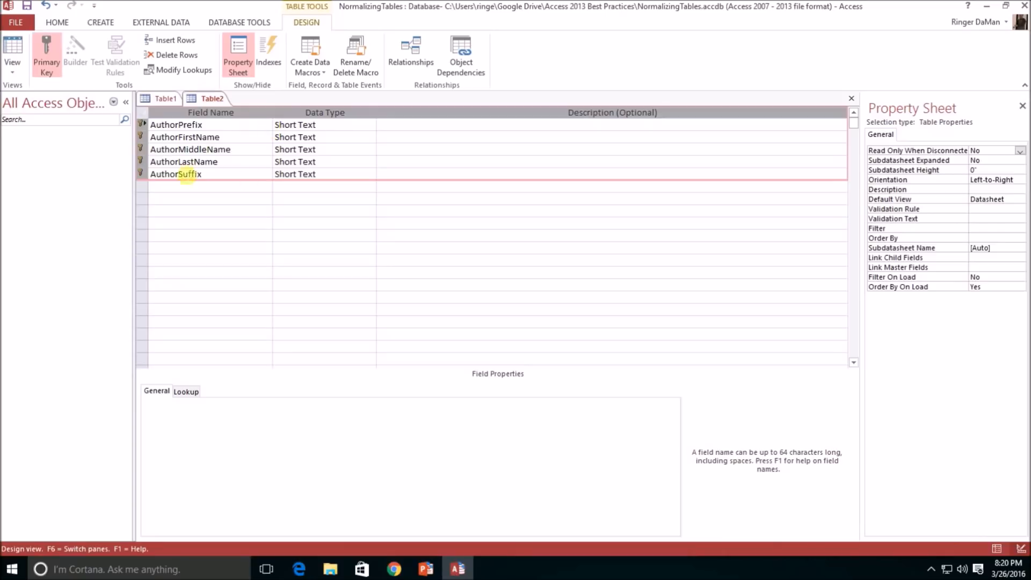
{"action": "left_click", "coordinate": [166, 100]}
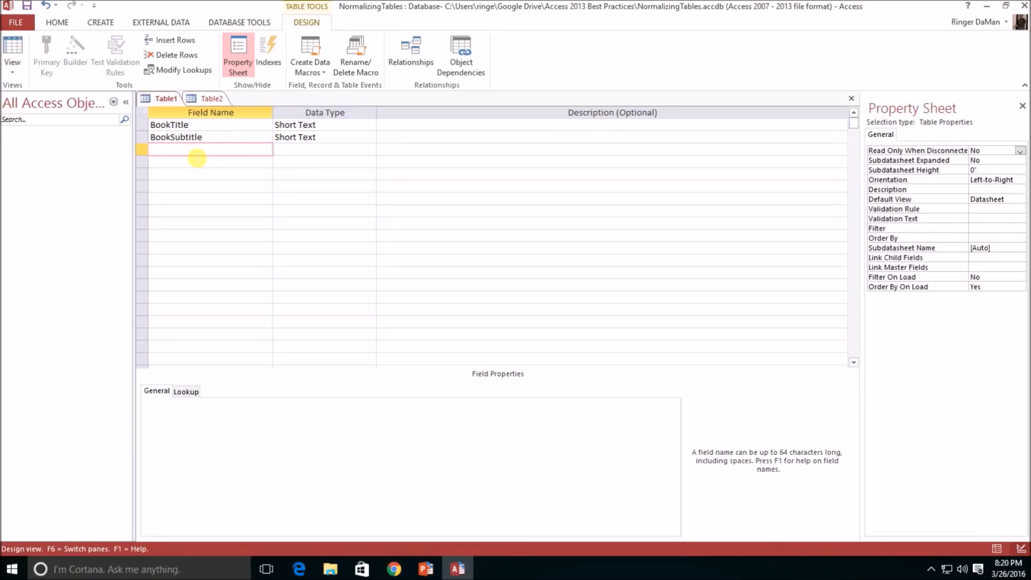
{"action": "type", "text": "AuthorPrefix"}
{"action": "key", "text": "Tab"}
{"action": "key", "text": "Tab"}
{"action": "key", "text": "Tab"}
Step: Add AuthorFirstName and AuthorMiddleNames as Short Text fields below AuthorPrefix in the first table
{"action": "type", "text": "AuthorFirstName"}
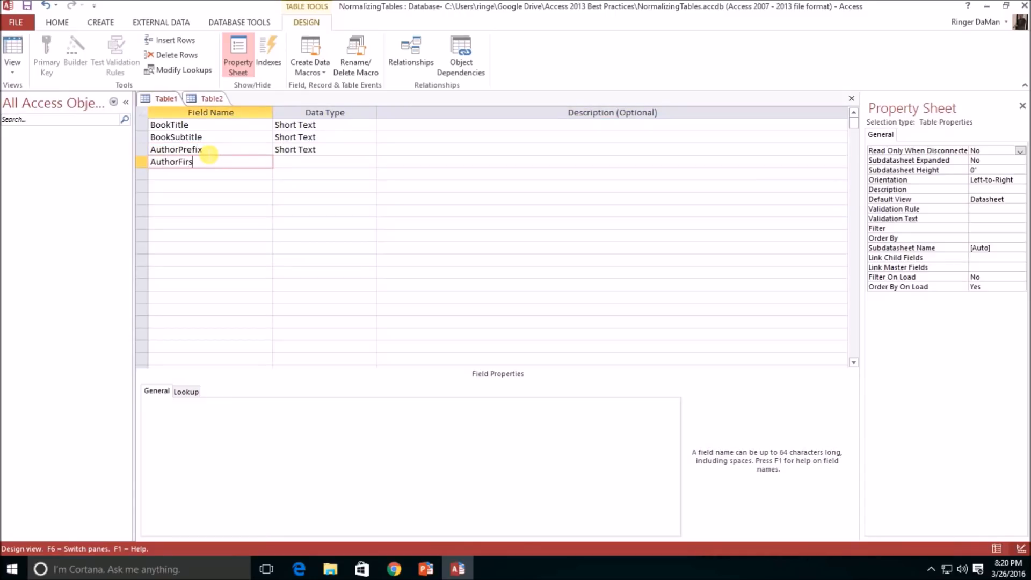
{"action": "key", "text": "Tab"}
{"action": "key", "text": "Tab"}
{"action": "key", "text": "Tab"}
{"action": "type", "text": "A"}
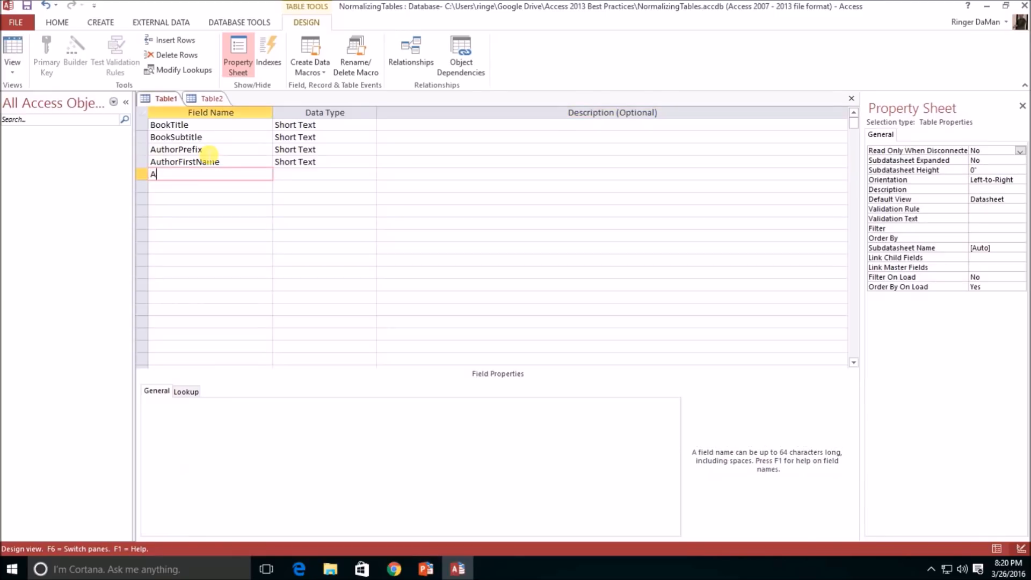
{"action": "type", "text": "uthorMiddleNames"}
{"action": "key", "text": "Tab"}
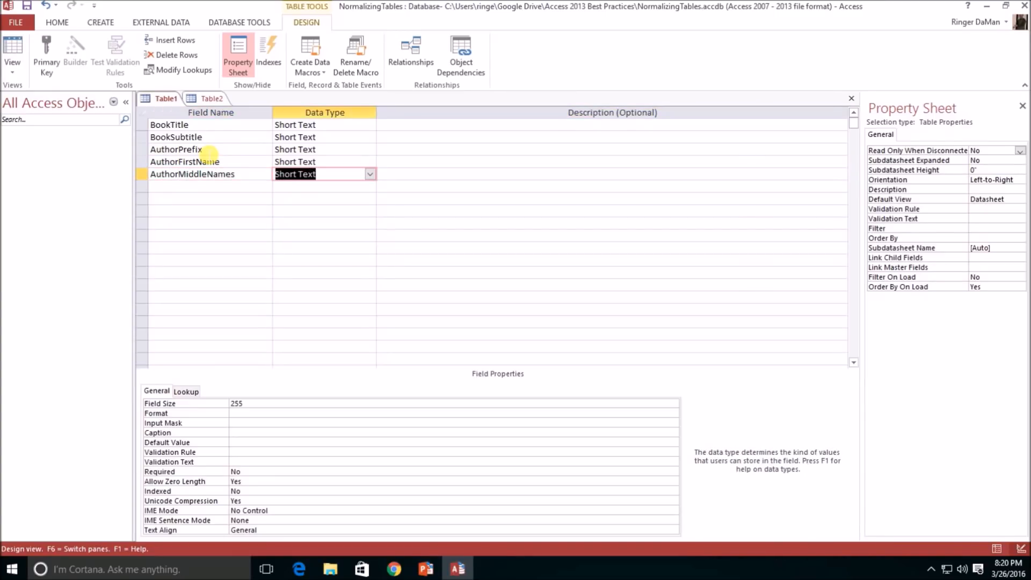
Step: Compare the author field names in the first table with the composite key fields in the second table
{"action": "left_click", "coordinate": [199, 98]}
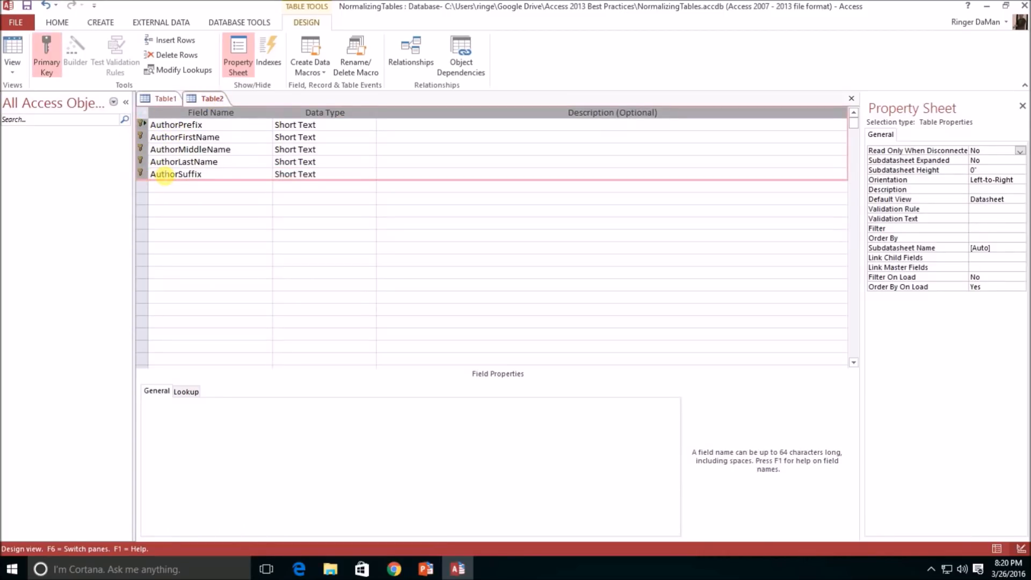
{"action": "left_click", "coordinate": [165, 99]}
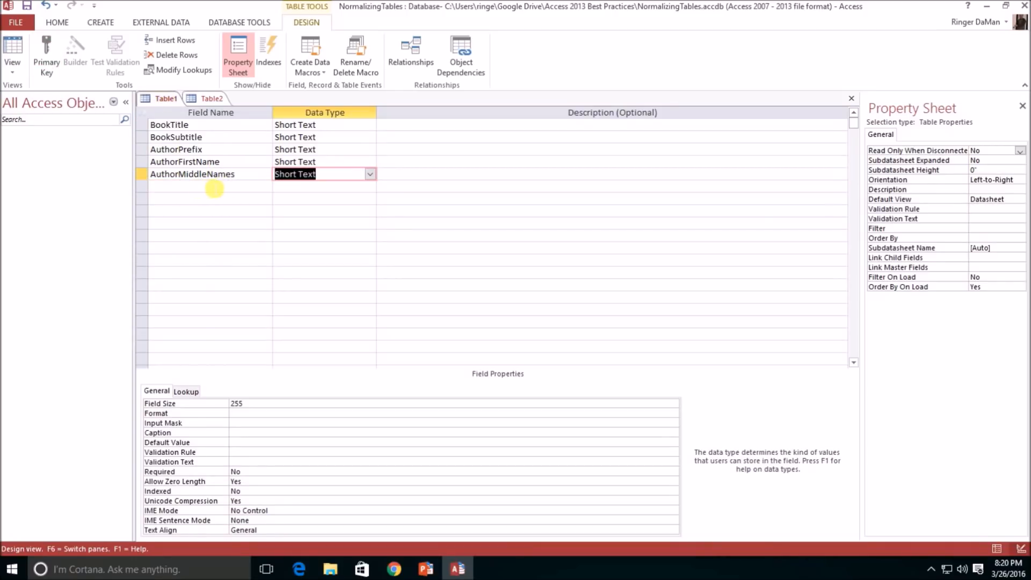
{"action": "left_click", "coordinate": [211, 98]}
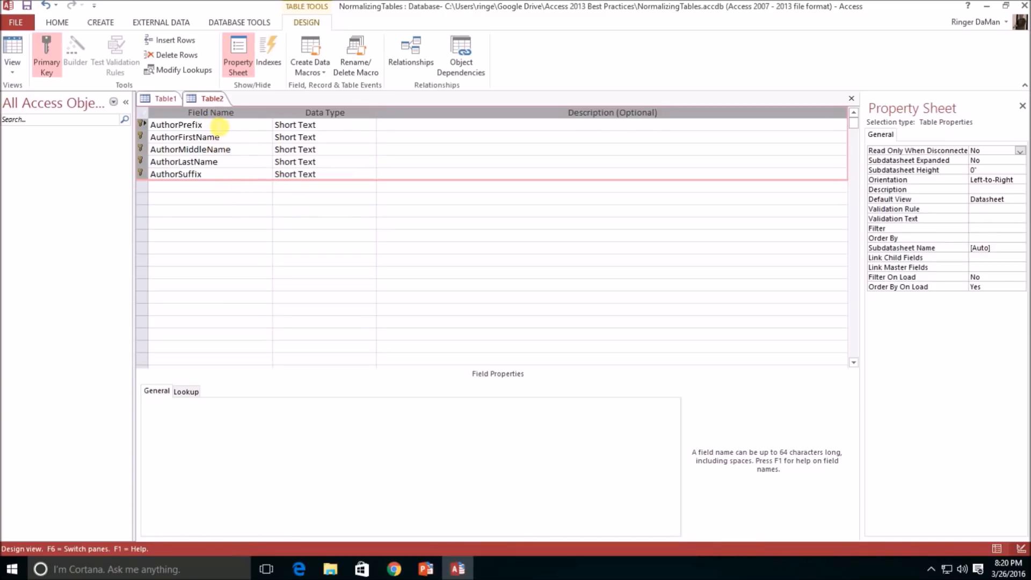
{"action": "left_click", "coordinate": [165, 99]}
{"action": "left_click", "coordinate": [231, 174]}
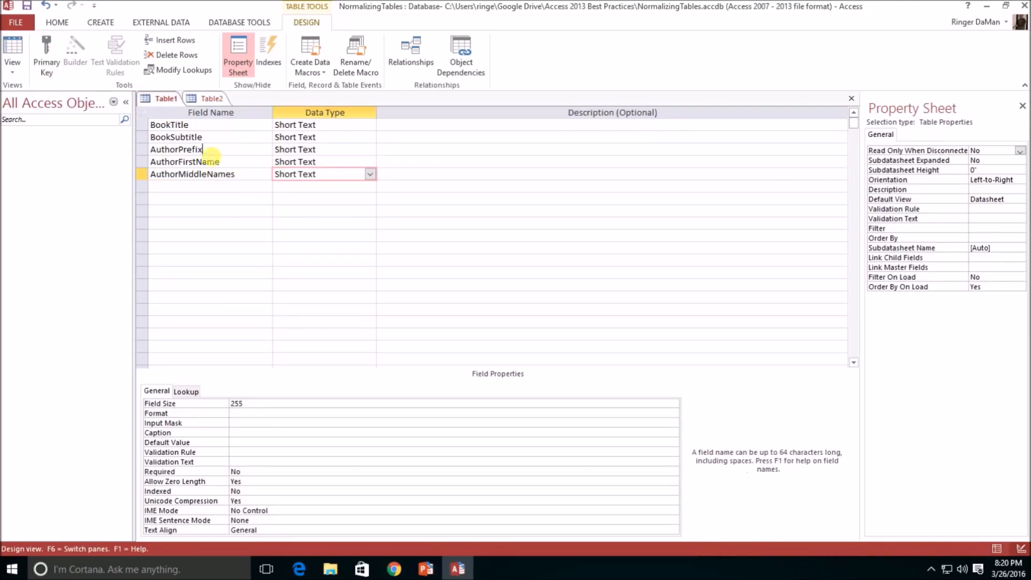
{"action": "left_click", "coordinate": [178, 149]}
{"action": "left_click", "coordinate": [204, 99]}
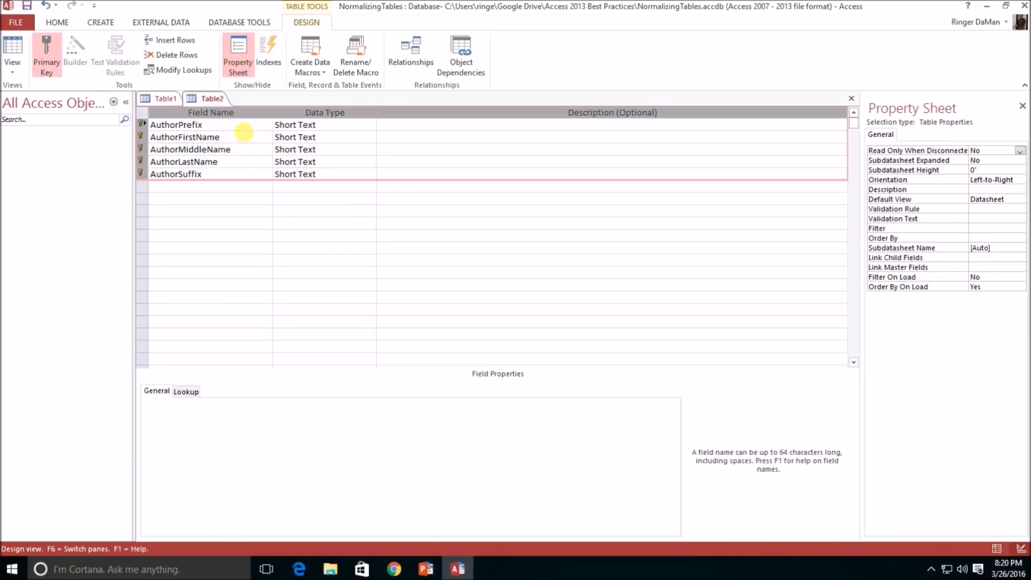
Step: Examine the field properties of AuthorPrefix in the second table and the field size of BookTitle in the first
{"action": "left_click", "coordinate": [242, 129]}
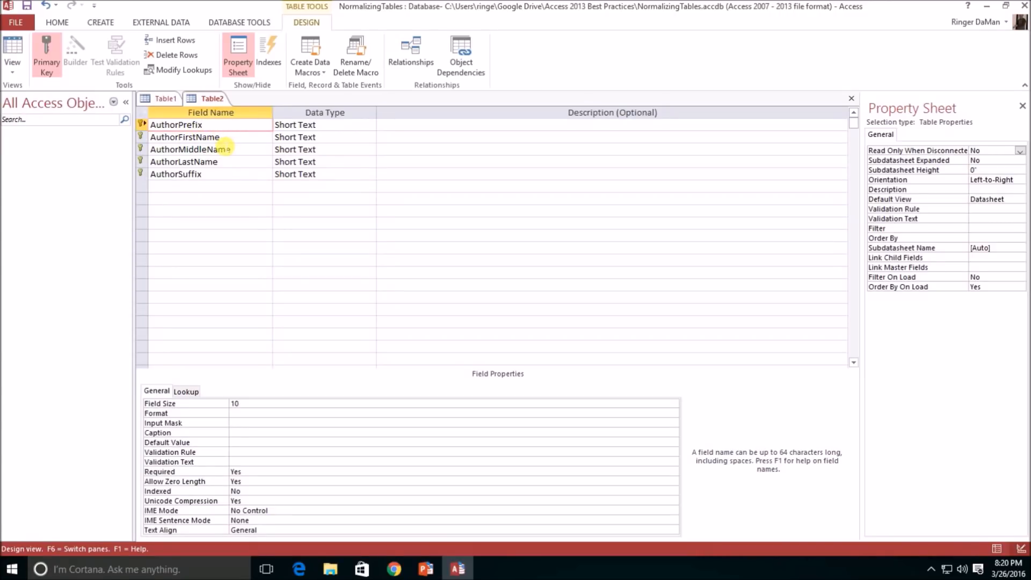
{"action": "left_click", "coordinate": [161, 99]}
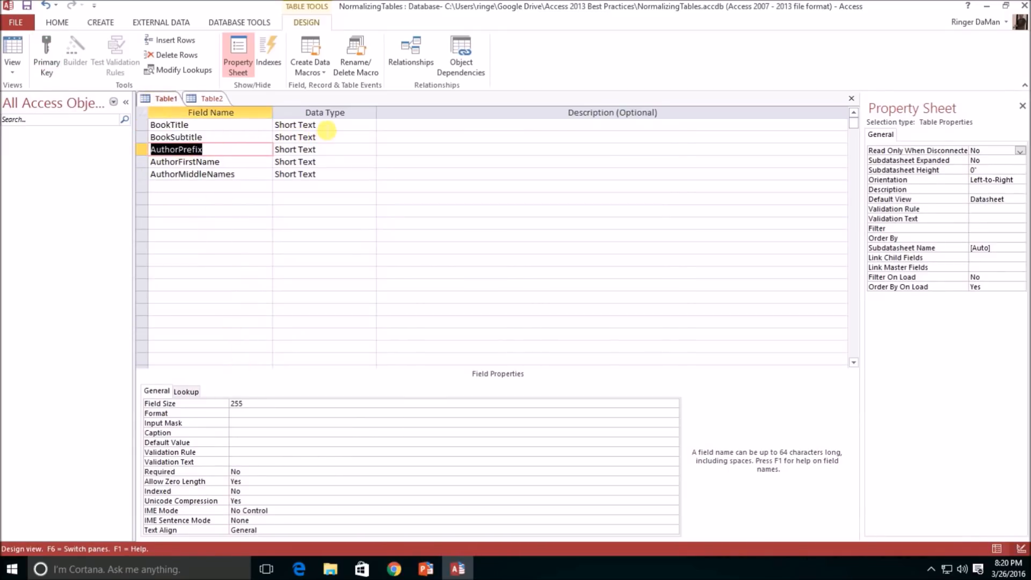
{"action": "left_click", "coordinate": [325, 129]}
{"action": "left_click", "coordinate": [236, 403]}
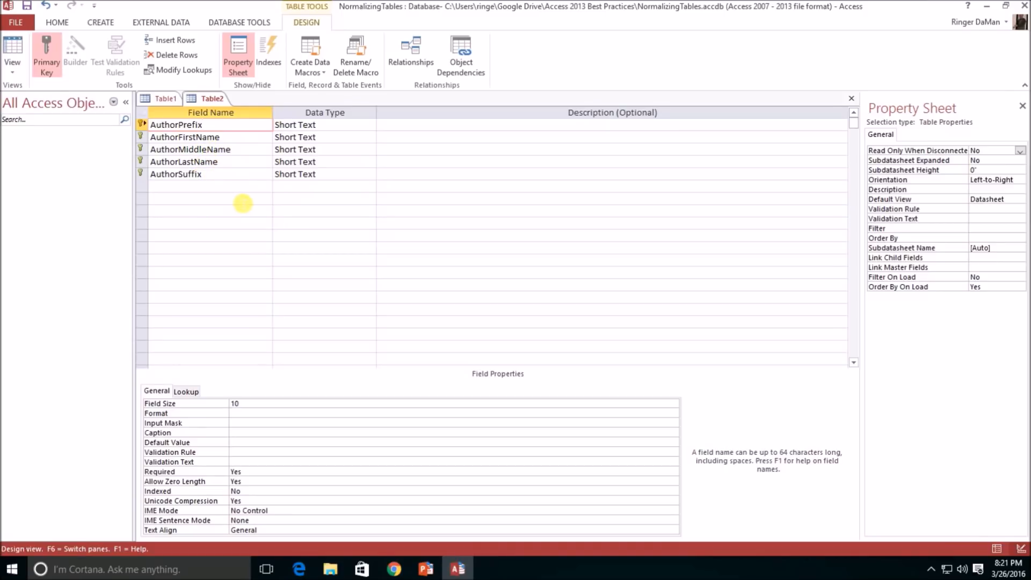
{"action": "left_click", "coordinate": [165, 98]}
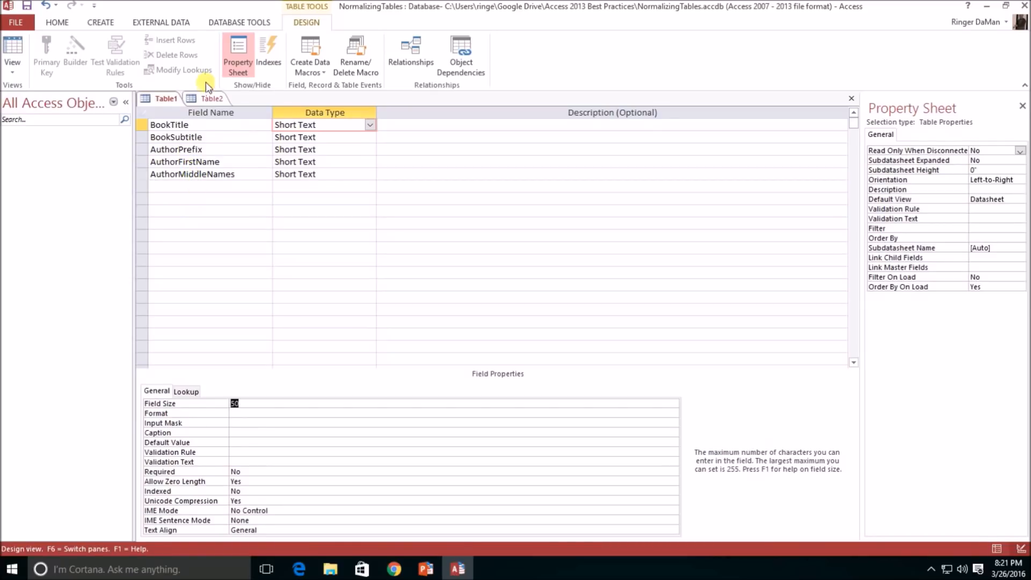
{"action": "left_click", "coordinate": [205, 98]}
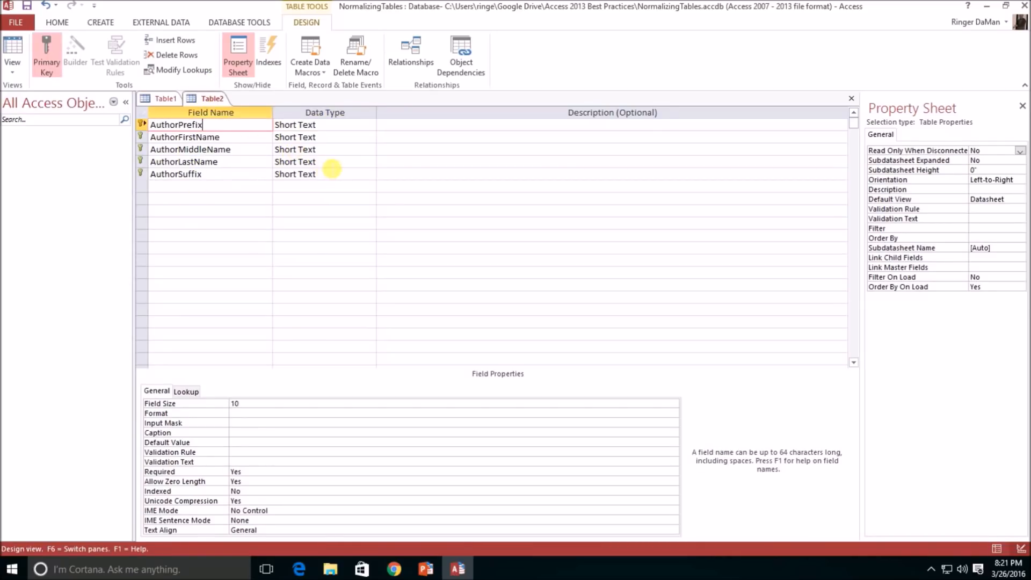
Step: Review the data types of the author key fields against the author fields repeated in the first table
{"action": "left_click_drag", "start_coordinate": [329, 175], "coordinate": [262, 165]}
{"action": "left_click", "coordinate": [324, 174]}
{"action": "left_click", "coordinate": [324, 162]}
{"action": "key", "text": "Up"}
{"action": "key", "text": "Up"}
{"action": "key", "text": "Up"}
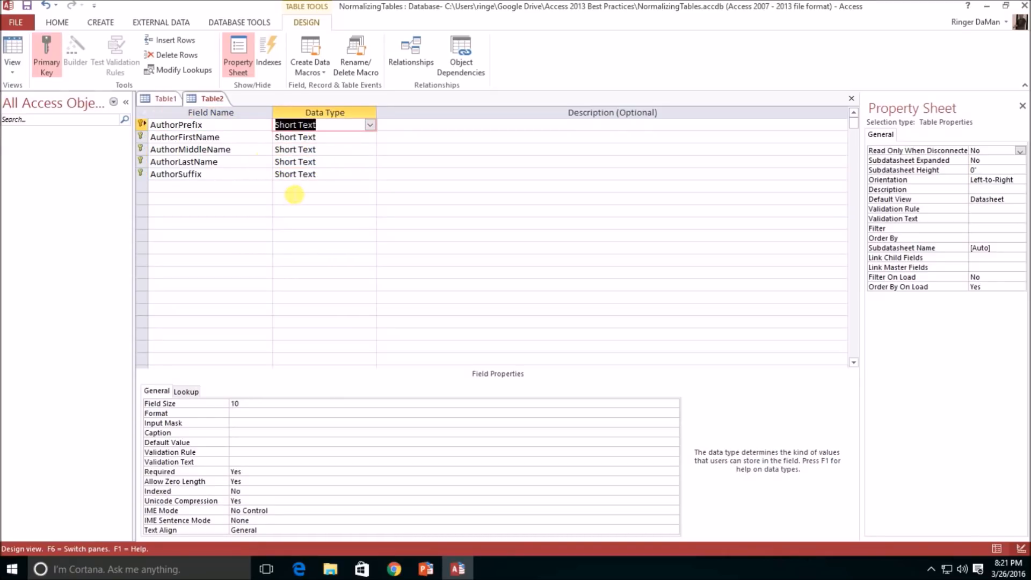
{"action": "left_click", "coordinate": [167, 99]}
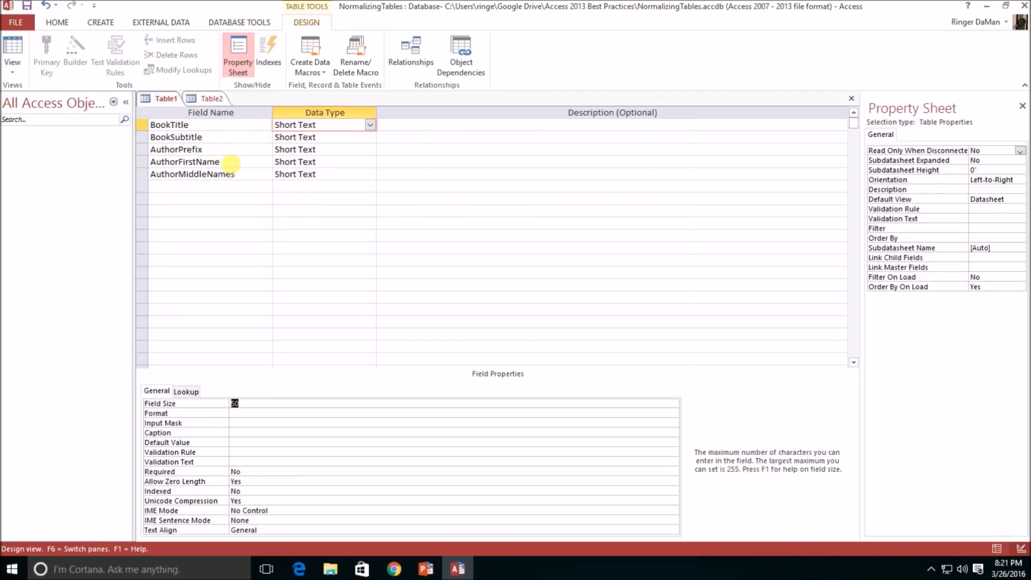
{"action": "left_click", "coordinate": [209, 99]}
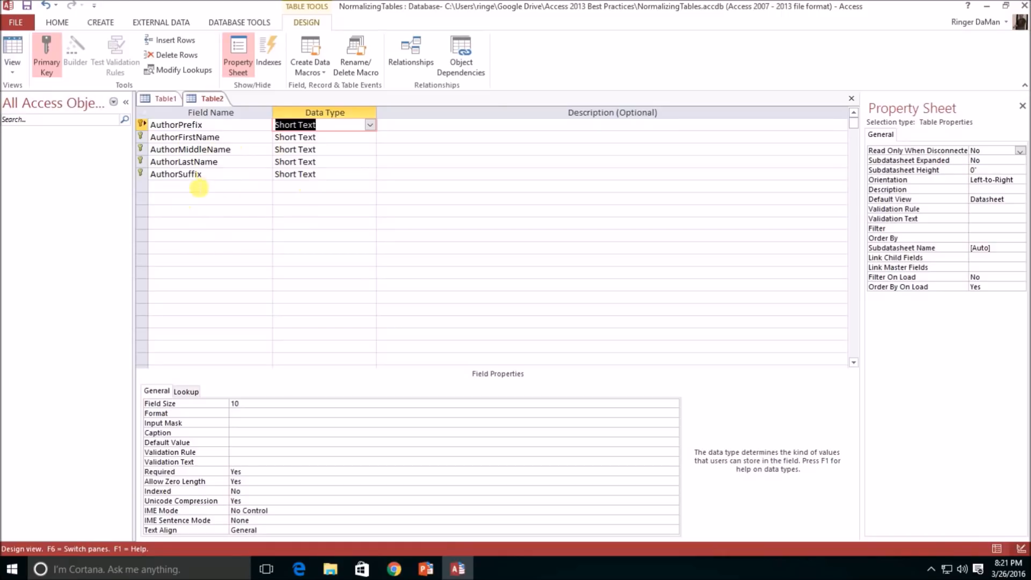
Step: Delete the AuthorPrefix, AuthorFirstName and AuthorMiddleNames fields from the first table
{"action": "left_click", "coordinate": [162, 96]}
{"action": "left_click_drag", "start_coordinate": [142, 176], "coordinate": [140, 154]}
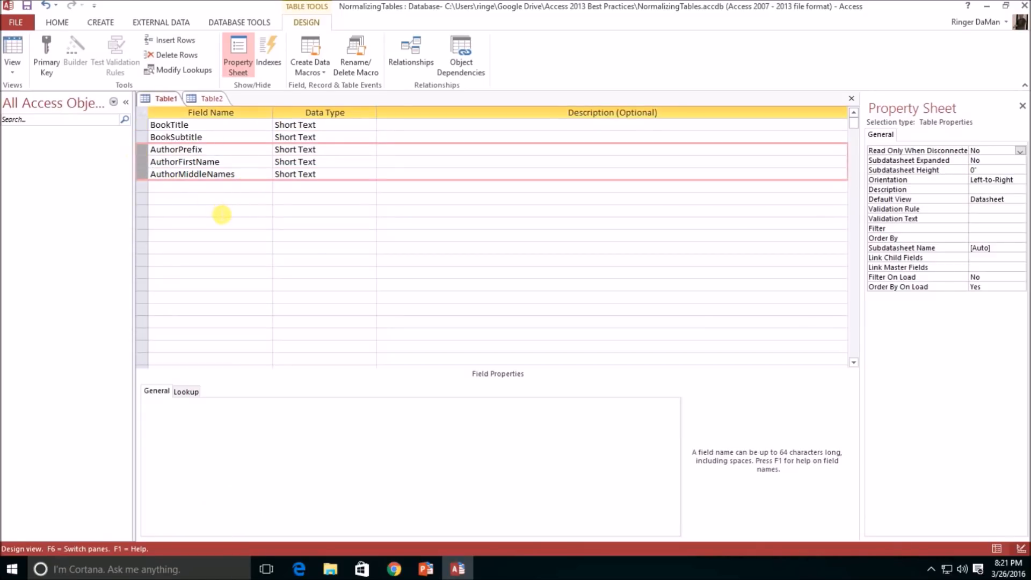
{"action": "key", "text": "Delete"}
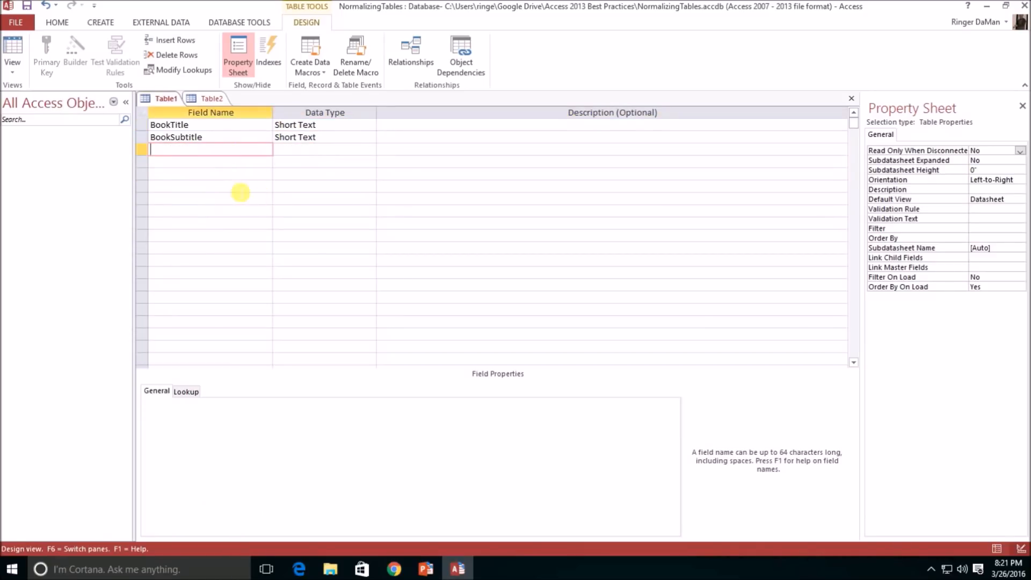
Step: Remove the composite primary key from the author fields in the second table
{"action": "left_click", "coordinate": [210, 98]}
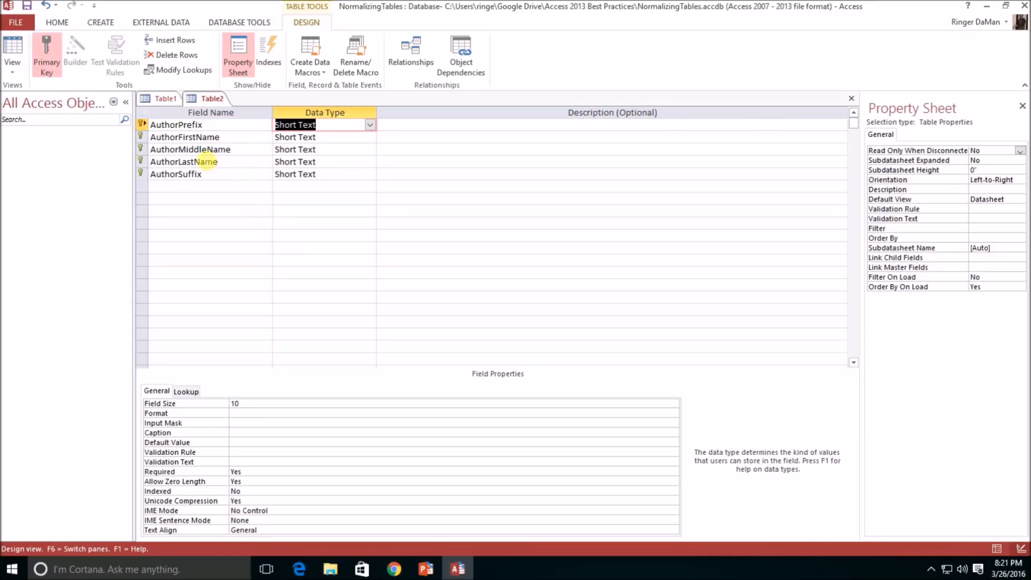
{"action": "left_click_drag", "start_coordinate": [140, 125], "coordinate": [141, 166]}
{"action": "left_click", "coordinate": [56, 48]}
{"action": "left_click", "coordinate": [230, 211]}
{"action": "left_click", "coordinate": [191, 187]}
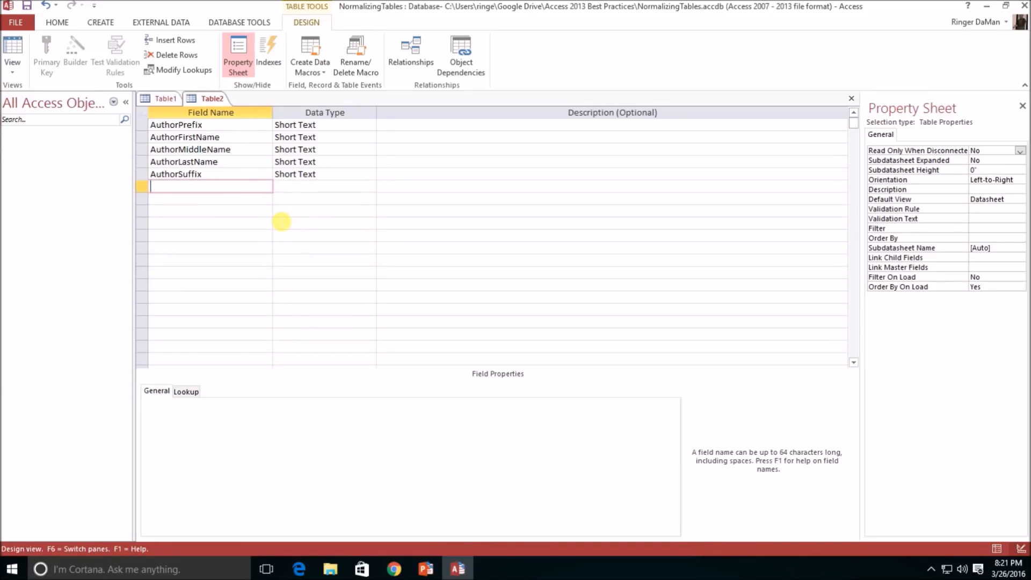
Step: Insert a blank field row above AuthorPrefix in the second table
{"action": "left_click", "coordinate": [143, 125]}
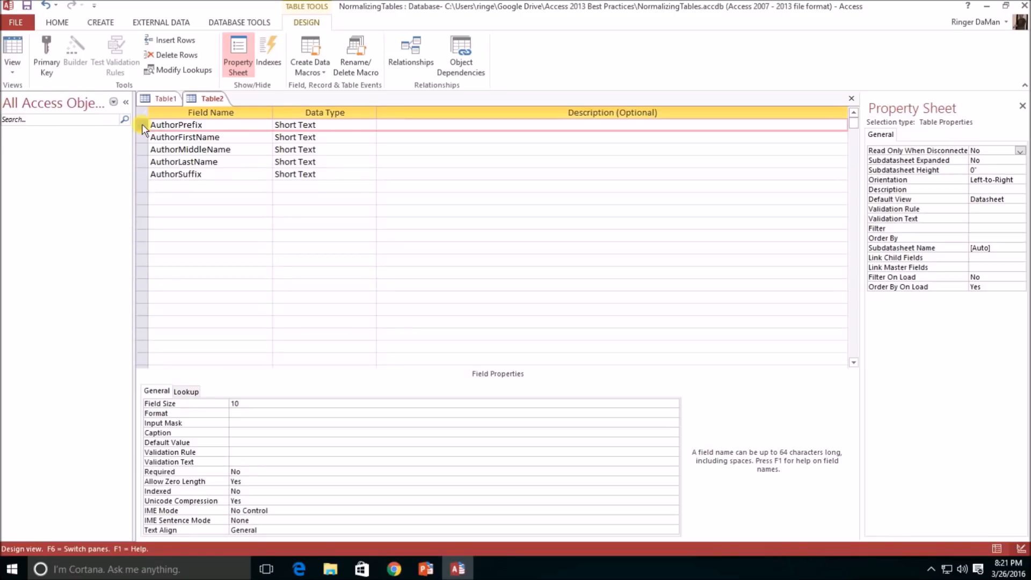
{"action": "right_click", "coordinate": [144, 129]}
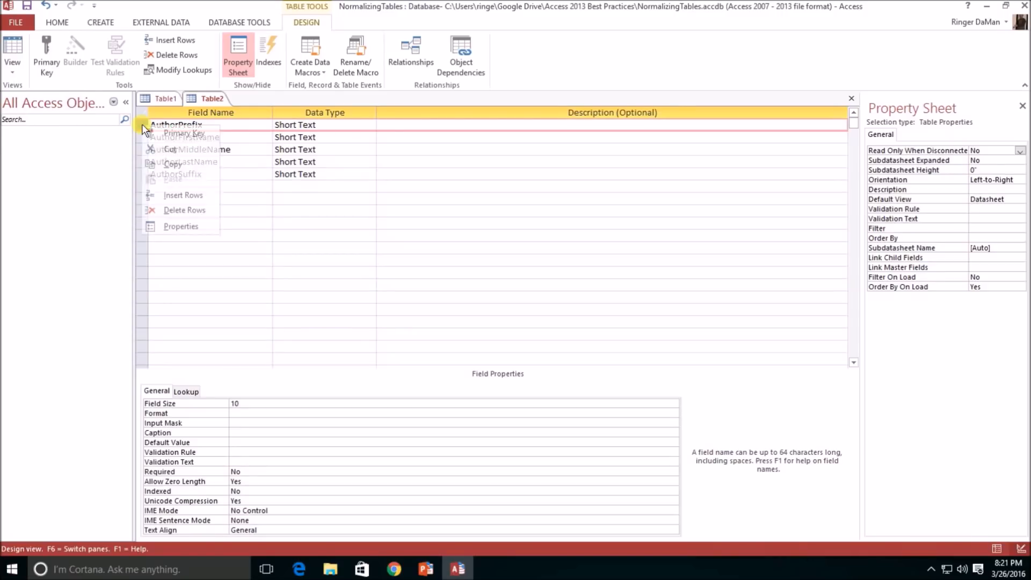
{"action": "left_click", "coordinate": [190, 199]}
{"action": "left_click", "coordinate": [192, 126]}
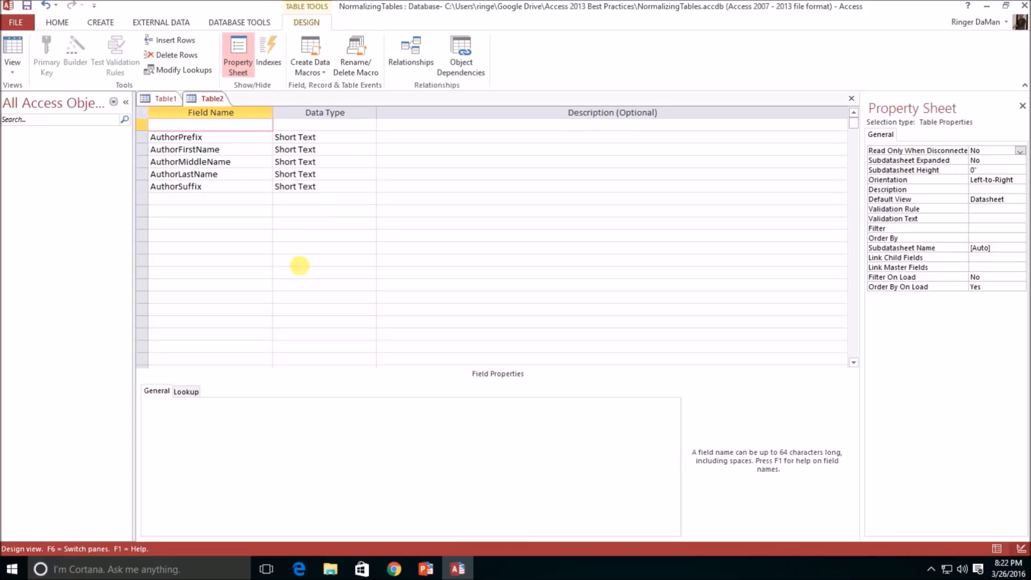
Step: Name the new first field of the second table Id
{"action": "type", "text": "Id"}
{"action": "key", "text": "BackSpace"}
{"action": "type", "text": "Author"}
{"action": "key", "text": "BackSpace"}
{"action": "key", "text": "BackSpace"}
{"action": "key", "text": "BackSpace"}
{"action": "key", "text": "BackSpace"}
{"action": "key", "text": "BackSpace"}
{"action": "key", "text": "BackSpace"}
{"action": "key", "text": "BackSpace"}
{"action": "key", "text": "BackSpace"}
{"action": "type", "text": "Id"}
{"action": "key", "text": "Tab"}
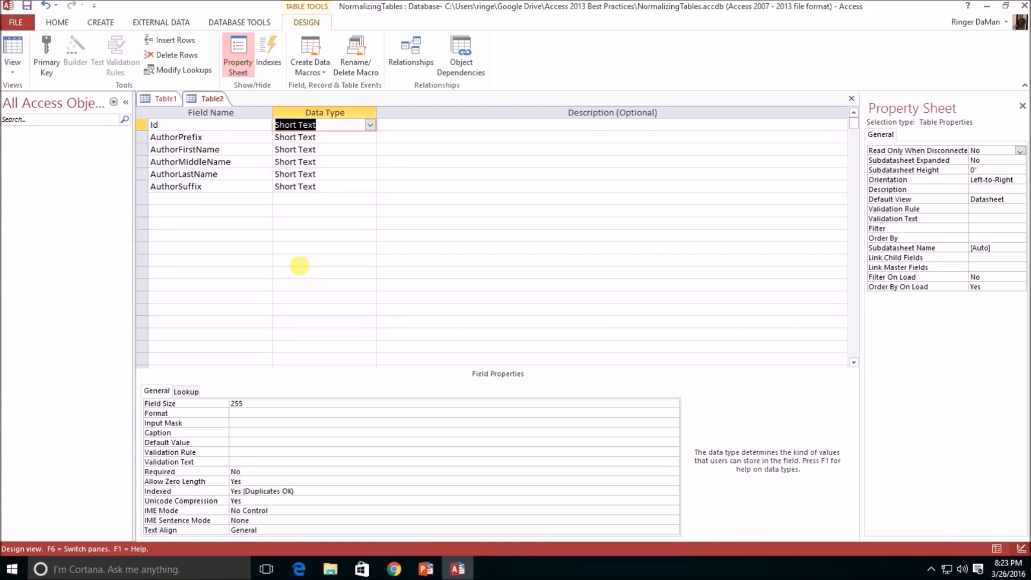
Step: Set the Id field's data type to AutoNumber and check its field size
{"action": "type", "text": "au"}
{"action": "key", "text": "Tab"}
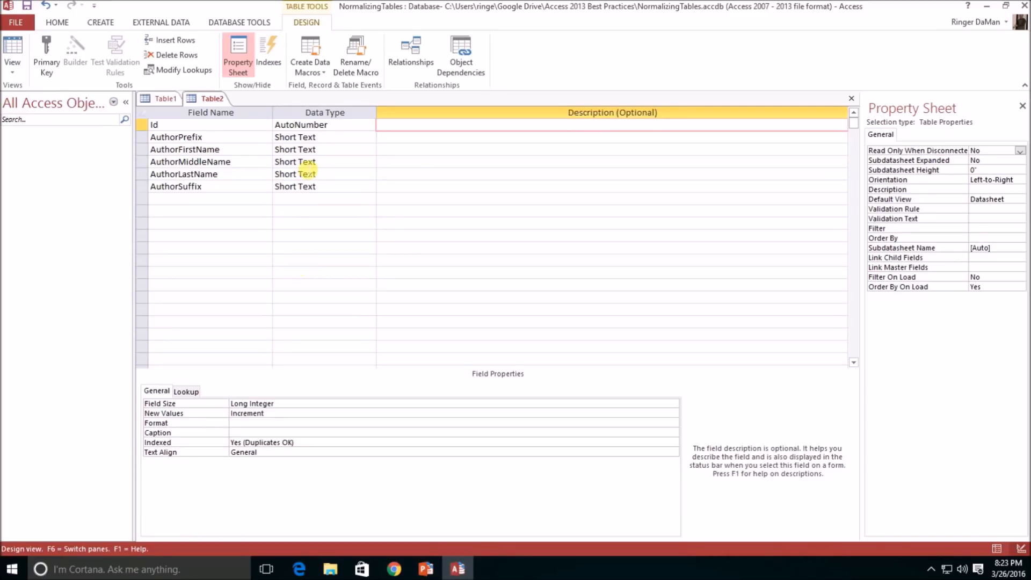
{"action": "left_click", "coordinate": [349, 129]}
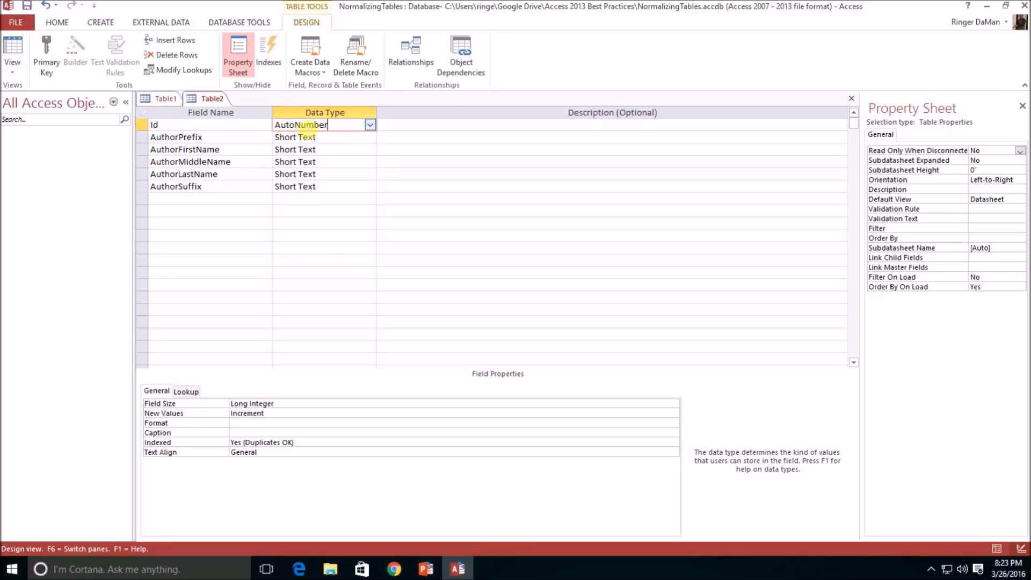
{"action": "left_click", "coordinate": [263, 403]}
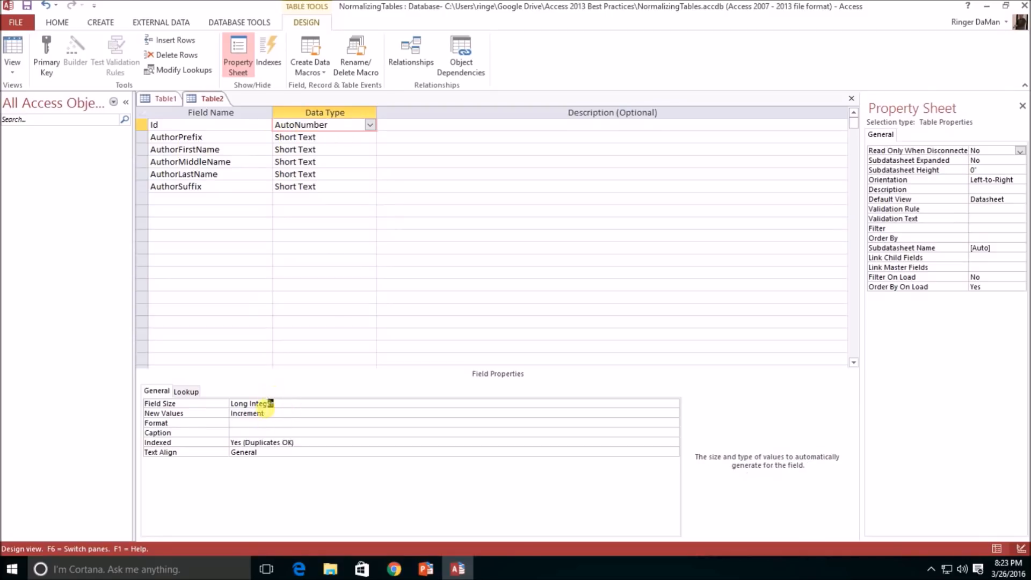
Step: Add an AuthorId field with the Number data type below BookSubtitle in the first table
{"action": "left_click", "coordinate": [201, 404]}
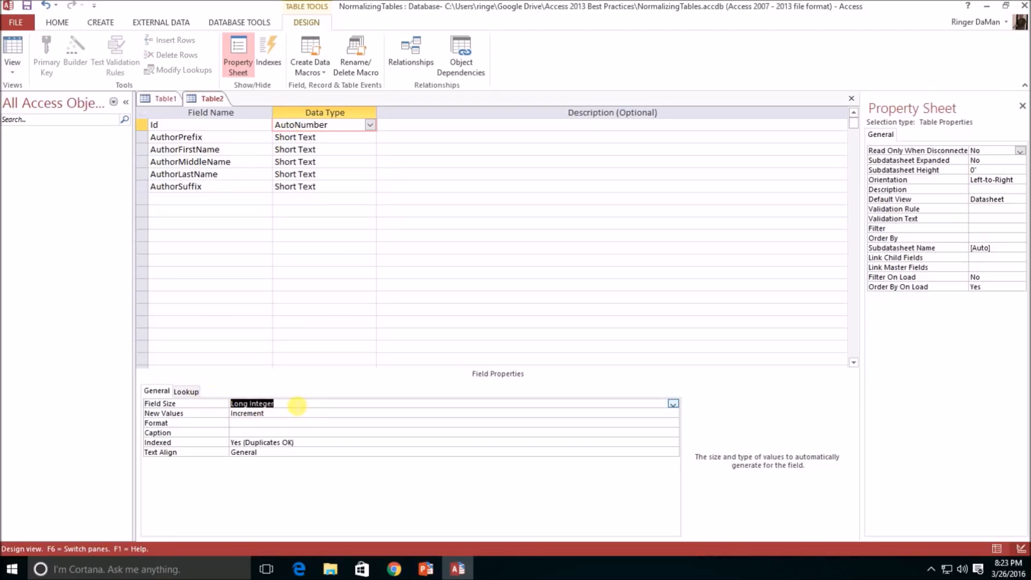
{"action": "left_click", "coordinate": [162, 98]}
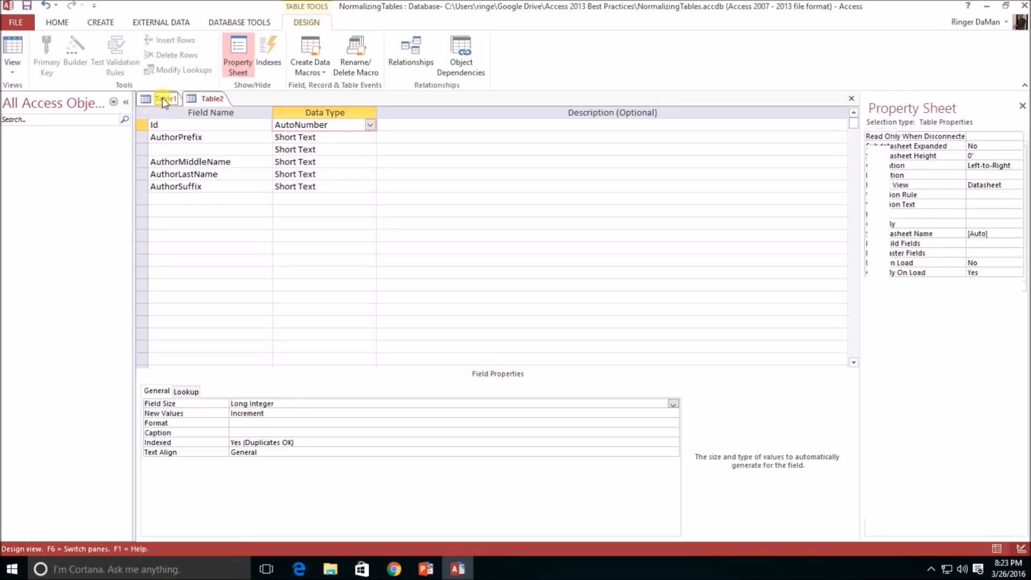
{"action": "left_click", "coordinate": [214, 99]}
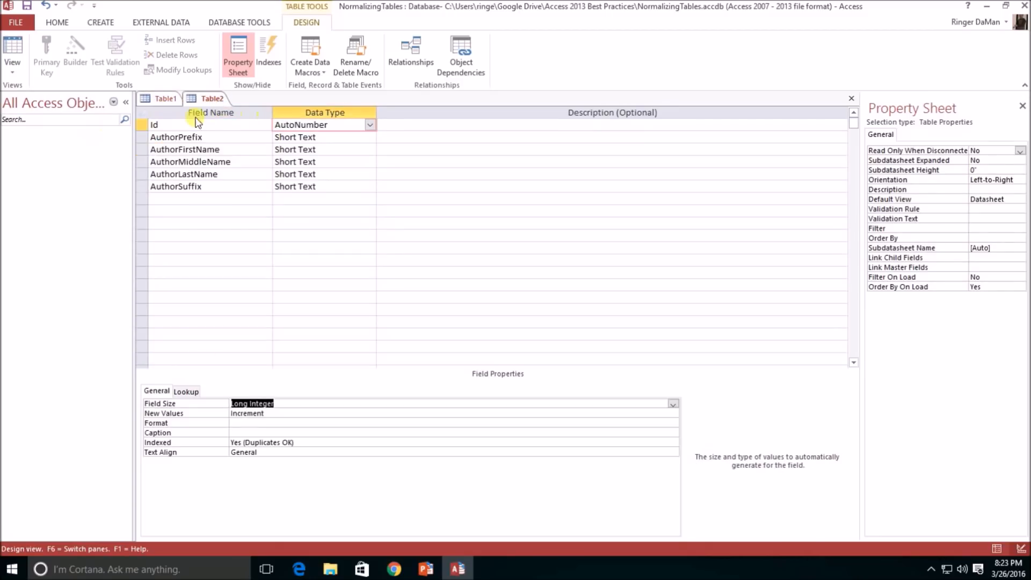
{"action": "left_click", "coordinate": [162, 99]}
{"action": "left_click", "coordinate": [190, 152]}
{"action": "type", "text": "AuthorId"}
{"action": "key", "text": "Tab"}
{"action": "type", "text": "num"}
{"action": "key", "text": "Tab"}
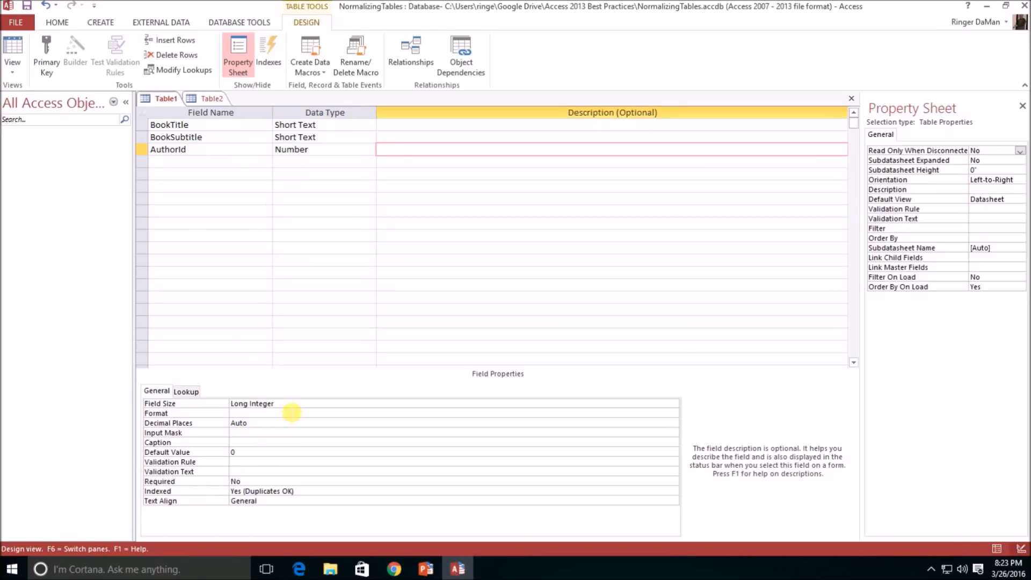
Step: Compare the field size of AuthorId in the first table with that of Id in the second table
{"action": "left_click", "coordinate": [272, 404]}
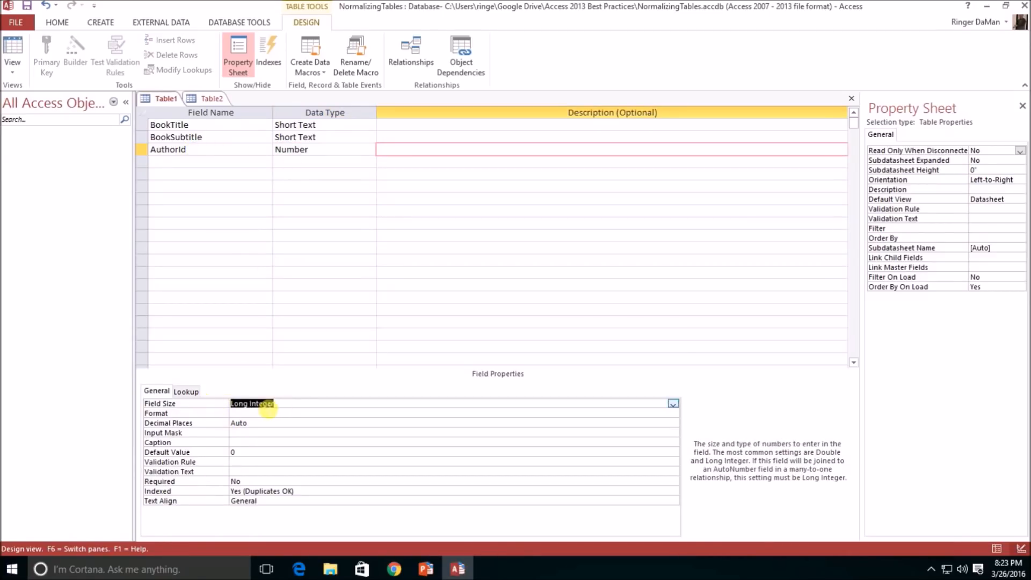
{"action": "left_click", "coordinate": [210, 98]}
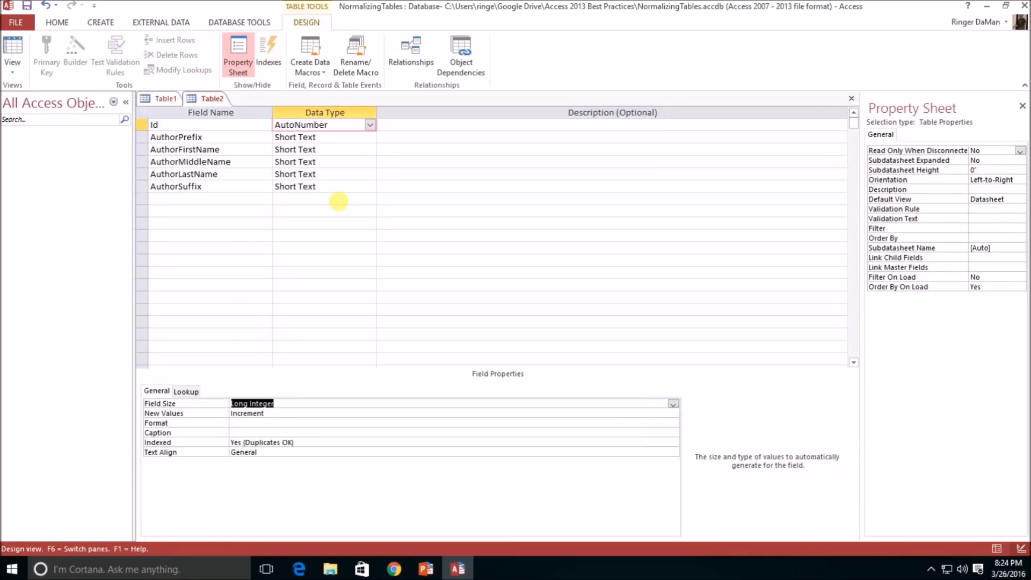
{"action": "left_click", "coordinate": [350, 127]}
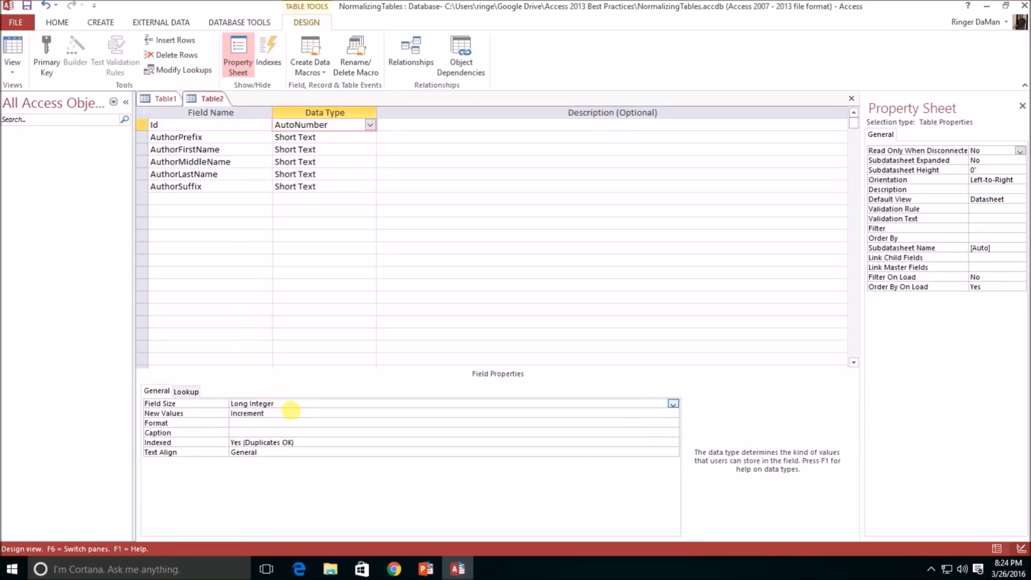
{"action": "left_click", "coordinate": [297, 404]}
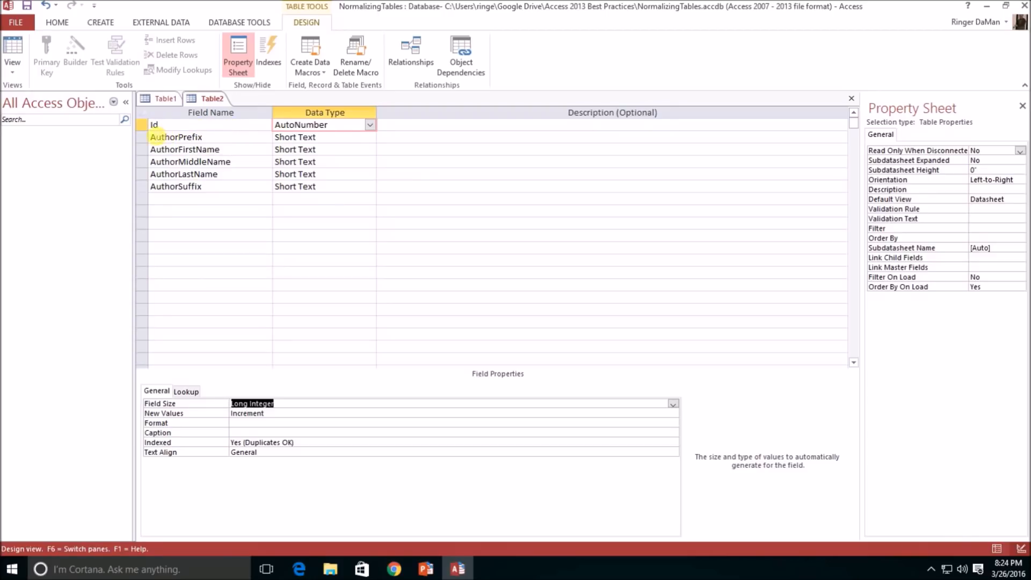
Step: Make the Id field the primary key of the second table
{"action": "left_click", "coordinate": [142, 125]}
{"action": "left_click", "coordinate": [49, 56]}
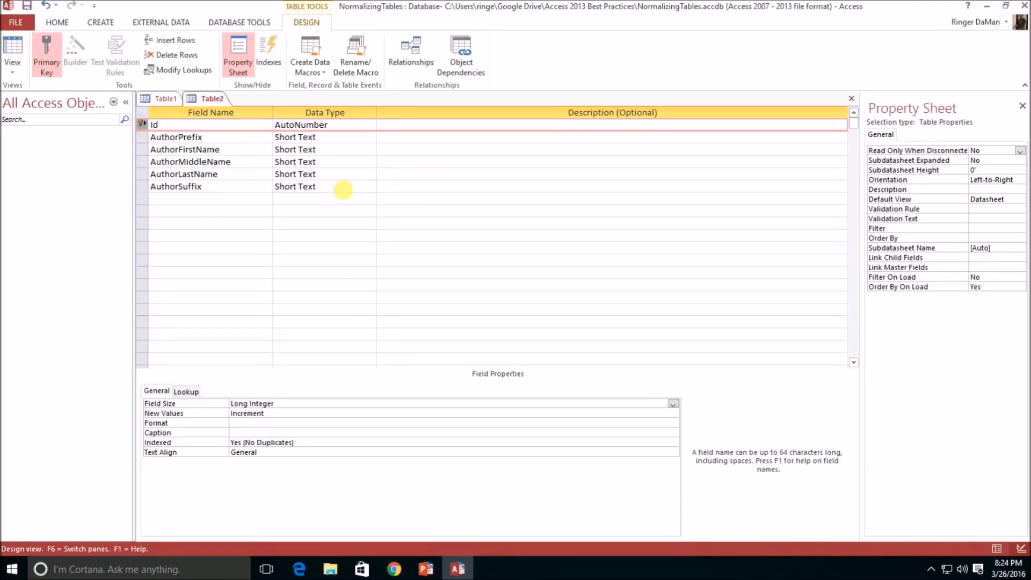
Step: Insert an Id field with the AutoNumber data type above BookTitle in the first table
{"action": "left_click", "coordinate": [163, 99]}
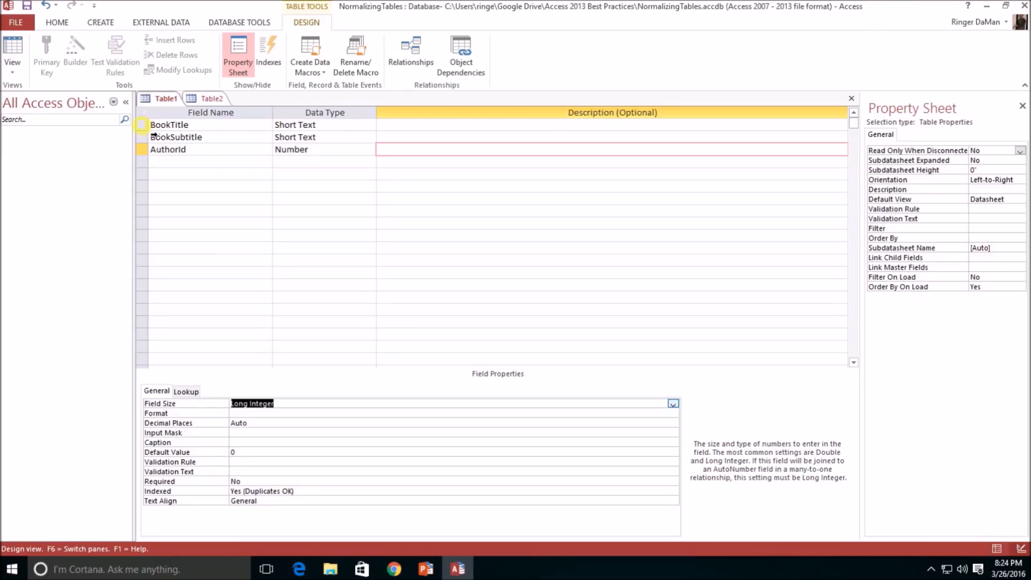
{"action": "left_click_drag", "start_coordinate": [141, 124], "coordinate": [141, 138]}
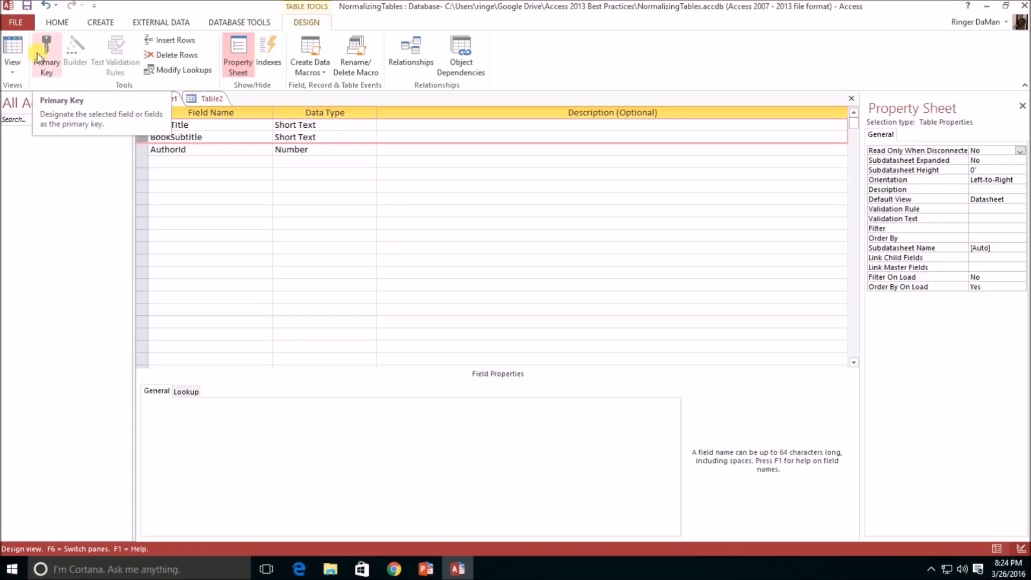
{"action": "left_click", "coordinate": [208, 179]}
{"action": "left_click", "coordinate": [156, 125]}
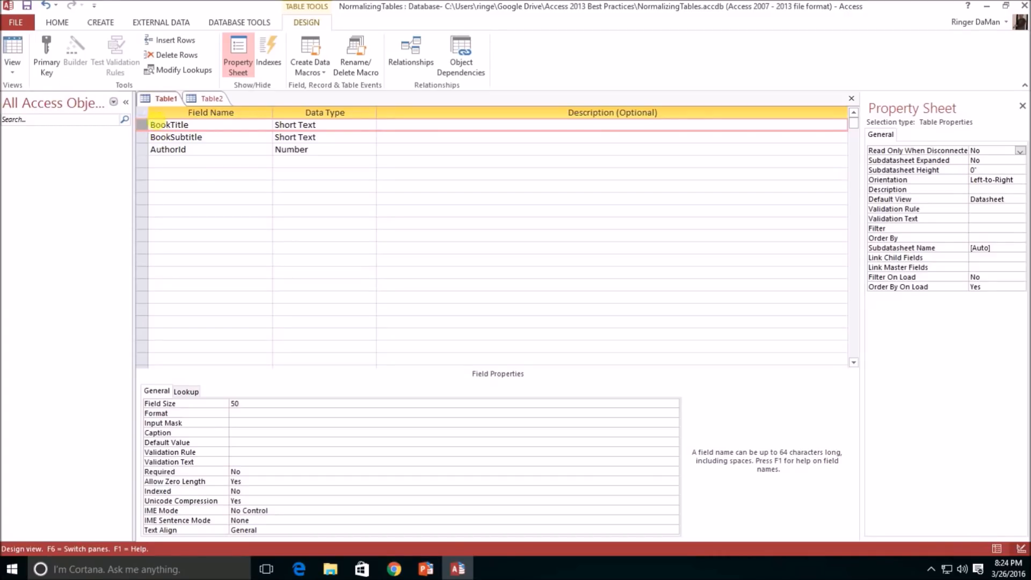
{"action": "right_click", "coordinate": [144, 124]}
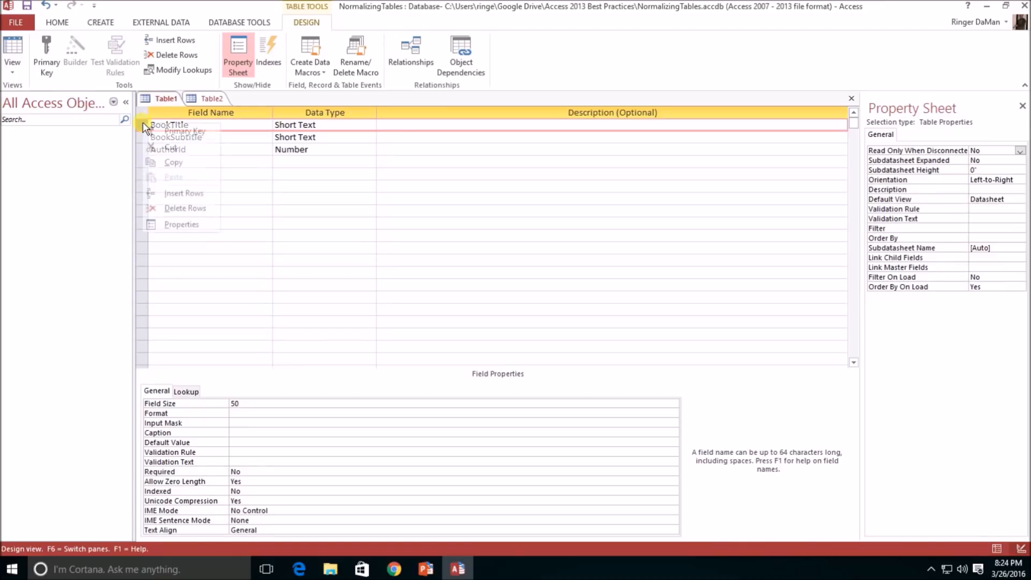
{"action": "left_click", "coordinate": [184, 193]}
{"action": "left_click", "coordinate": [194, 125]}
{"action": "type", "text": "Id"}
{"action": "key", "text": "Tab"}
{"action": "type", "text": "au"}
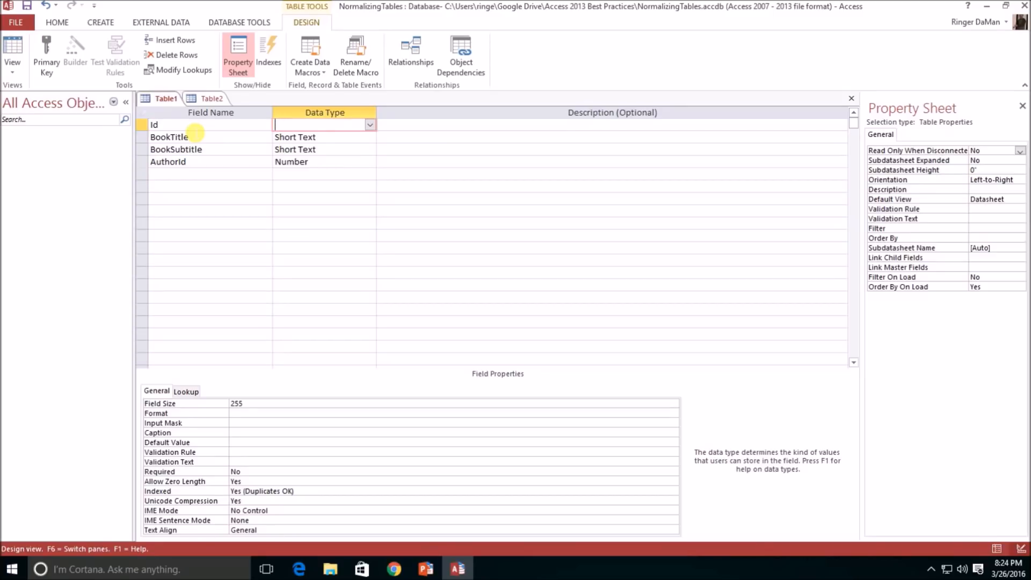
{"action": "key", "text": "Tab"}
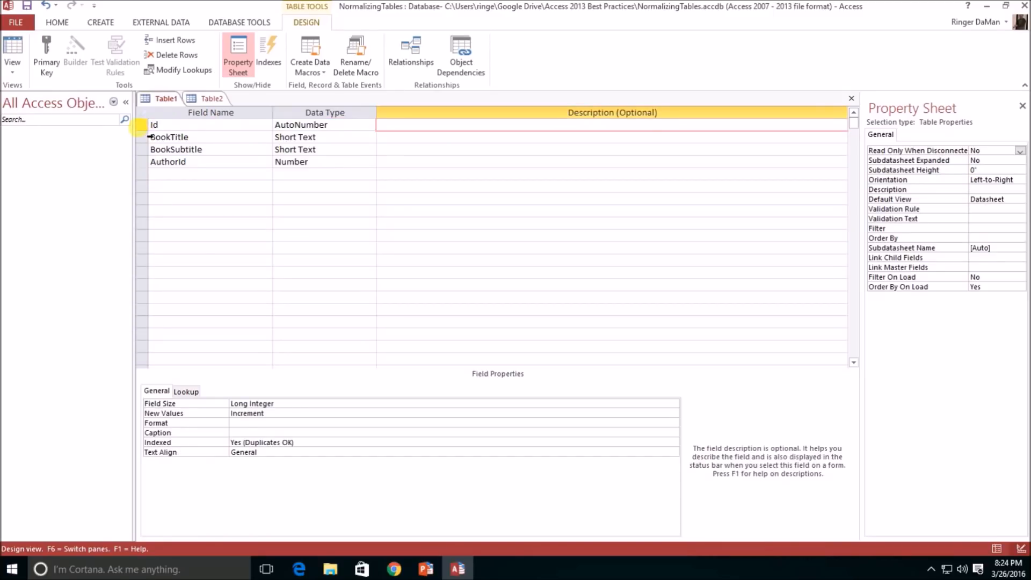
Step: Make the Id field the primary key of the first table
{"action": "left_click", "coordinate": [141, 124]}
{"action": "left_click", "coordinate": [47, 63]}
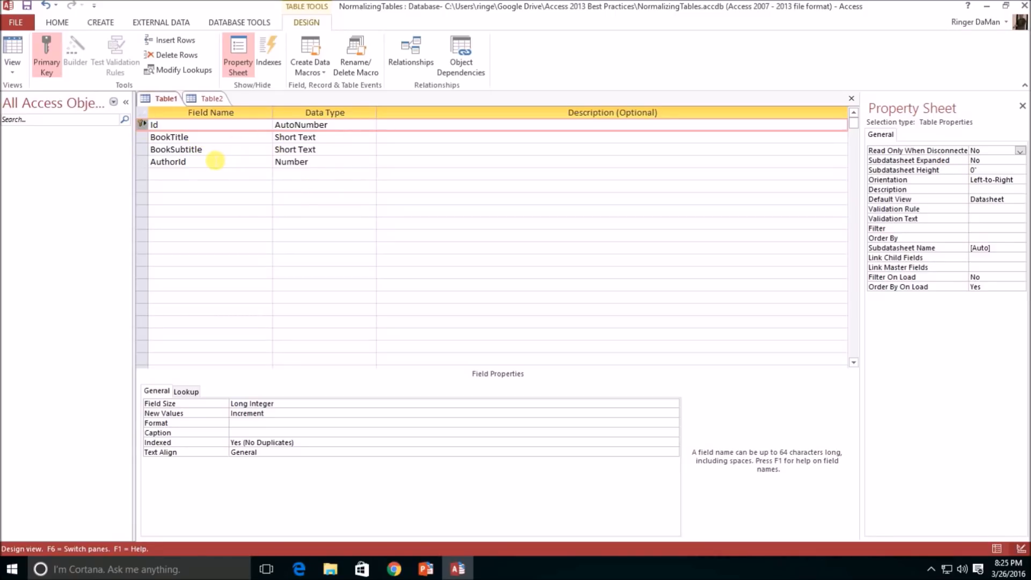
Step: Review the author fields in the second table and the AuthorId field that refers to them in the first table
{"action": "left_click", "coordinate": [210, 98]}
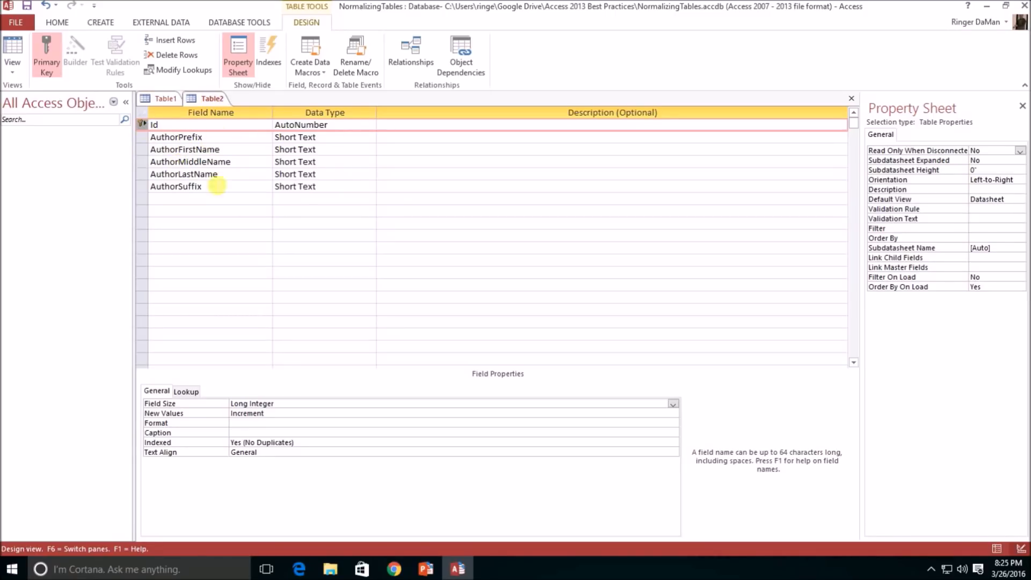
{"action": "left_click", "coordinate": [163, 99]}
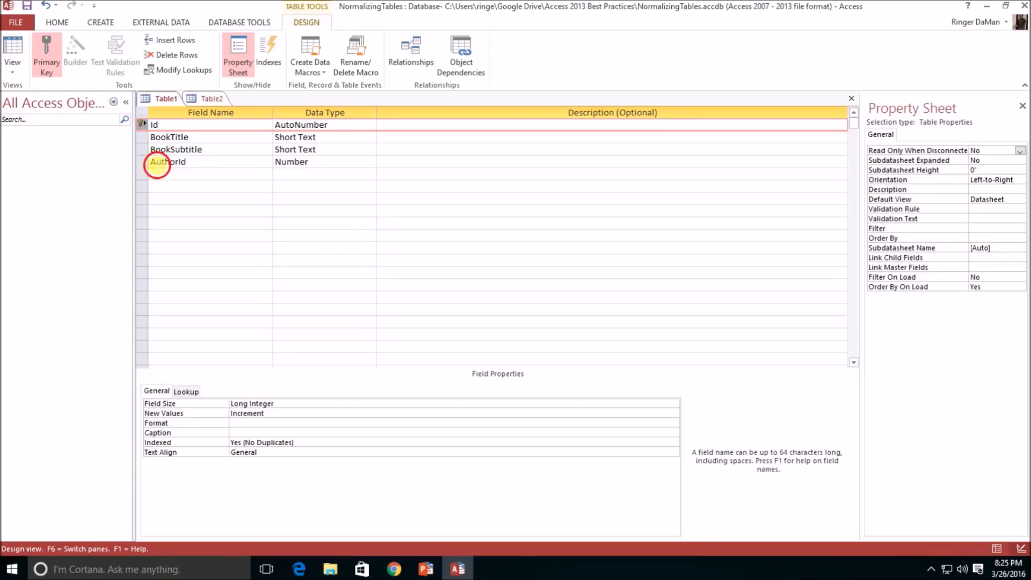
{"action": "left_click_drag", "start_coordinate": [156, 161], "coordinate": [209, 165]}
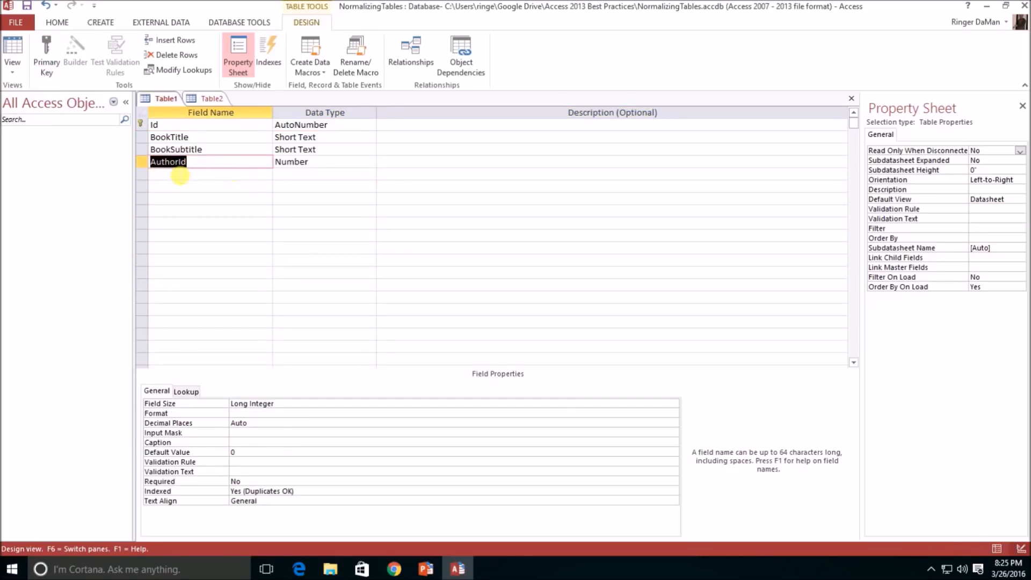
{"action": "left_click", "coordinate": [214, 98]}
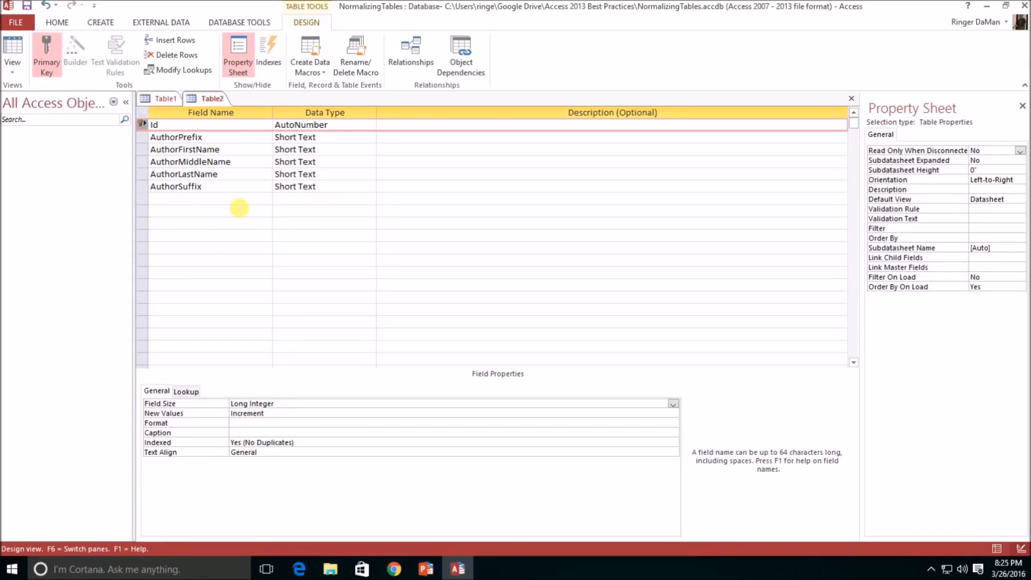
Step: Save the first table under the name Books
{"action": "left_click", "coordinate": [167, 99]}
{"action": "left_click", "coordinate": [26, 6]}
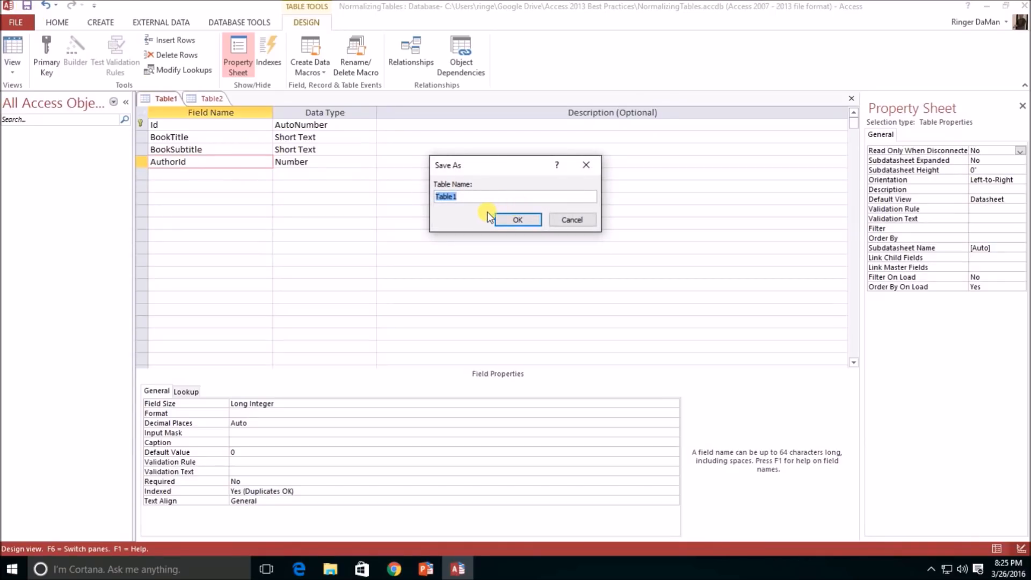
{"action": "type", "text": "Books"}
{"action": "left_click", "coordinate": [518, 220]}
Step: Save the second table under the name Authors and close both table designs
{"action": "left_click", "coordinate": [212, 99]}
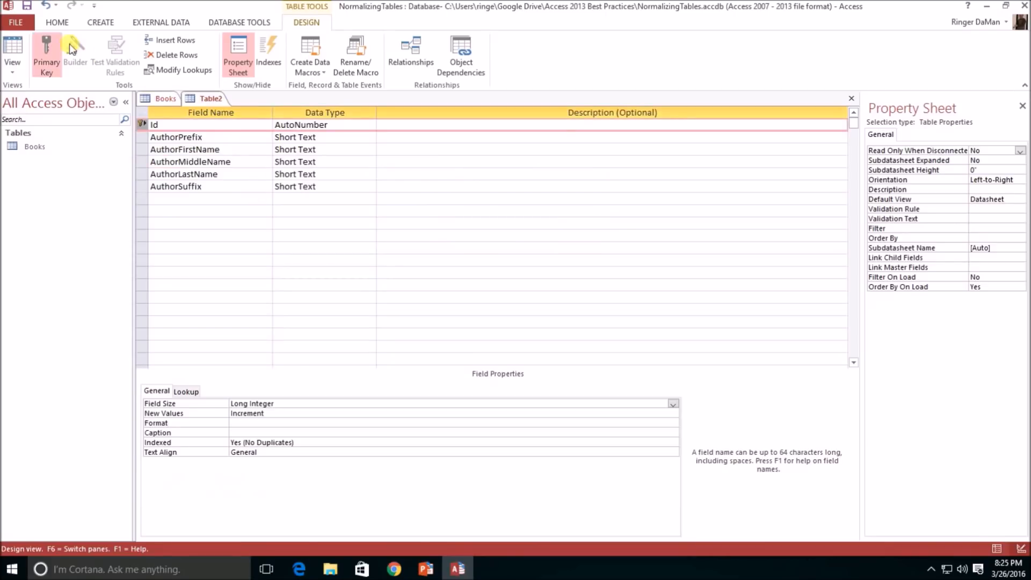
{"action": "left_click", "coordinate": [26, 6]}
{"action": "type", "text": "Authors"}
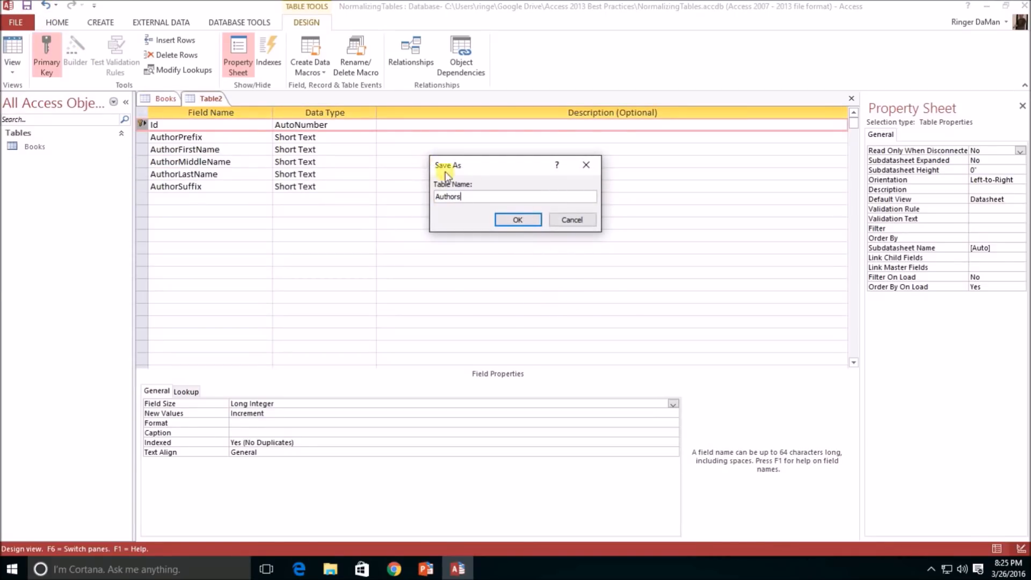
{"action": "left_click", "coordinate": [509, 224]}
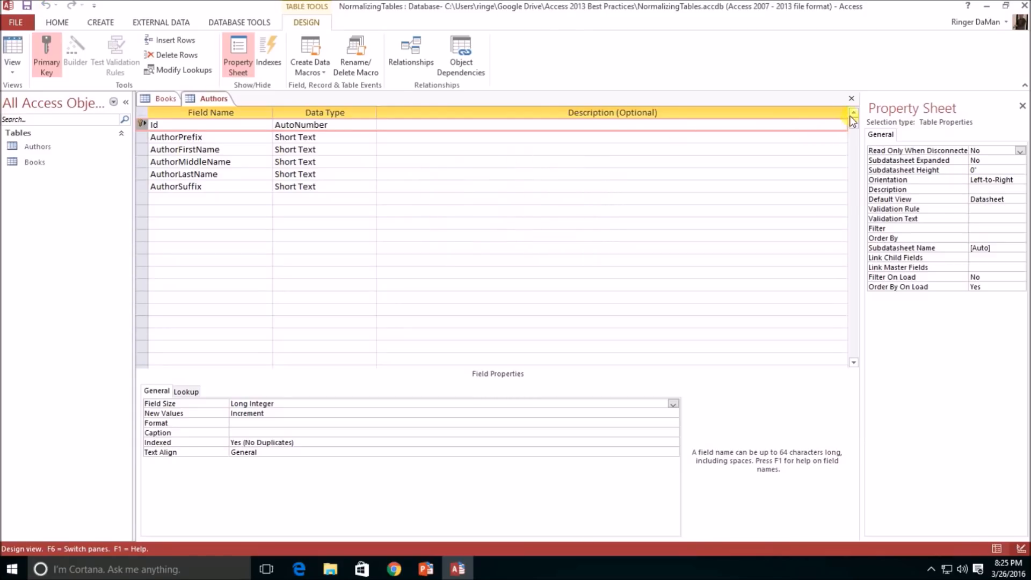
{"action": "left_click", "coordinate": [851, 98]}
{"action": "left_click", "coordinate": [852, 96]}
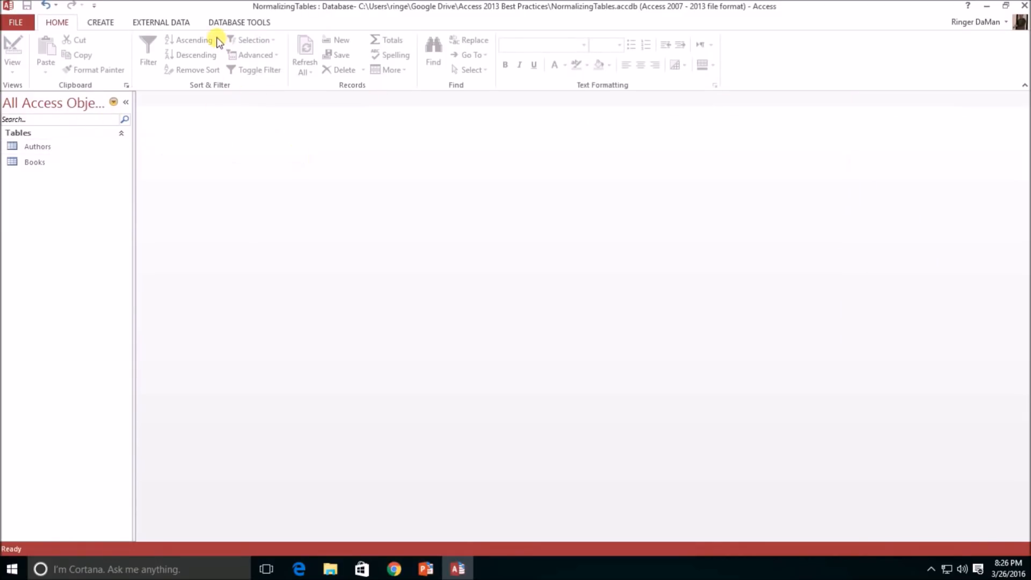
Step: Open the database's Relationships view and arrange the Books and Authors tables closer together
{"action": "left_click", "coordinate": [233, 25]}
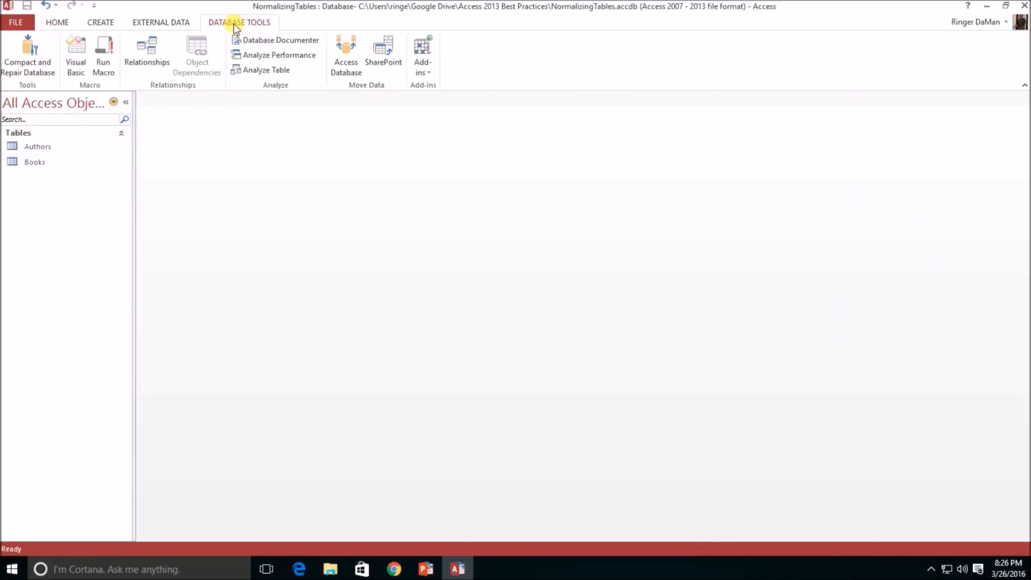
{"action": "left_click", "coordinate": [153, 51]}
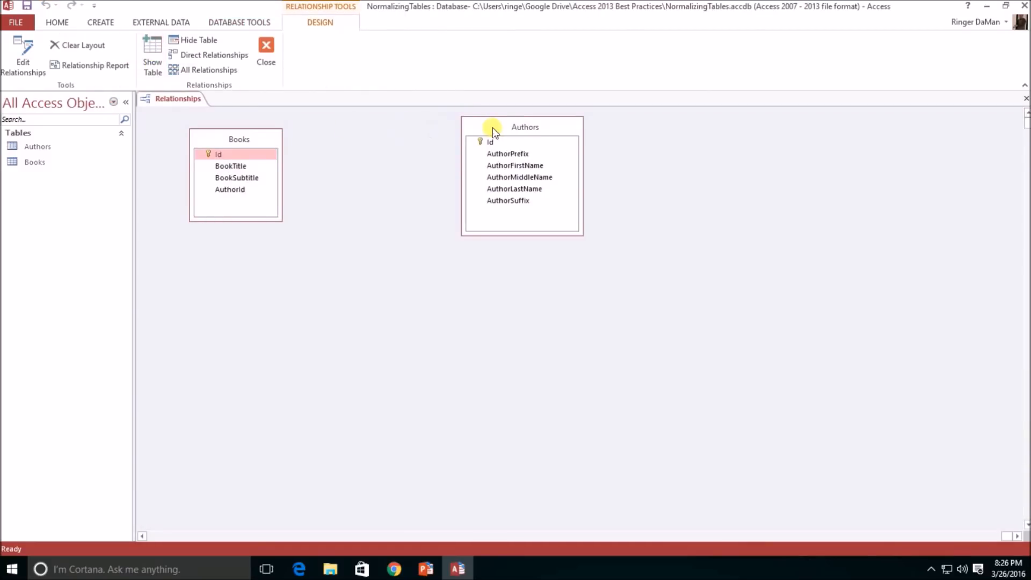
{"action": "left_click_drag", "start_coordinate": [490, 126], "coordinate": [390, 155]}
{"action": "left_click_drag", "start_coordinate": [229, 141], "coordinate": [238, 170]}
Step: Start a relationship linking the Id field of Authors to the AuthorId field of Books
{"action": "left_click", "coordinate": [390, 170]}
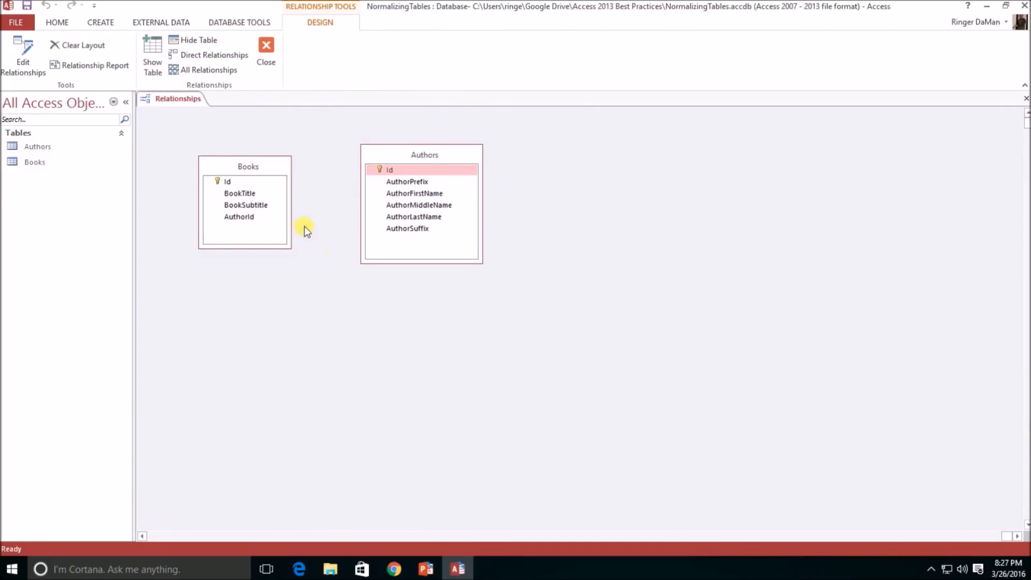
{"action": "left_click", "coordinate": [395, 171]}
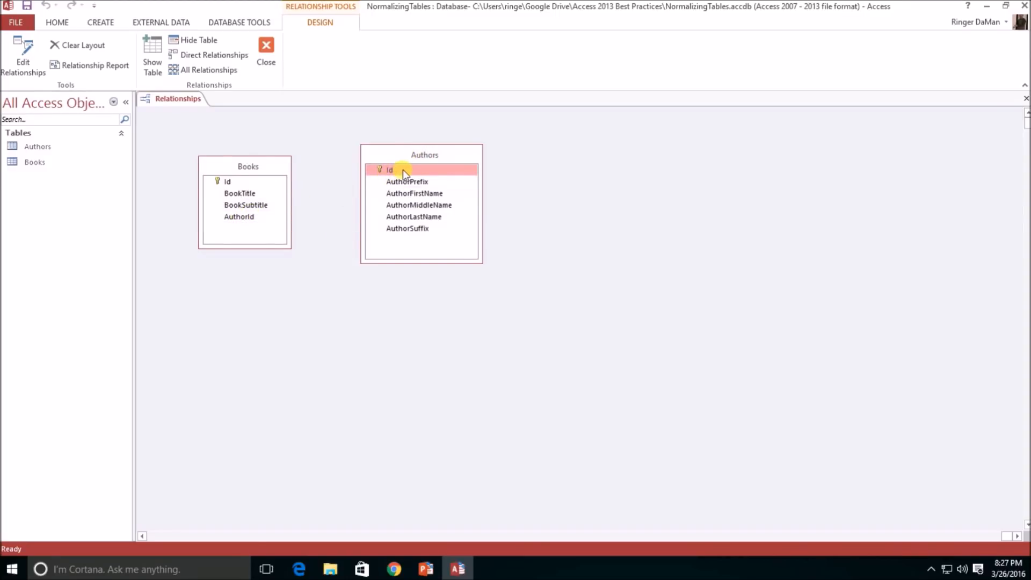
{"action": "left_click_drag", "start_coordinate": [403, 169], "coordinate": [277, 222]}
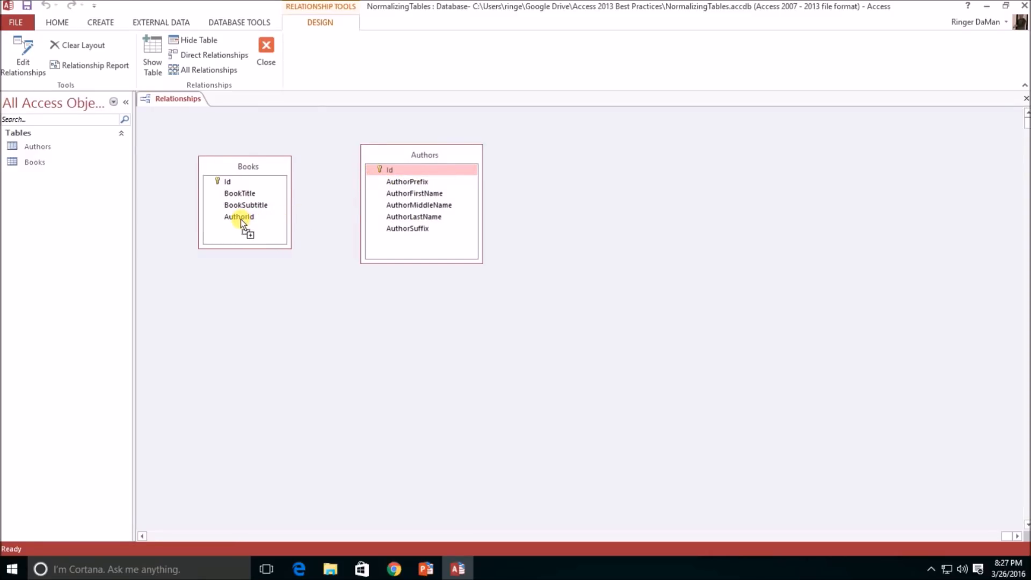
{"action": "left_click_drag", "start_coordinate": [241, 219], "coordinate": [241, 218]}
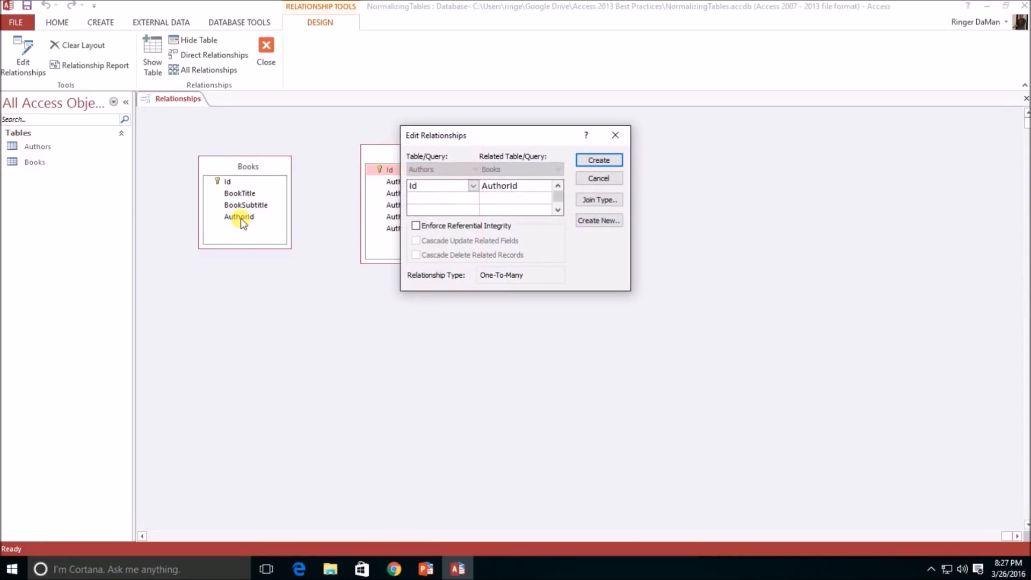
Step: Enable Enforce Referential Integrity for the Authors–Books relationship and move the dialog clear of both tables
{"action": "left_click_drag", "start_coordinate": [488, 137], "coordinate": [383, 263]}
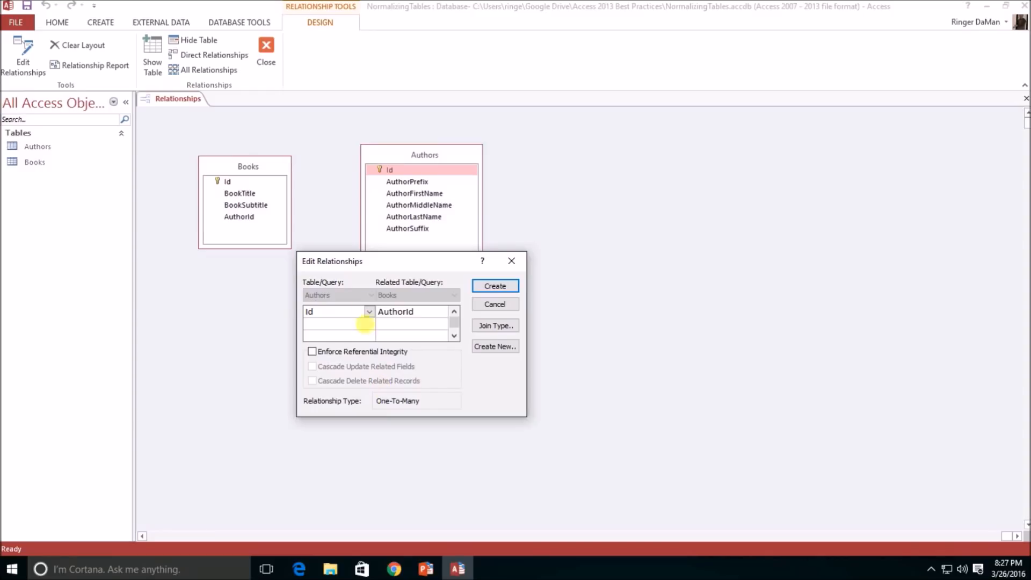
{"action": "left_click_drag", "start_coordinate": [393, 265], "coordinate": [346, 226]}
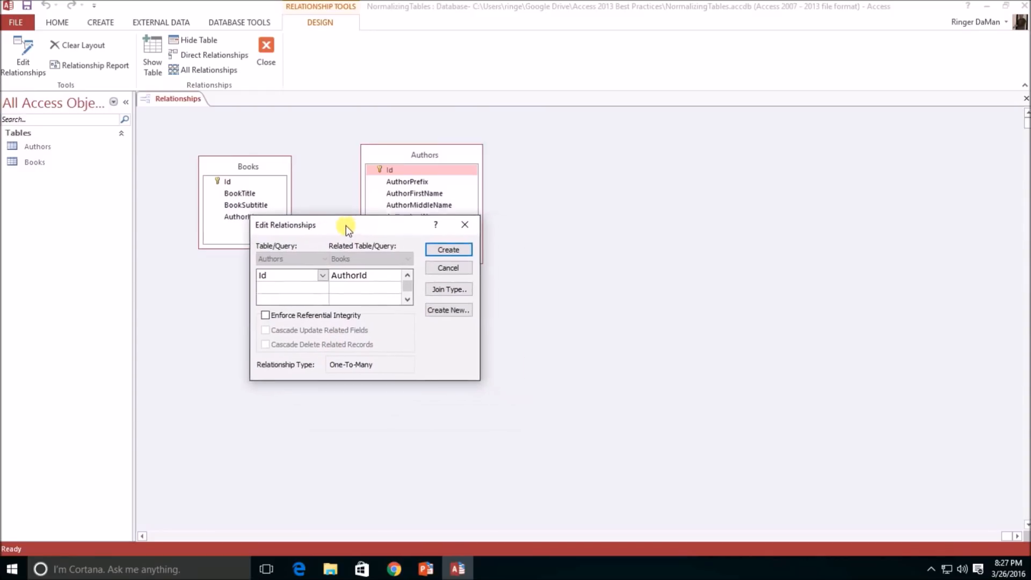
{"action": "left_click", "coordinate": [263, 313]}
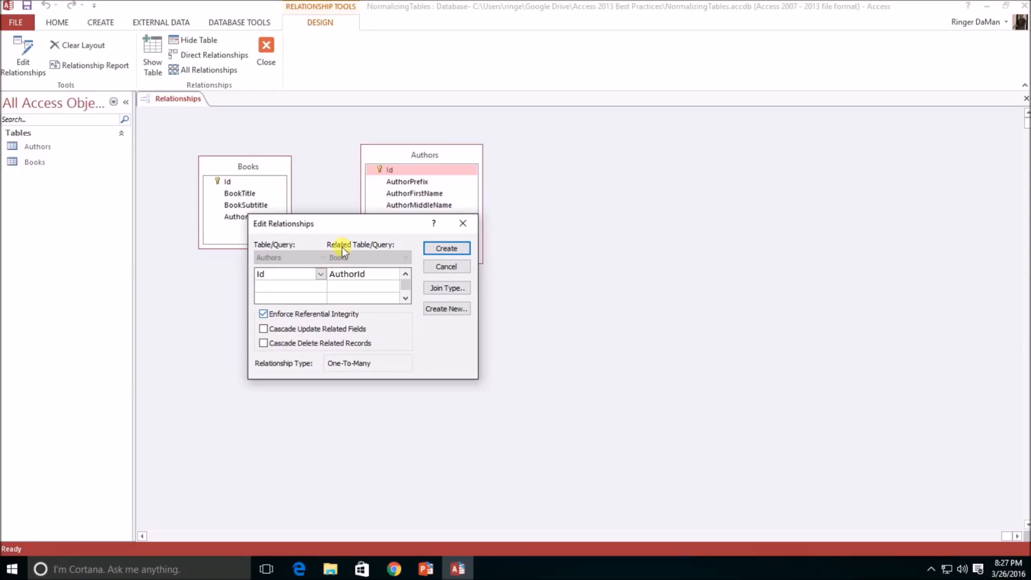
{"action": "left_click_drag", "start_coordinate": [355, 228], "coordinate": [608, 210]}
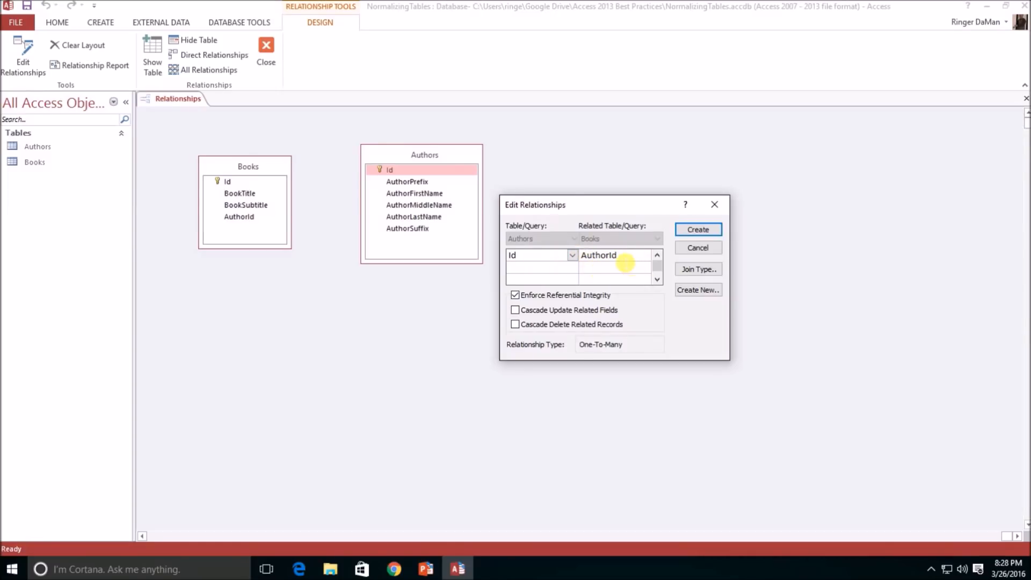
Step: Enable Cascade Update Related Fields for the Authors–Books relationship, leaving Cascade Delete Related Records off
{"action": "left_click", "coordinate": [515, 310]}
{"action": "left_click", "coordinate": [515, 325]}
{"action": "left_click", "coordinate": [515, 324]}
Step: Set the relationship's join type to include all records from Books and only the matching records from Authors
{"action": "left_click", "coordinate": [706, 270]}
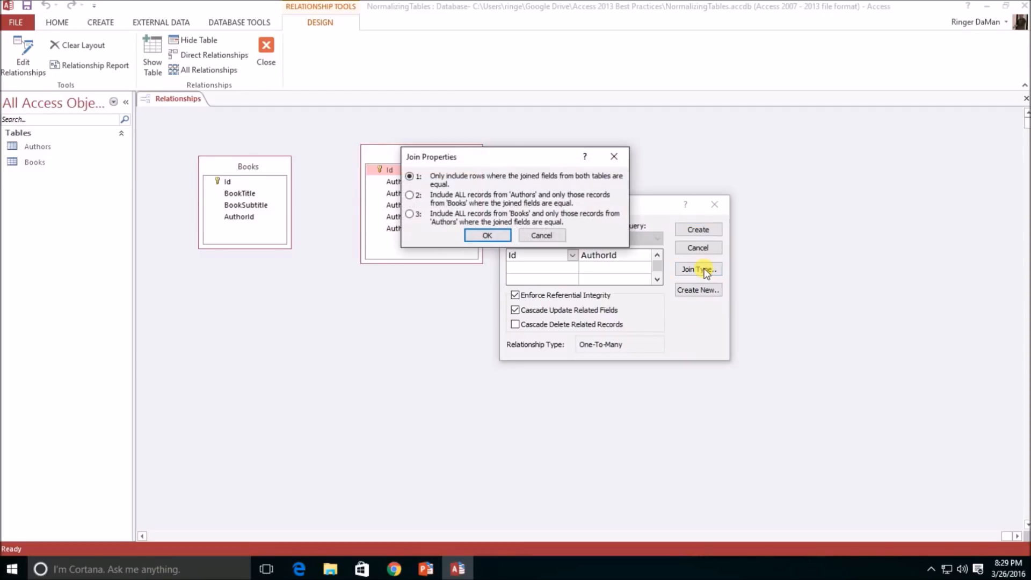
{"action": "left_click_drag", "start_coordinate": [472, 156], "coordinate": [341, 253]}
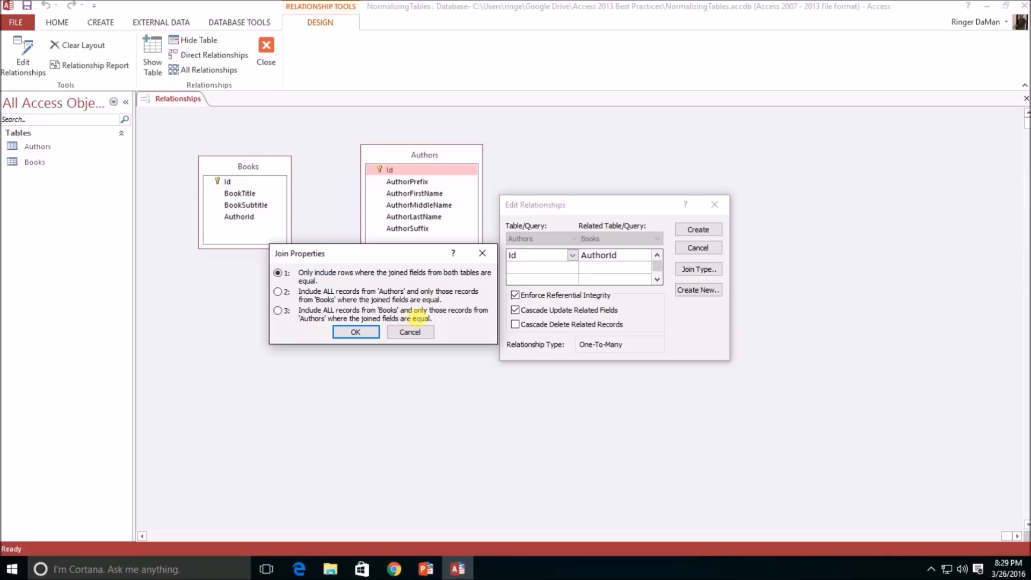
{"action": "left_click", "coordinate": [277, 311]}
{"action": "left_click", "coordinate": [357, 332]}
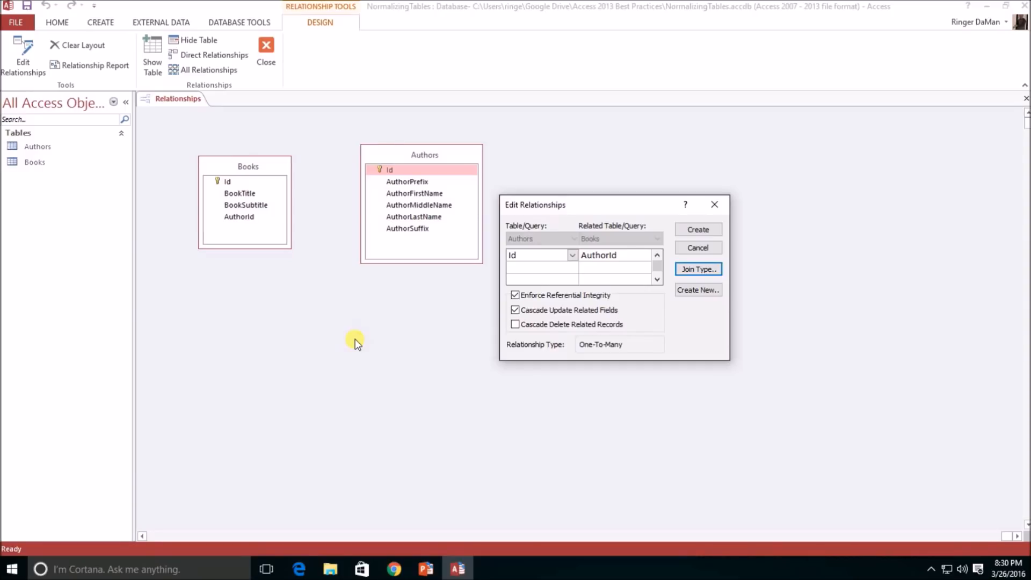
Step: Create the Authors–Books relationship, then close the Relationships view and save its layout
{"action": "left_click", "coordinate": [698, 230]}
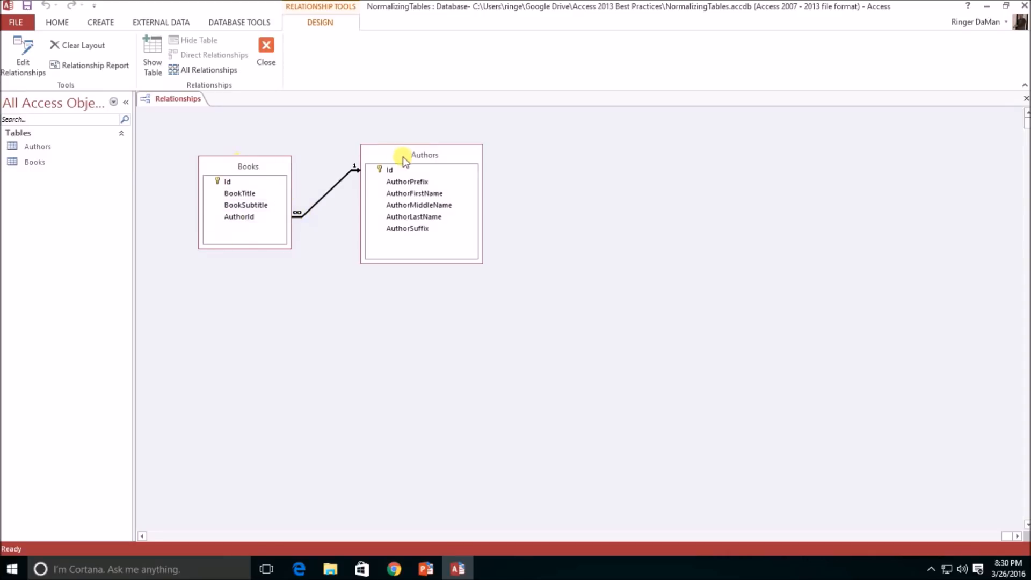
{"action": "left_click", "coordinate": [267, 46]}
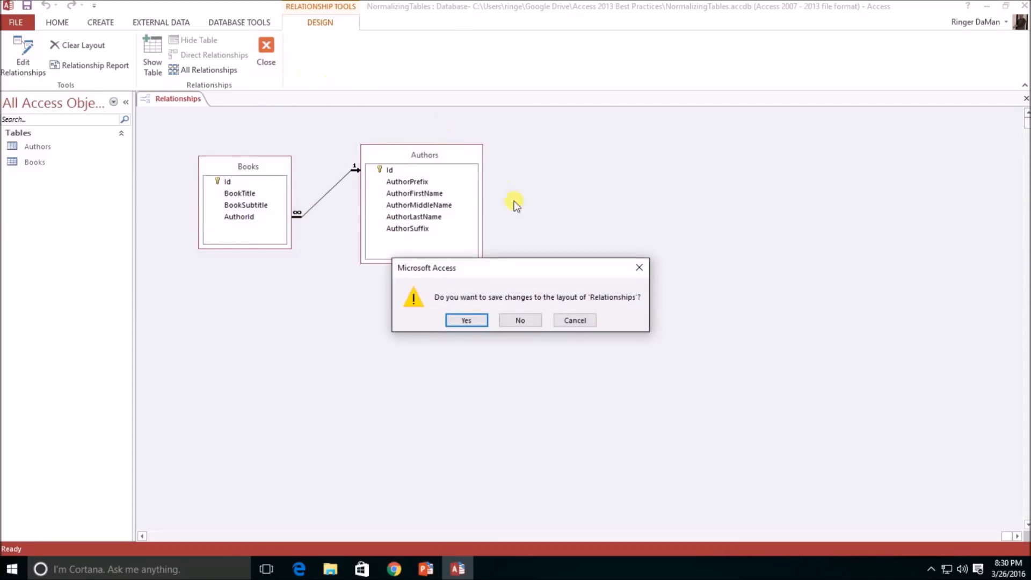
{"action": "left_click", "coordinate": [466, 321]}
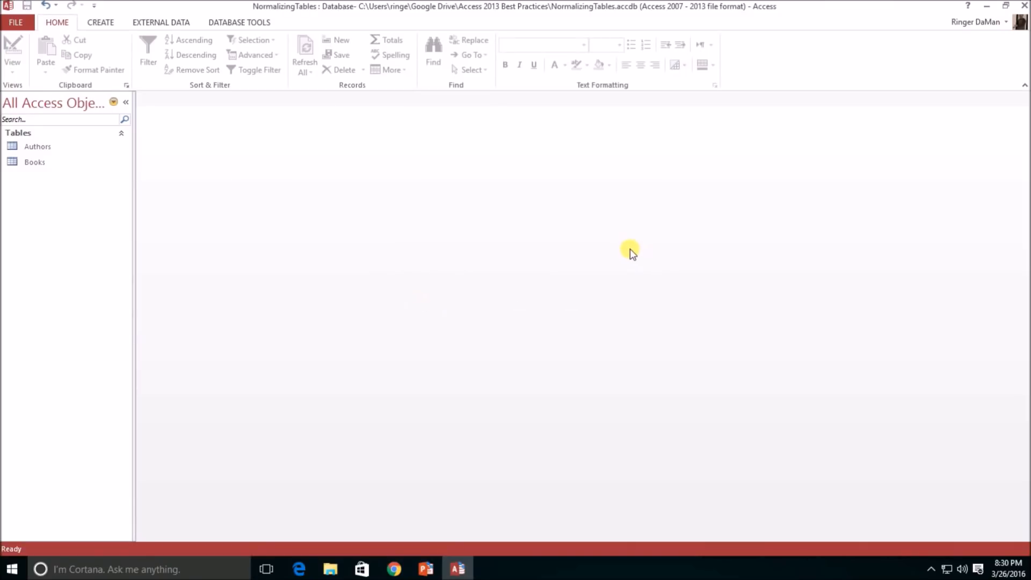
Step: Open the Authors and Books tables in Design view
{"action": "right_click", "coordinate": [43, 146]}
{"action": "left_click", "coordinate": [80, 167]}
{"action": "right_click", "coordinate": [33, 162]}
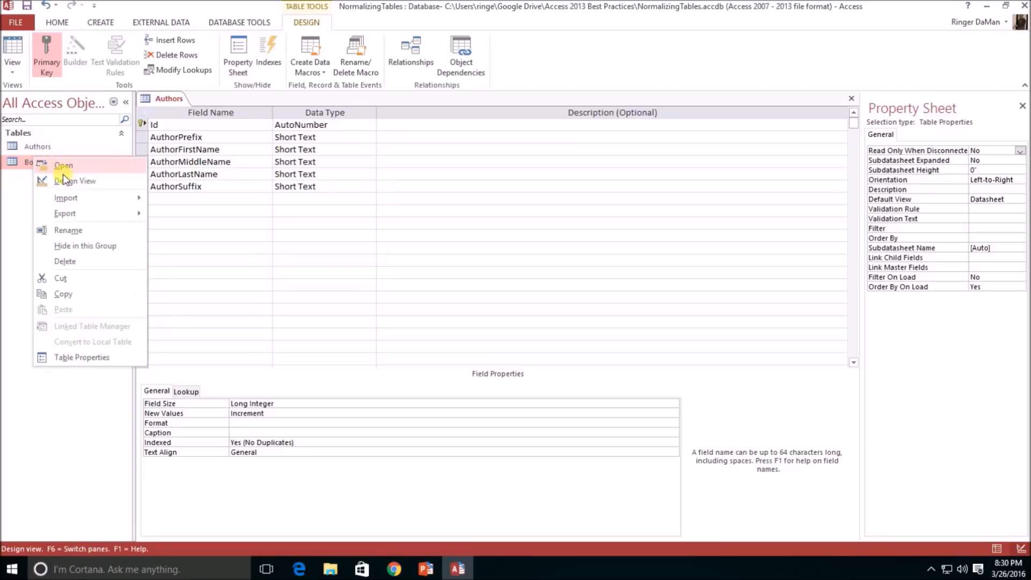
{"action": "left_click", "coordinate": [86, 183]}
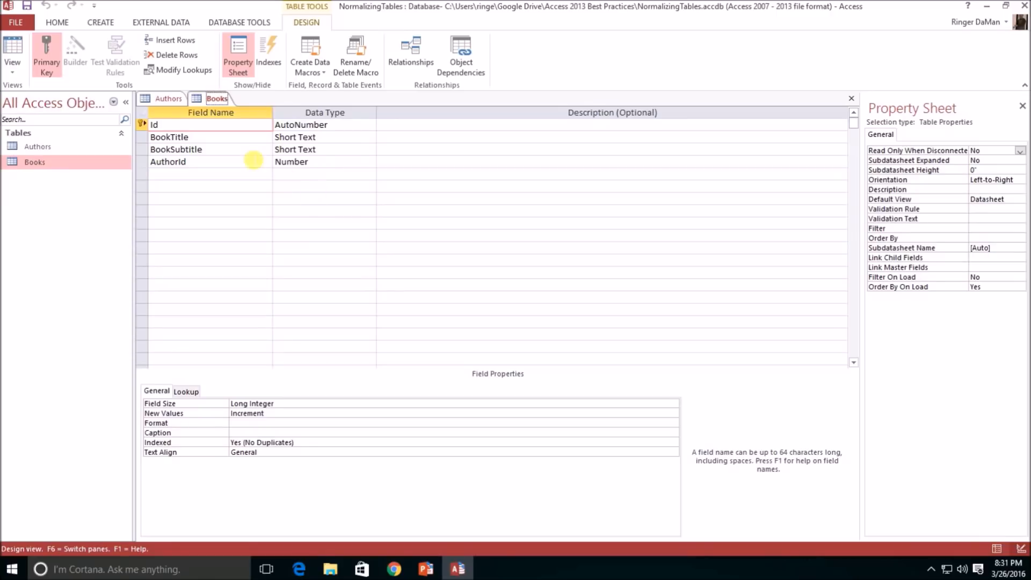
Step: Review the BookTitle, BookSubtitle and AuthorId fields in the Books table
{"action": "left_click_drag", "start_coordinate": [207, 138], "coordinate": [128, 144]}
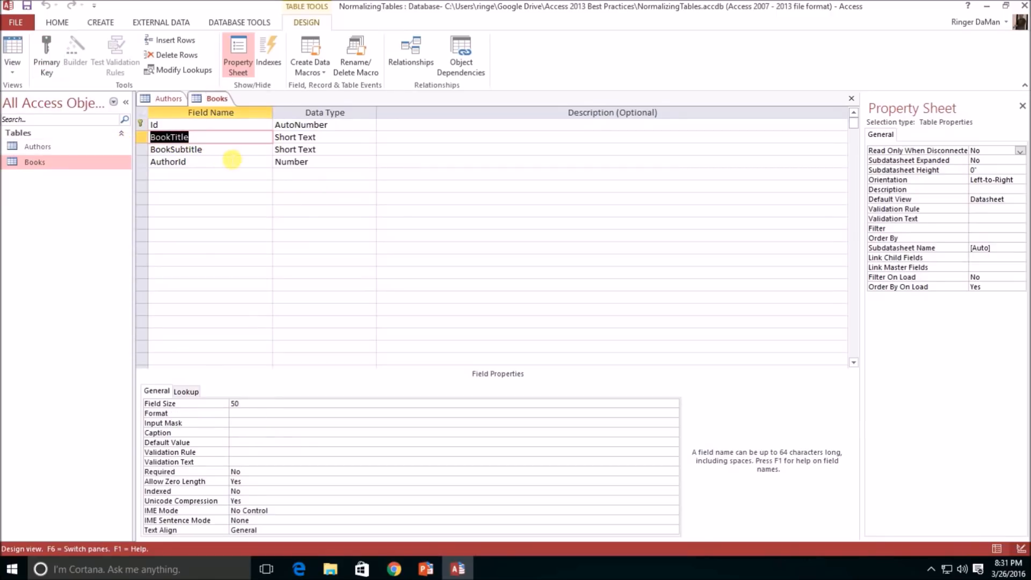
{"action": "left_click_drag", "start_coordinate": [232, 152], "coordinate": [121, 153]}
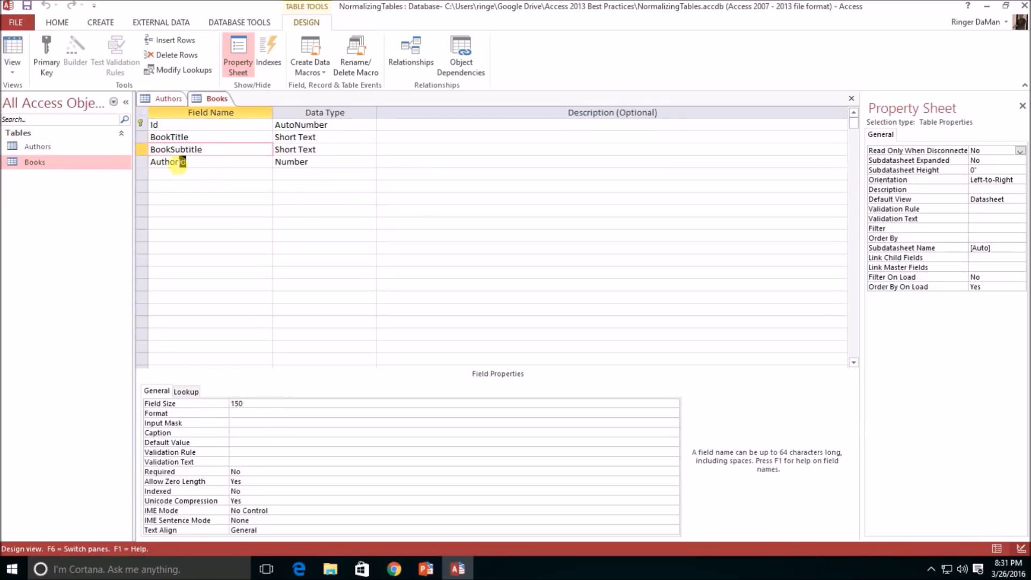
{"action": "left_click_drag", "start_coordinate": [184, 161], "coordinate": [230, 189]}
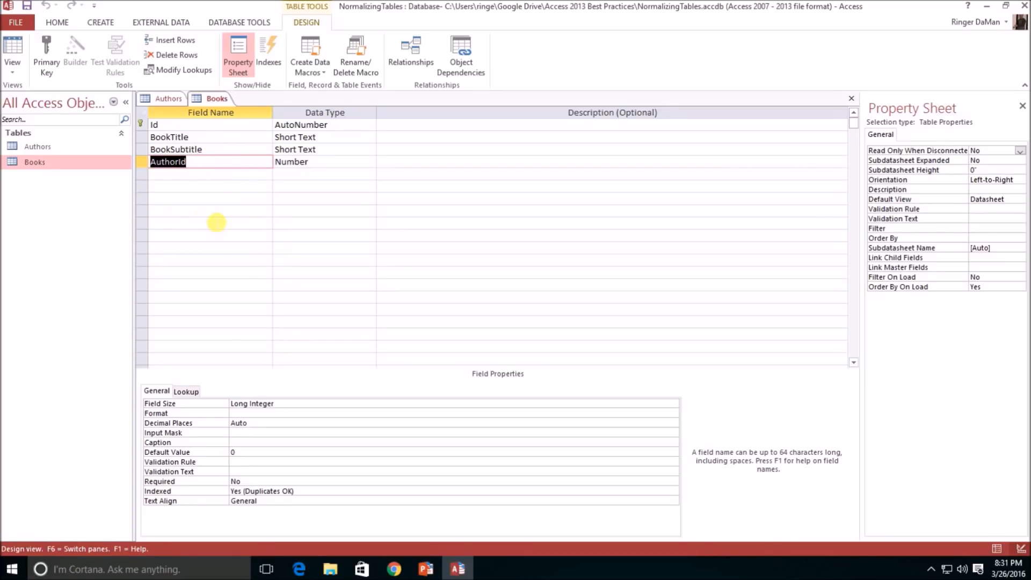
Step: Add a Short Text field named 2ndAuthorPrefix below AuthorSuffix in the Authors table
{"action": "left_click", "coordinate": [160, 99]}
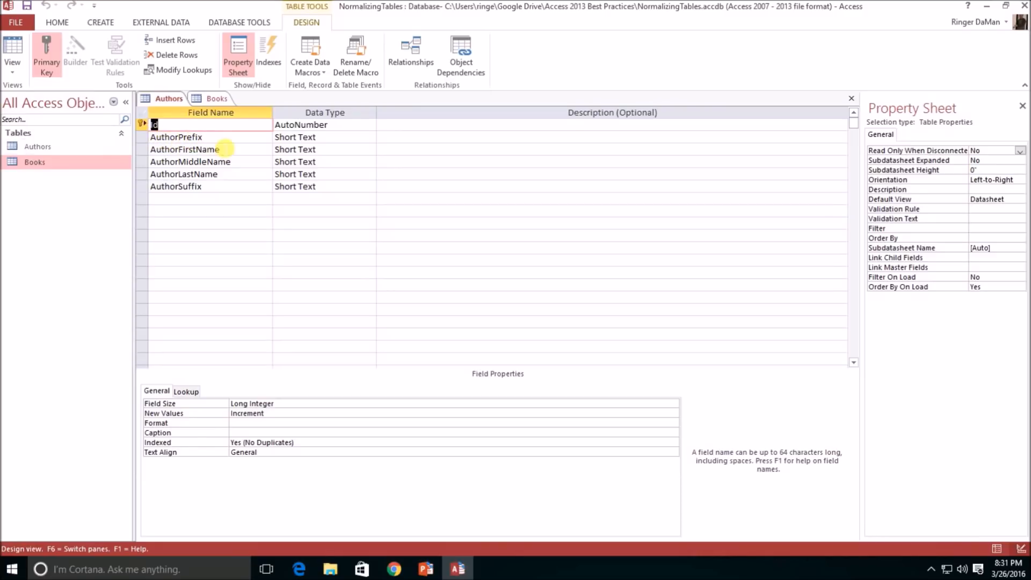
{"action": "left_click", "coordinate": [221, 138]}
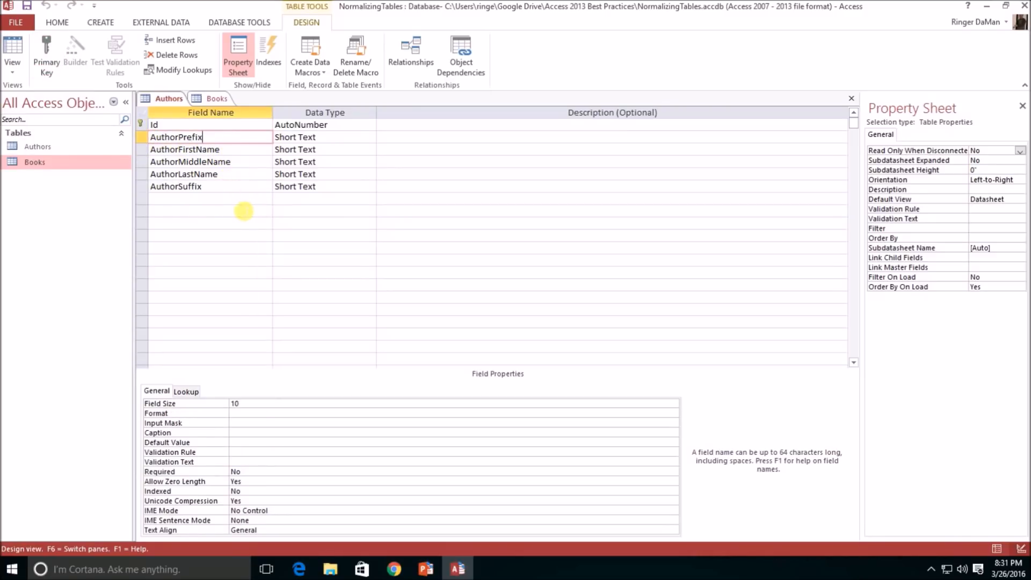
{"action": "left_click", "coordinate": [194, 198]}
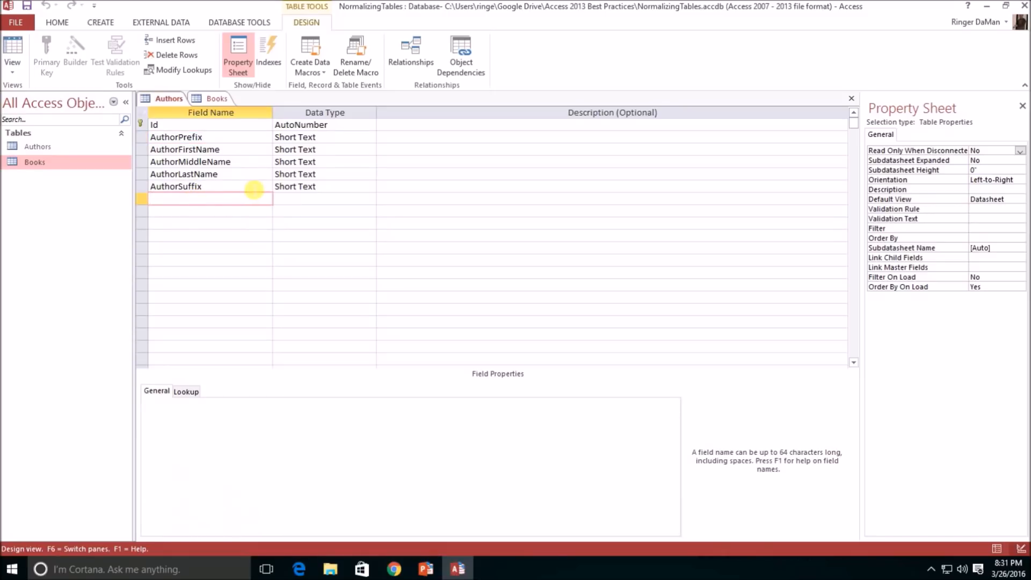
{"action": "type", "text": "2ndAuthorF"}
{"action": "key", "text": "BackSpace"}
{"action": "type", "text": "fix"}
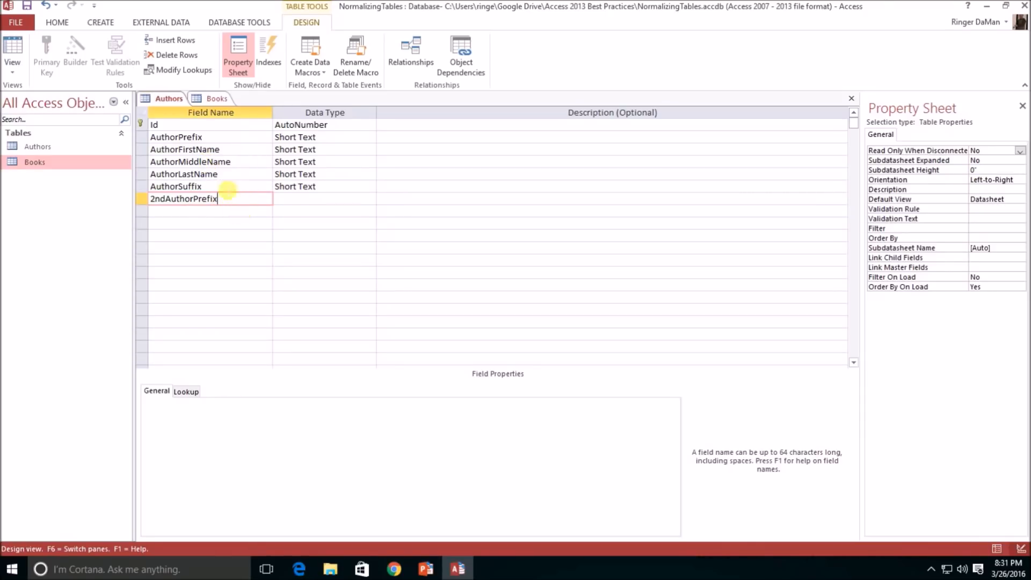
{"action": "double_click", "coordinate": [242, 206]}
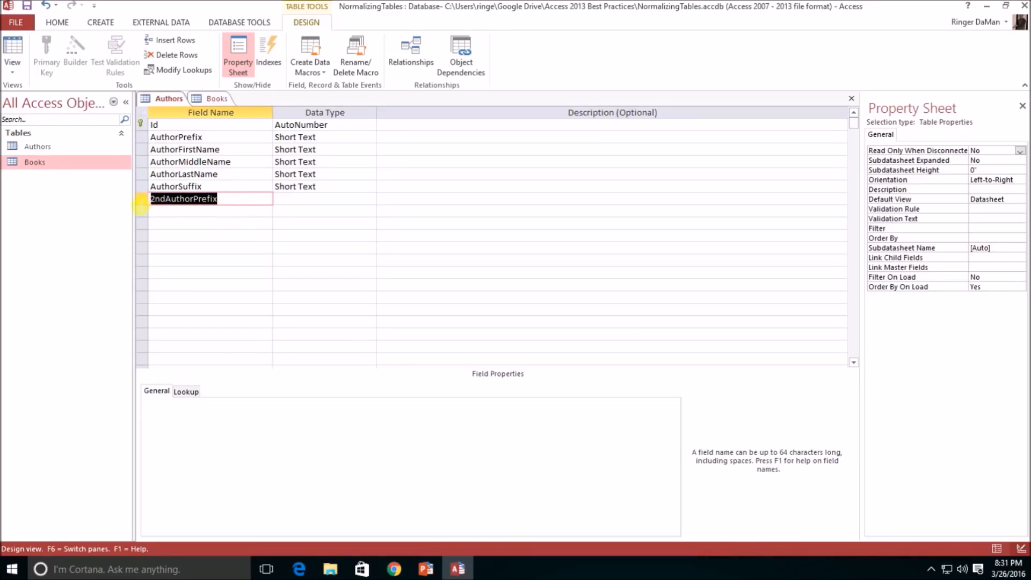
{"action": "key", "text": "Down"}
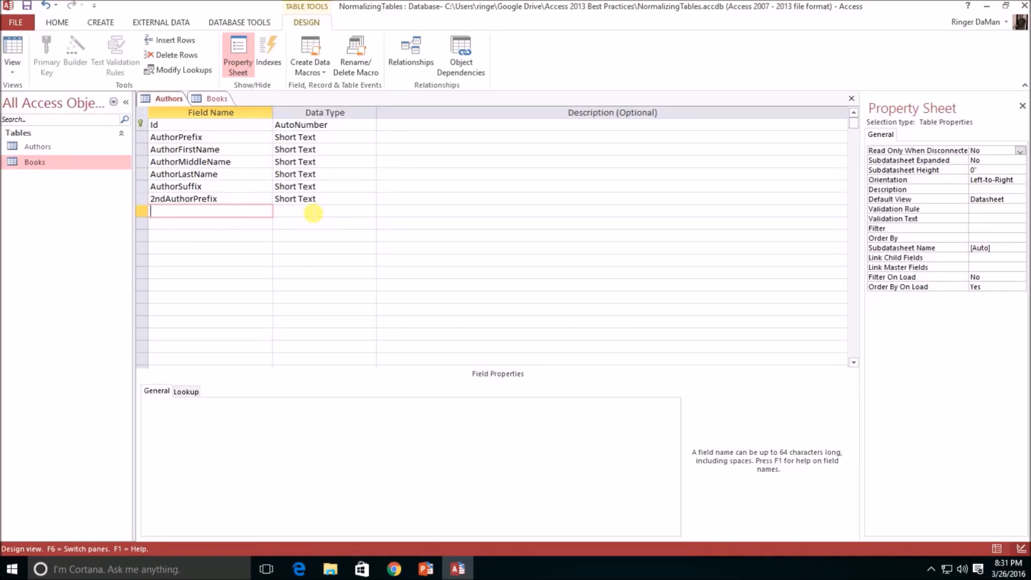
Step: Add a Short Text field named 2ndAuthorFirstName below 2ndAuthorPrefix and select its field size for inspection
{"action": "type", "text": "2ndAuthorFirstName"}
{"action": "key", "text": "Tab"}
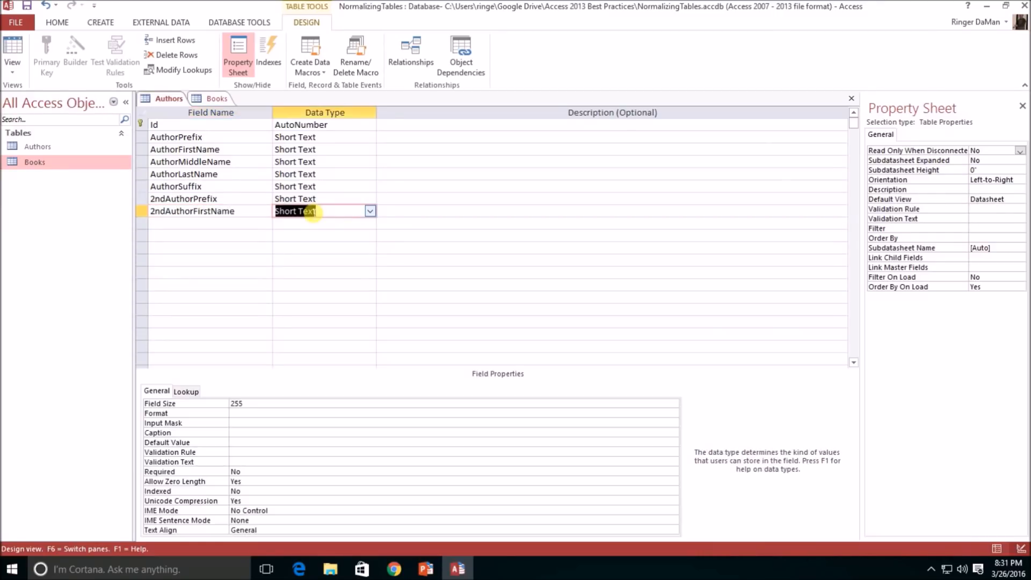
{"action": "key", "text": "Tab"}
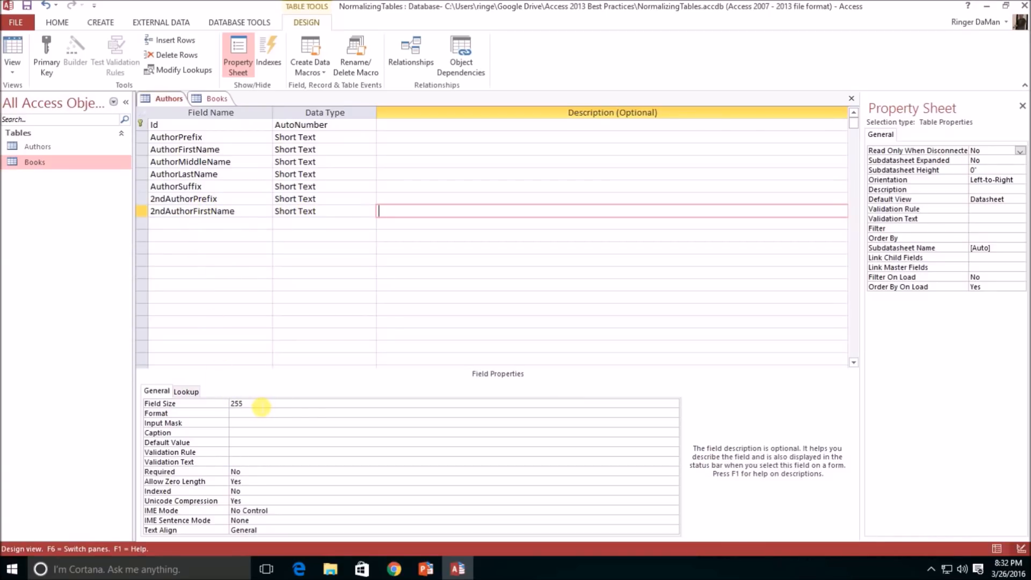
{"action": "left_click", "coordinate": [253, 407]}
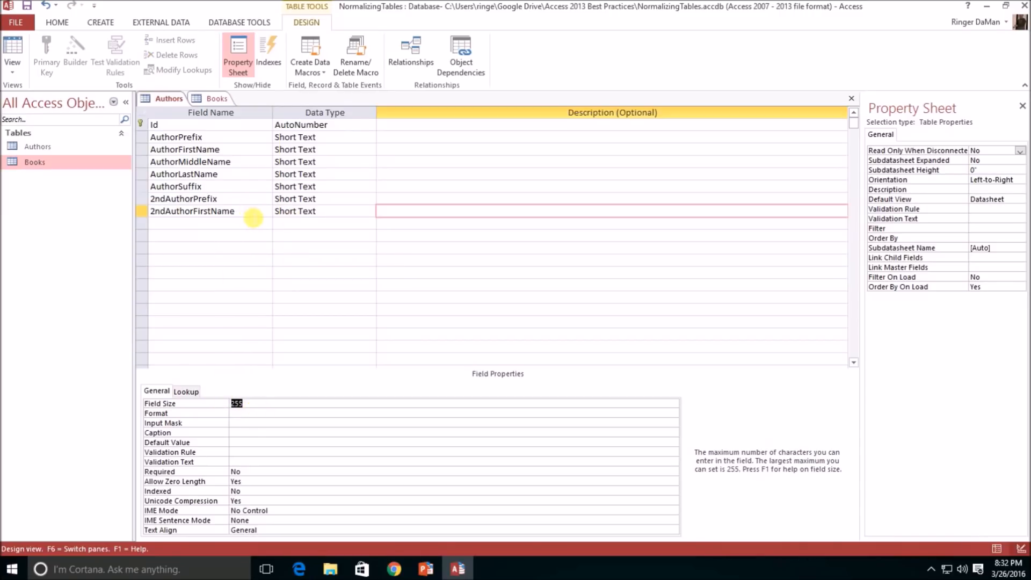
{"action": "left_click", "coordinate": [247, 212]}
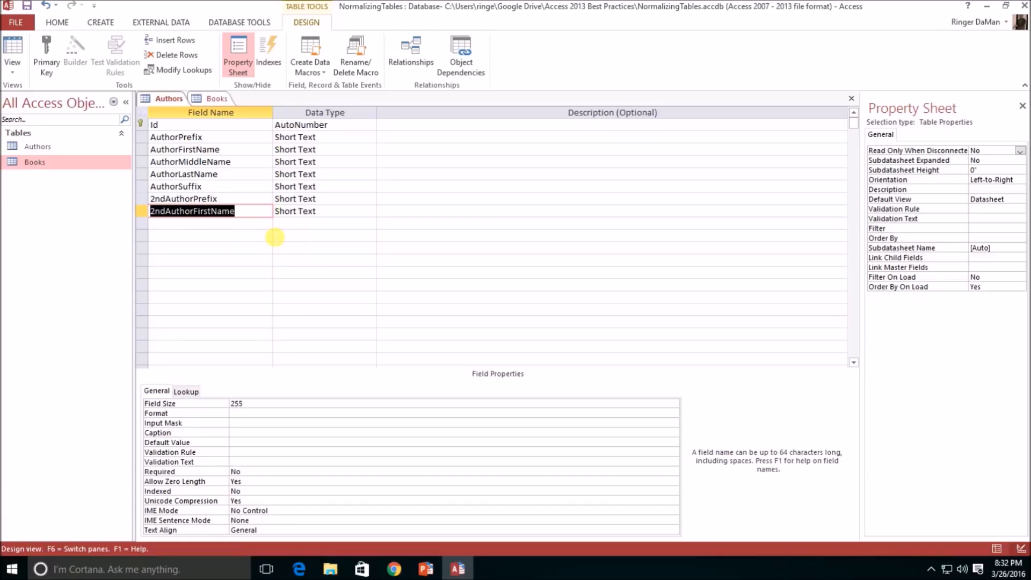
Step: Delete the 2ndAuthorPrefix and 2ndAuthorFirstName fields from the Authors table
{"action": "left_click_drag", "start_coordinate": [142, 199], "coordinate": [142, 211]}
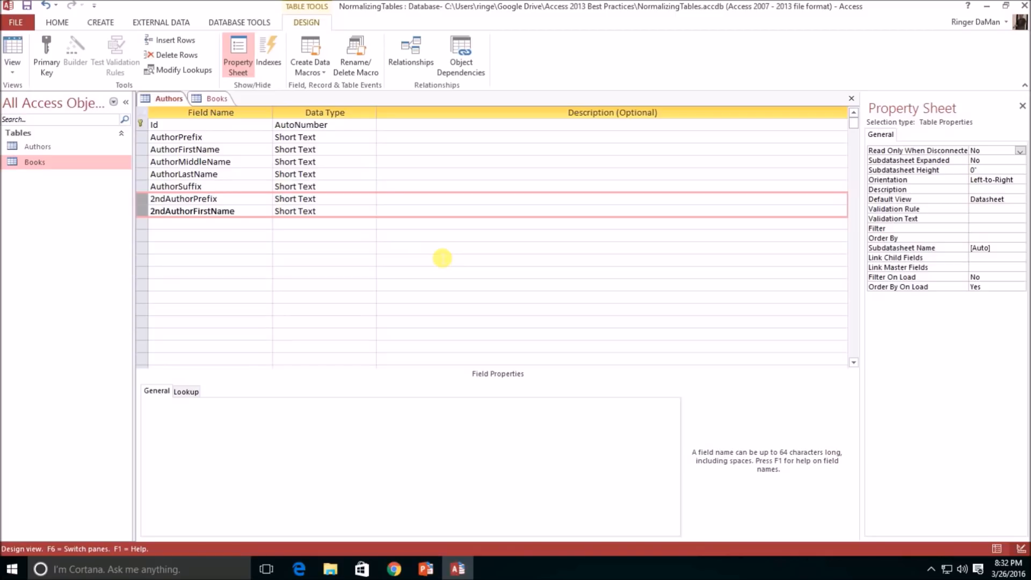
{"action": "key", "text": "Delete"}
{"action": "left_click", "coordinate": [262, 213]}
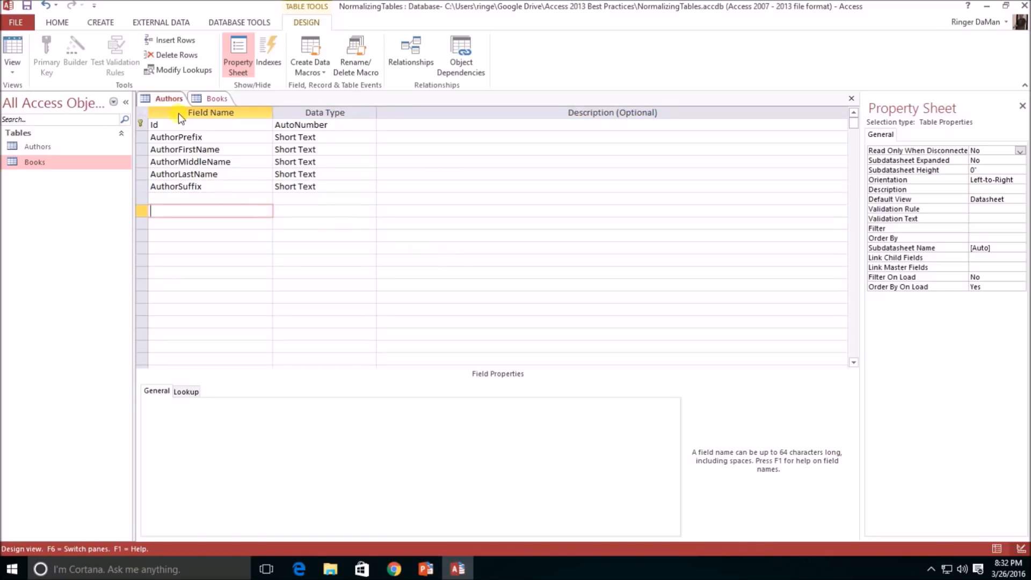
Step: Compare the AuthorId field in Books with the fields of the Authors table
{"action": "left_click", "coordinate": [211, 99]}
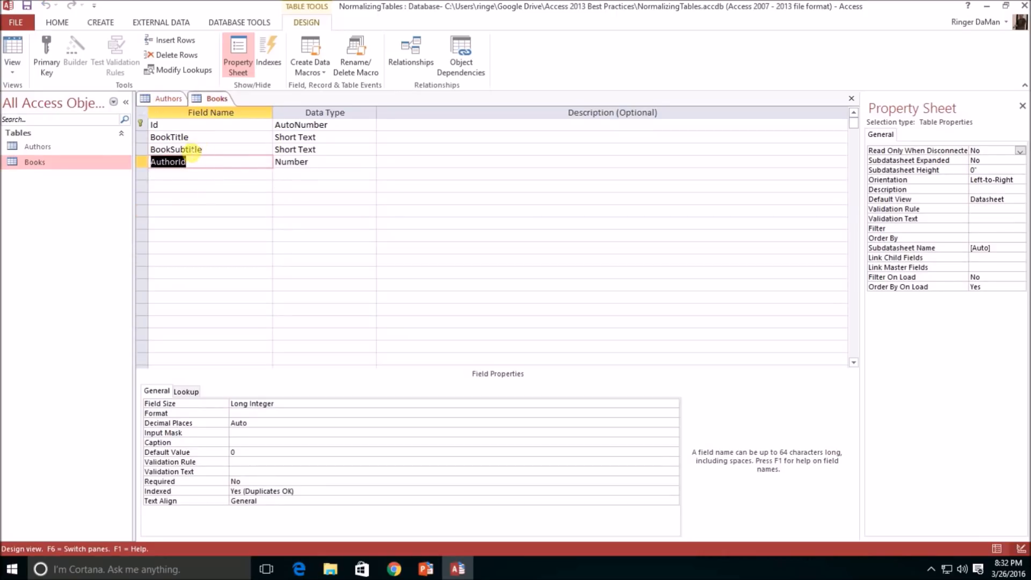
{"action": "left_click", "coordinate": [179, 101]}
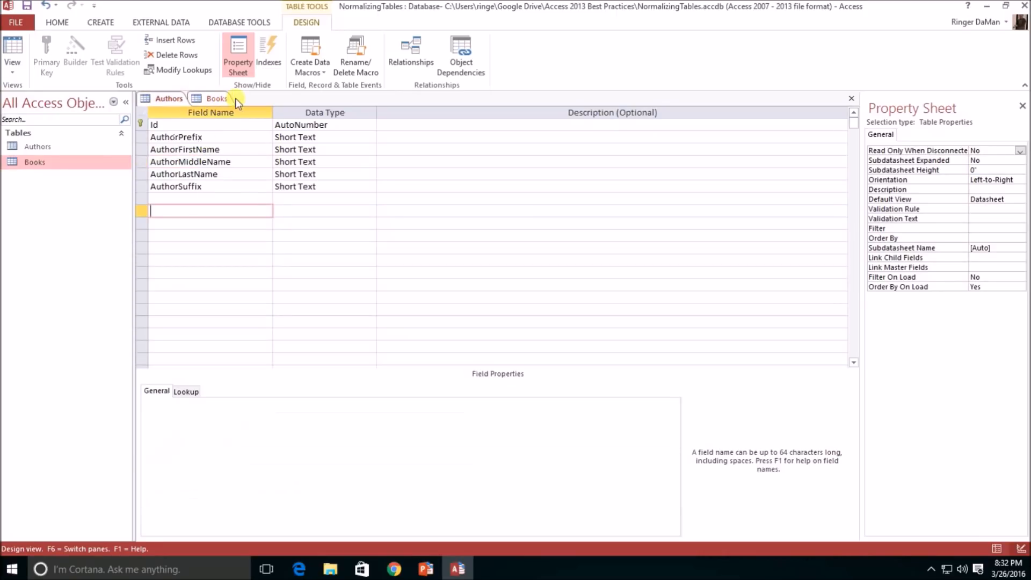
{"action": "left_click", "coordinate": [214, 99]}
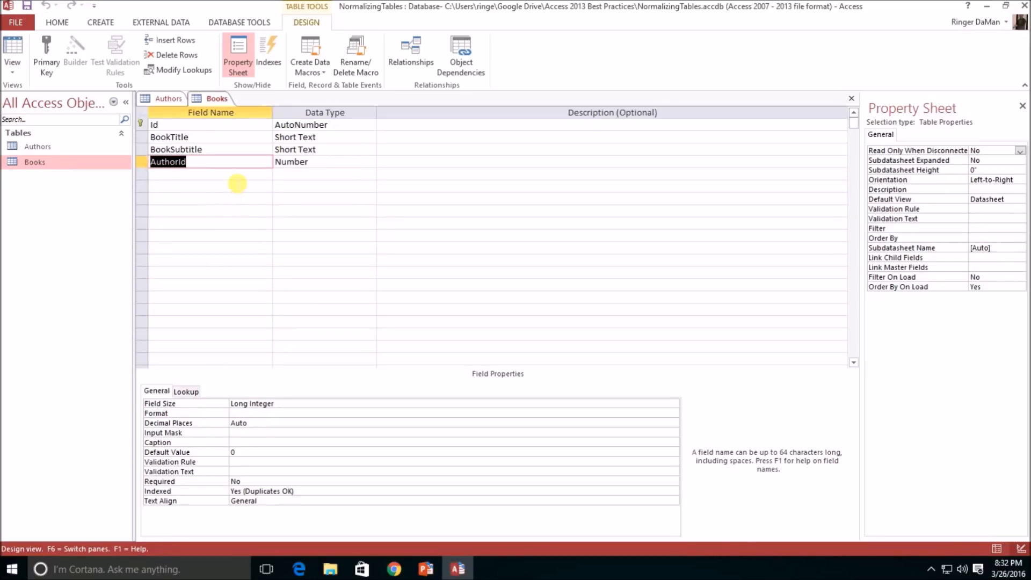
{"action": "left_click", "coordinate": [341, 162]}
{"action": "left_click", "coordinate": [223, 178]}
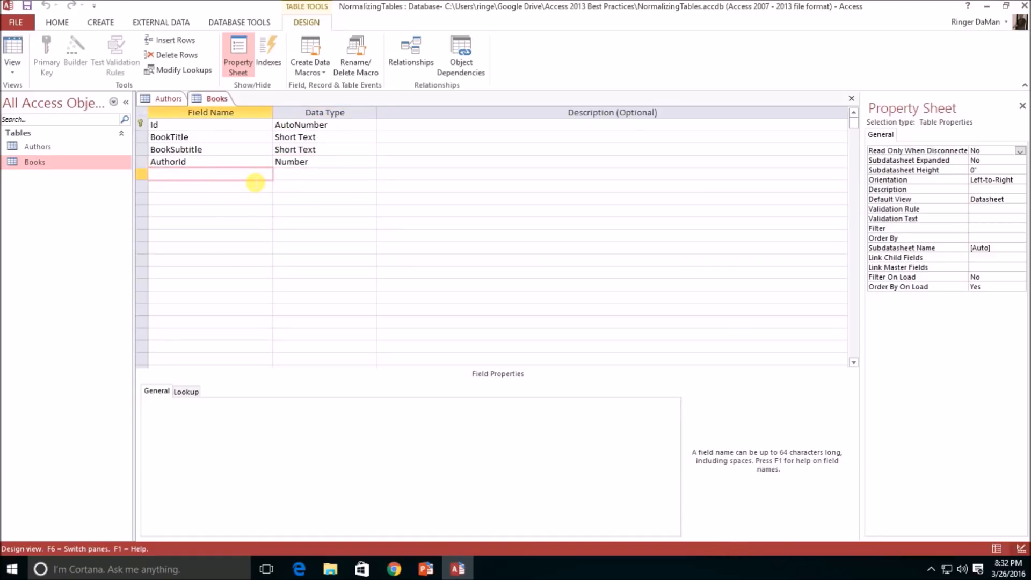
Step: Create a new blank table in Design view
{"action": "left_click", "coordinate": [99, 22]}
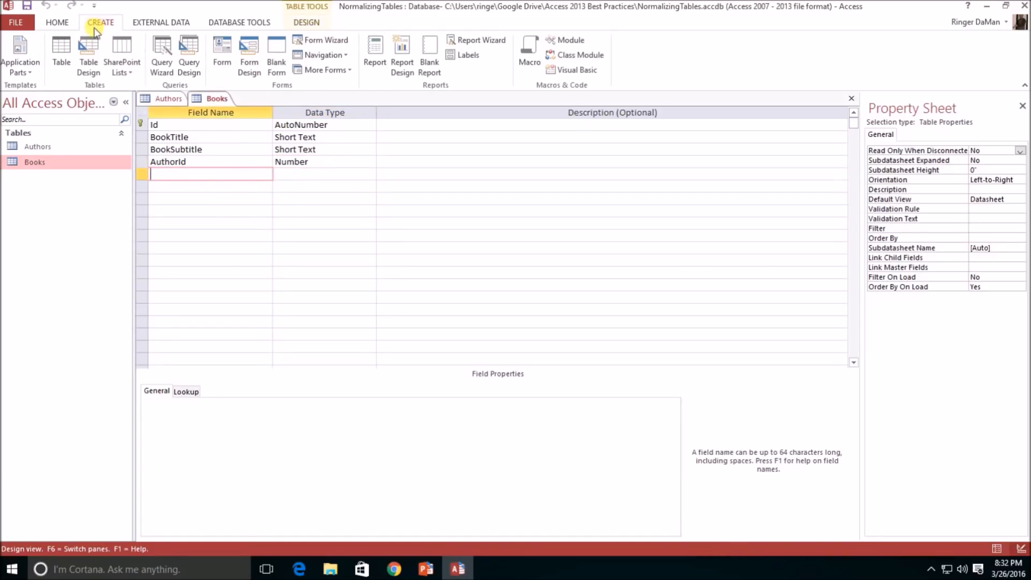
{"action": "left_click", "coordinate": [82, 56]}
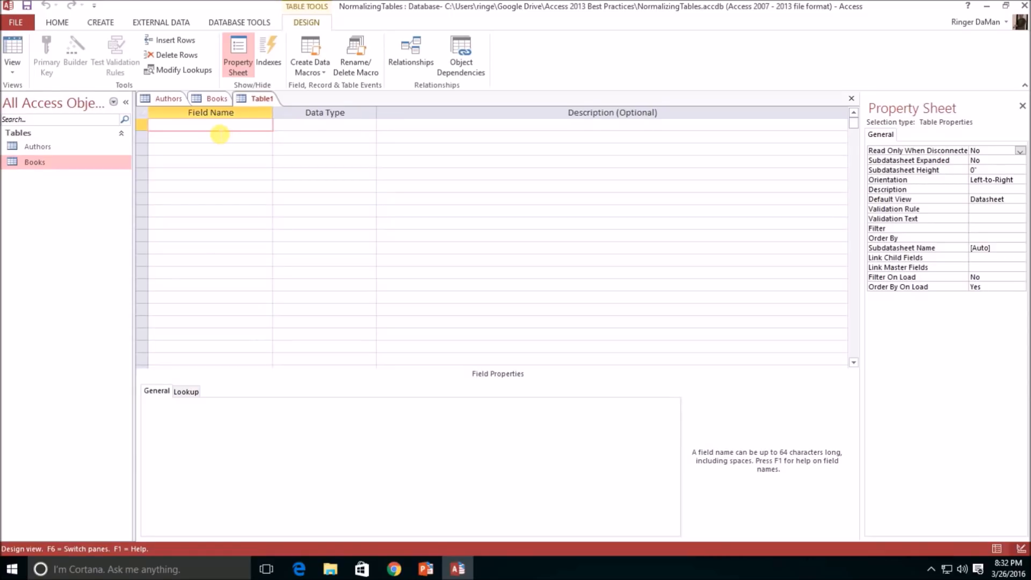
Step: Review the Books and Authors designs alongside the new table to identify the fields it must link
{"action": "left_click", "coordinate": [211, 98]}
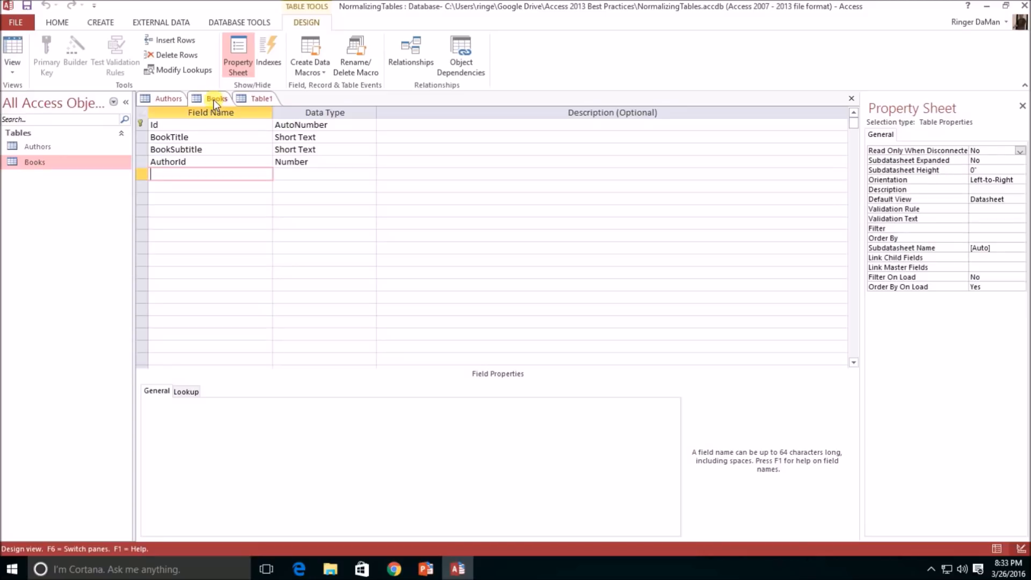
{"action": "left_click", "coordinate": [168, 98]}
{"action": "left_click", "coordinate": [249, 99]}
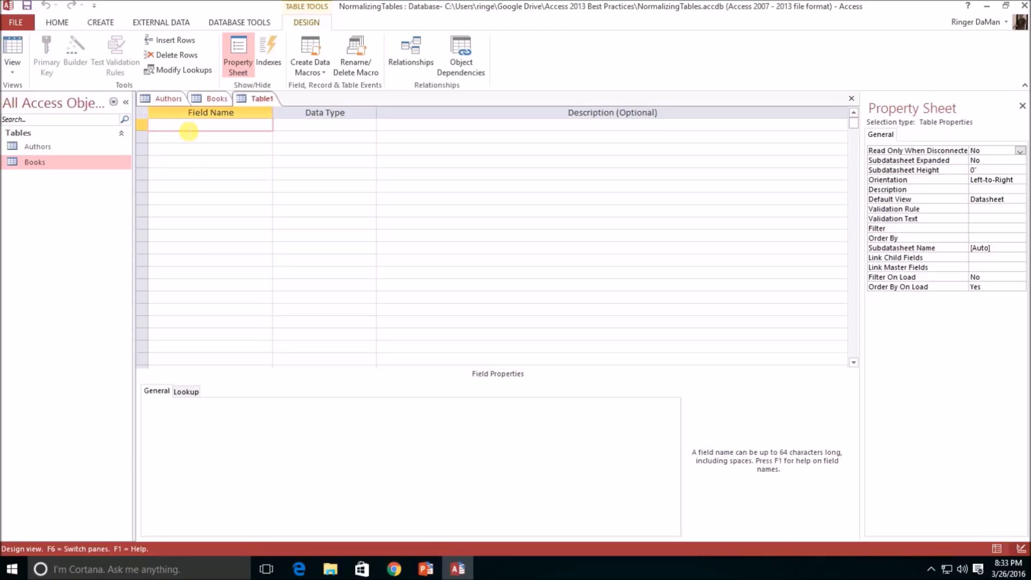
{"action": "left_click", "coordinate": [214, 96]}
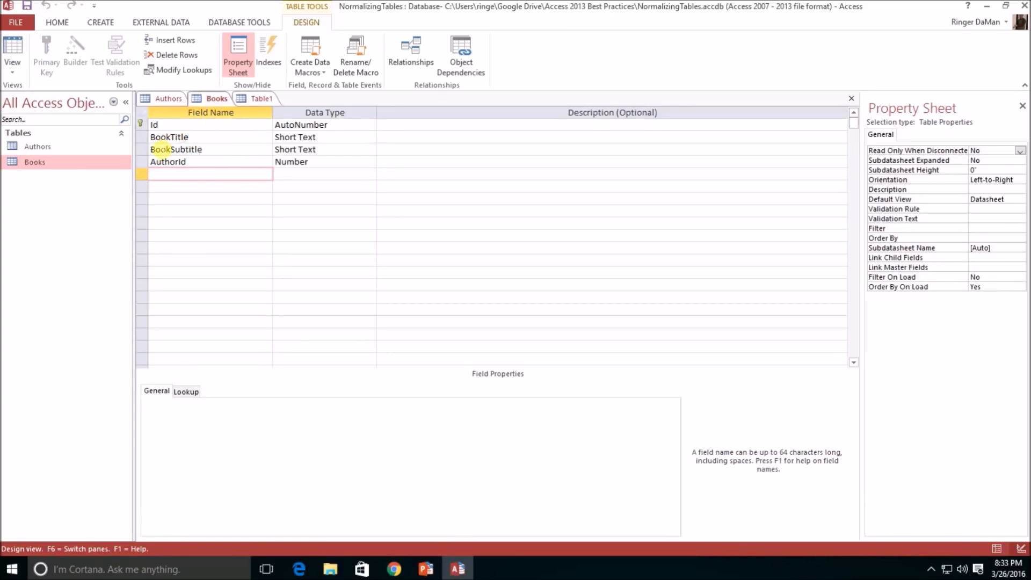
{"action": "left_click", "coordinate": [169, 98]}
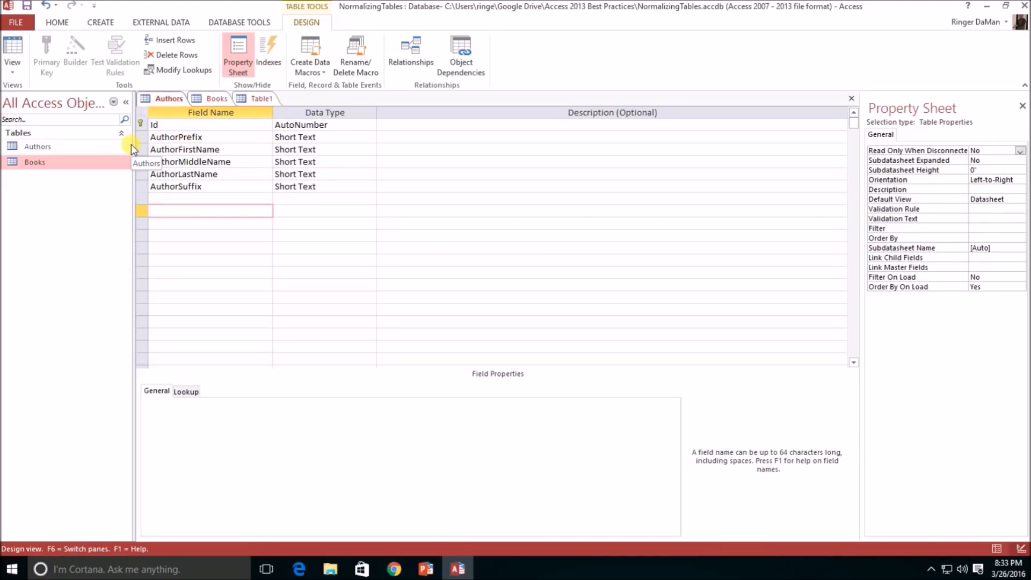
Step: Add a BookId field with the Number data type to the new table
{"action": "left_click", "coordinate": [260, 100]}
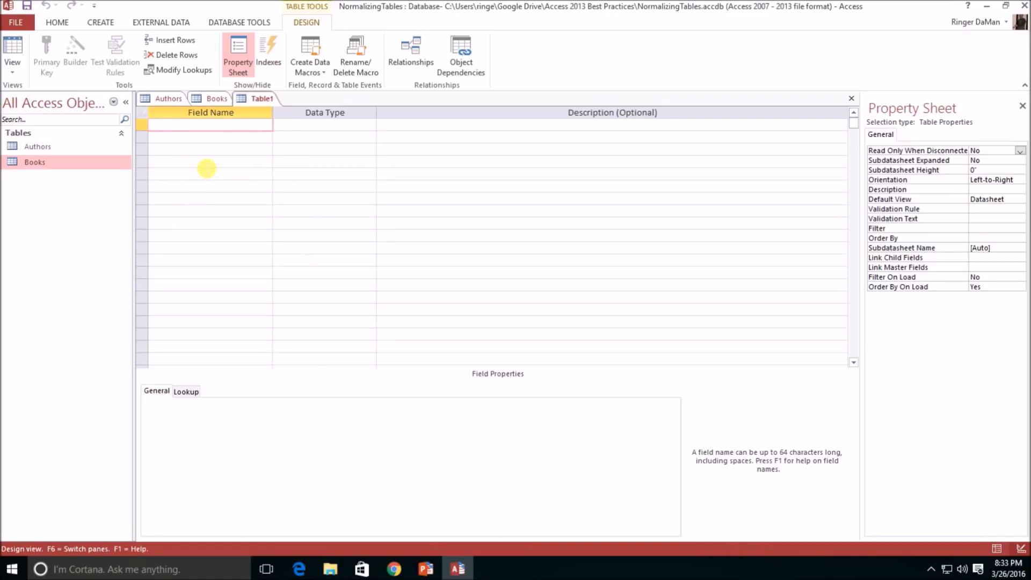
{"action": "type", "text": "BookId"}
{"action": "key", "text": "Tab"}
{"action": "type", "text": "n"}
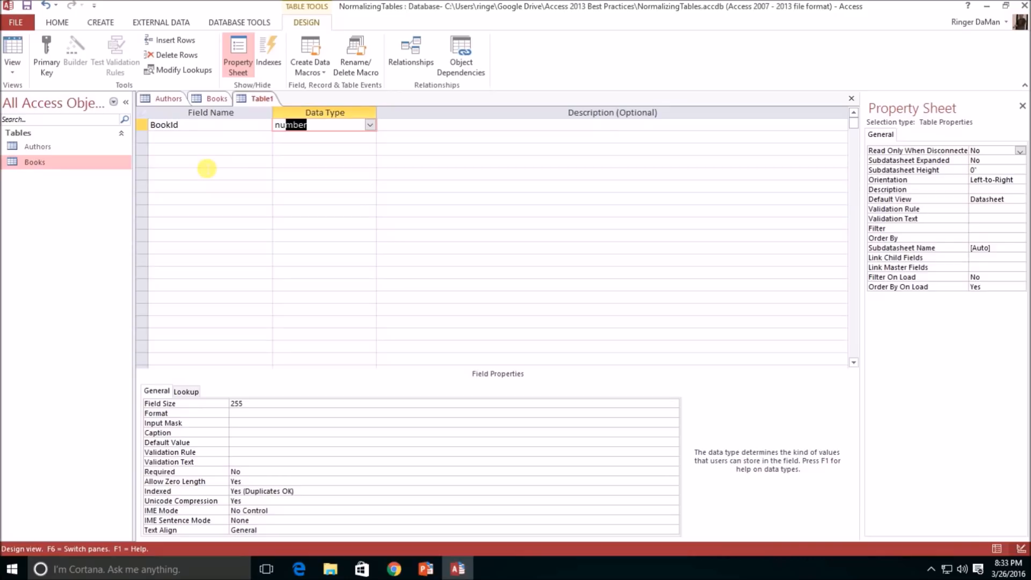
{"action": "key", "text": "Tab"}
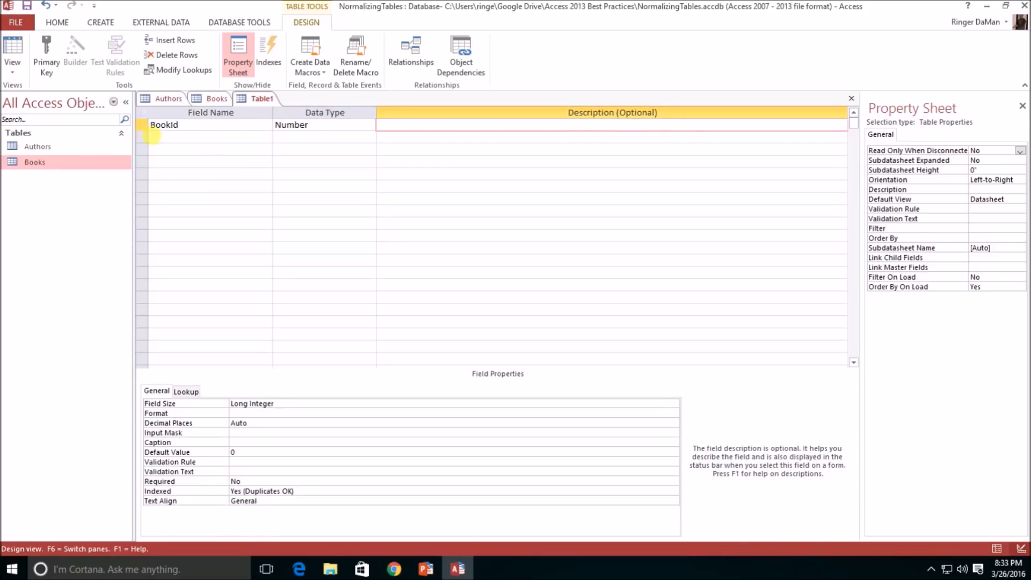
Step: Add an AuthorId field with the Number data type below BookId
{"action": "key", "text": "Tab"}
{"action": "type", "text": "AuthorId"}
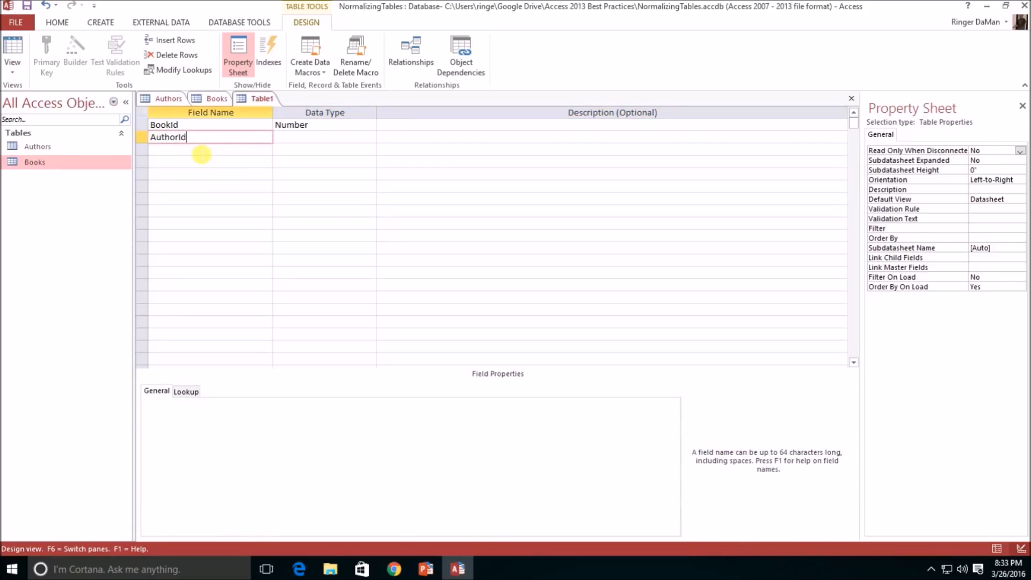
{"action": "key", "text": "Tab"}
{"action": "type", "text": "n"}
{"action": "key", "text": "Tab"}
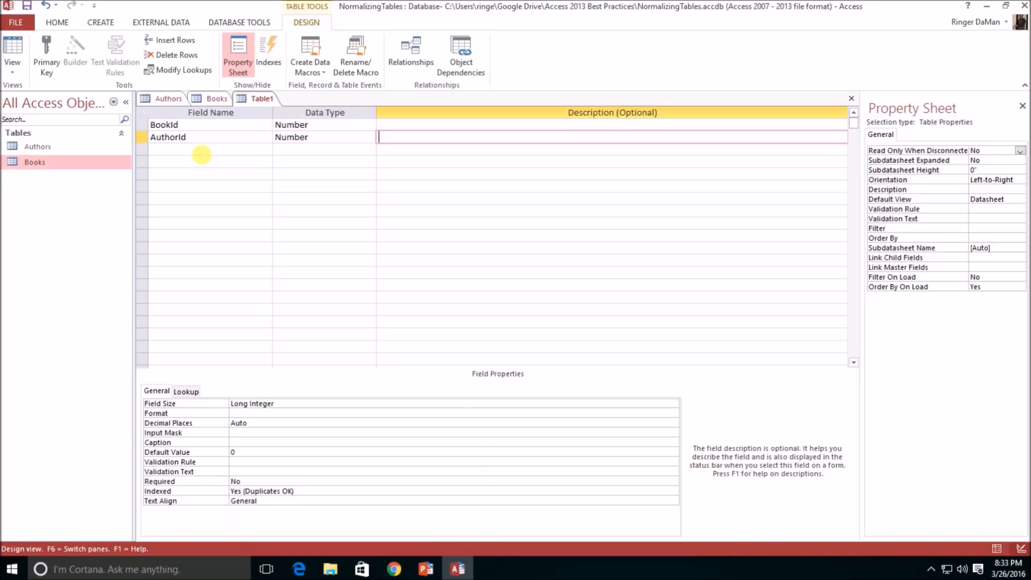
{"action": "key", "text": "Tab"}
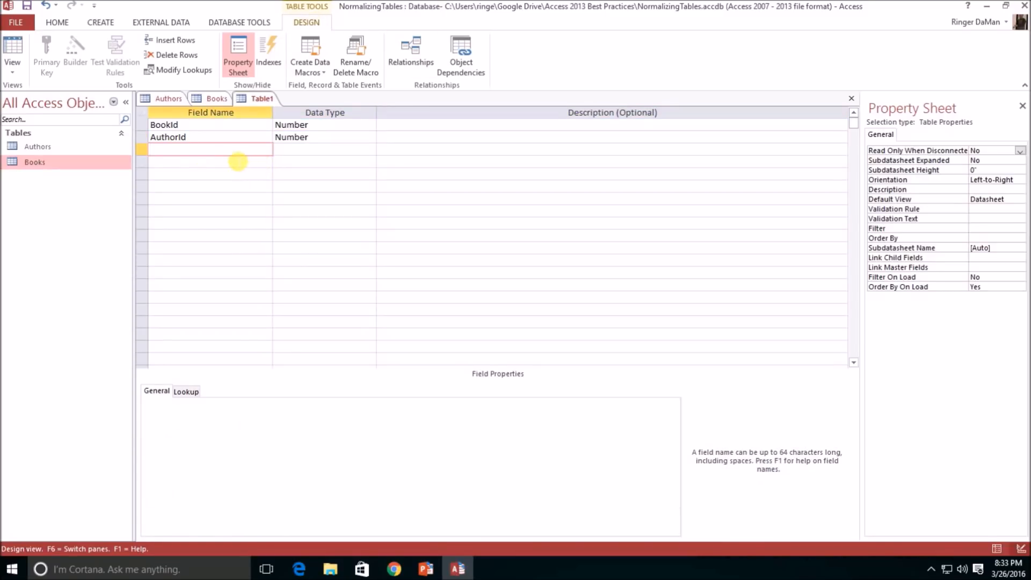
{"action": "left_click_drag", "start_coordinate": [141, 124], "coordinate": [142, 137]}
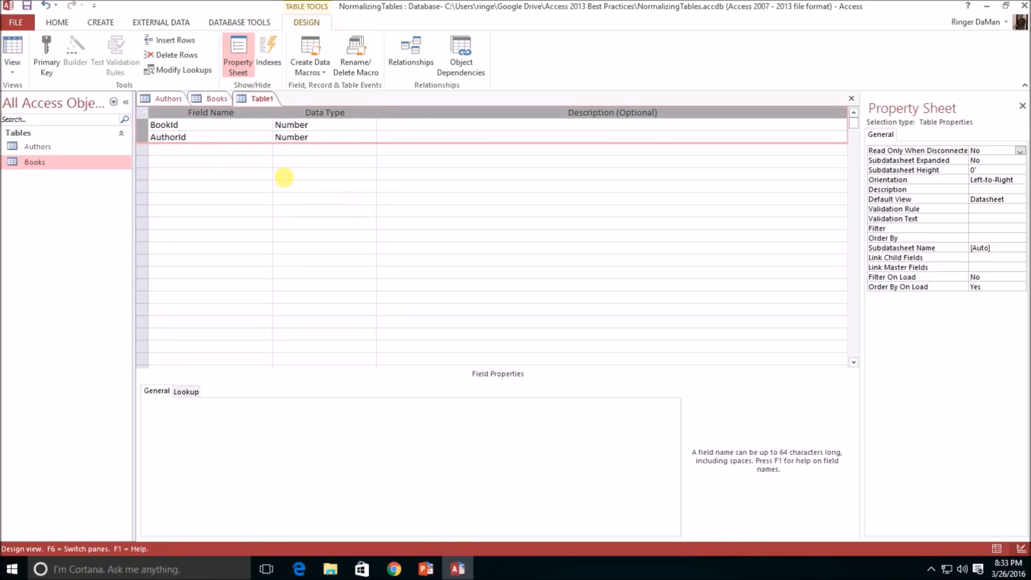
{"action": "left_click", "coordinate": [247, 161]}
{"action": "left_click", "coordinate": [142, 125]}
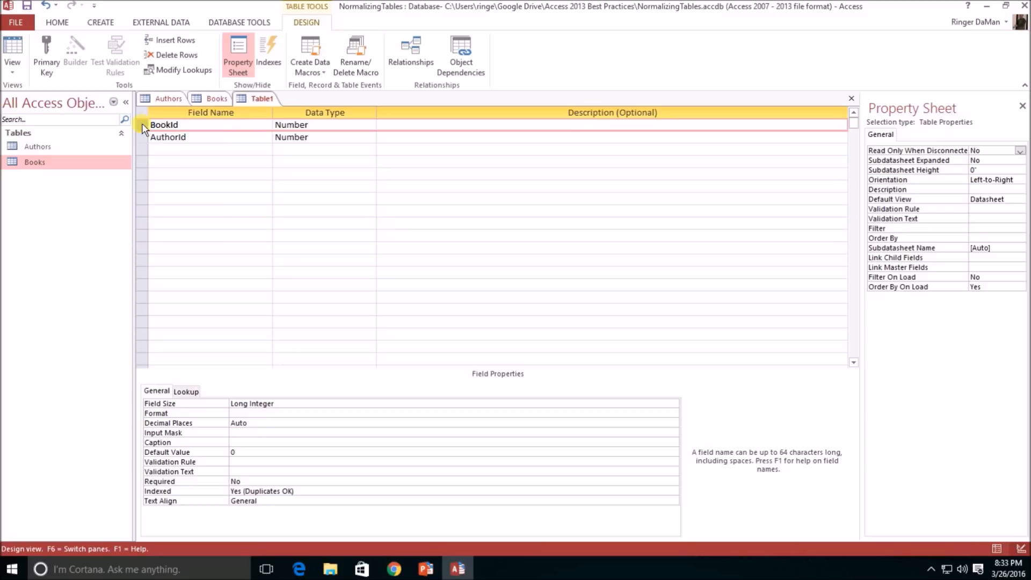
{"action": "right_click", "coordinate": [142, 124]}
{"action": "left_click", "coordinate": [191, 196]}
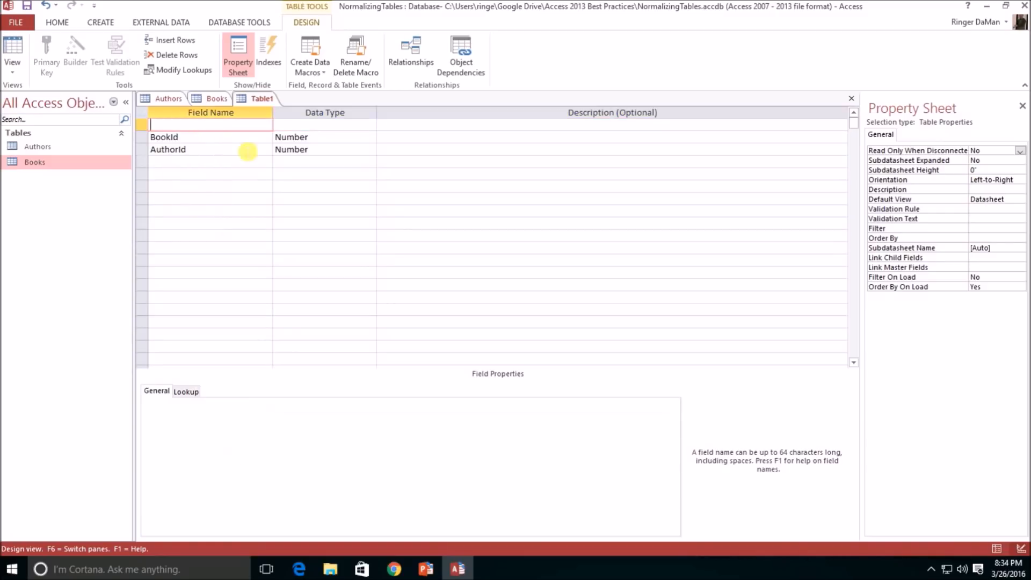
{"action": "type", "text": "Id"}
{"action": "key", "text": "Tab"}
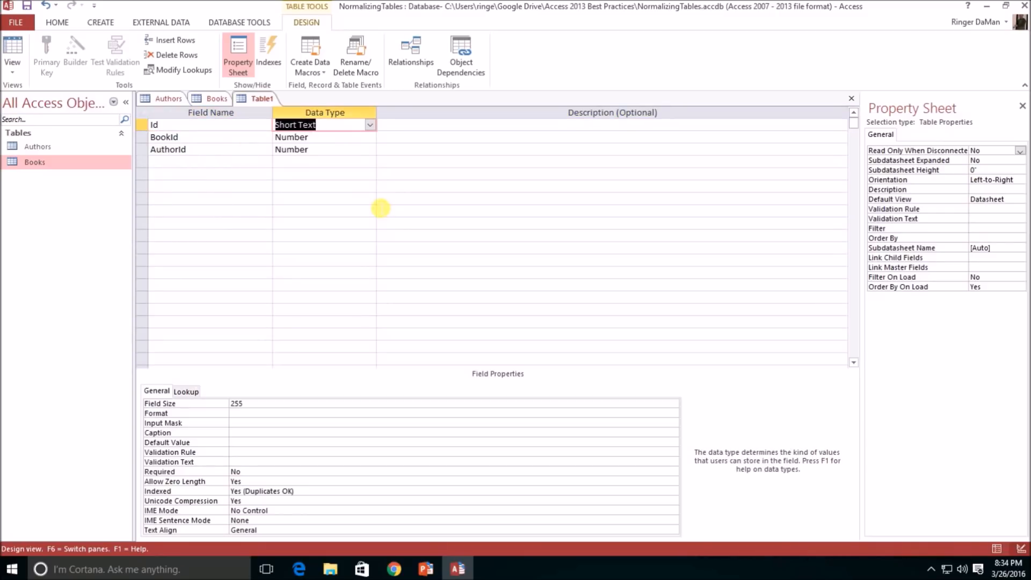
{"action": "left_click", "coordinate": [142, 124]}
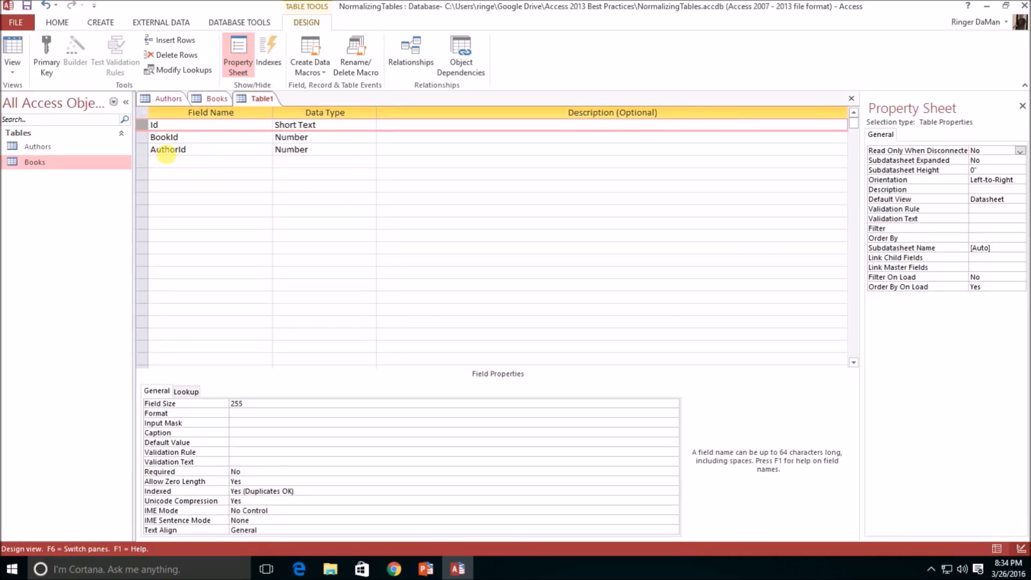
{"action": "key", "text": "Delete"}
{"action": "left_click", "coordinate": [475, 324]}
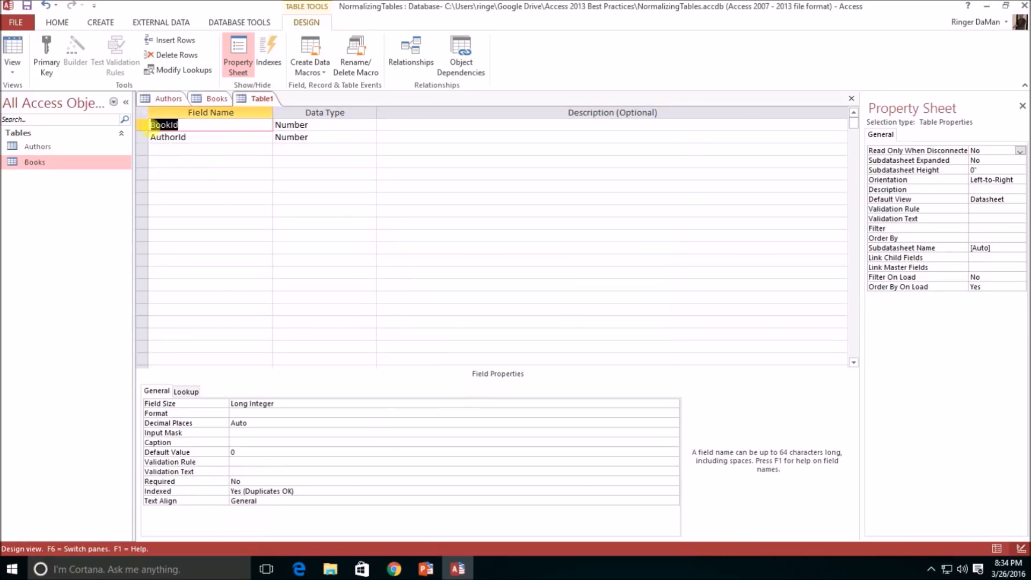
Step: Make BookId and AuthorId a combined primary key and save the table as Books_Authors
{"action": "left_click_drag", "start_coordinate": [142, 124], "coordinate": [142, 137]}
{"action": "left_click", "coordinate": [47, 57]}
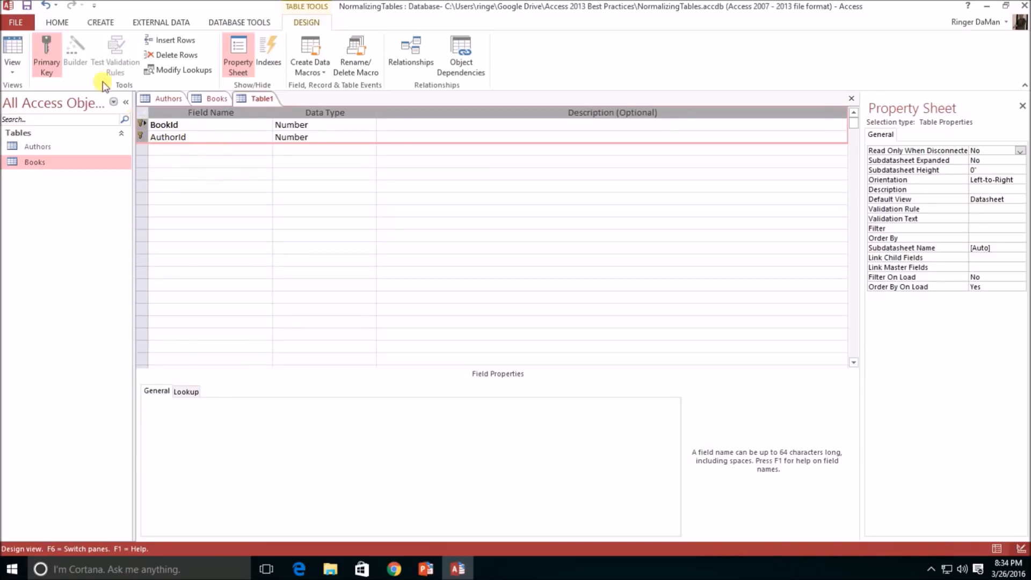
{"action": "left_click", "coordinate": [27, 8]}
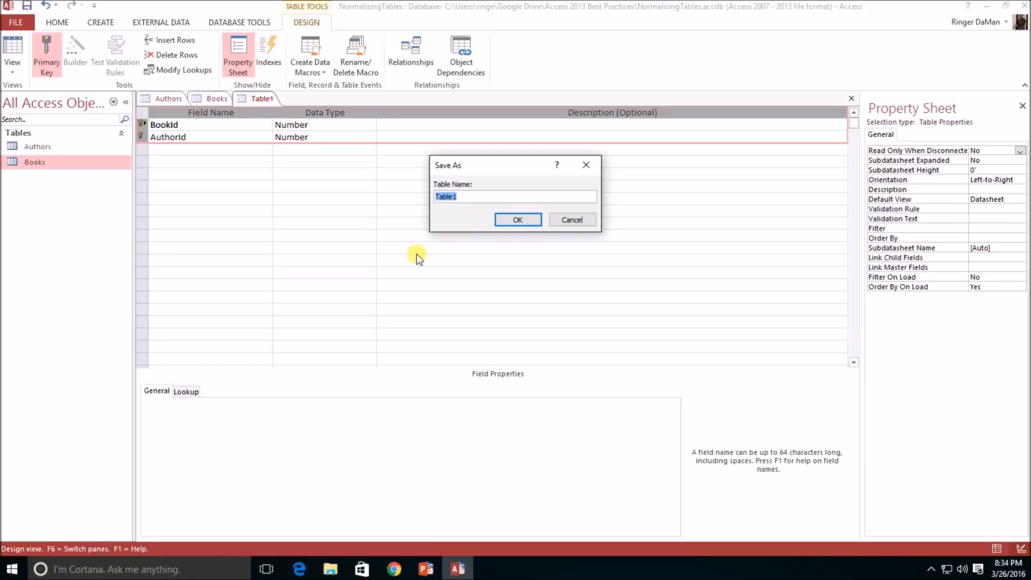
{"action": "type", "text": "Books_Author"}
{"action": "left_click", "coordinate": [507, 220]}
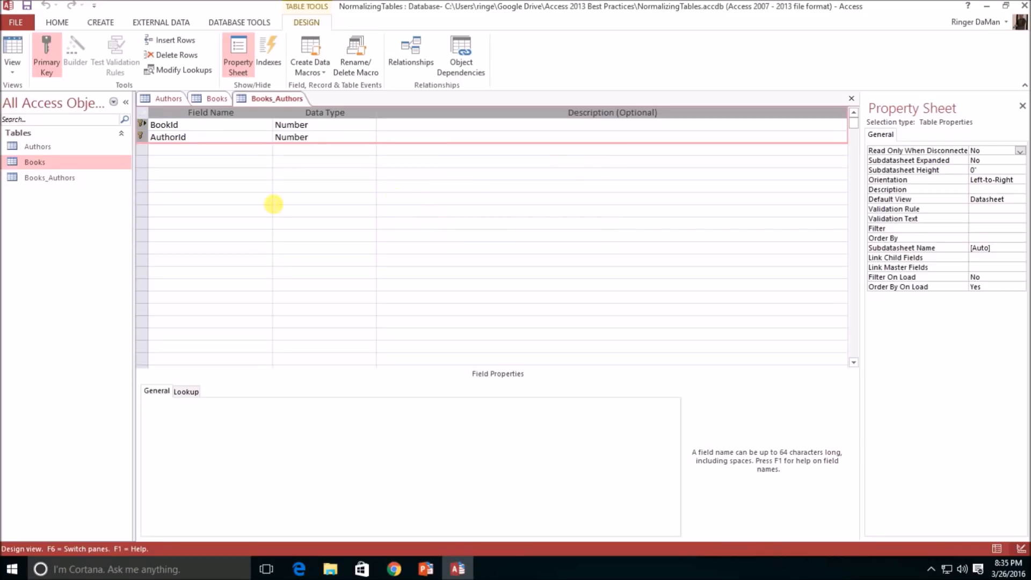
Step: Compare the Authors, Books and Books_Authors designs and try to delete the AuthorId field from Books
{"action": "left_click", "coordinate": [164, 98]}
{"action": "left_click", "coordinate": [205, 99]}
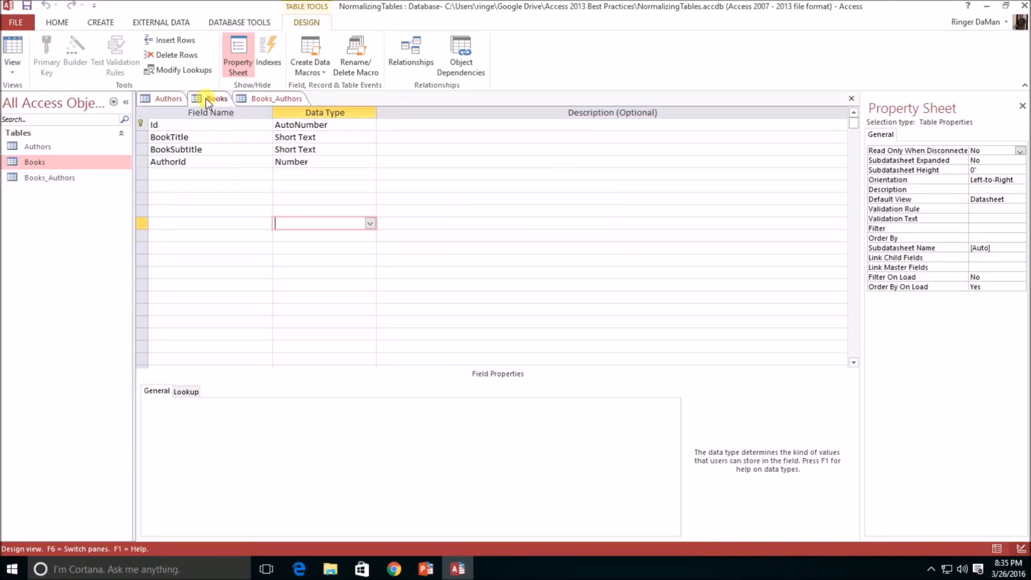
{"action": "left_click", "coordinate": [272, 98]}
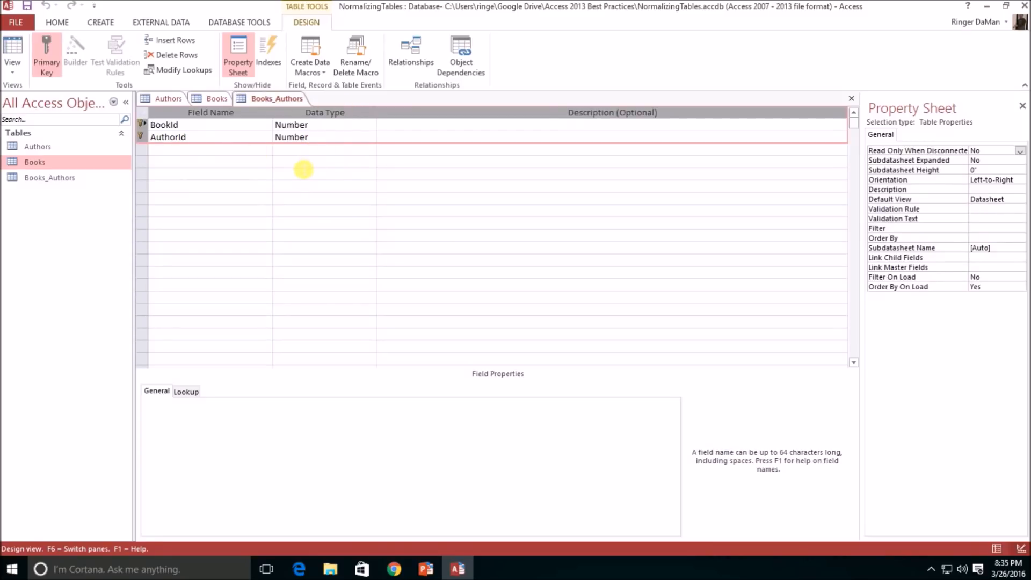
{"action": "left_click", "coordinate": [212, 101]}
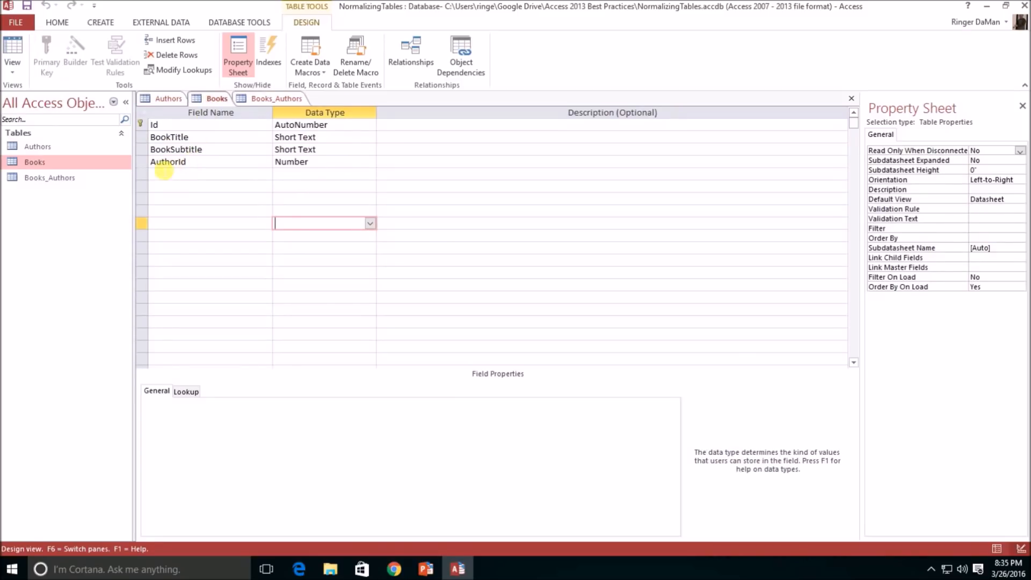
{"action": "left_click", "coordinate": [171, 163]}
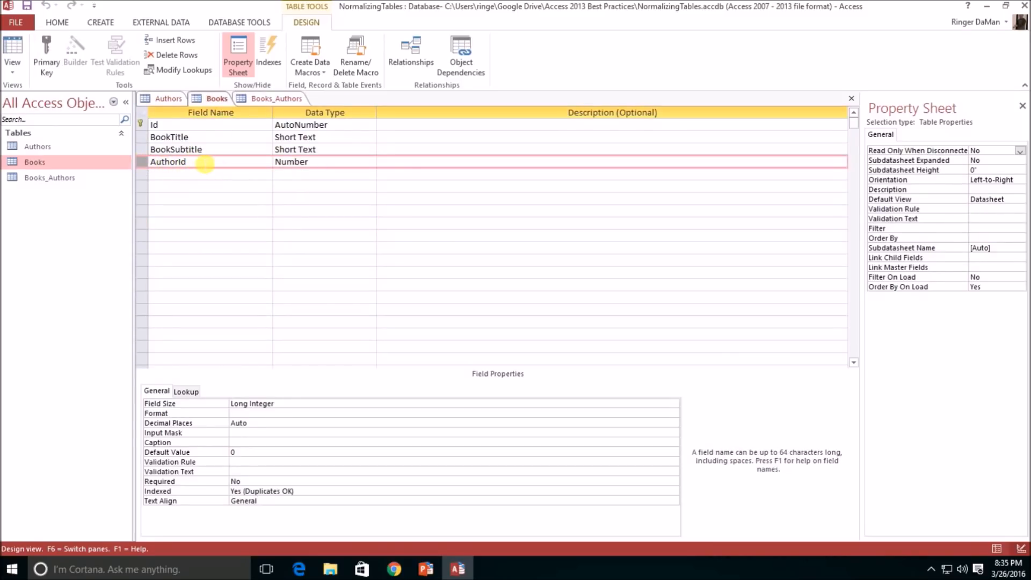
{"action": "right_click", "coordinate": [143, 163]}
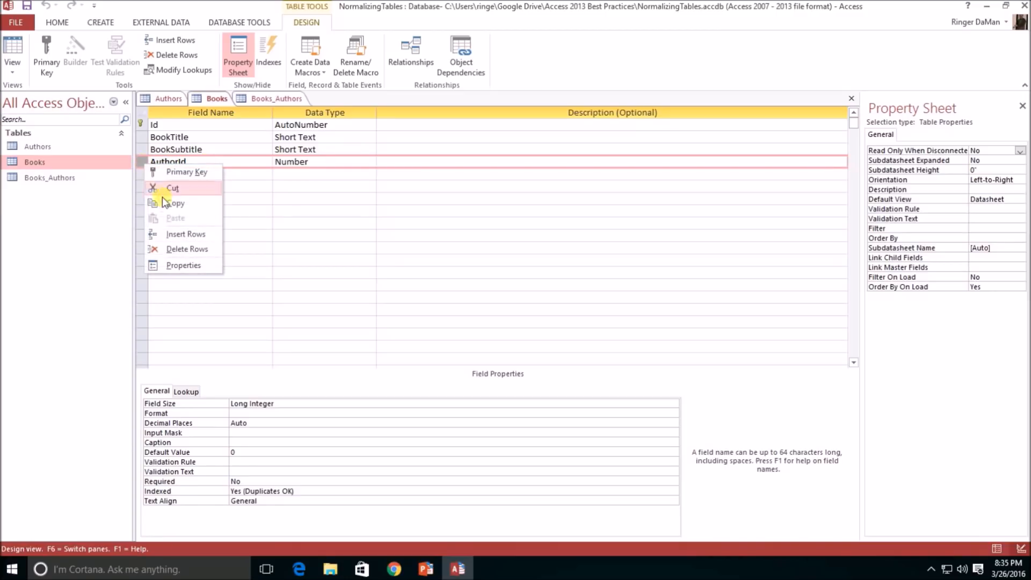
{"action": "left_click", "coordinate": [194, 249]}
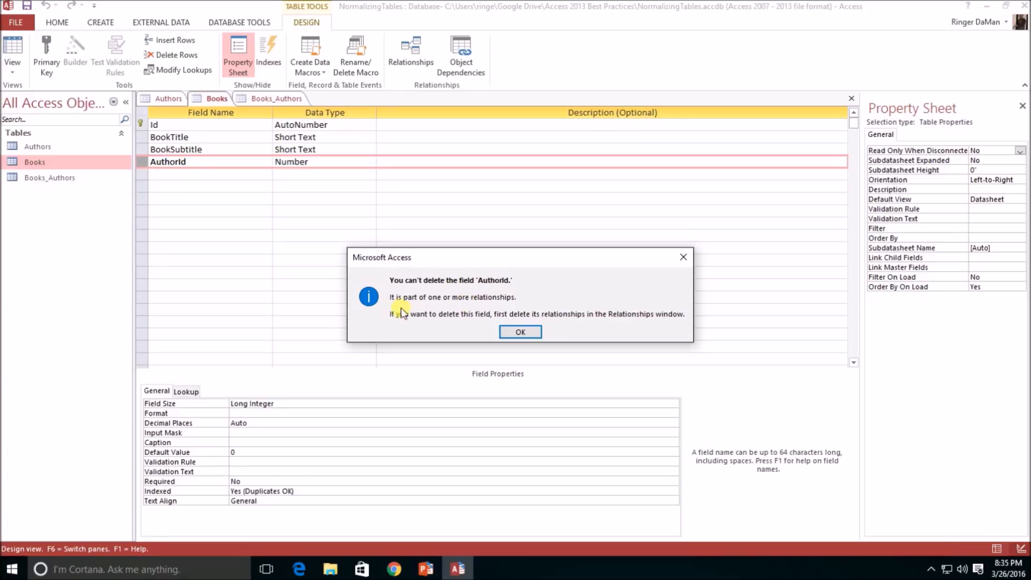
{"action": "left_click", "coordinate": [520, 331]}
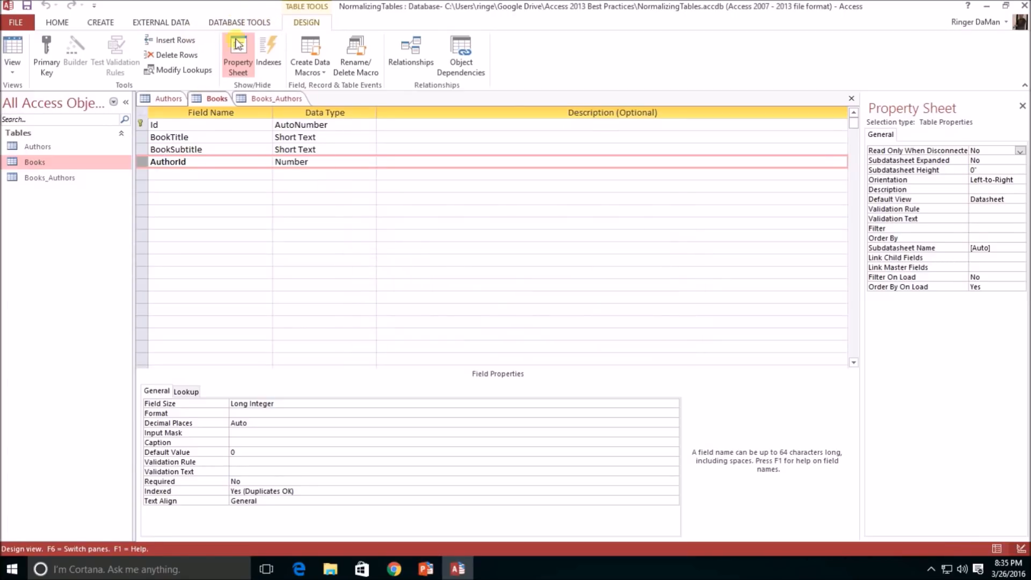
Step: Close all open table designs, saving the changes to the Authors table
{"action": "left_click", "coordinate": [851, 99]}
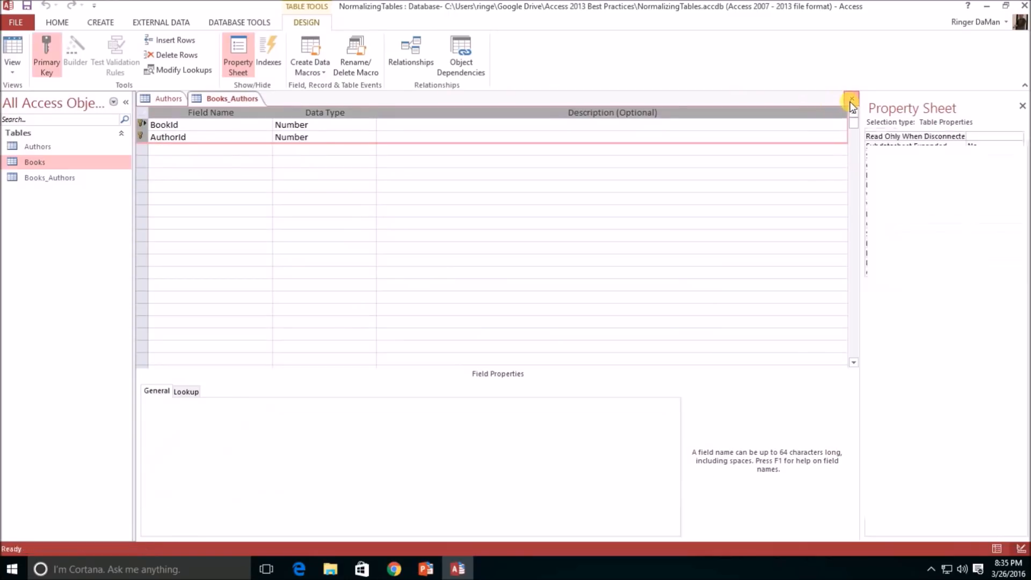
{"action": "left_click", "coordinate": [851, 99]}
{"action": "left_click", "coordinate": [851, 99]}
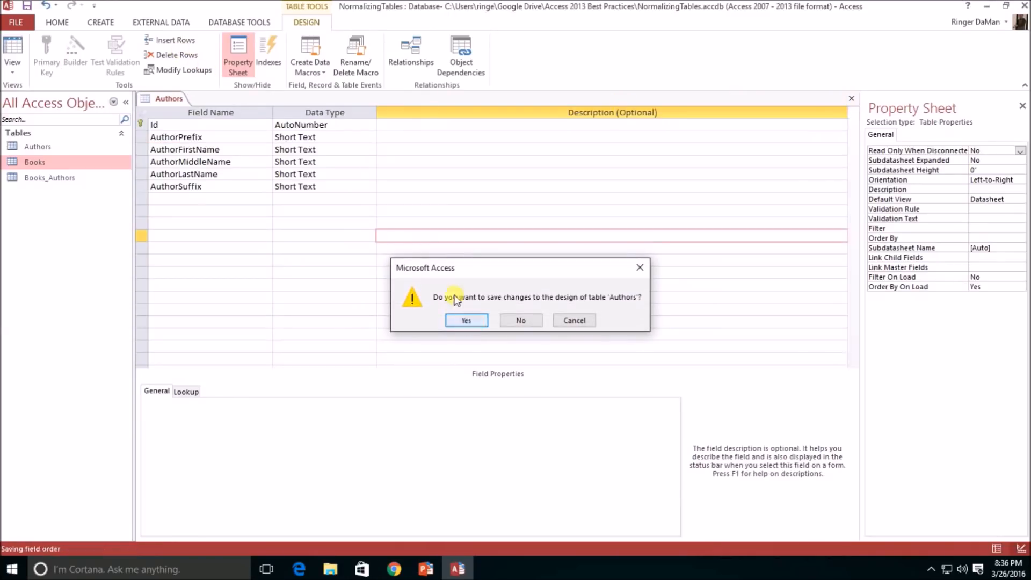
{"action": "left_click", "coordinate": [466, 320]}
Step: Delete the relationship between the Books and Authors tables and close the relationships diagram
{"action": "left_click", "coordinate": [240, 22]}
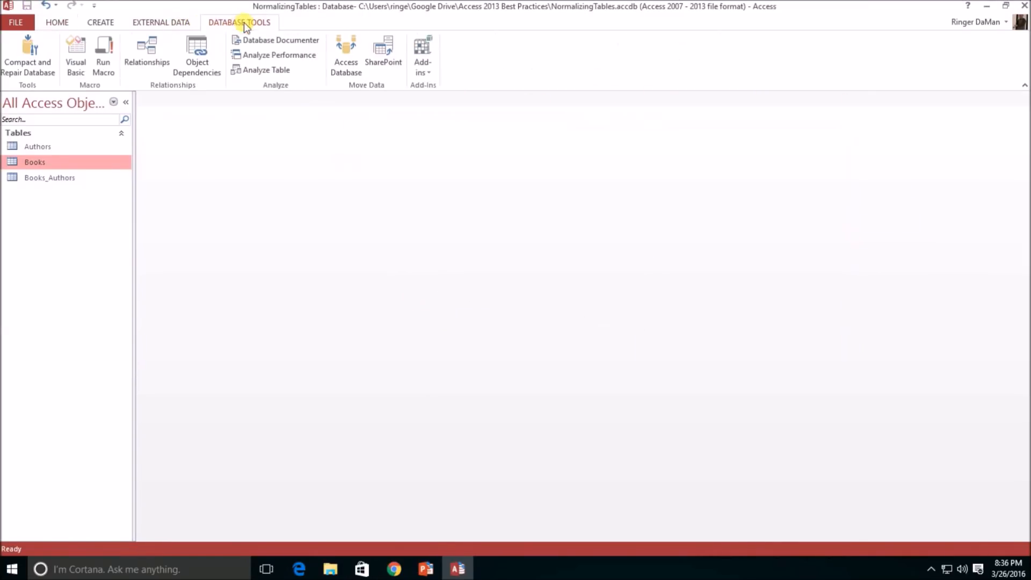
{"action": "left_click", "coordinate": [147, 53]}
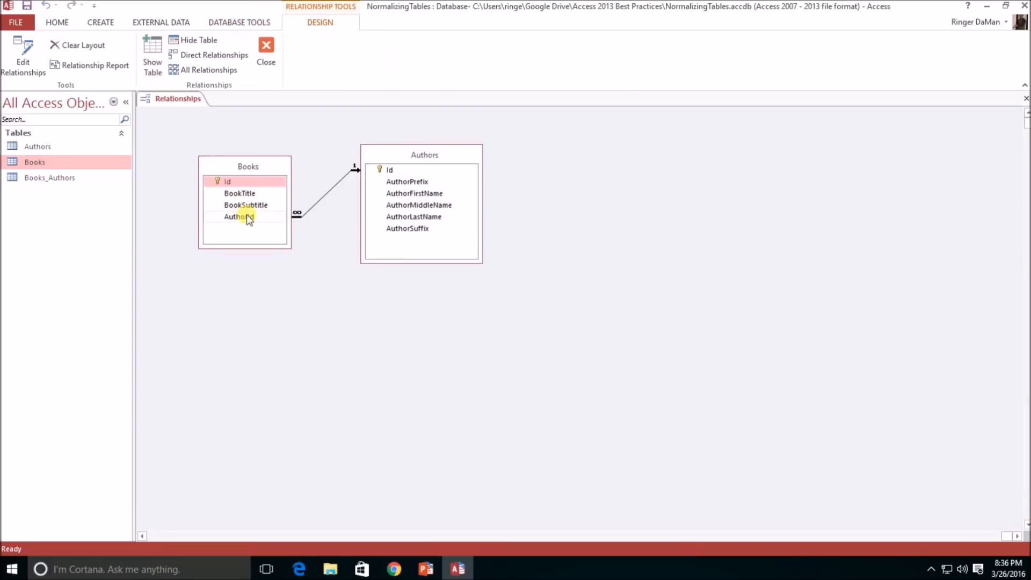
{"action": "right_click", "coordinate": [315, 205]}
{"action": "left_click", "coordinate": [343, 231]}
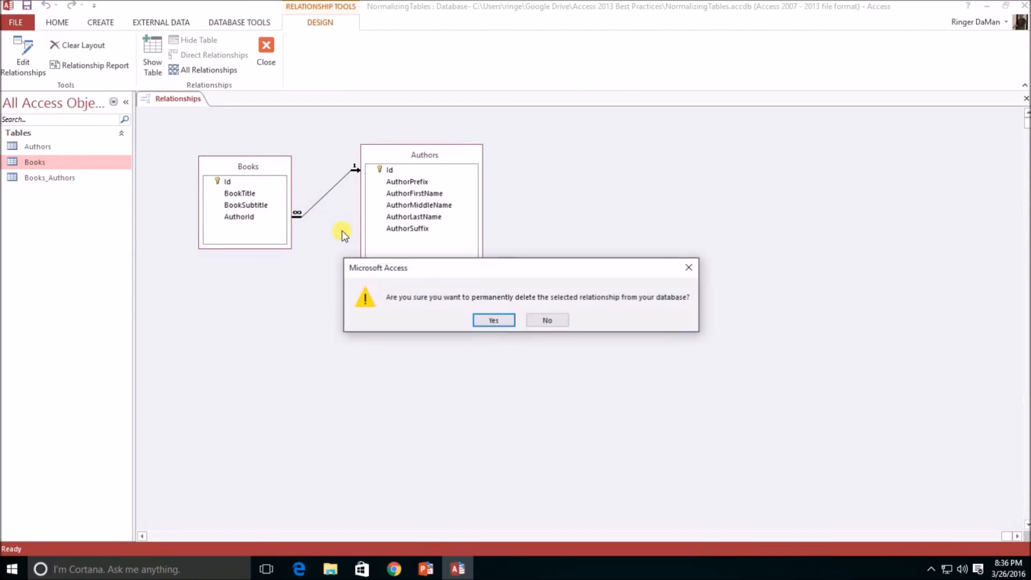
{"action": "left_click", "coordinate": [509, 321]}
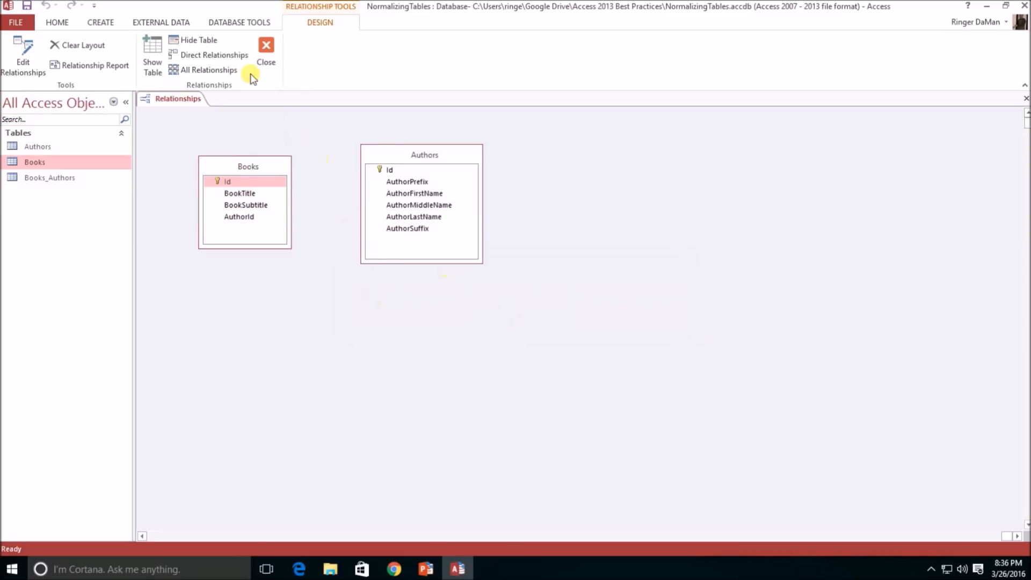
{"action": "left_click", "coordinate": [266, 47]}
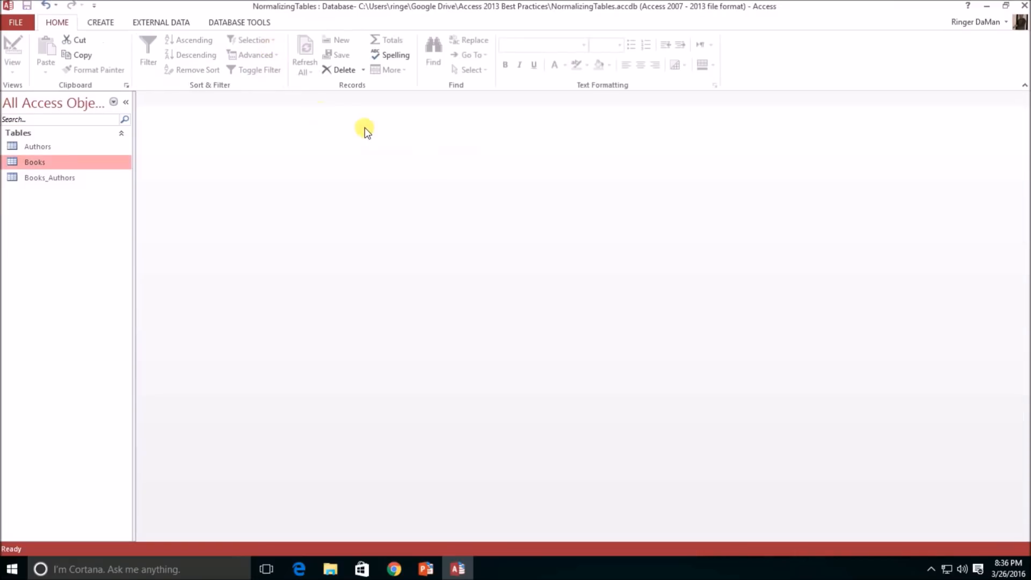
Step: Delete the AuthorId field from the design of the Books table and close the design
{"action": "right_click", "coordinate": [55, 164]}
{"action": "left_click", "coordinate": [104, 186]}
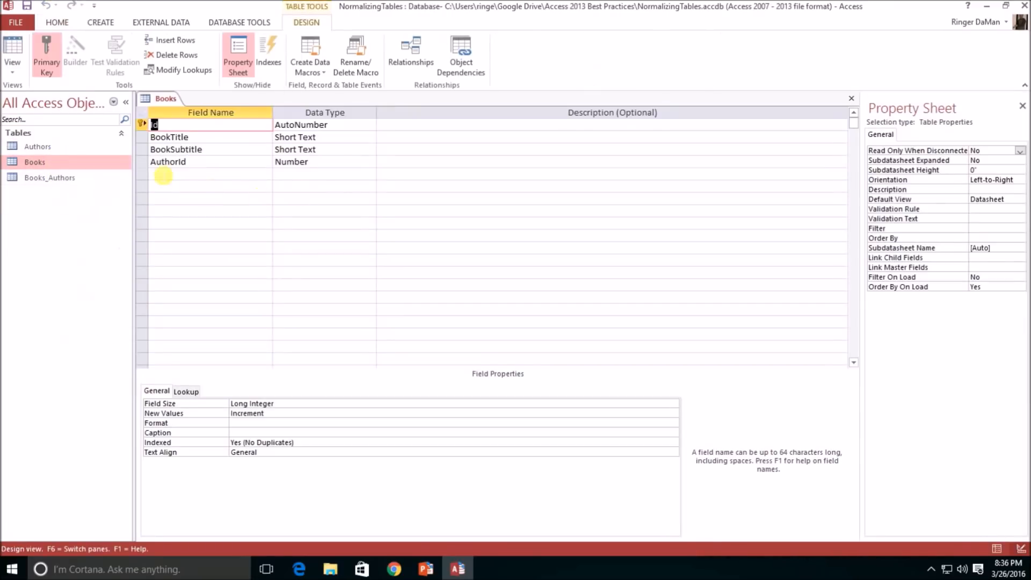
{"action": "left_click", "coordinate": [142, 161]}
{"action": "right_click", "coordinate": [141, 161]}
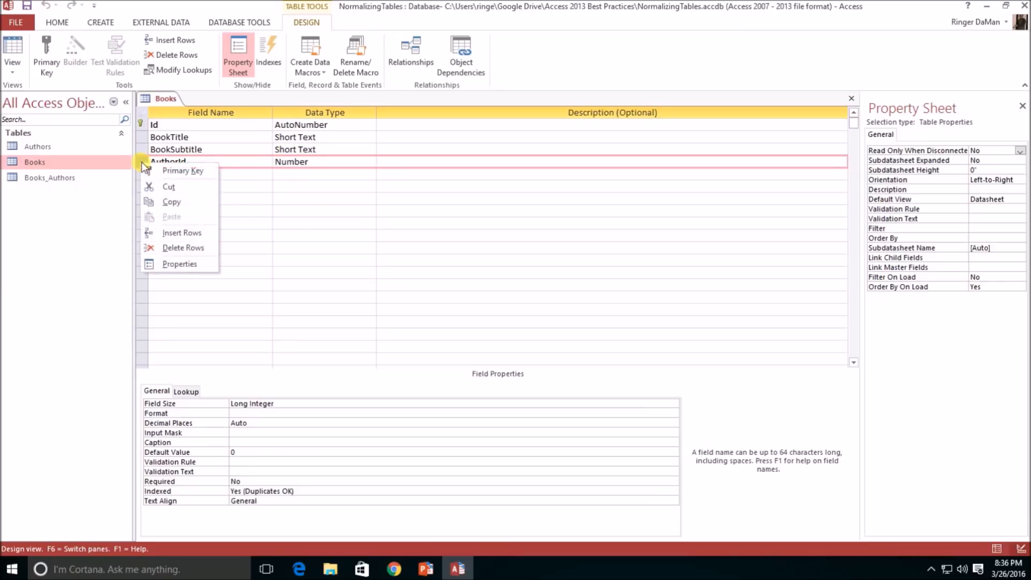
{"action": "left_click", "coordinate": [173, 247]}
{"action": "left_click", "coordinate": [493, 328]}
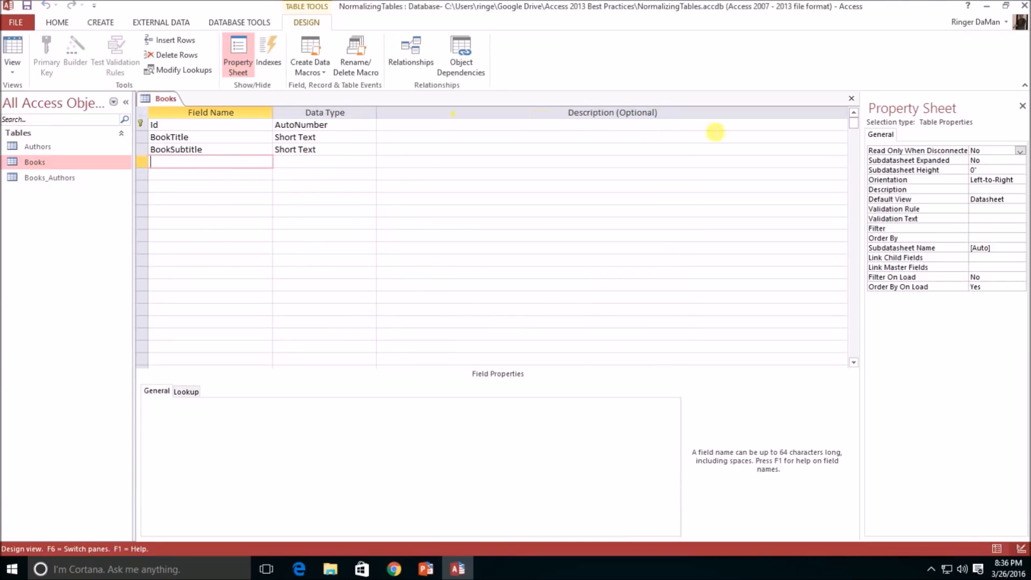
{"action": "left_click", "coordinate": [851, 98]}
Step: Open the relationships diagram, move Authors aside, and add the Books_Authors table, placing it between Books and Authors
{"action": "left_click", "coordinate": [258, 22]}
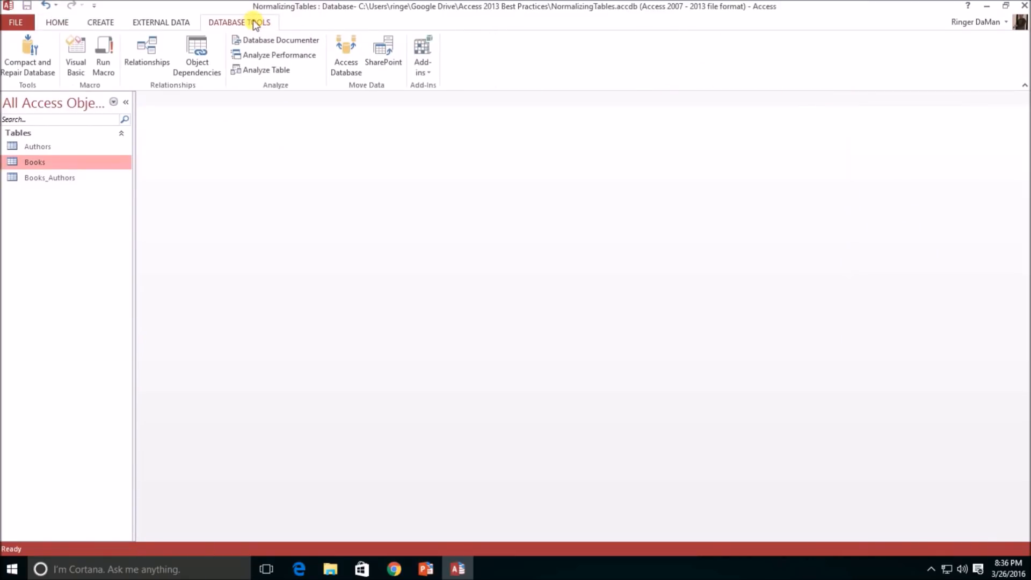
{"action": "left_click", "coordinate": [162, 46]}
{"action": "left_click_drag", "start_coordinate": [421, 159], "coordinate": [518, 160]}
{"action": "right_click", "coordinate": [388, 203]}
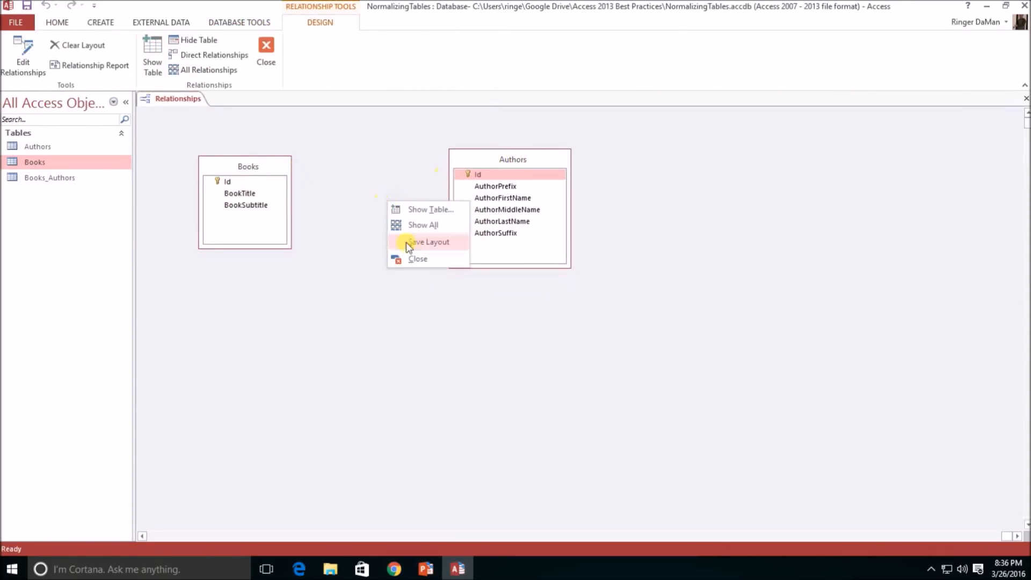
{"action": "left_click", "coordinate": [429, 210]}
{"action": "left_click", "coordinate": [448, 180]}
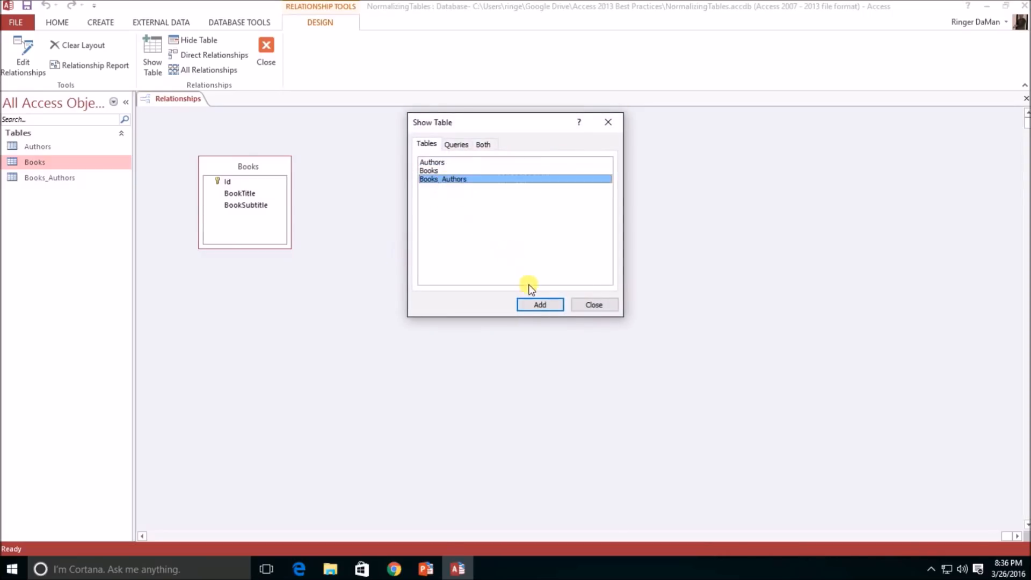
{"action": "left_click", "coordinate": [539, 304]}
{"action": "left_click", "coordinate": [594, 305]}
{"action": "left_click_drag", "start_coordinate": [371, 127], "coordinate": [370, 226]}
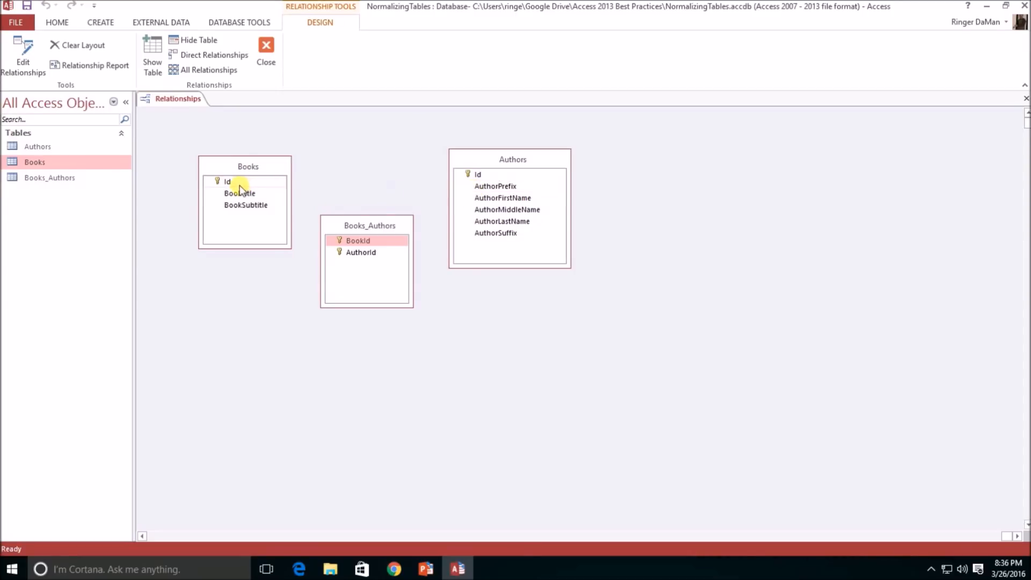
Step: Create relationships from Books Id to Books_Authors BookId and from Authors Id to Books_Authors AuthorId
{"action": "left_click_drag", "start_coordinate": [238, 187], "coordinate": [355, 240]}
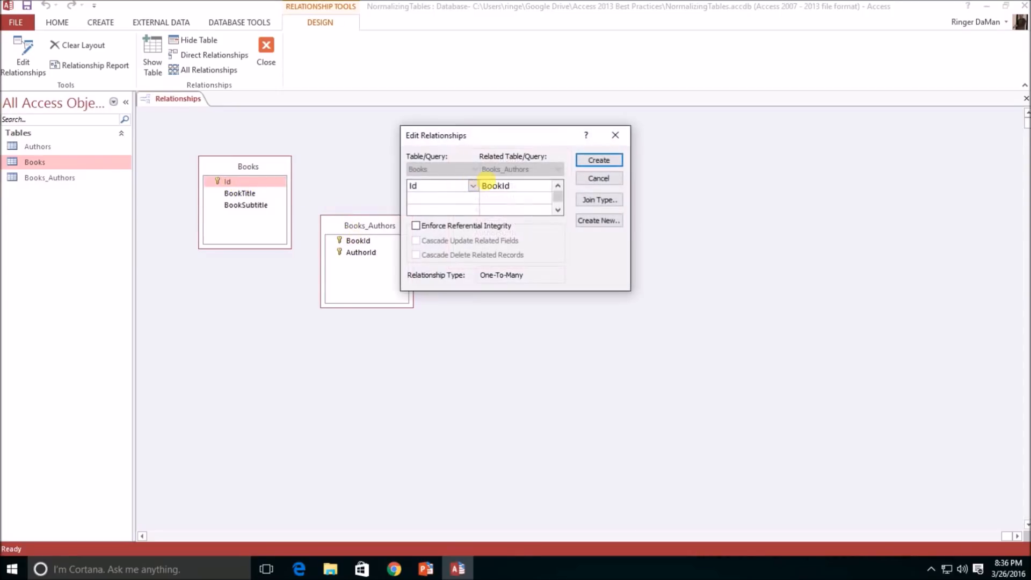
{"action": "left_click", "coordinate": [593, 160]}
{"action": "left_click_drag", "start_coordinate": [468, 174], "coordinate": [364, 253]}
{"action": "left_click", "coordinate": [596, 160]}
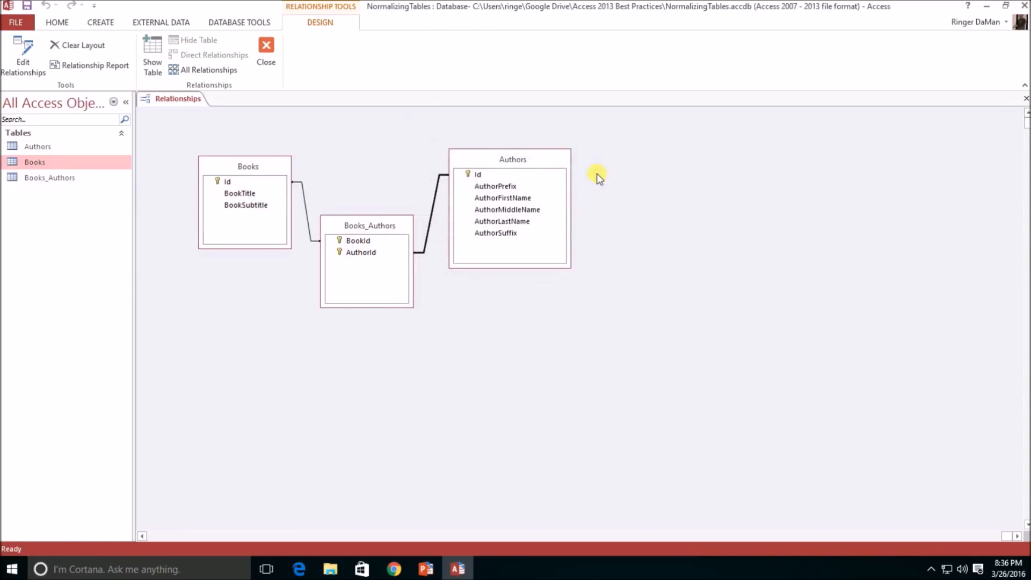
Step: Edit the Books to Books_Authors relationship to enforce referential integrity with cascading updates and cascading deletes
{"action": "right_click", "coordinate": [305, 208]}
{"action": "left_click", "coordinate": [333, 212]}
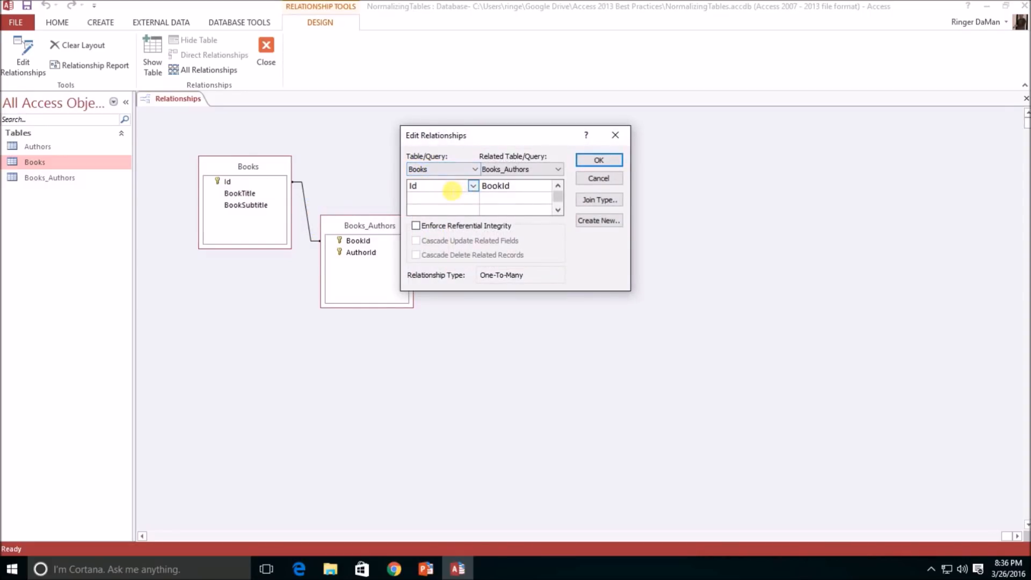
{"action": "left_click", "coordinate": [416, 225]}
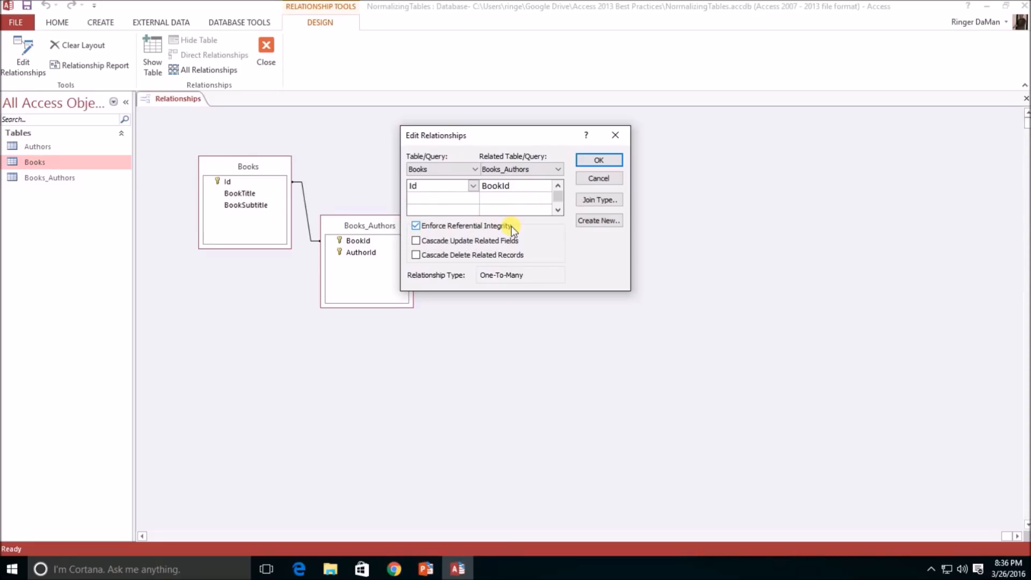
{"action": "left_click", "coordinate": [417, 242]}
{"action": "left_click", "coordinate": [422, 256]}
{"action": "left_click_drag", "start_coordinate": [509, 141], "coordinate": [609, 230]}
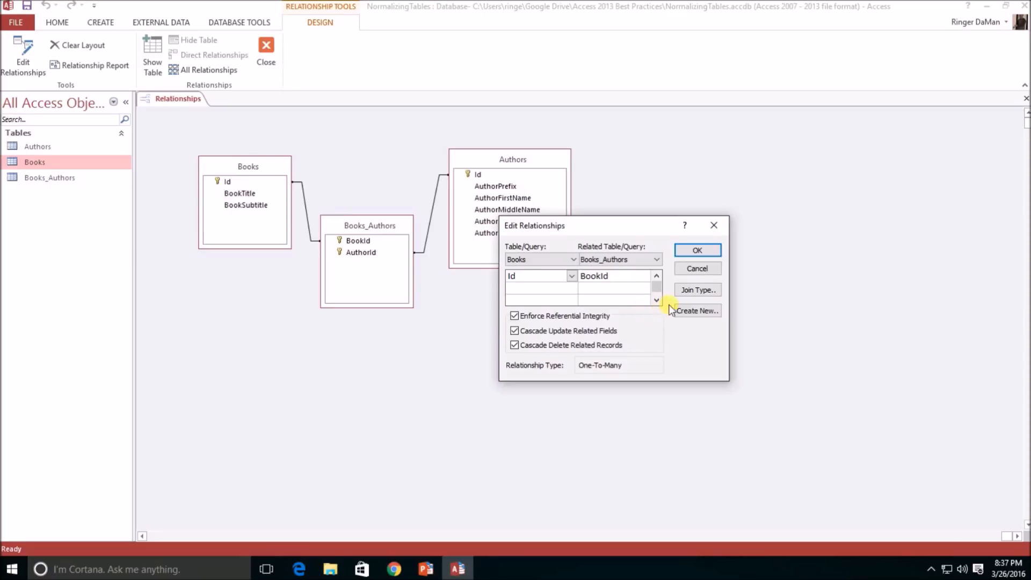
Step: Set the Books relationship's join type to include all records from Books and only matching Books_Authors records, and apply the relationship changes
{"action": "left_click", "coordinate": [698, 290]}
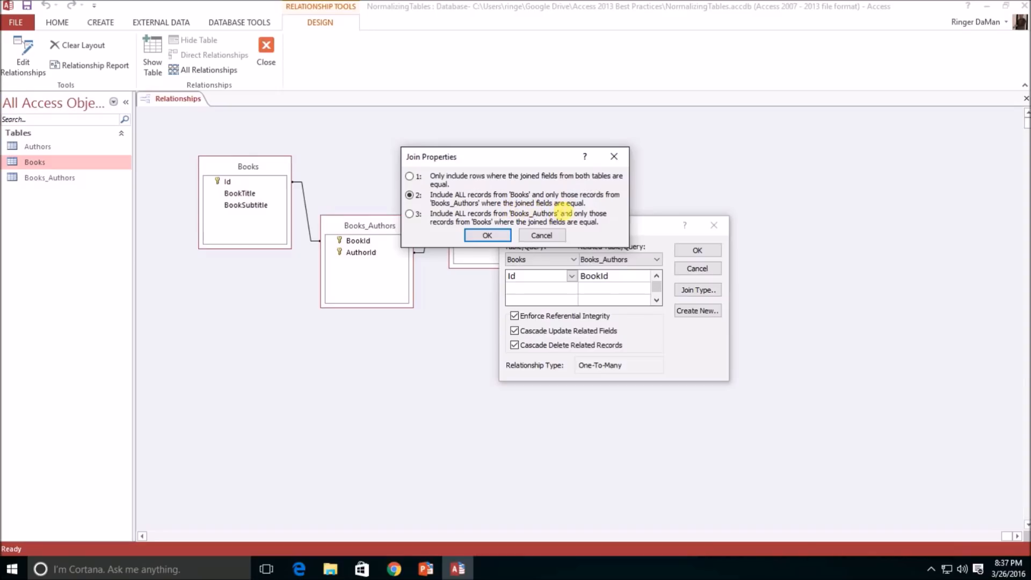
{"action": "left_click", "coordinate": [487, 237]}
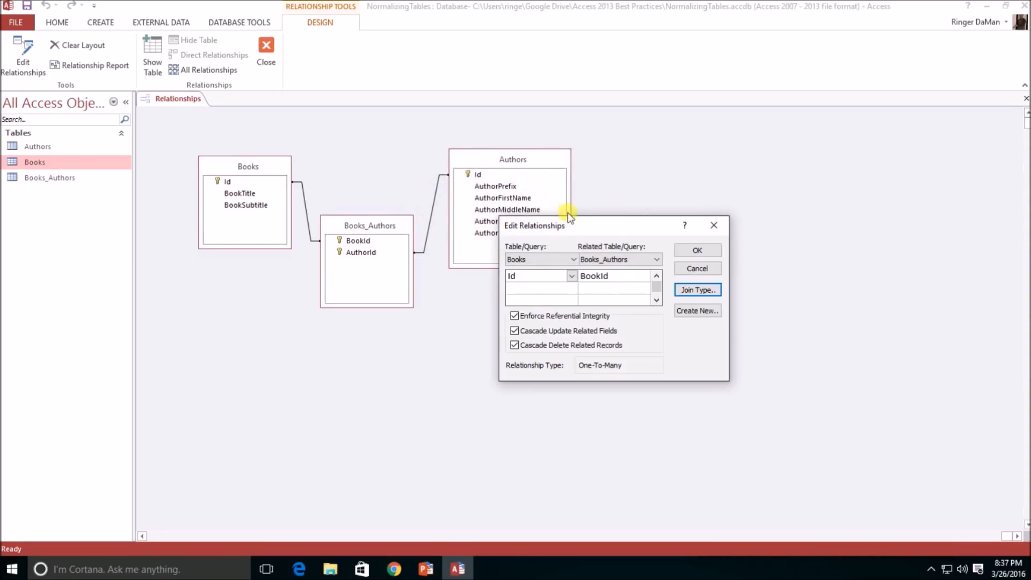
{"action": "left_click_drag", "start_coordinate": [603, 226], "coordinate": [614, 202]}
{"action": "left_click", "coordinate": [711, 220]}
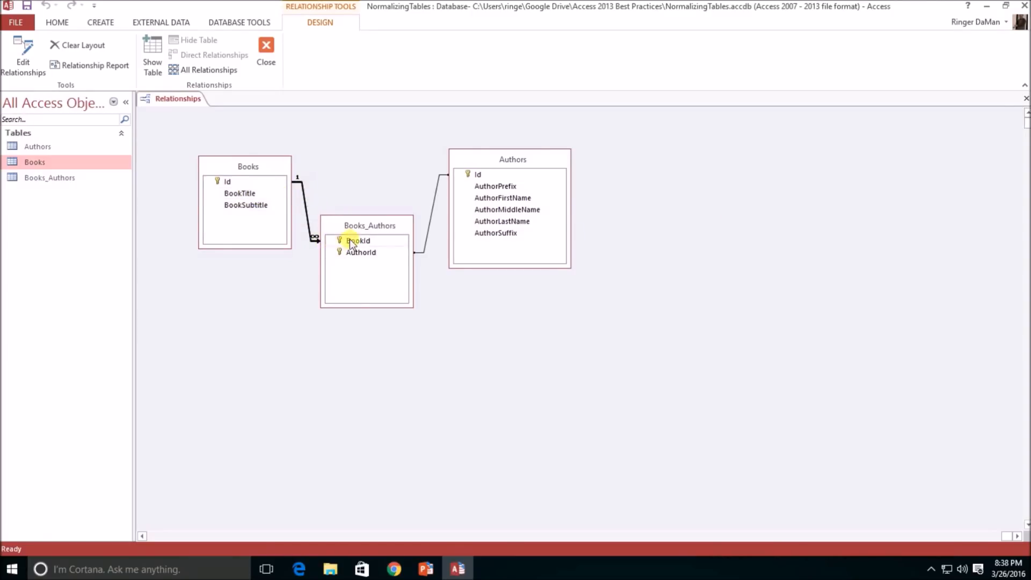
Step: Edit the Authors to Books_Authors relationship to enforce referential integrity with cascading updates and cascading deletes
{"action": "right_click", "coordinate": [434, 220]}
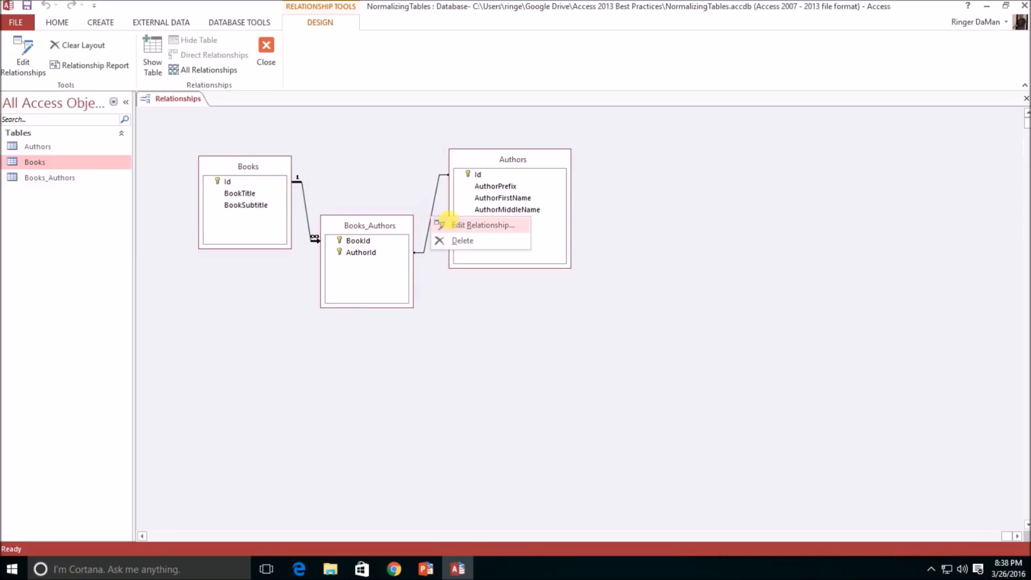
{"action": "left_click", "coordinate": [449, 221]}
{"action": "left_click_drag", "start_coordinate": [487, 134], "coordinate": [607, 202]}
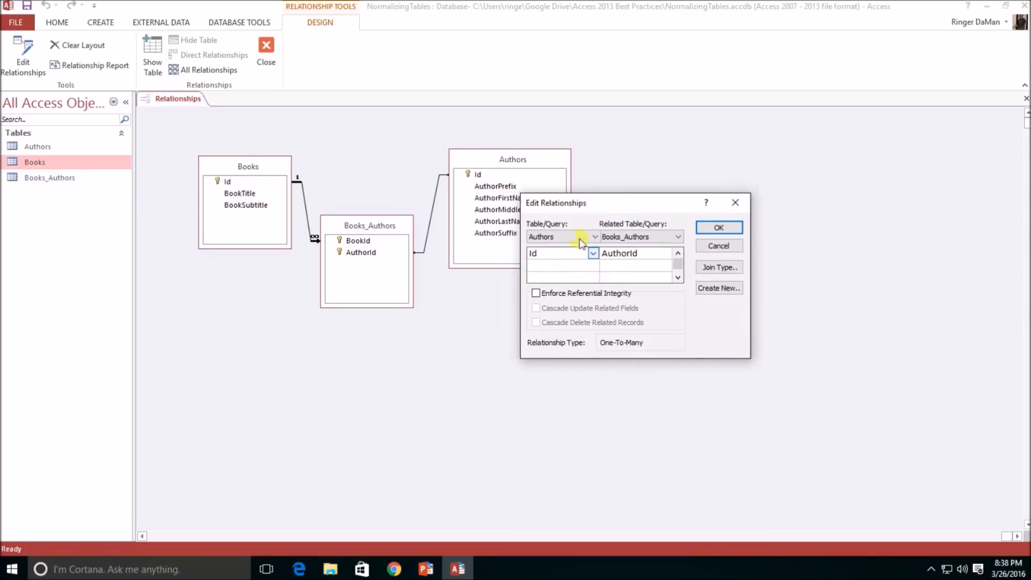
{"action": "left_click", "coordinate": [535, 293]}
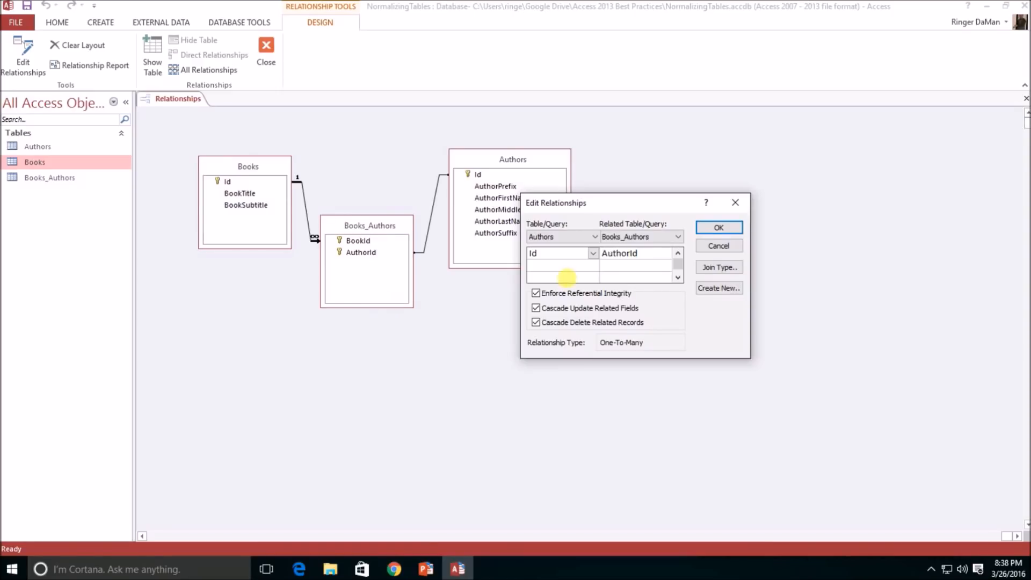
Step: Set the Authors relationship's join type to include all records from Authors and only matching Books_Authors records, and apply the relationship changes
{"action": "left_click", "coordinate": [720, 267]}
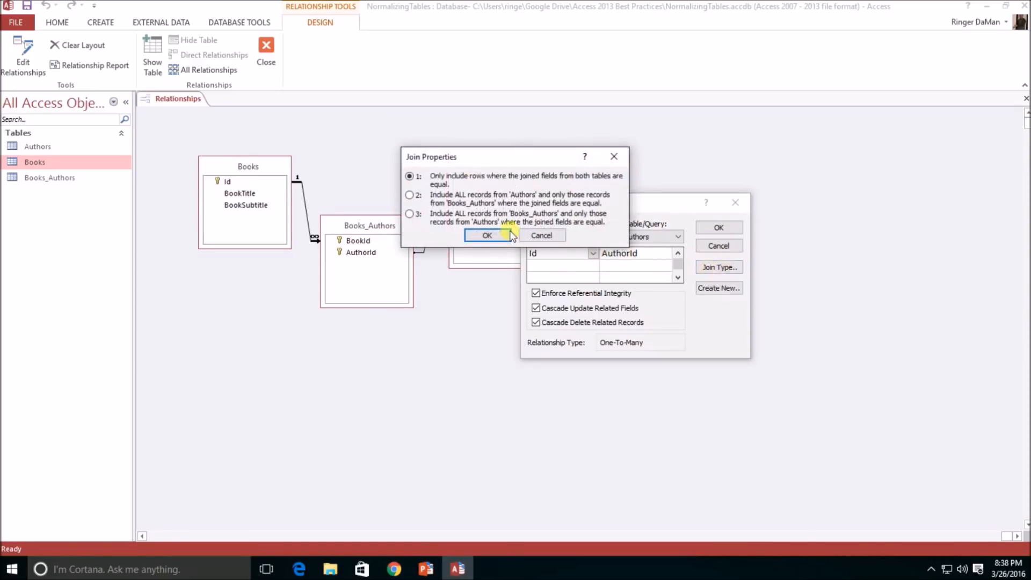
{"action": "left_click", "coordinate": [422, 196]}
{"action": "left_click", "coordinate": [499, 235]}
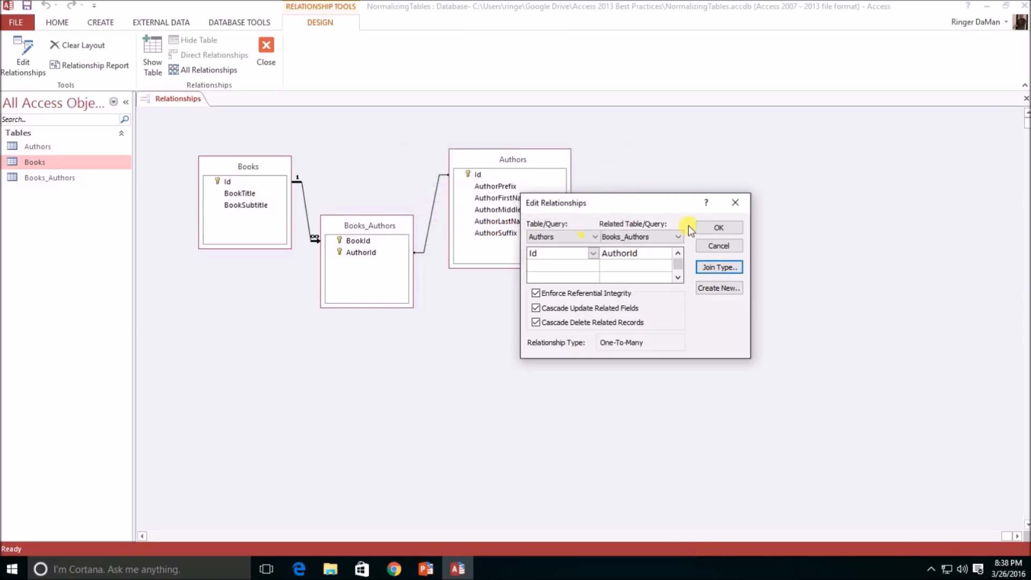
{"action": "left_click", "coordinate": [717, 228]}
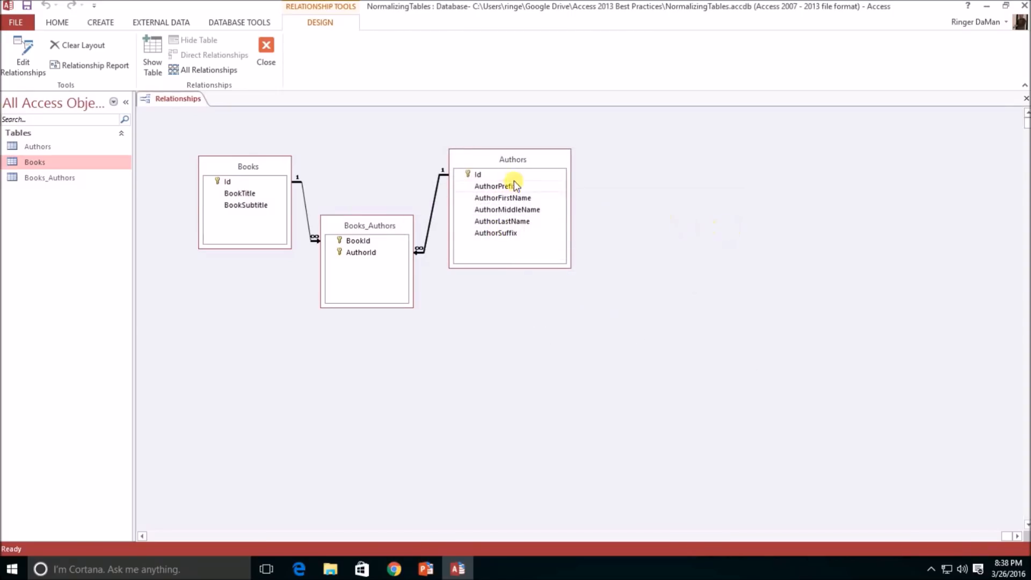
Step: Move Authors slightly up and Books_Authors slightly down in the diagram, and close it with the layout saved
{"action": "left_click_drag", "start_coordinate": [519, 164], "coordinate": [517, 148]}
{"action": "left_click_drag", "start_coordinate": [385, 230], "coordinate": [387, 246]}
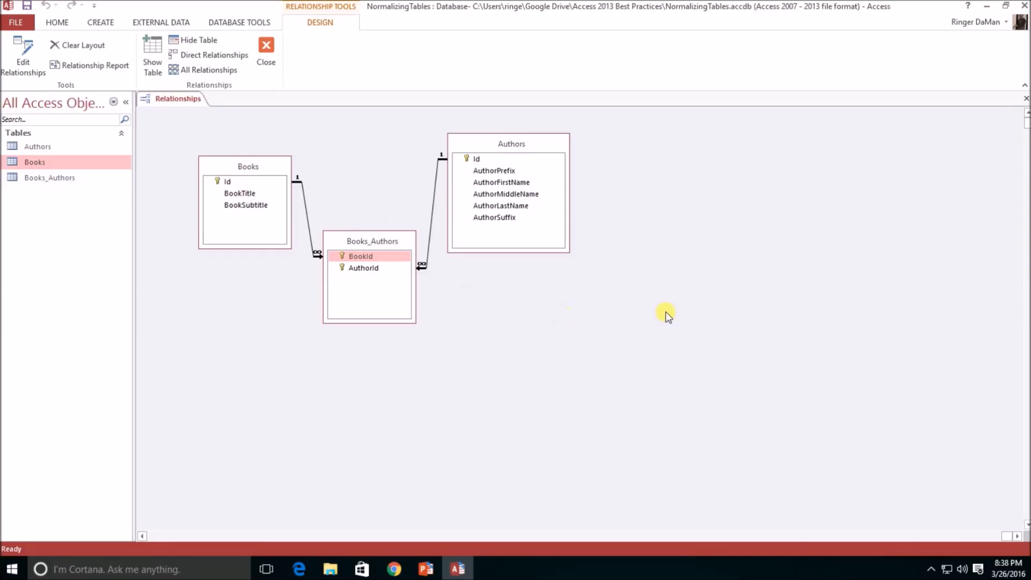
{"action": "left_click", "coordinate": [266, 52]}
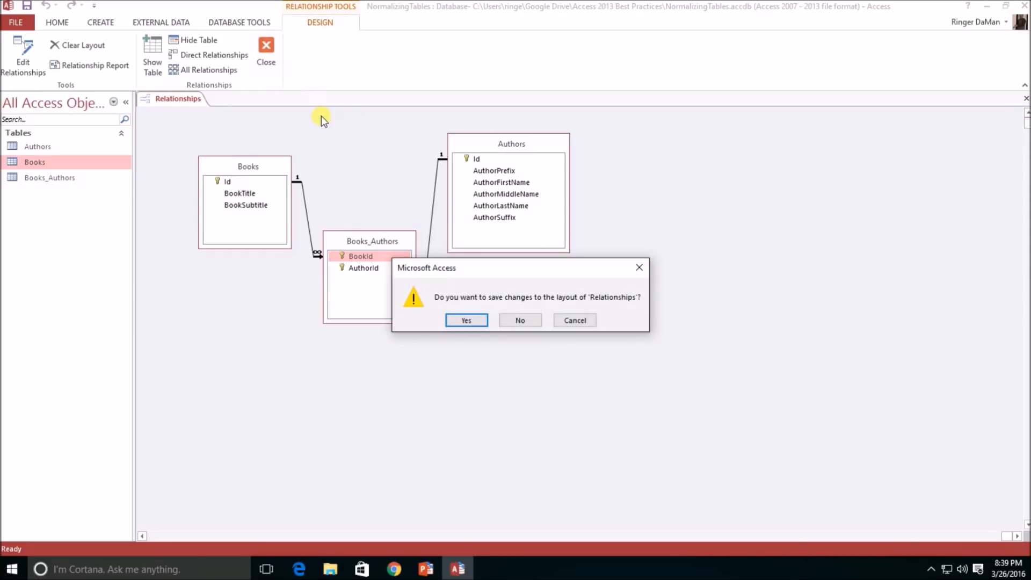
{"action": "left_click", "coordinate": [480, 324]}
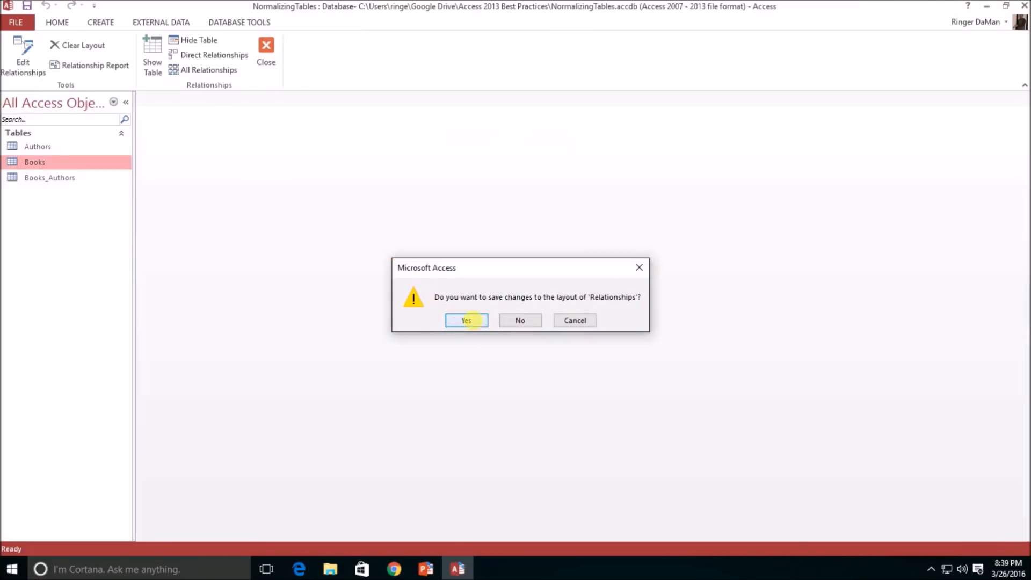
Step: Open the Books and Authors tables in Design view and switch to the Books design
{"action": "right_click", "coordinate": [62, 164]}
{"action": "left_click", "coordinate": [108, 187]}
{"action": "right_click", "coordinate": [51, 142]}
{"action": "left_click", "coordinate": [96, 165]}
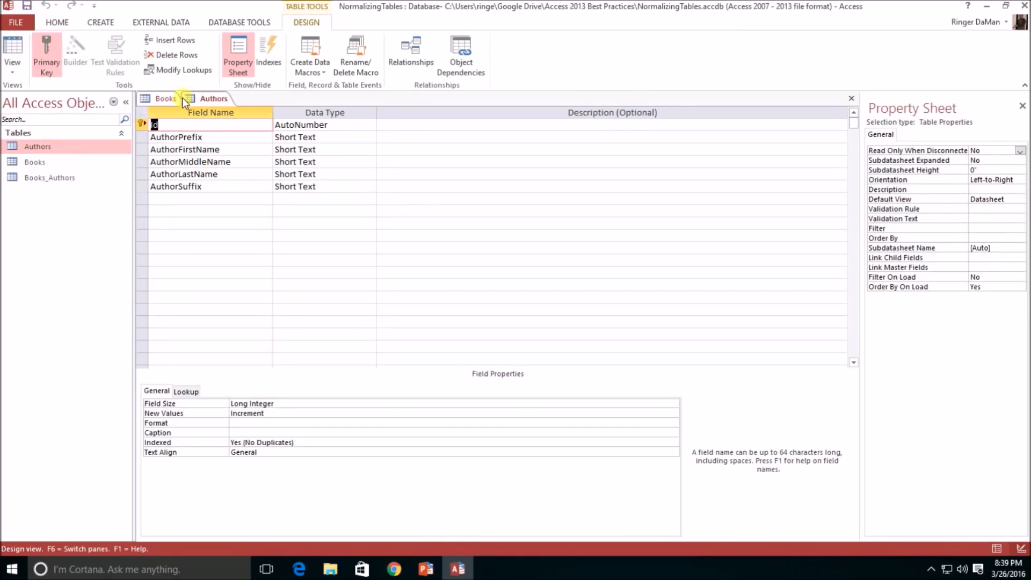
{"action": "left_click", "coordinate": [162, 97]}
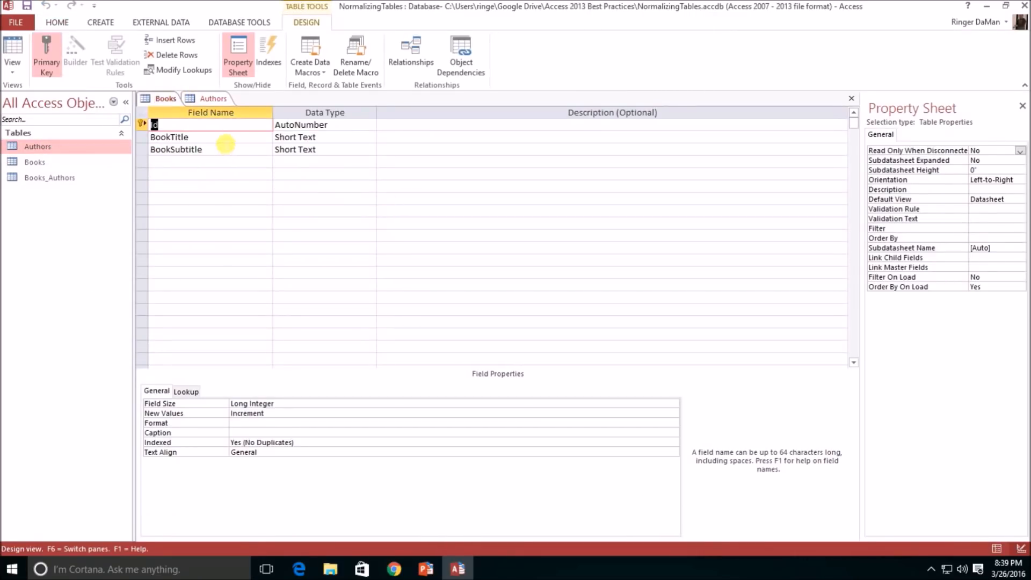
Step: Examine the Format, Input Mask and Caption properties of the BookTitle field in the Books table
{"action": "left_click", "coordinate": [224, 142]}
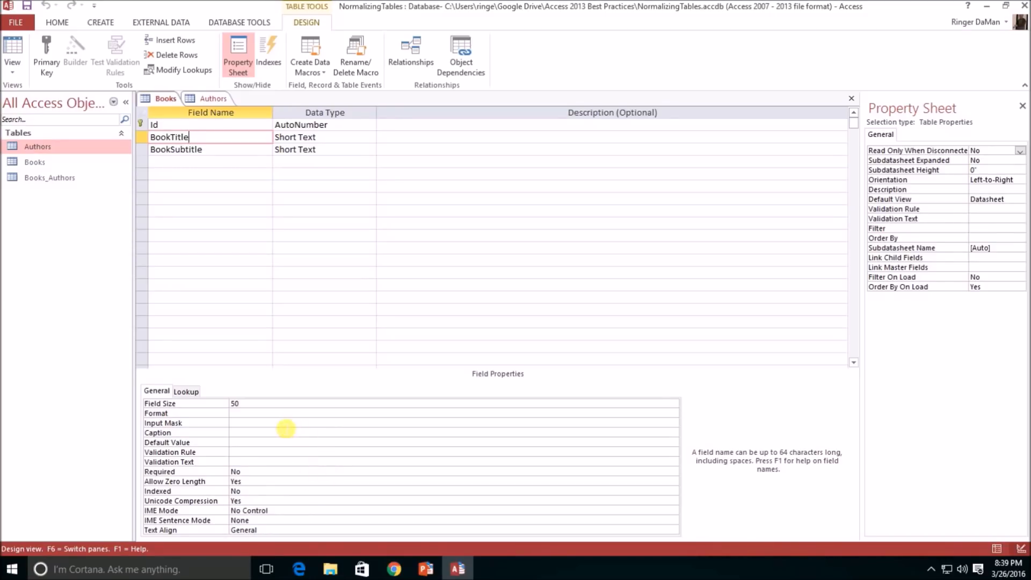
{"action": "left_click", "coordinate": [250, 414]}
{"action": "left_click", "coordinate": [253, 424]}
{"action": "left_click", "coordinate": [255, 434]}
{"action": "left_click", "coordinate": [258, 422]}
{"action": "left_click", "coordinate": [259, 416]}
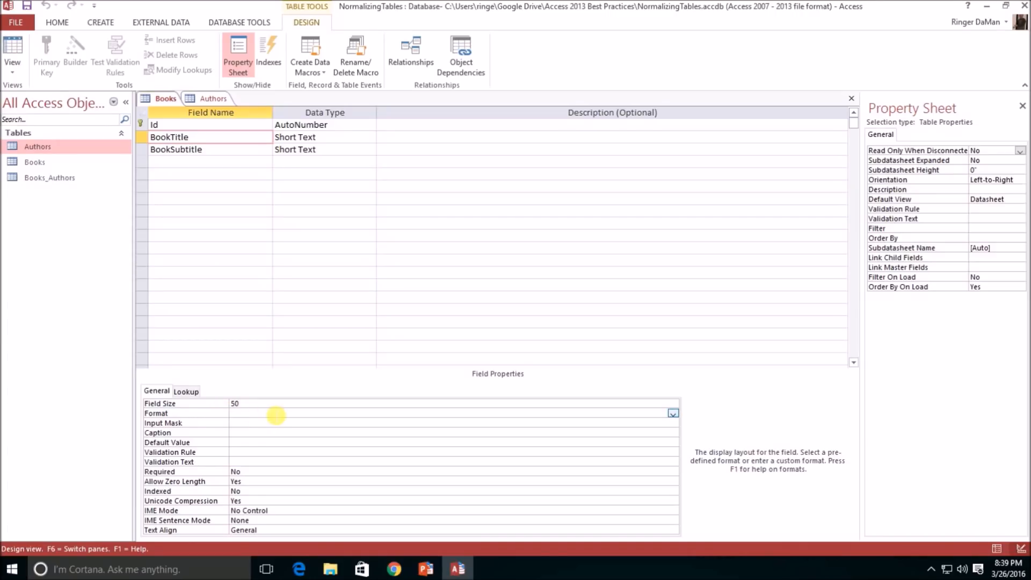
{"action": "left_click", "coordinate": [240, 428]}
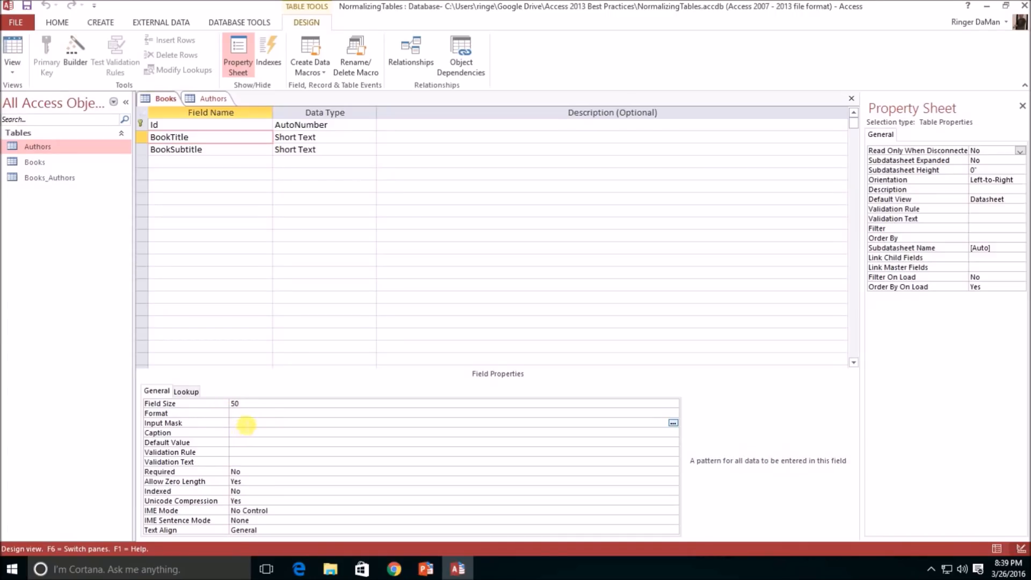
{"action": "left_click", "coordinate": [252, 413]}
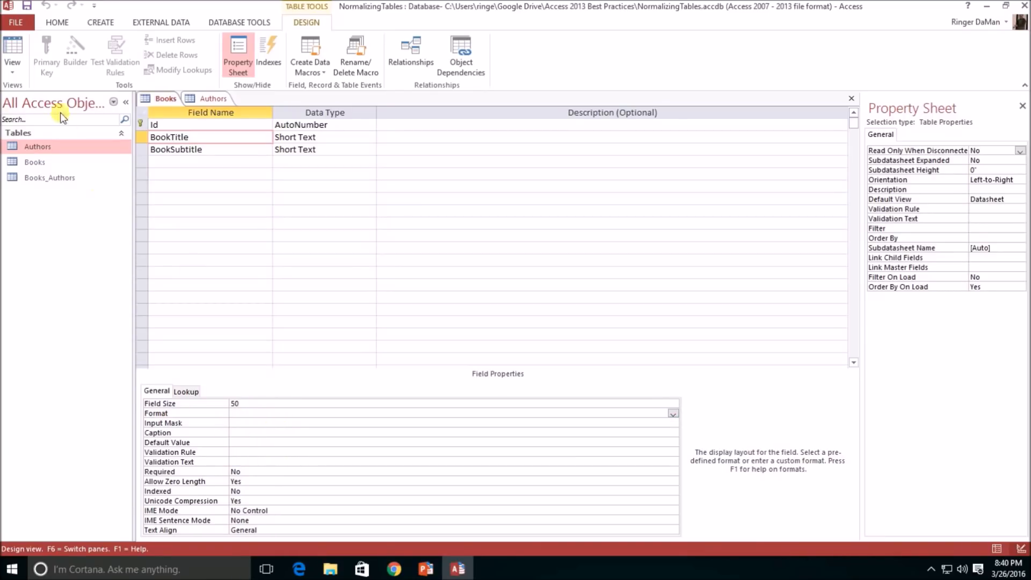
Step: Compare the Books table's column headings in Datasheet view with the BookTitle field's properties in Design view
{"action": "left_click", "coordinate": [14, 47]}
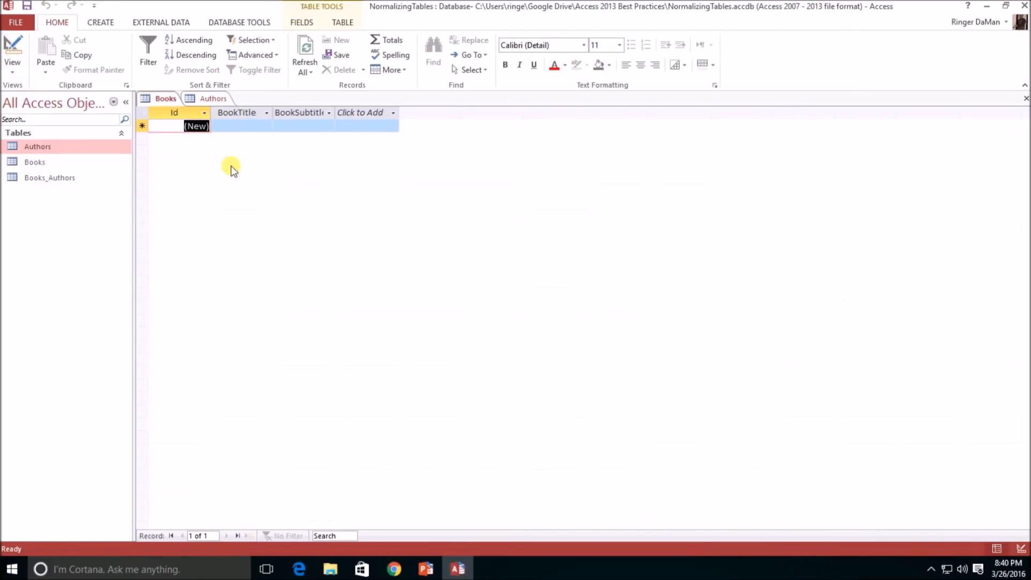
{"action": "left_click", "coordinate": [16, 45]}
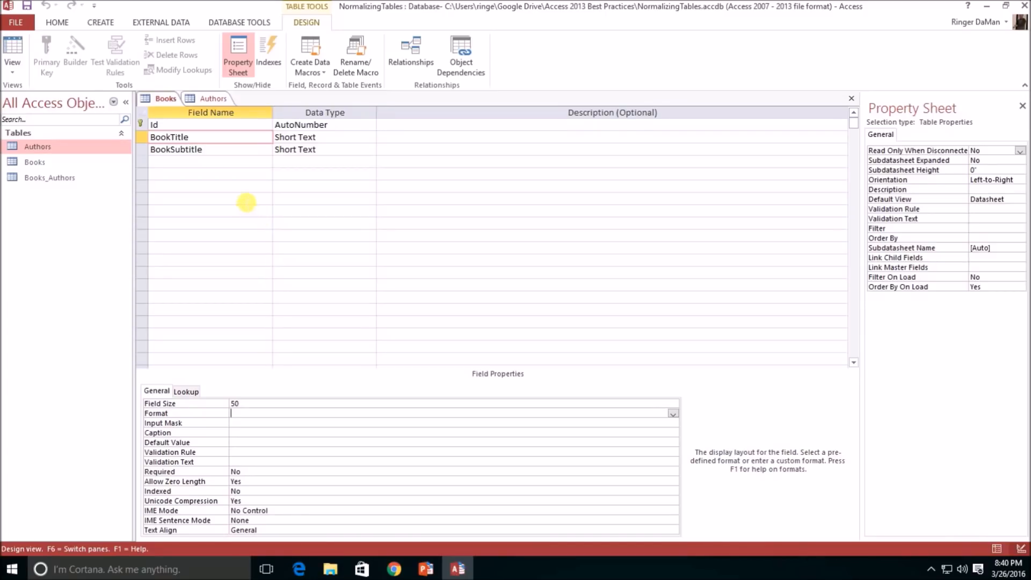
{"action": "left_click", "coordinate": [13, 48]}
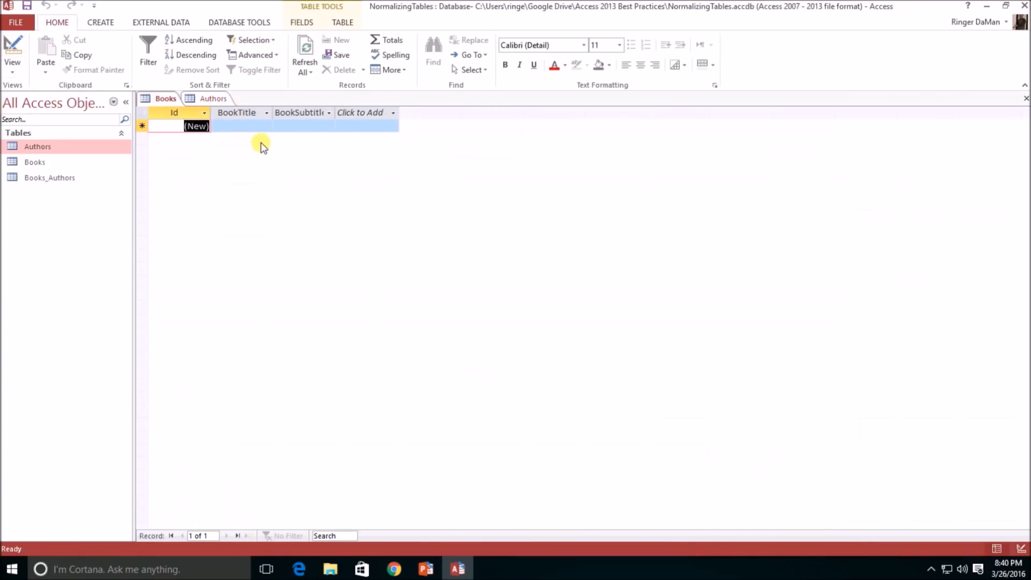
{"action": "key", "text": "Tab"}
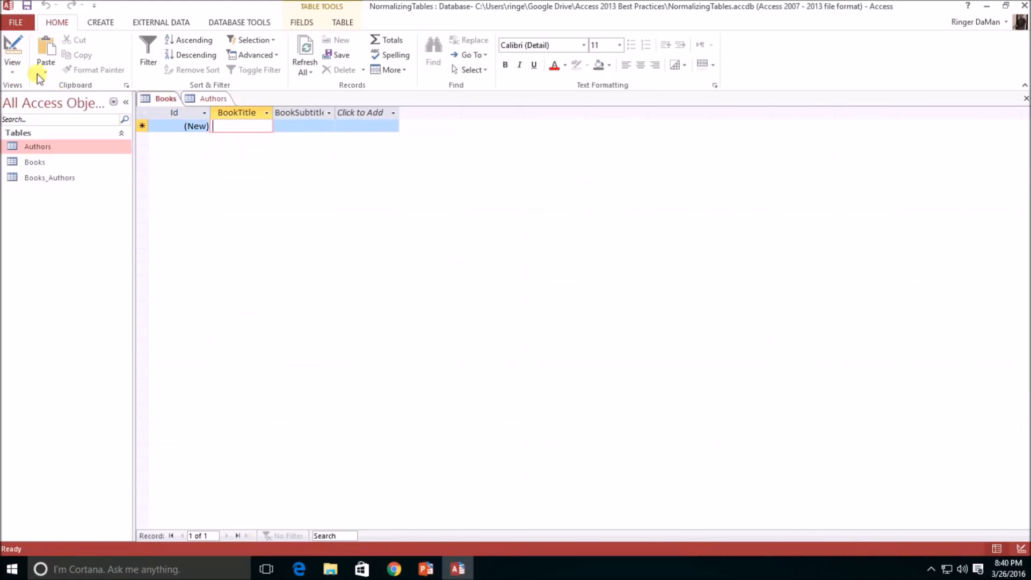
{"action": "left_click", "coordinate": [12, 51]}
{"action": "left_click", "coordinate": [231, 164]}
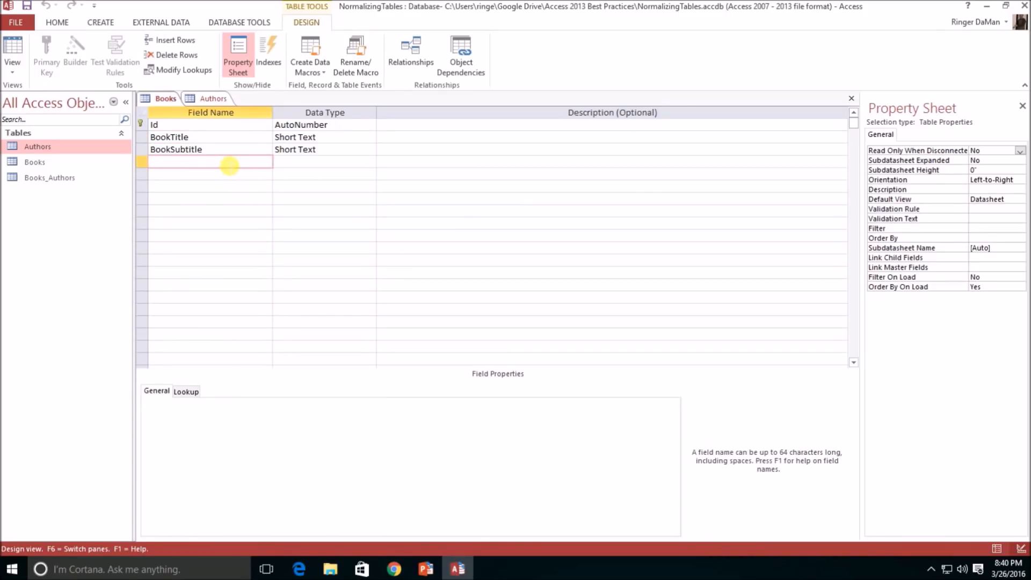
{"action": "left_click", "coordinate": [230, 139]}
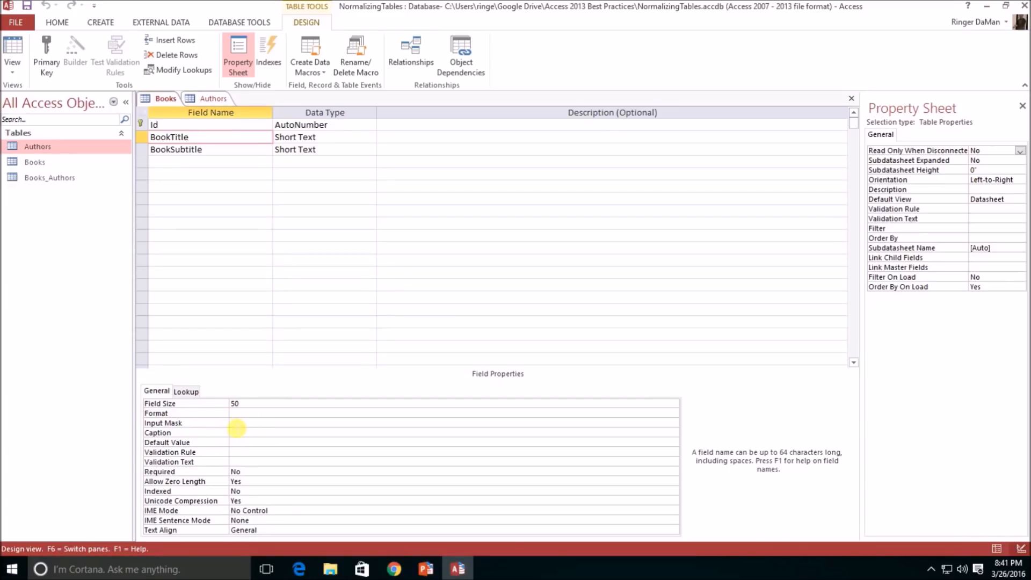
{"action": "left_click", "coordinate": [13, 46]}
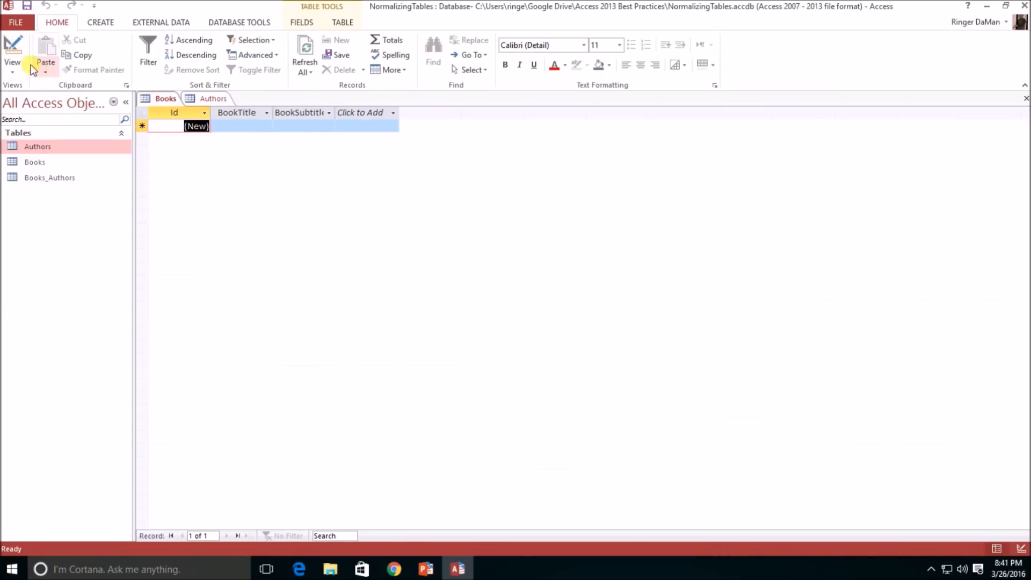
{"action": "left_click", "coordinate": [13, 48]}
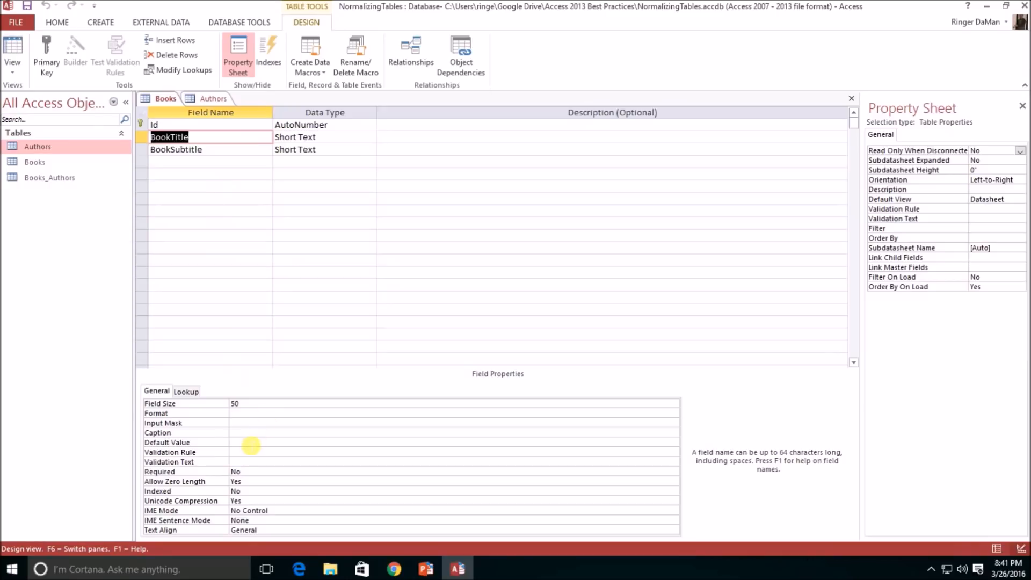
Step: Add a field named SoldOut with the Yes/No data type below BookSubtitle in the Books table design
{"action": "left_click", "coordinate": [250, 442]}
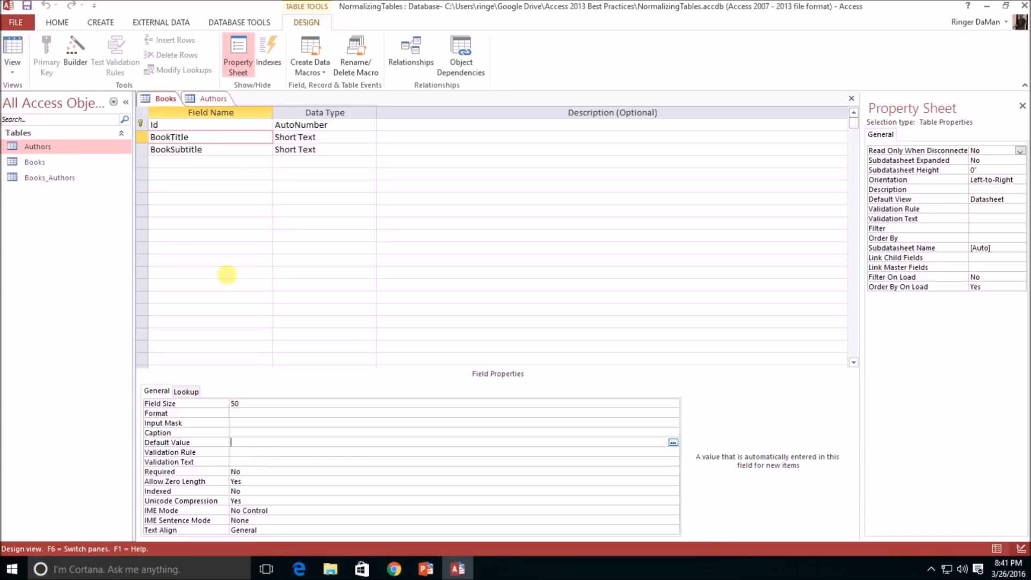
{"action": "left_click", "coordinate": [204, 155]}
{"action": "left_click", "coordinate": [207, 162]}
{"action": "left_click", "coordinate": [293, 165]}
{"action": "type", "text": "yes/No"}
{"action": "key", "text": "Tab"}
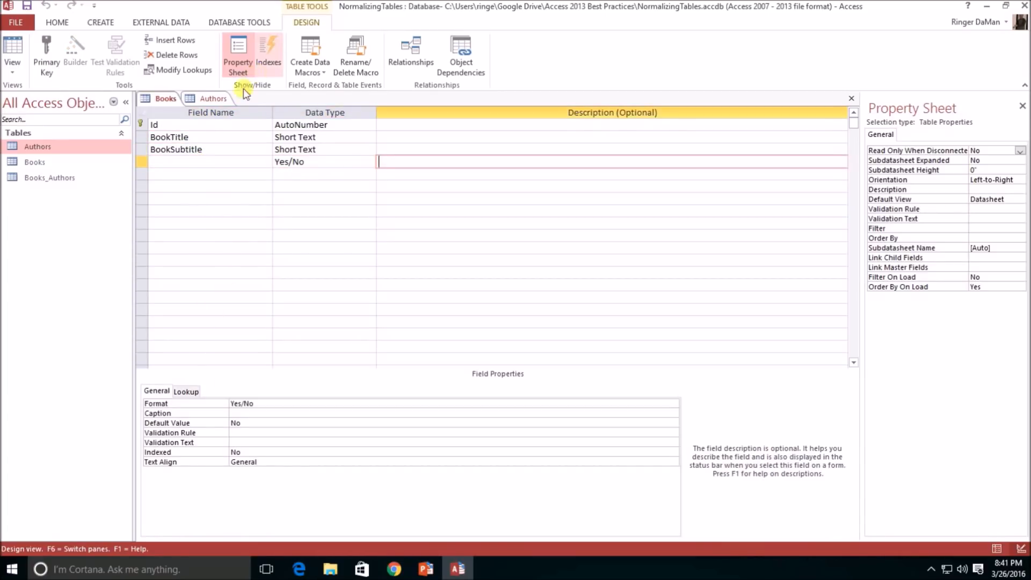
{"action": "left_click", "coordinate": [207, 161]}
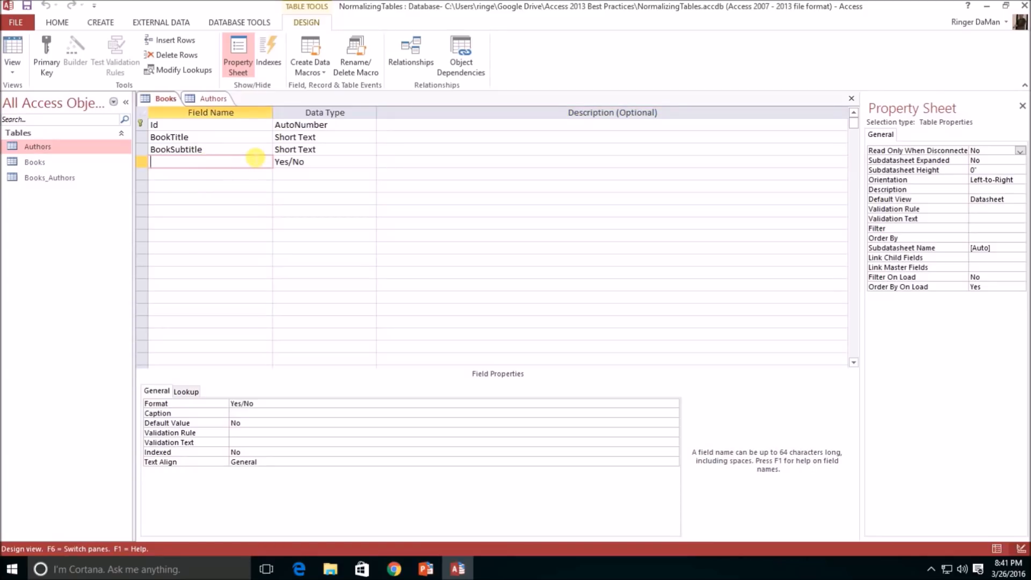
{"action": "type", "text": "SoldOut"}
{"action": "key", "text": "Tab"}
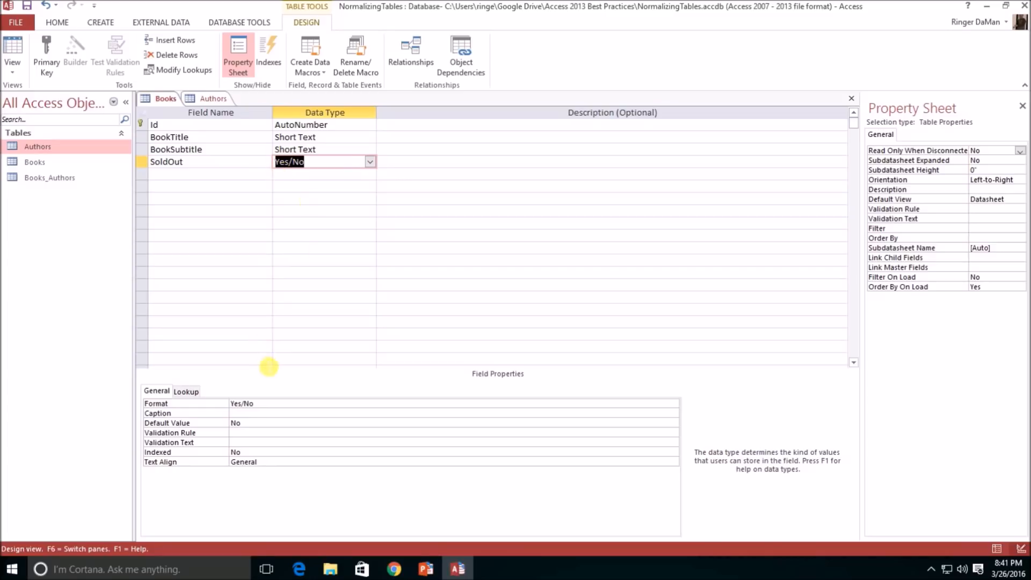
Step: Set the Default Value of the SoldOut field to Yes
{"action": "left_click", "coordinate": [246, 424]}
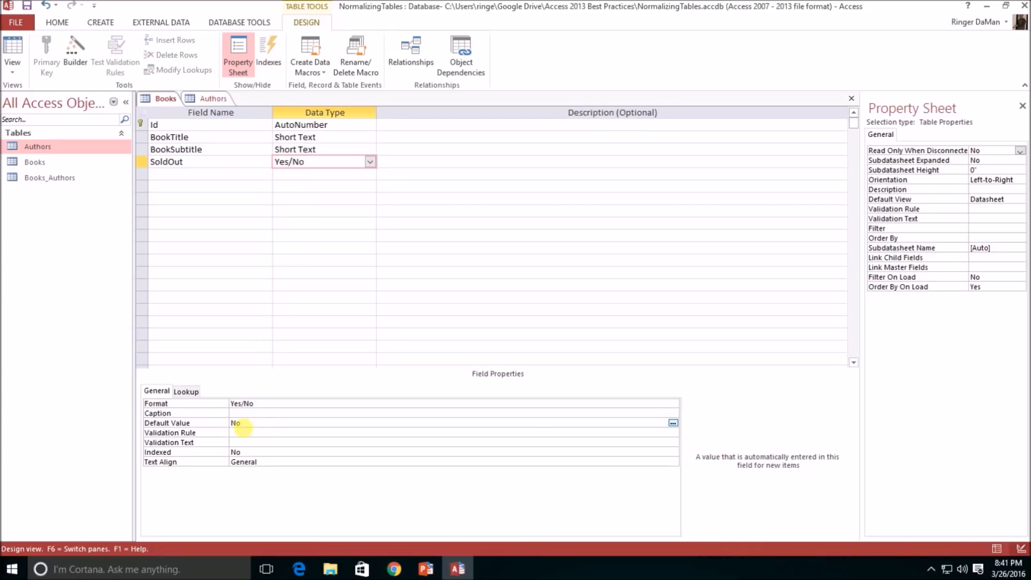
{"action": "left_click", "coordinate": [212, 423]}
{"action": "type", "text": "yes"}
{"action": "key", "text": "Return"}
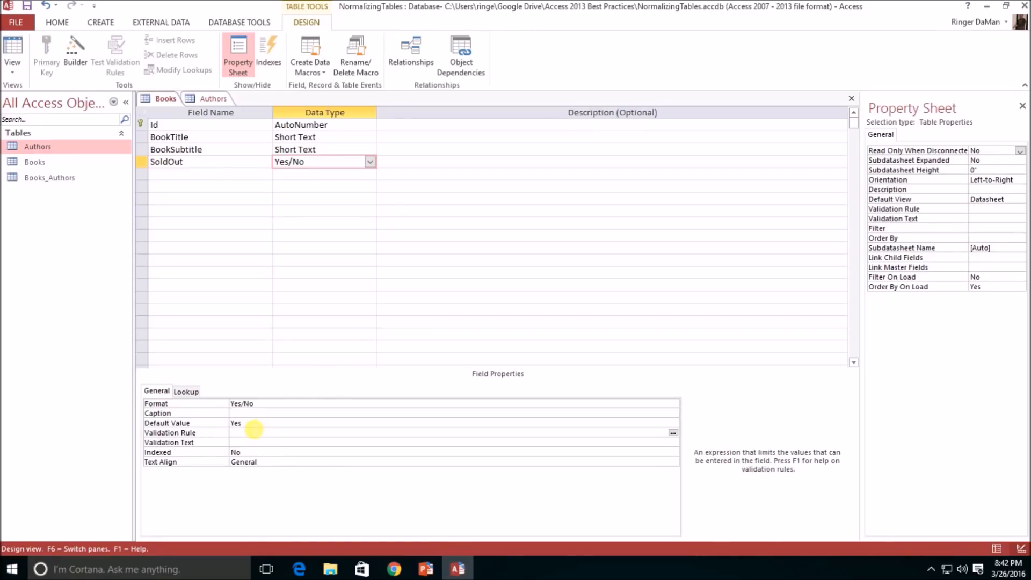
{"action": "left_click", "coordinate": [252, 426]}
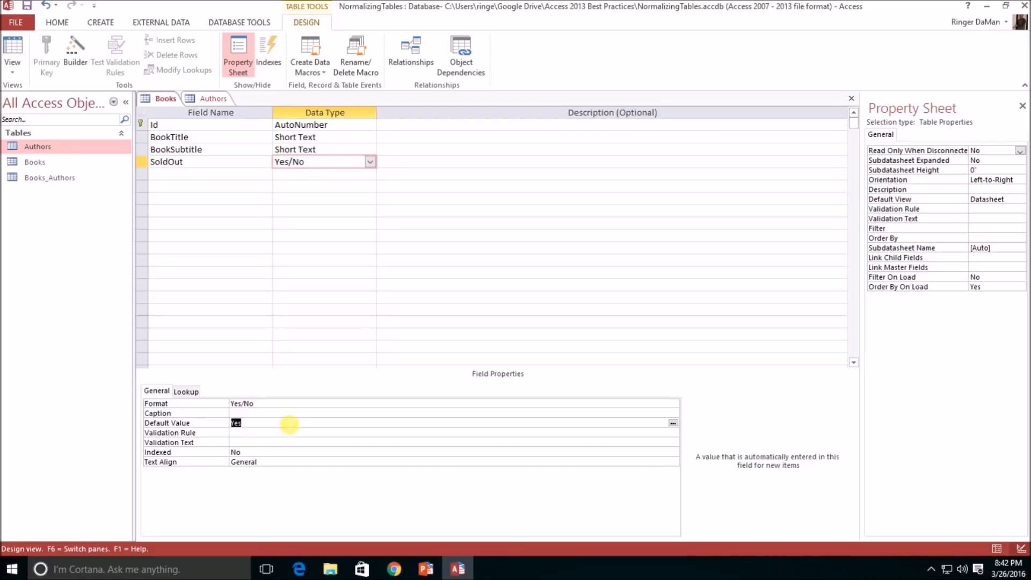
Step: Check BookTitle's Default Value and validation properties, and save the Books table while checking its datasheet
{"action": "left_click", "coordinate": [217, 141]}
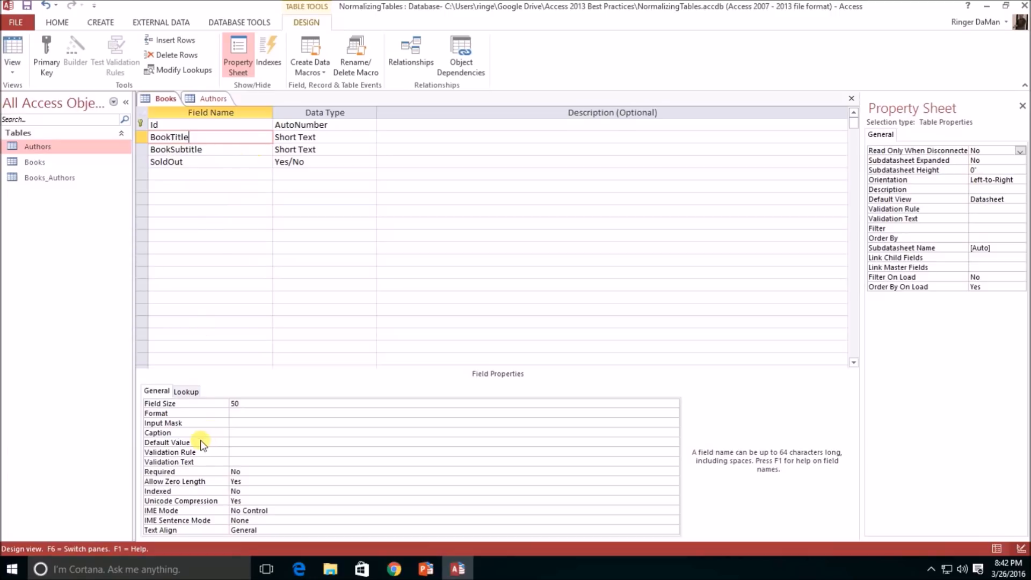
{"action": "left_click", "coordinate": [266, 444]}
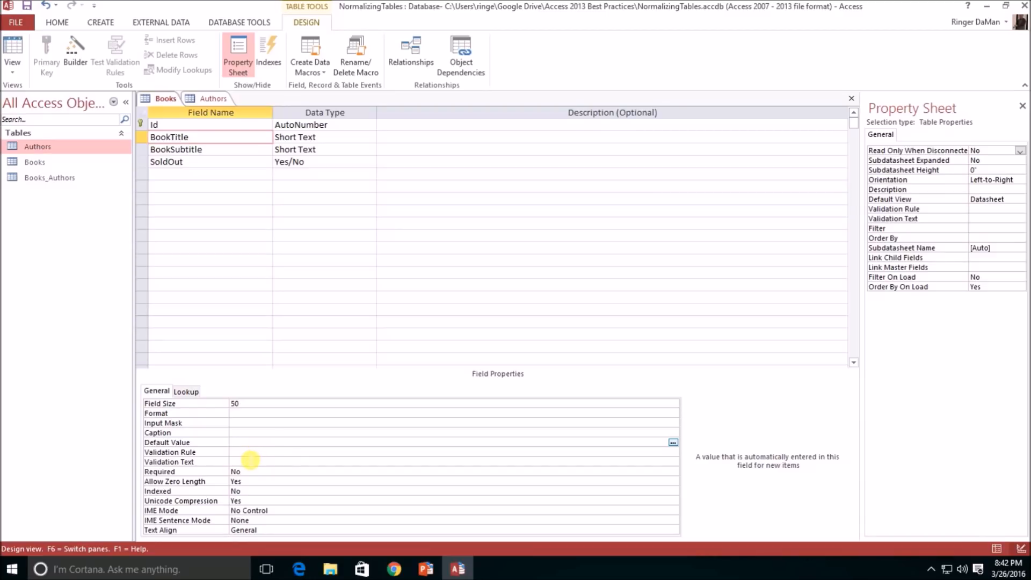
{"action": "key", "text": "Down"}
{"action": "key", "text": "Down"}
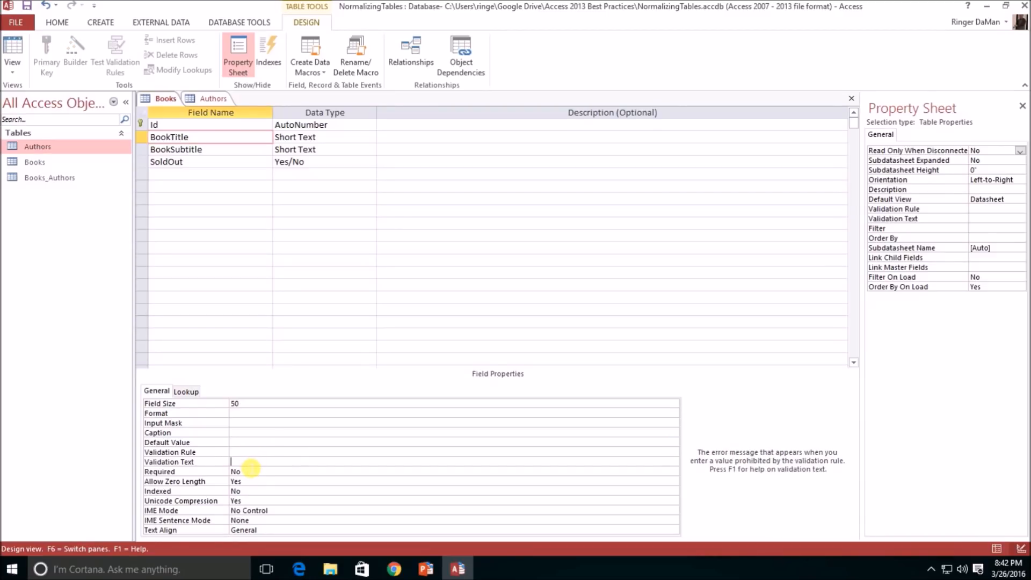
{"action": "left_click", "coordinate": [13, 46]}
{"action": "left_click", "coordinate": [487, 322]}
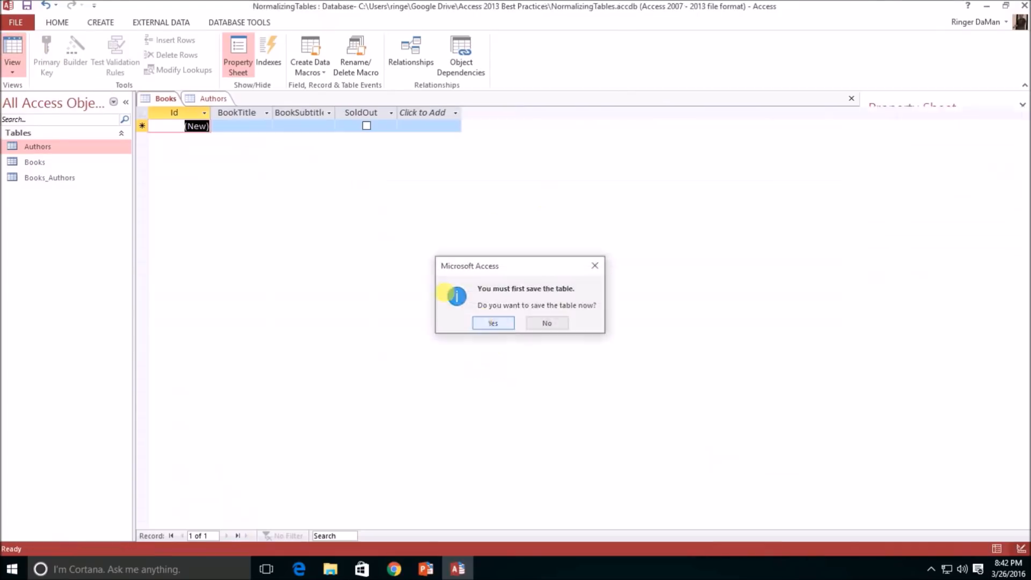
{"action": "left_click", "coordinate": [22, 53]}
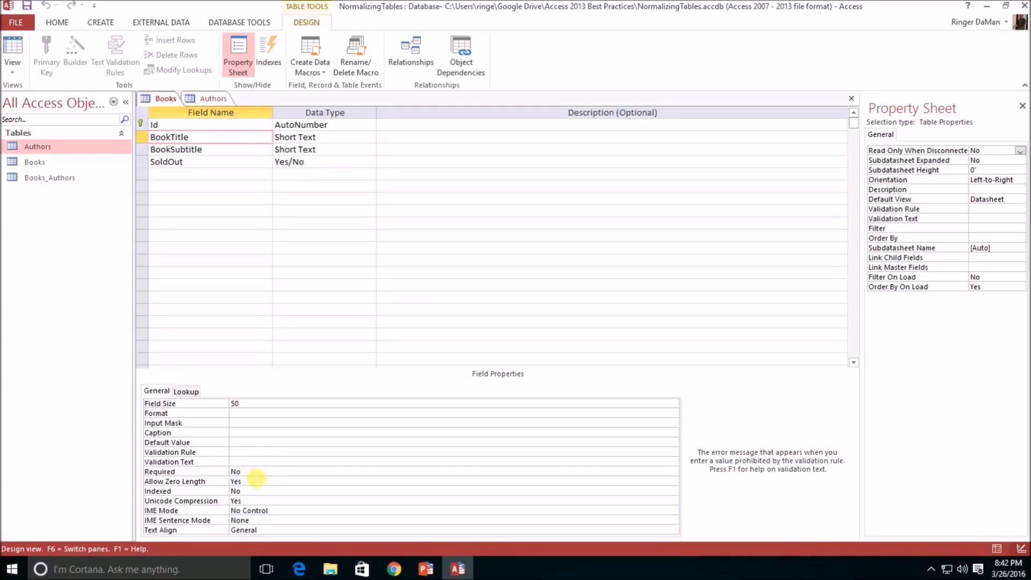
Step: Set the BookTitle field's Required property to Yes and its Allow Zero Length property to No
{"action": "left_click", "coordinate": [256, 475]}
{"action": "left_click", "coordinate": [673, 471]}
{"action": "left_click", "coordinate": [347, 480]}
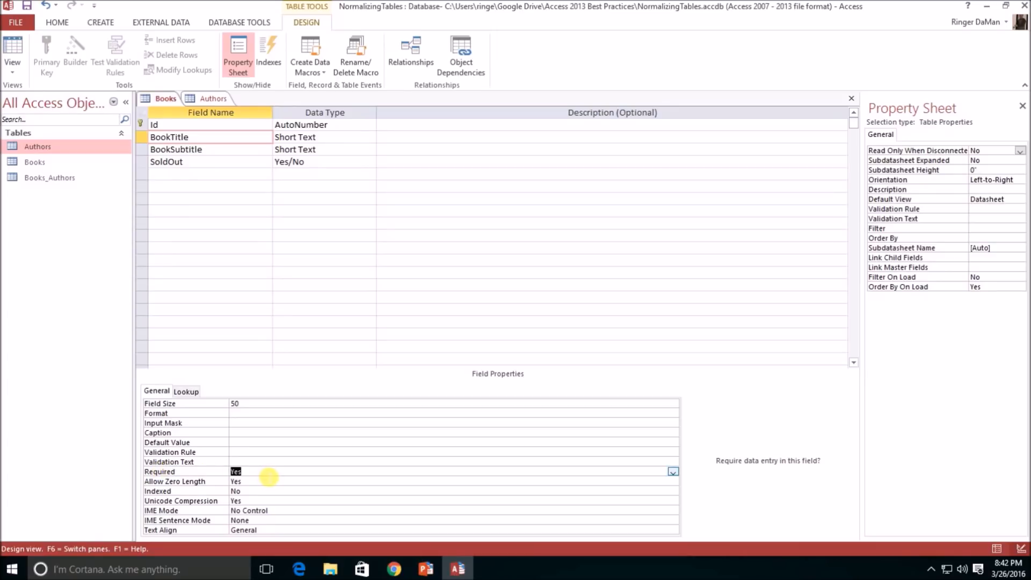
{"action": "left_click", "coordinate": [258, 481]}
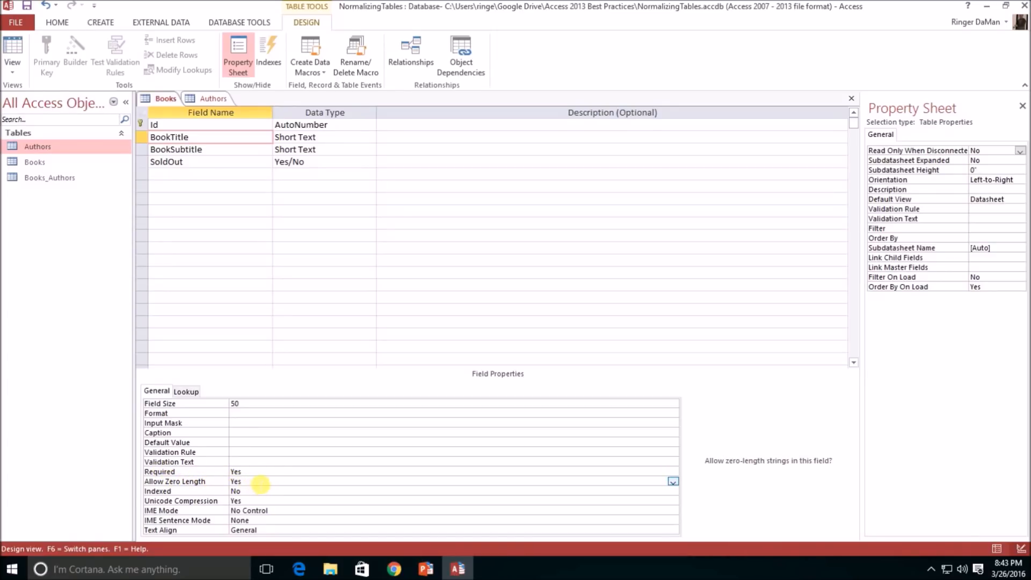
{"action": "left_click_drag", "start_coordinate": [256, 485], "coordinate": [188, 485]}
{"action": "type", "text": "No"}
{"action": "key", "text": "Tab"}
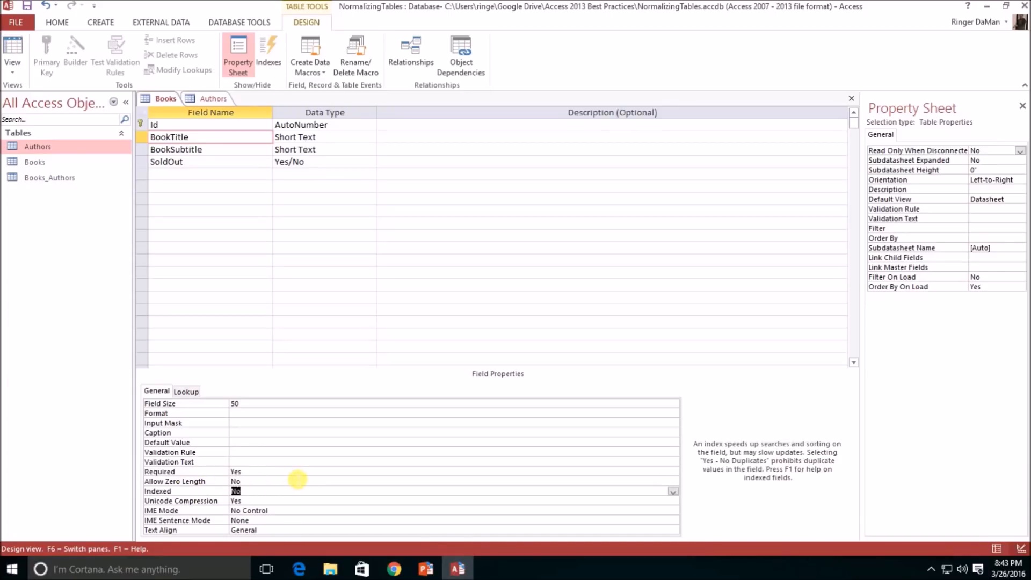
Step: Review the Required, Allow Zero Length and Indexed properties of the BookTitle field
{"action": "left_click", "coordinate": [257, 475]}
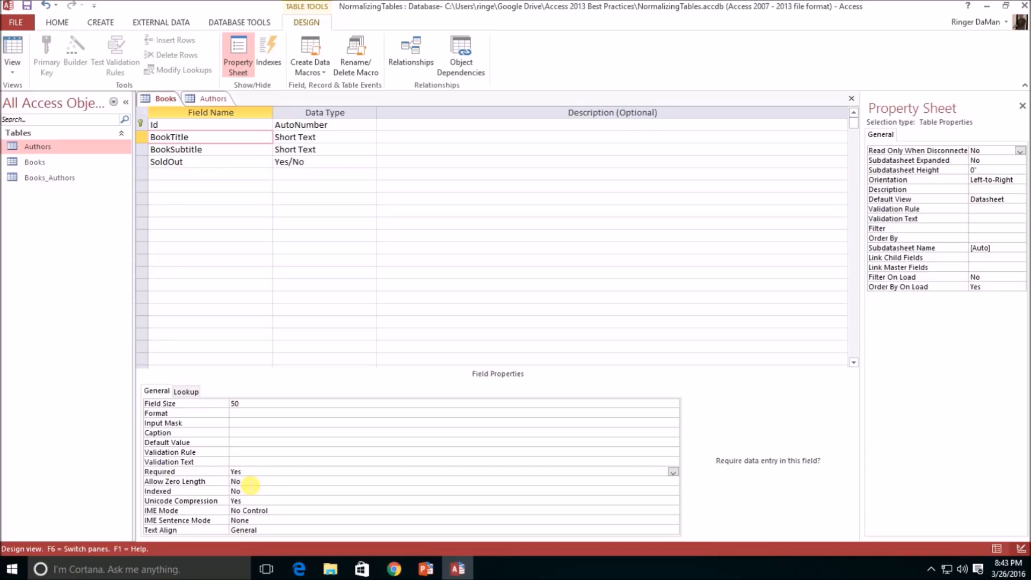
{"action": "left_click", "coordinate": [326, 139]}
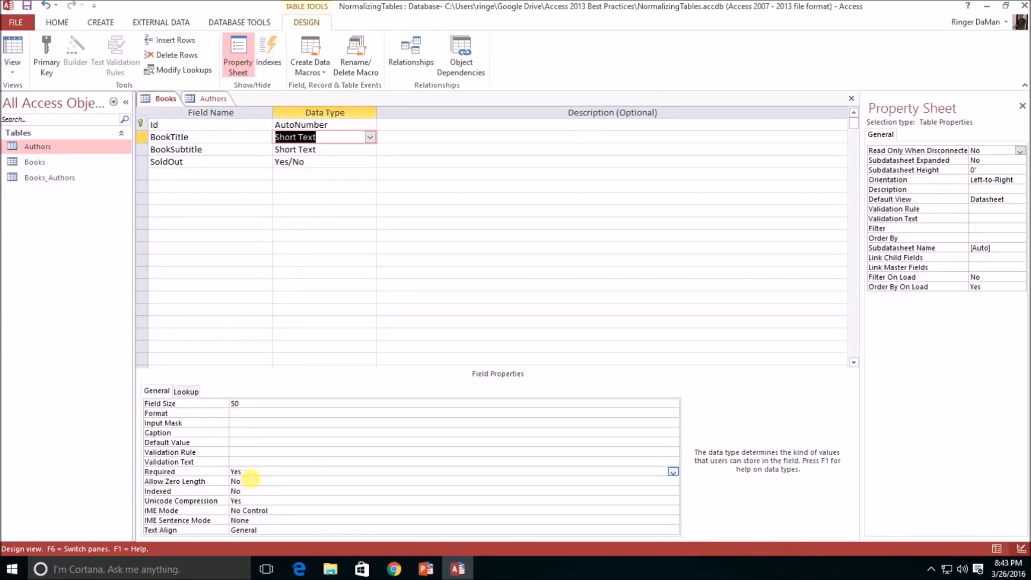
{"action": "left_click", "coordinate": [248, 472]}
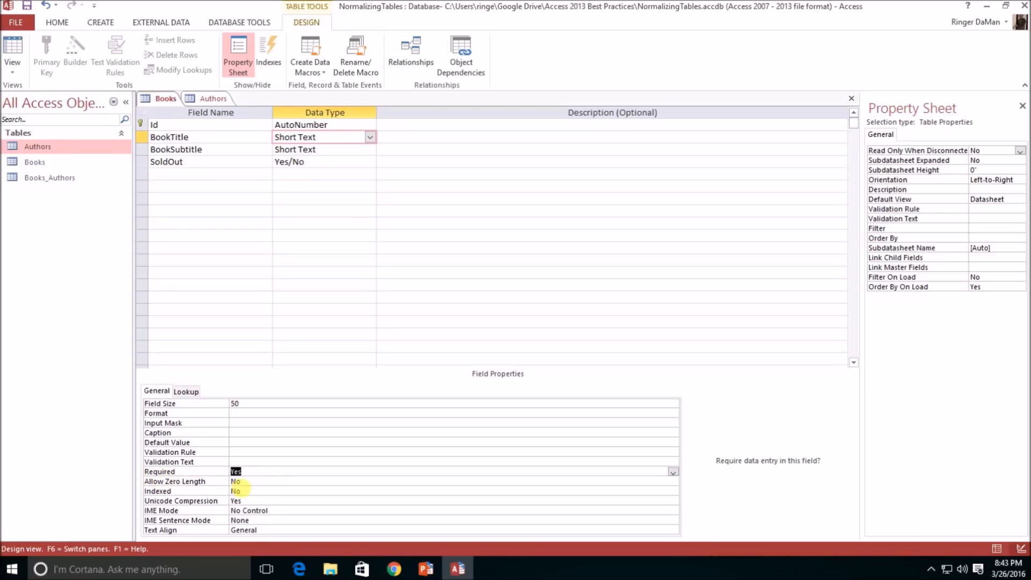
{"action": "left_click", "coordinate": [260, 481]}
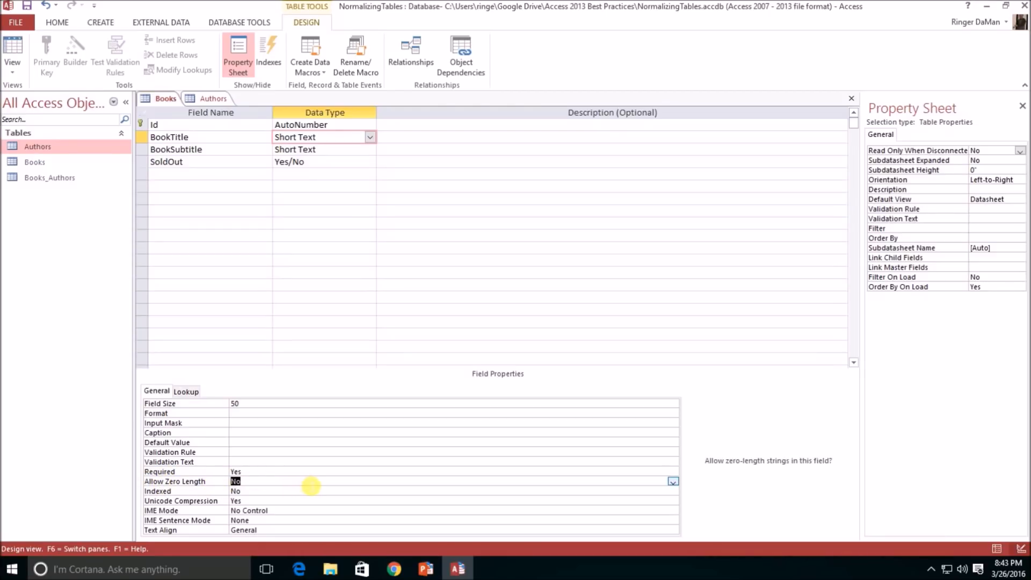
{"action": "left_click", "coordinate": [178, 492]}
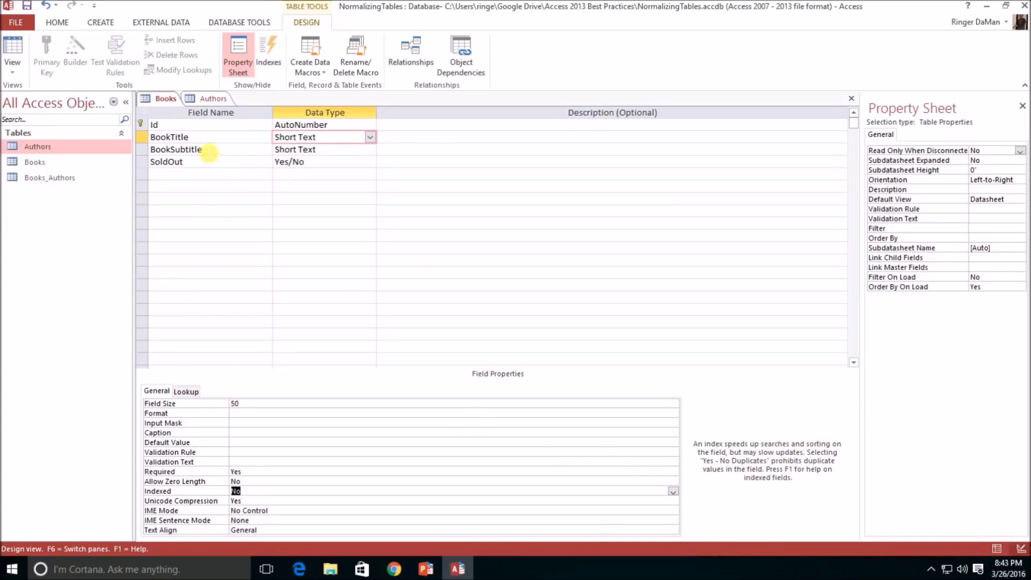
{"action": "left_click", "coordinate": [210, 142]}
{"action": "key", "text": "F2"}
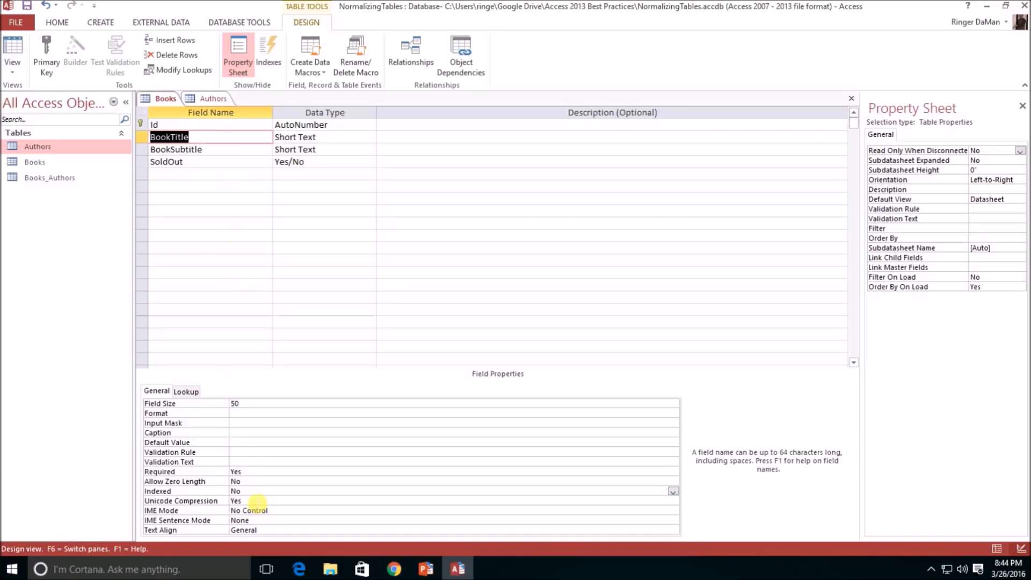
Step: Set the BookTitle field's Indexed property to Yes (Duplicates OK)
{"action": "left_click", "coordinate": [258, 495]}
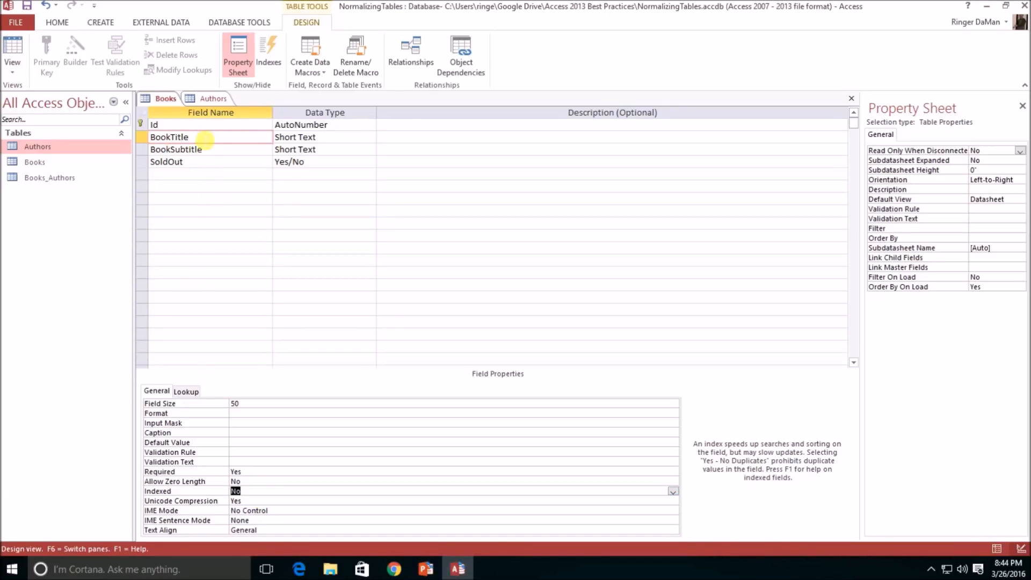
{"action": "left_click", "coordinate": [206, 141]}
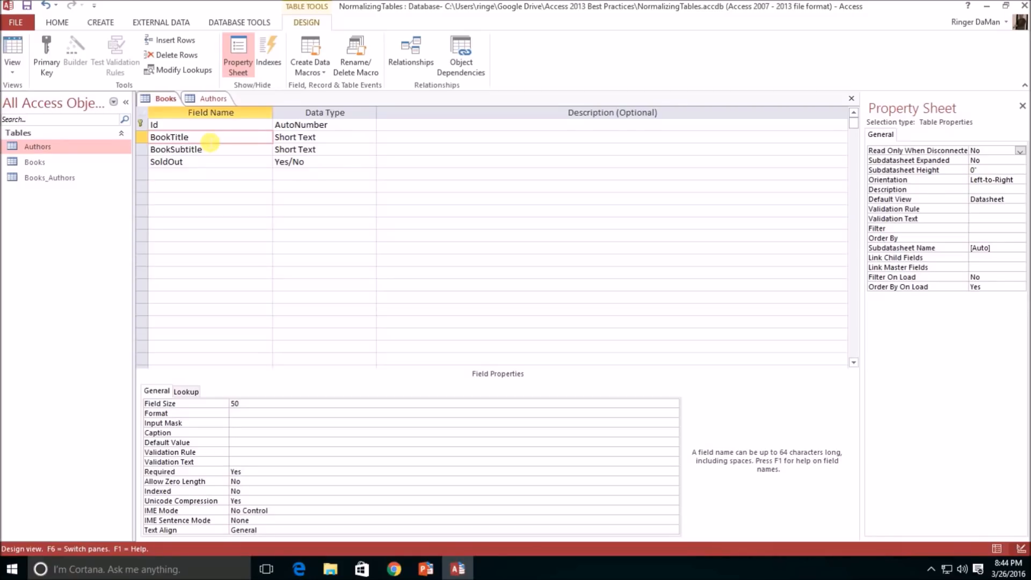
{"action": "double_click", "coordinate": [189, 138]}
{"action": "left_click", "coordinate": [258, 493]}
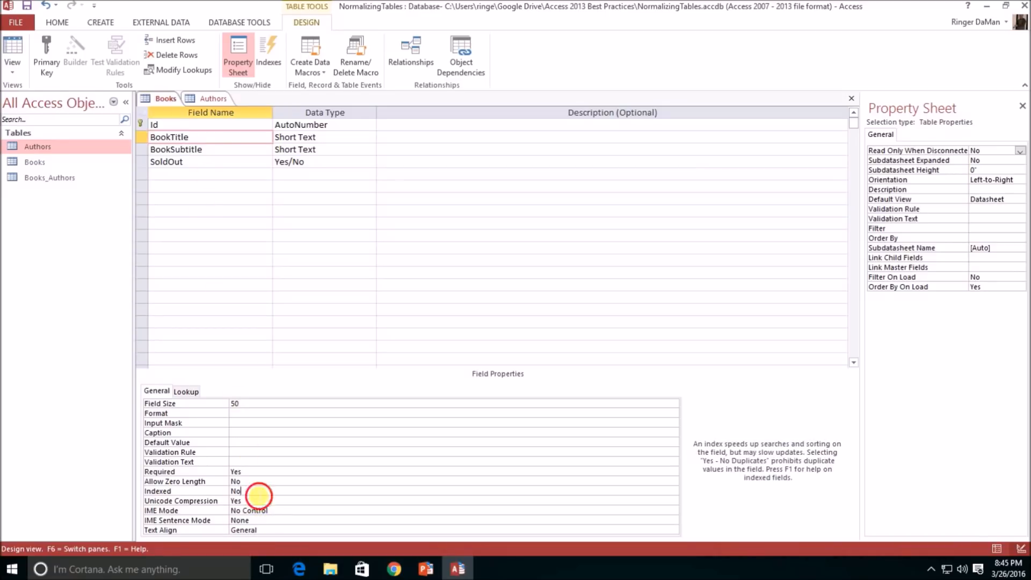
{"action": "left_click", "coordinate": [673, 491]}
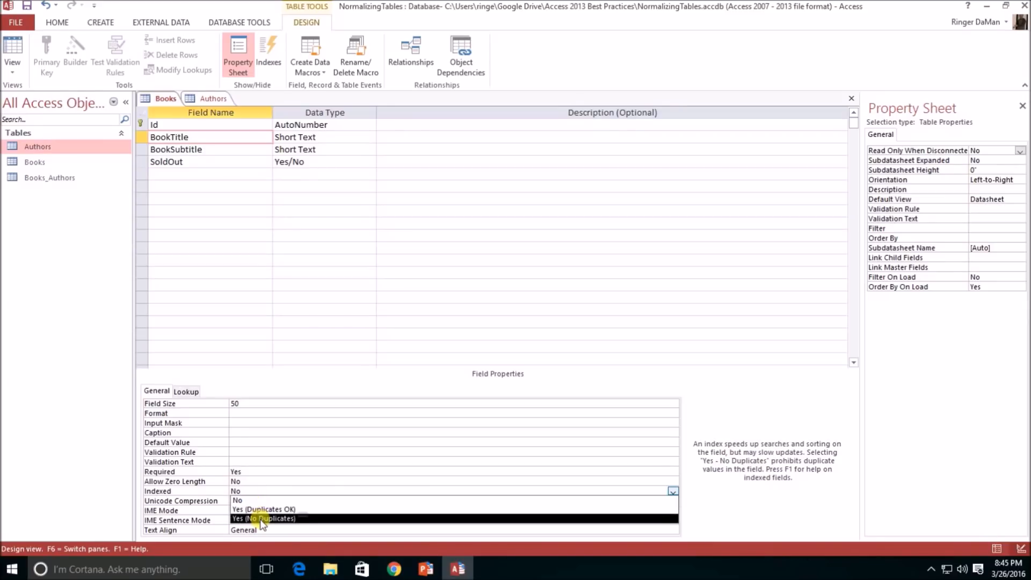
{"action": "left_click", "coordinate": [307, 510]}
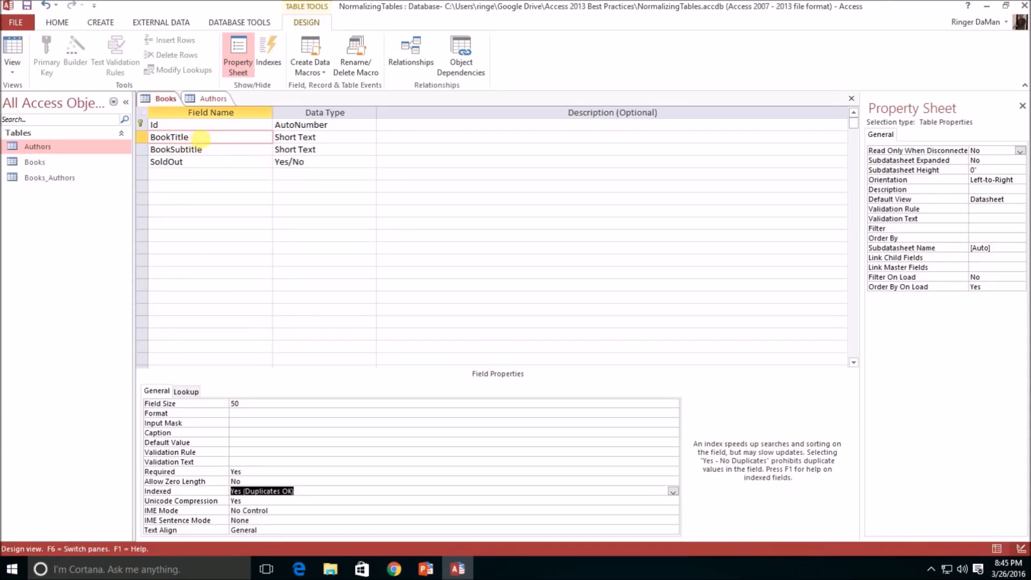
{"action": "left_click", "coordinate": [215, 137]}
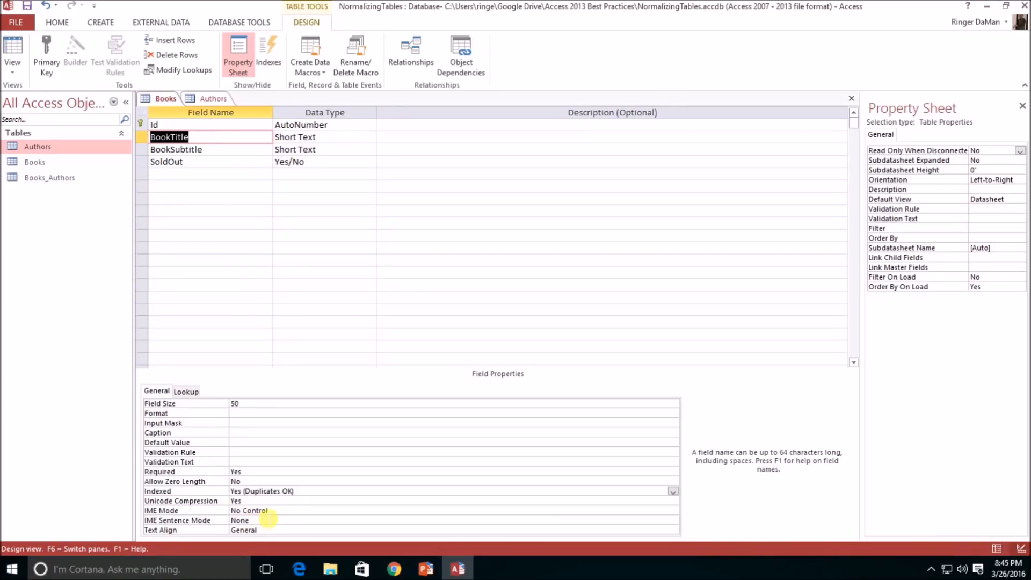
{"action": "left_click", "coordinate": [315, 491]}
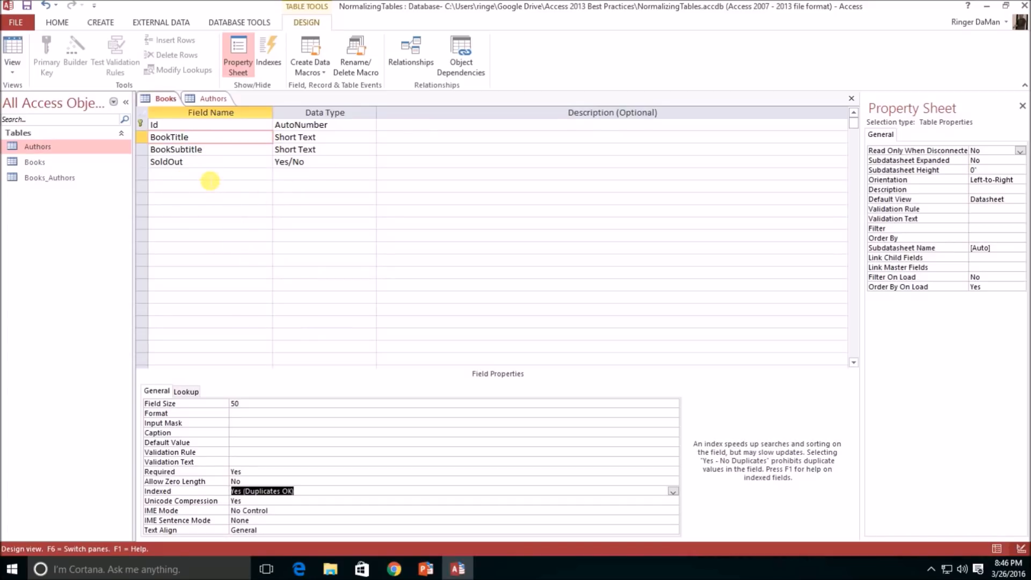
Step: Switch the BookTitle field's Unicode Compression to No and back to Yes
{"action": "left_click", "coordinate": [265, 504]}
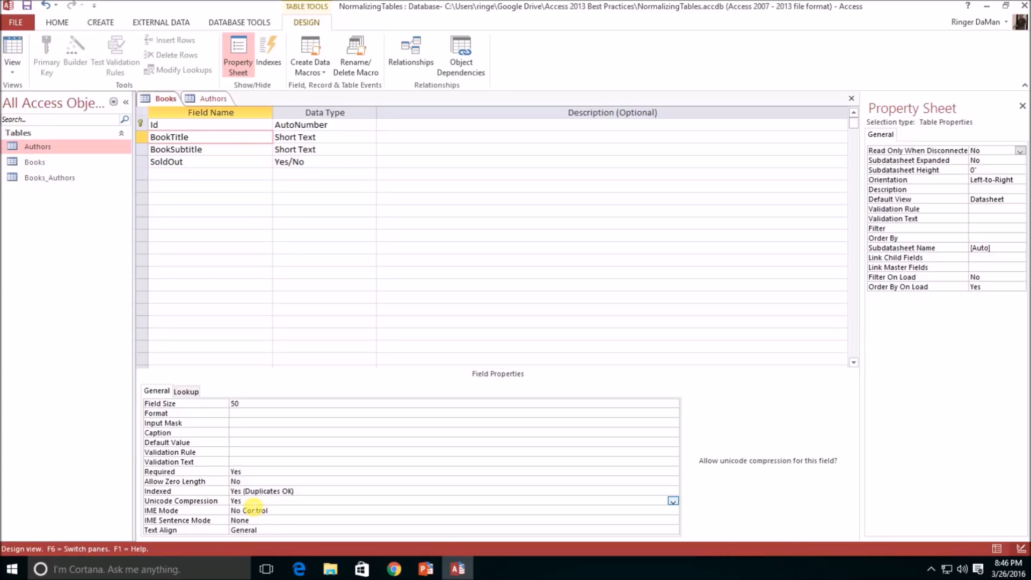
{"action": "left_click", "coordinate": [672, 502]}
{"action": "left_click", "coordinate": [264, 520]}
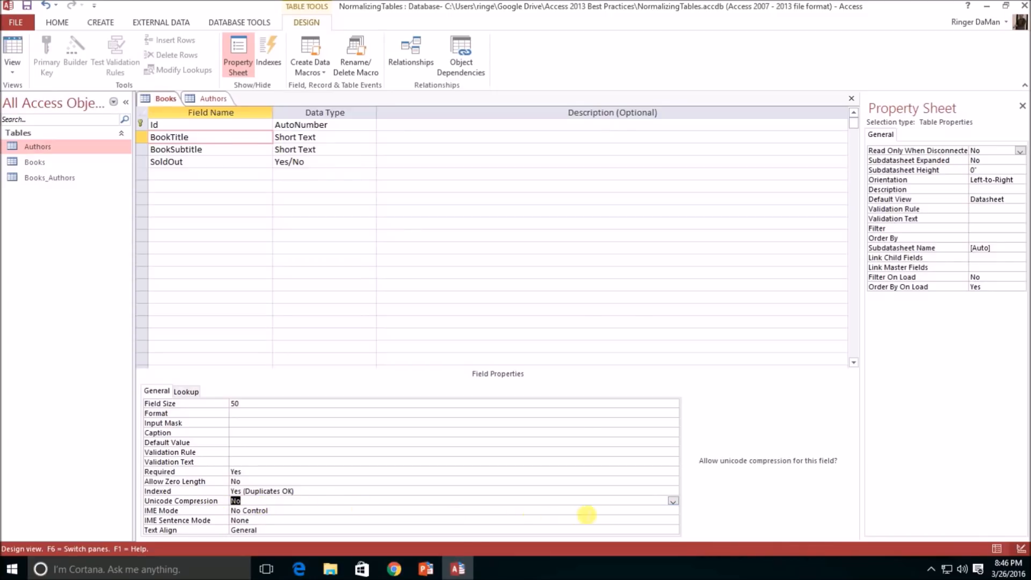
{"action": "left_click", "coordinate": [672, 504]}
{"action": "left_click", "coordinate": [325, 511]}
Step: Examine the IME Mode and Text Align properties of the BookTitle field
{"action": "left_click", "coordinate": [301, 512]}
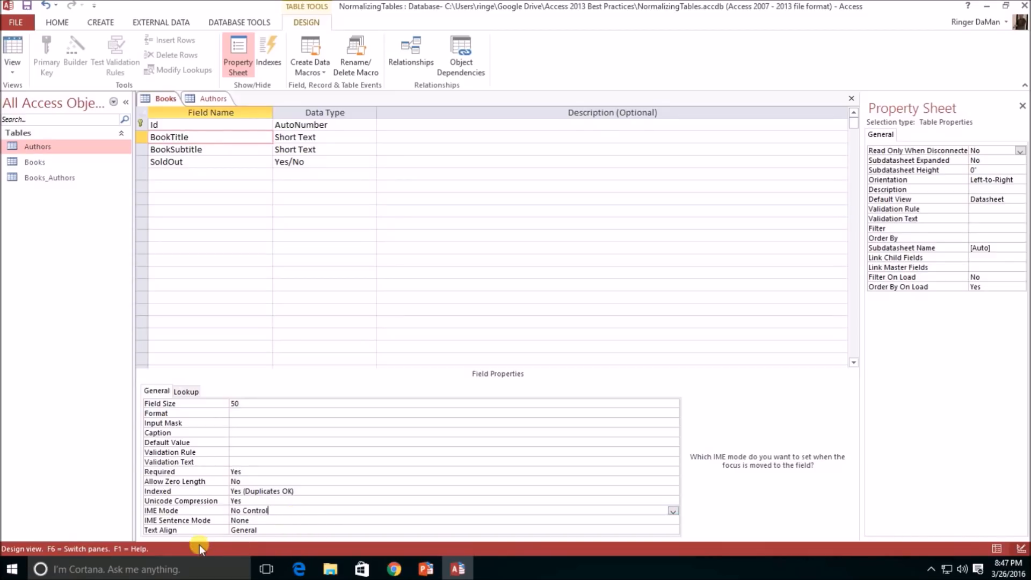
{"action": "left_click", "coordinate": [187, 532]}
{"action": "left_click", "coordinate": [271, 531]}
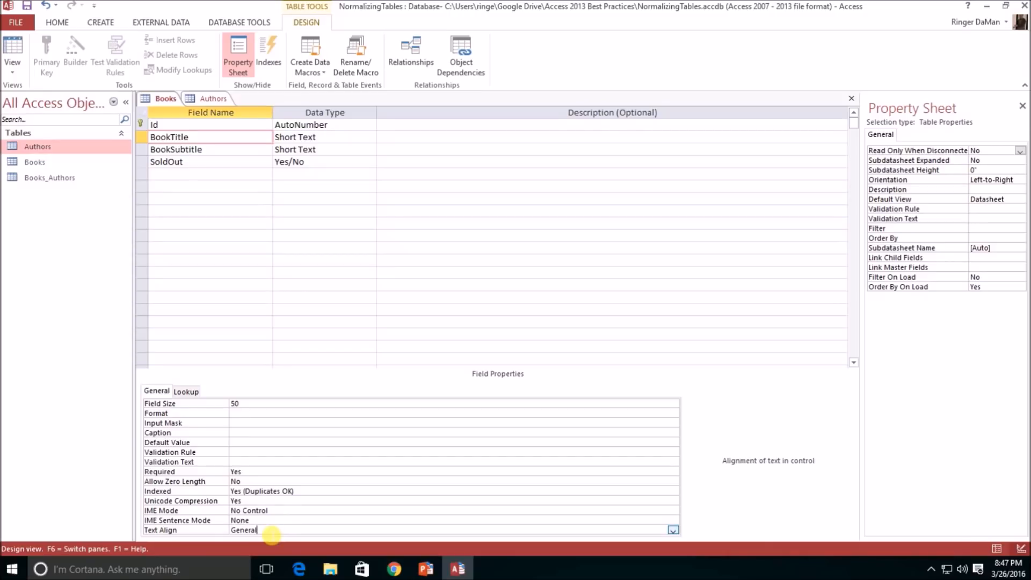
Step: Save the Books table while viewing it as a datasheet, and return it to Design view
{"action": "left_click", "coordinate": [14, 59]}
{"action": "key", "text": "Return"}
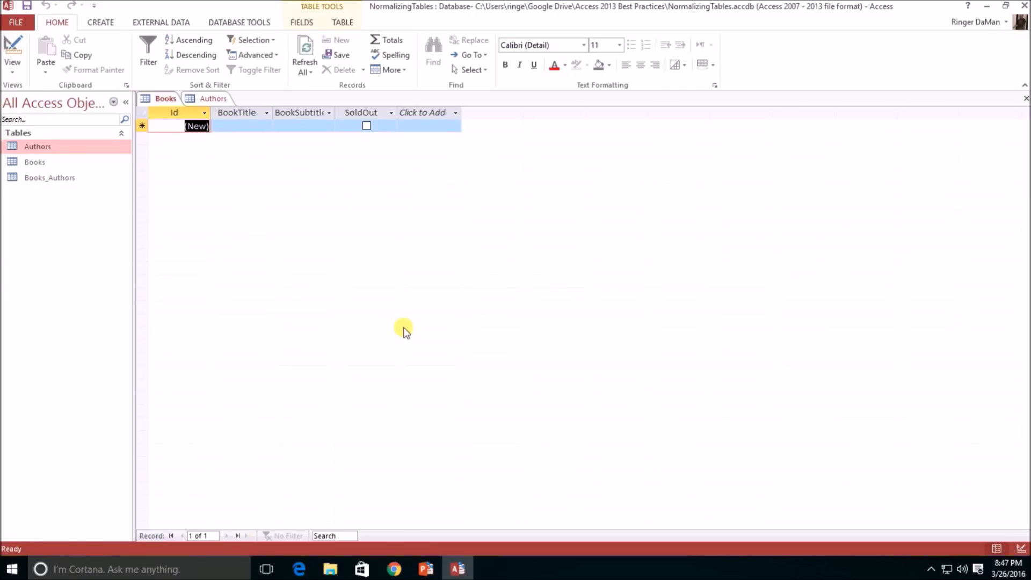
{"action": "right_click", "coordinate": [157, 99]}
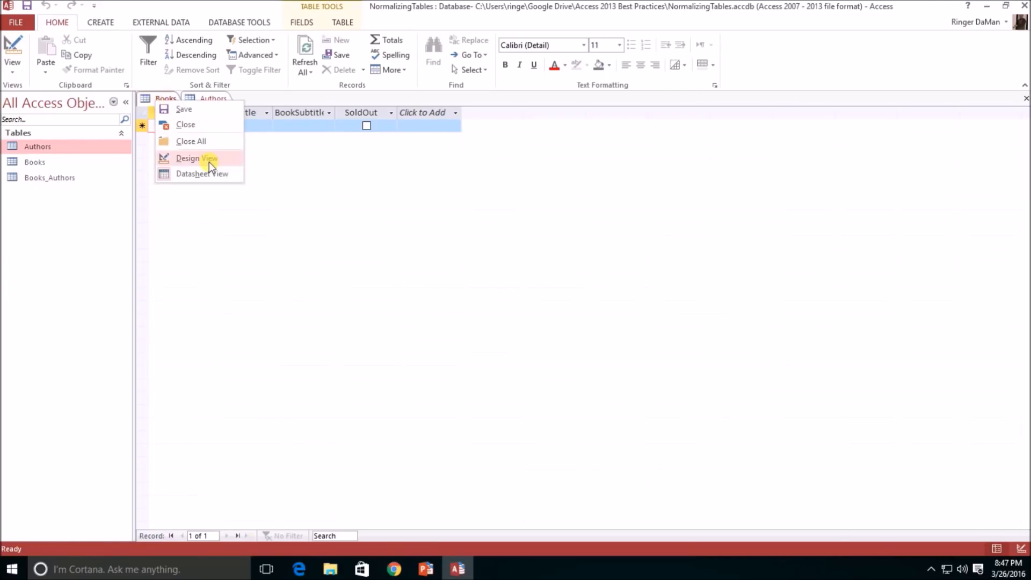
{"action": "left_click", "coordinate": [208, 161]}
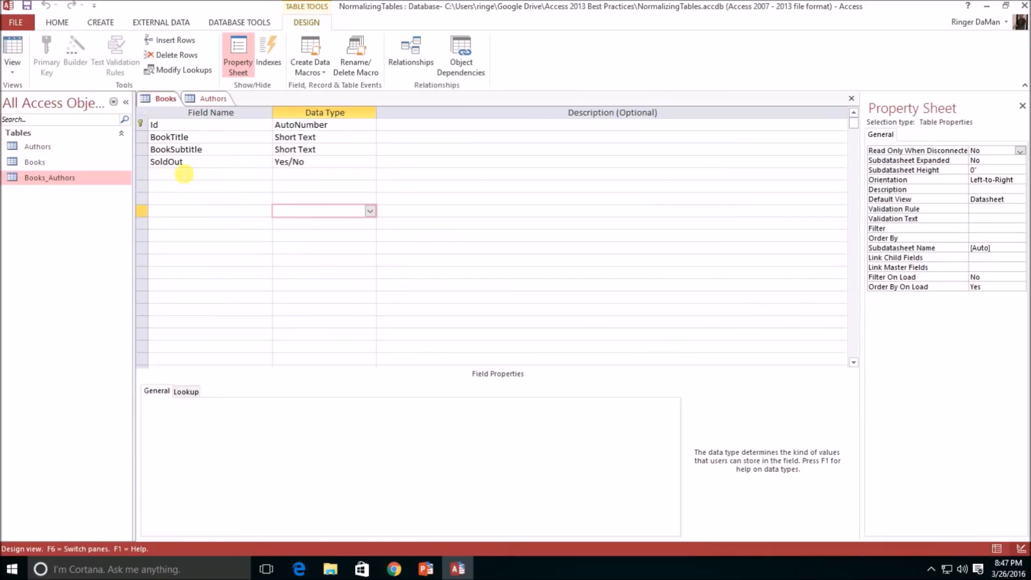
Step: Add a Cost field with the Number data type to the Books table
{"action": "left_click", "coordinate": [177, 174]}
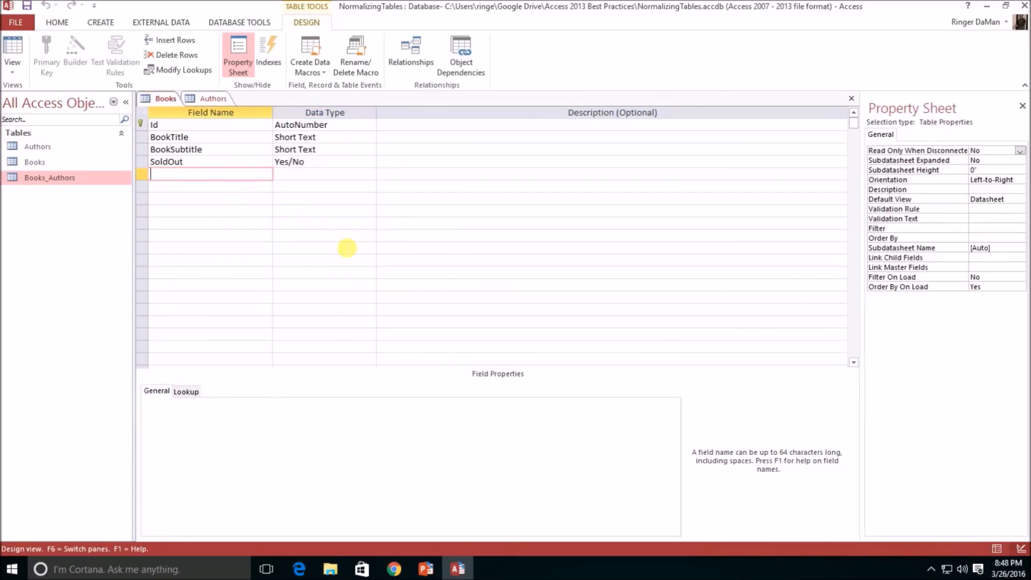
{"action": "type", "text": "Cost"}
{"action": "key", "text": "Tab"}
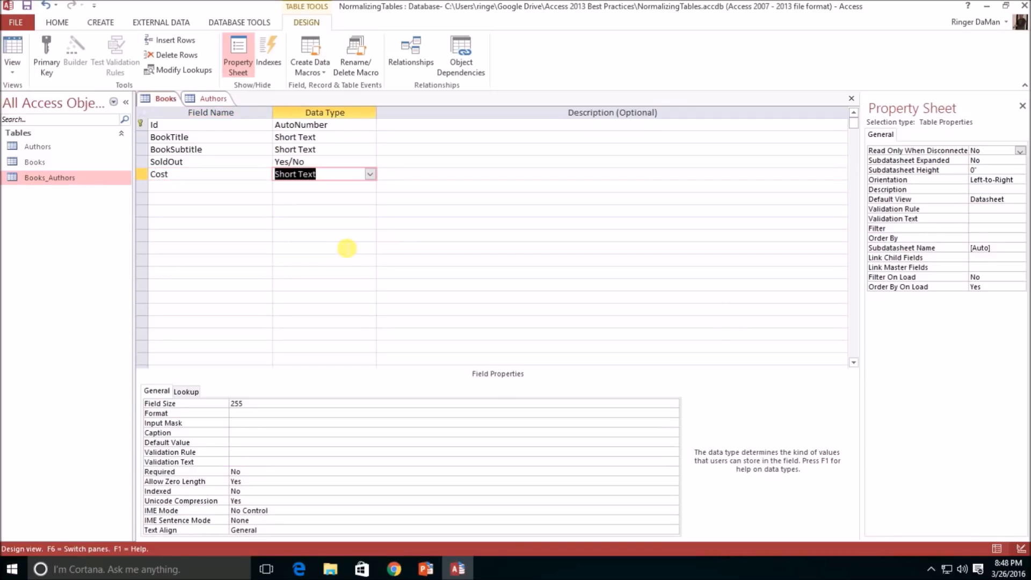
{"action": "type", "text": "number"}
{"action": "key", "text": "Tab"}
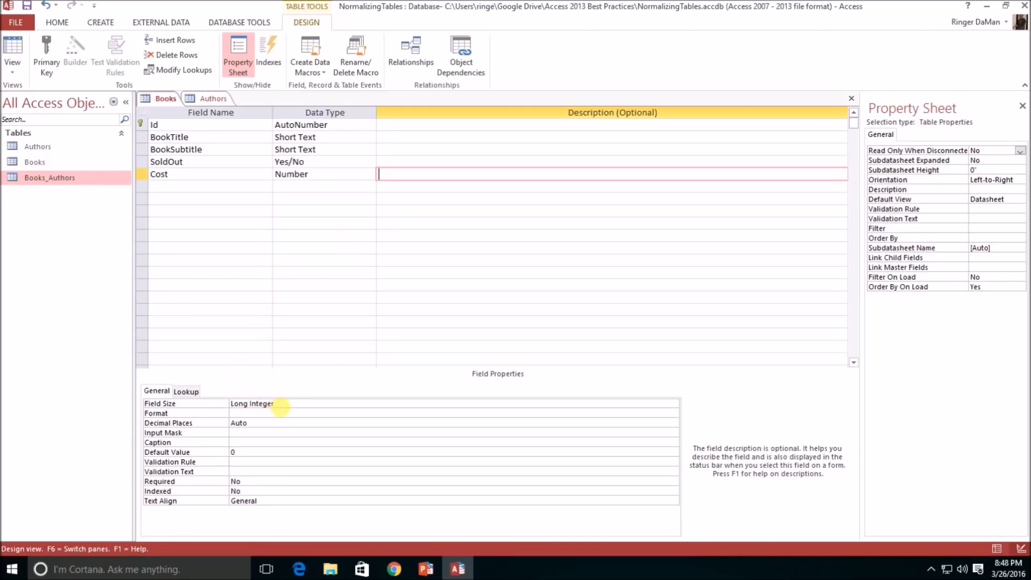
Step: Set the Cost field's Field Size to Decimal and its Precision to 2
{"action": "left_click", "coordinate": [287, 404]}
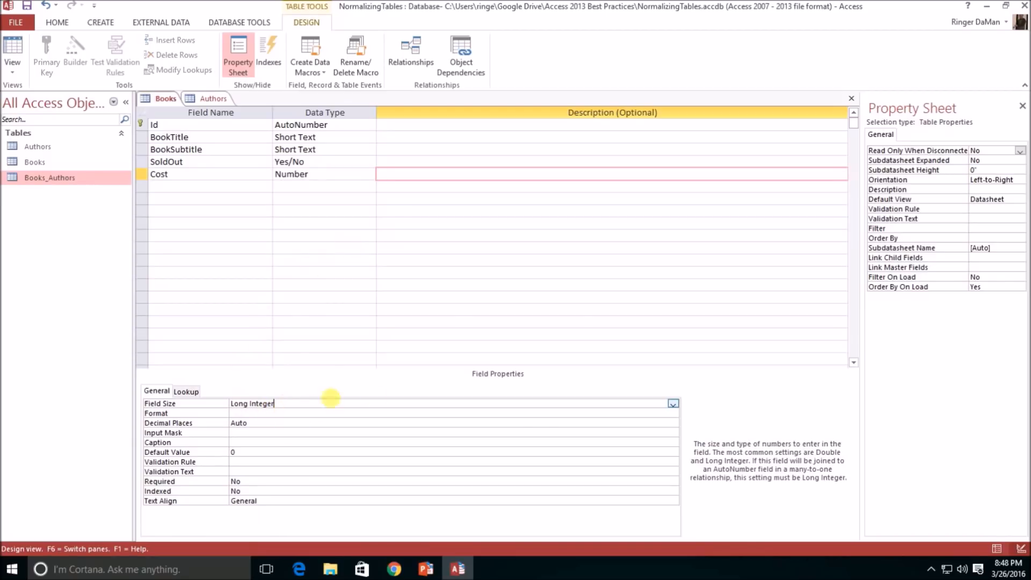
{"action": "left_click", "coordinate": [673, 404]}
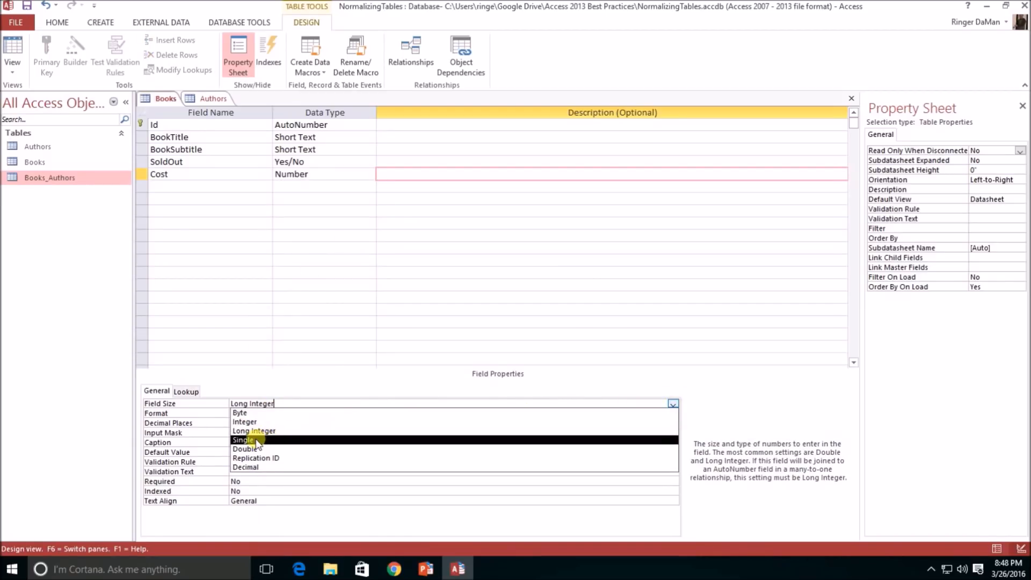
{"action": "left_click", "coordinate": [267, 468]}
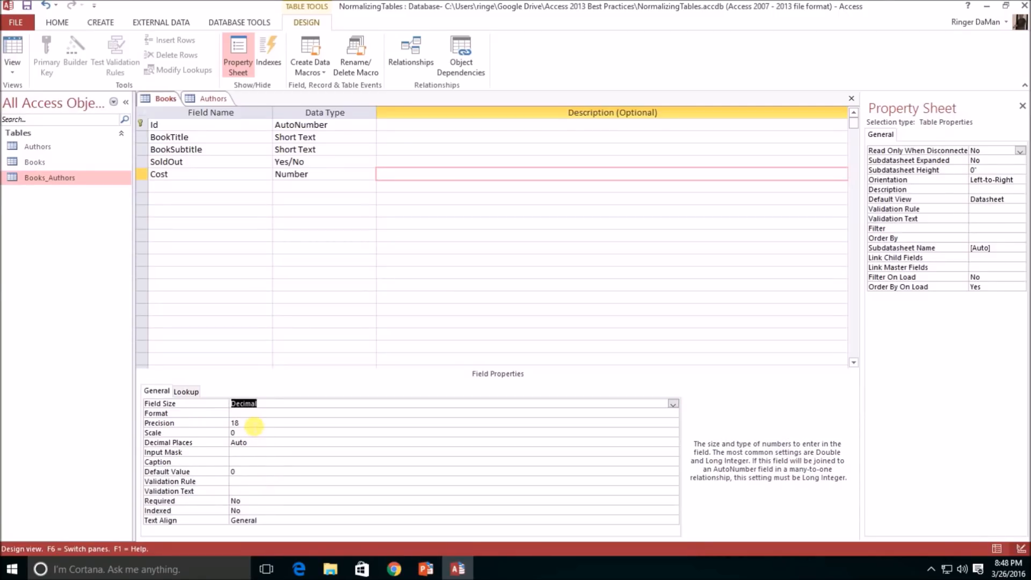
{"action": "left_click", "coordinate": [215, 422]}
{"action": "type", "text": "2"}
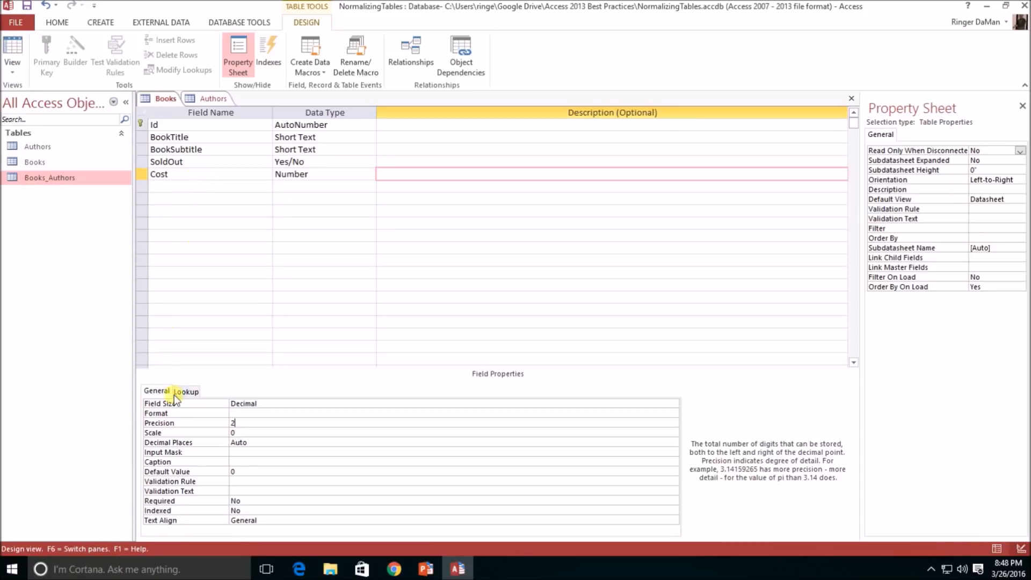
{"action": "double_click", "coordinate": [233, 422]}
Step: Change the Cost field's data type to Currency
{"action": "left_click", "coordinate": [338, 177]}
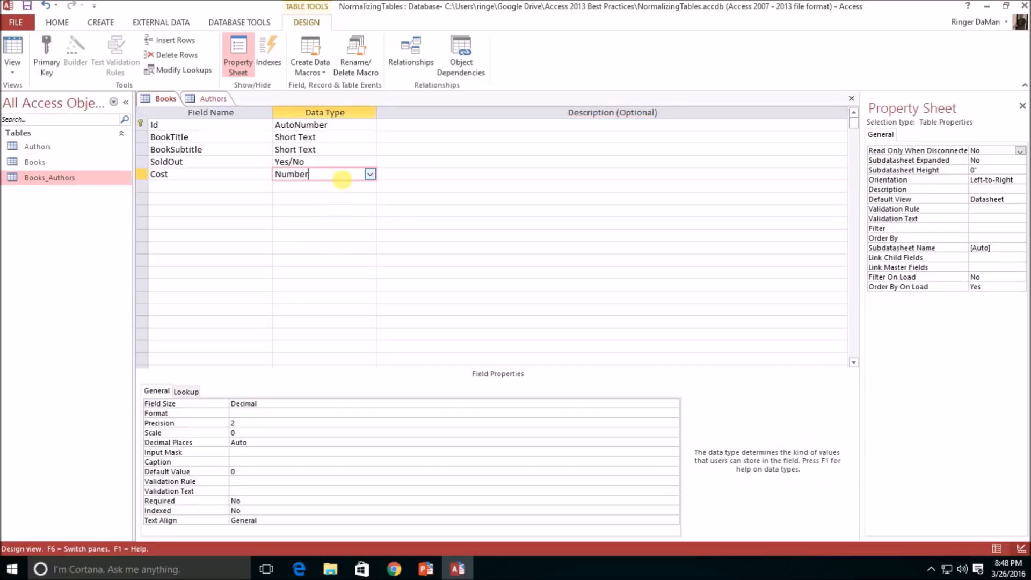
{"action": "left_click", "coordinate": [370, 175]}
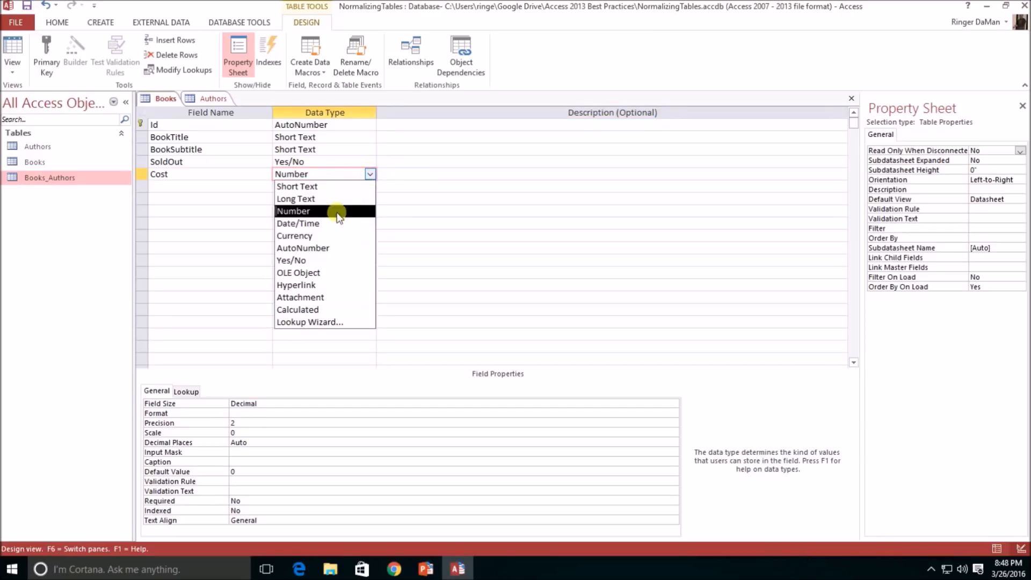
{"action": "left_click", "coordinate": [300, 236]}
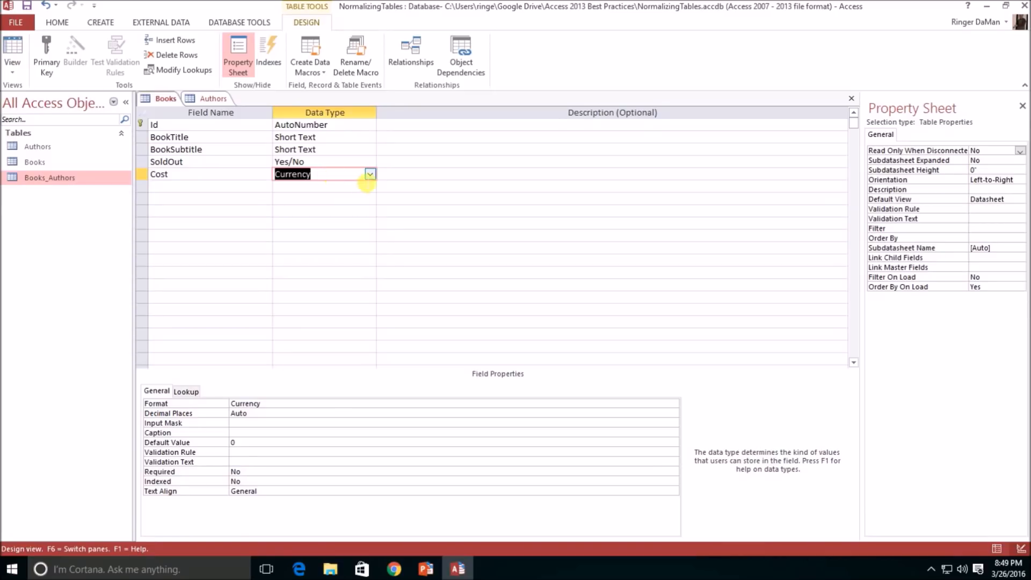
Step: Switch the Cost field's data type to Number and back to Currency
{"action": "left_click", "coordinate": [369, 174]}
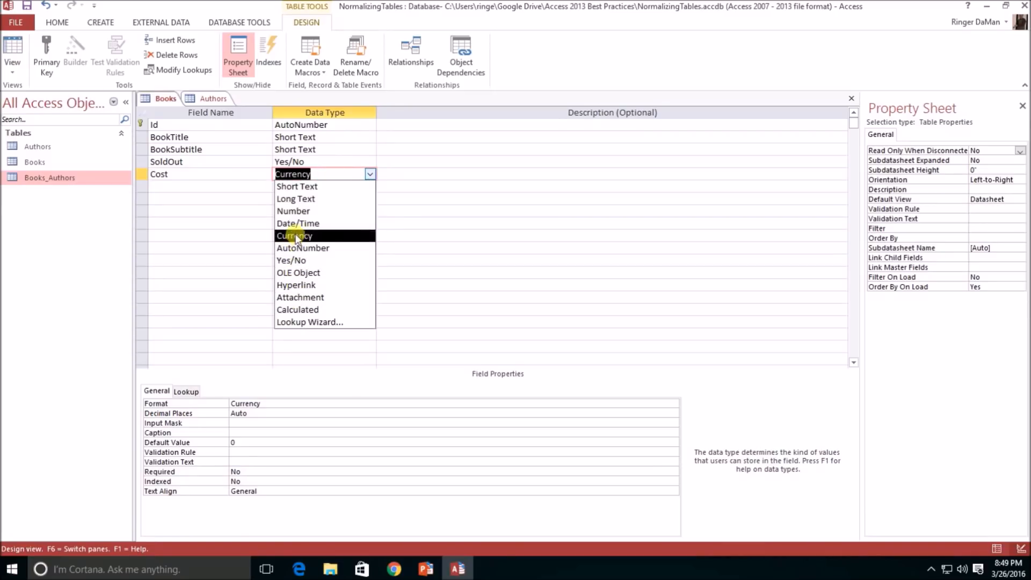
{"action": "left_click", "coordinate": [298, 211]}
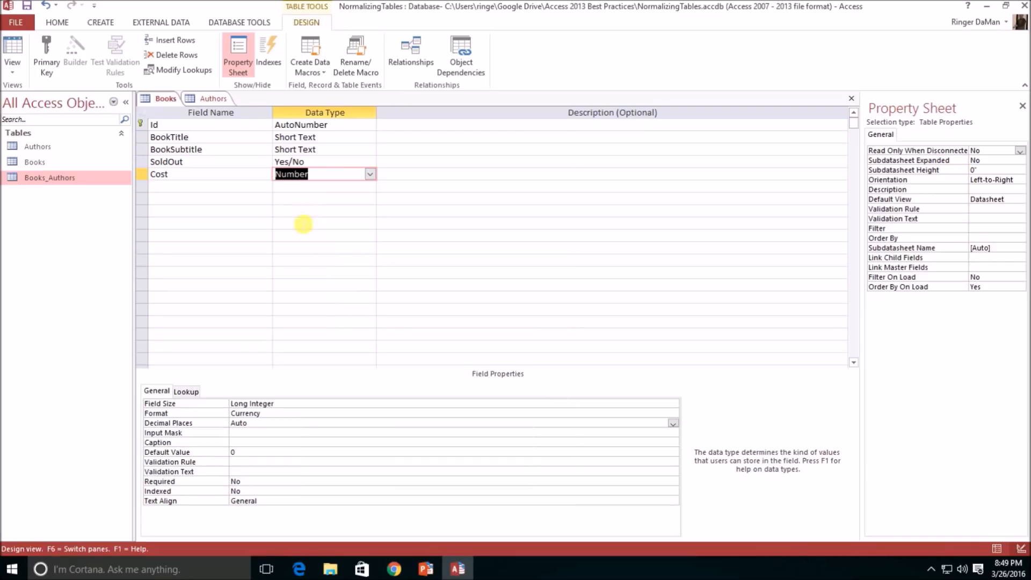
{"action": "left_click", "coordinate": [369, 174]}
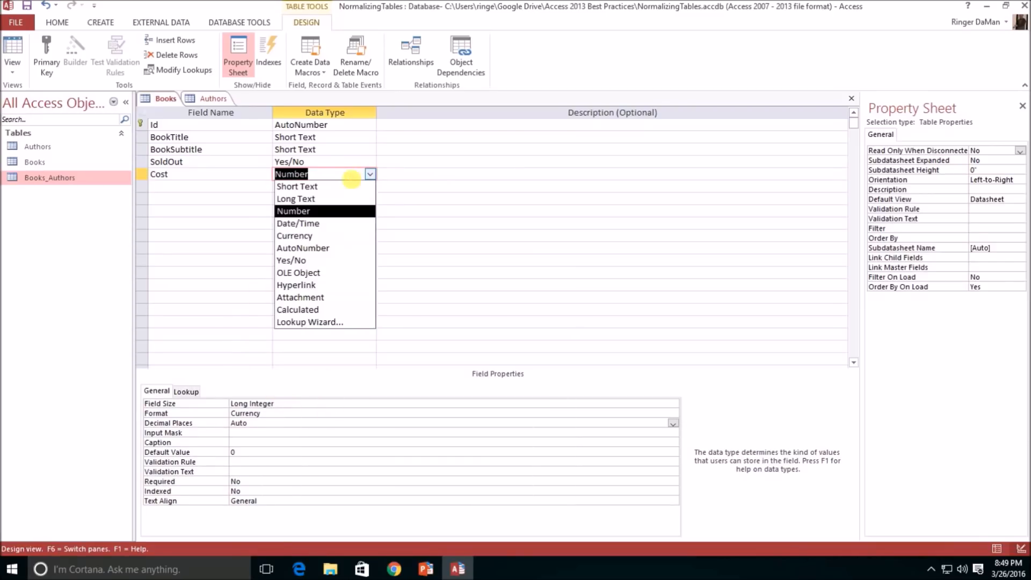
{"action": "left_click", "coordinate": [293, 235]}
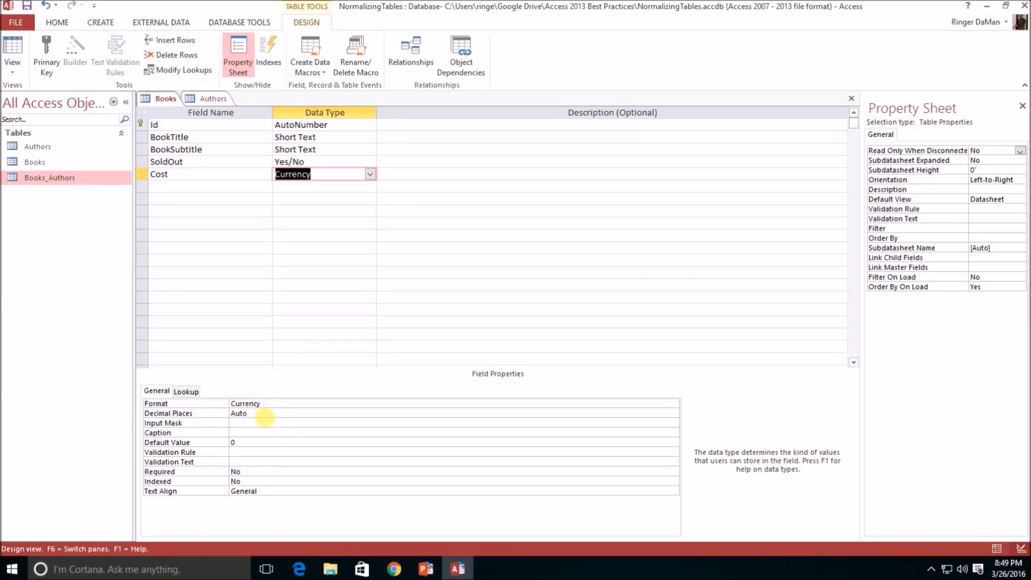
Step: Examine the Cost field's Decimal Places, Required and Indexed properties, keeping Decimal Places at Auto and the data type as Currency
{"action": "left_click", "coordinate": [266, 413]}
{"action": "left_click", "coordinate": [673, 413]}
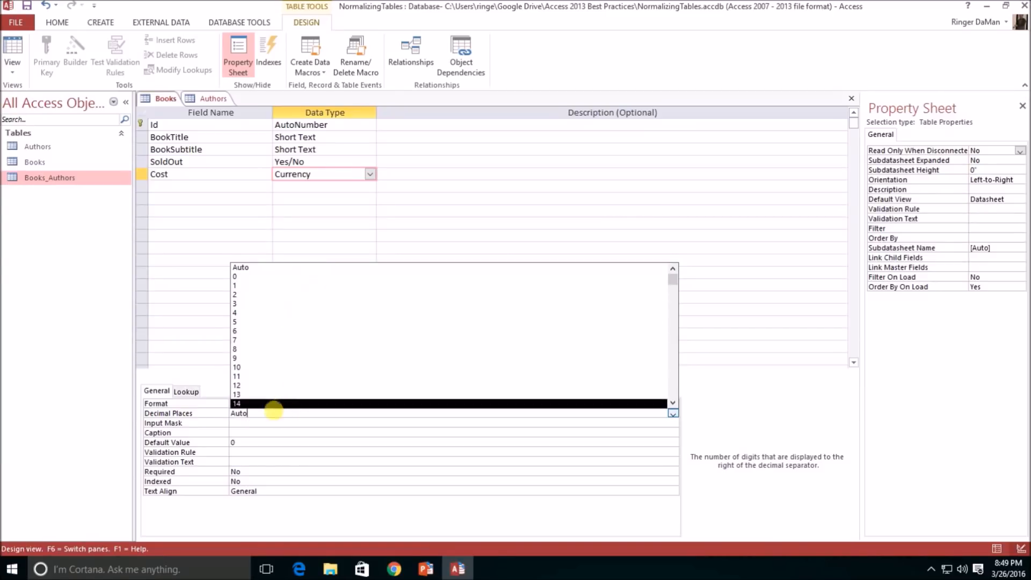
{"action": "left_click", "coordinate": [248, 268]}
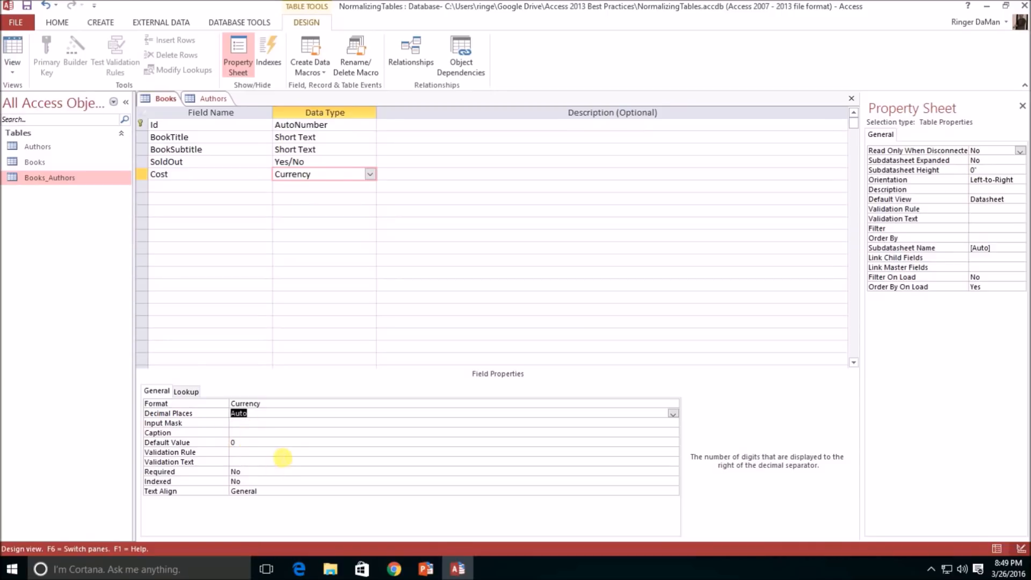
{"action": "left_click", "coordinate": [289, 472]}
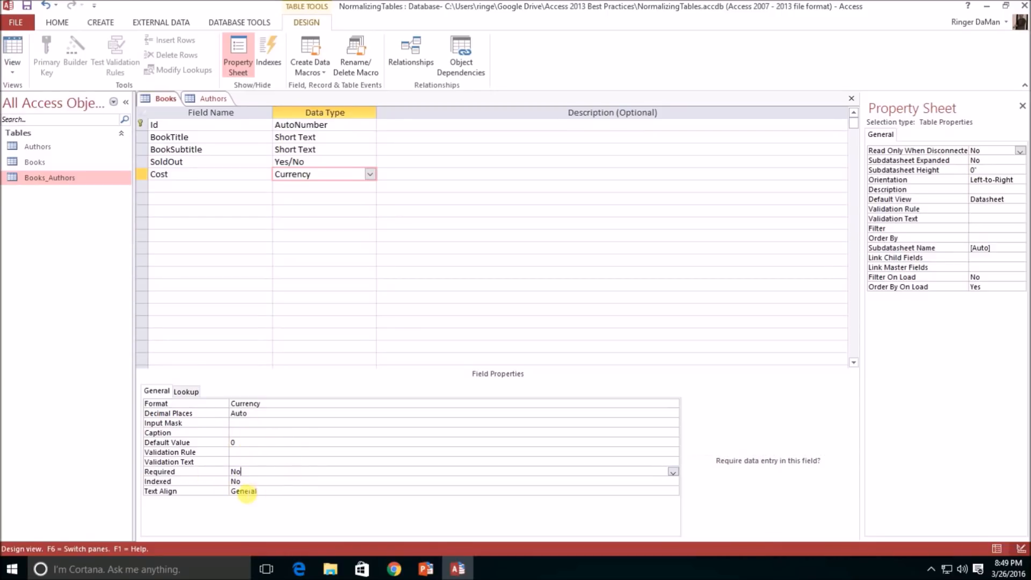
{"action": "left_click", "coordinate": [263, 484]}
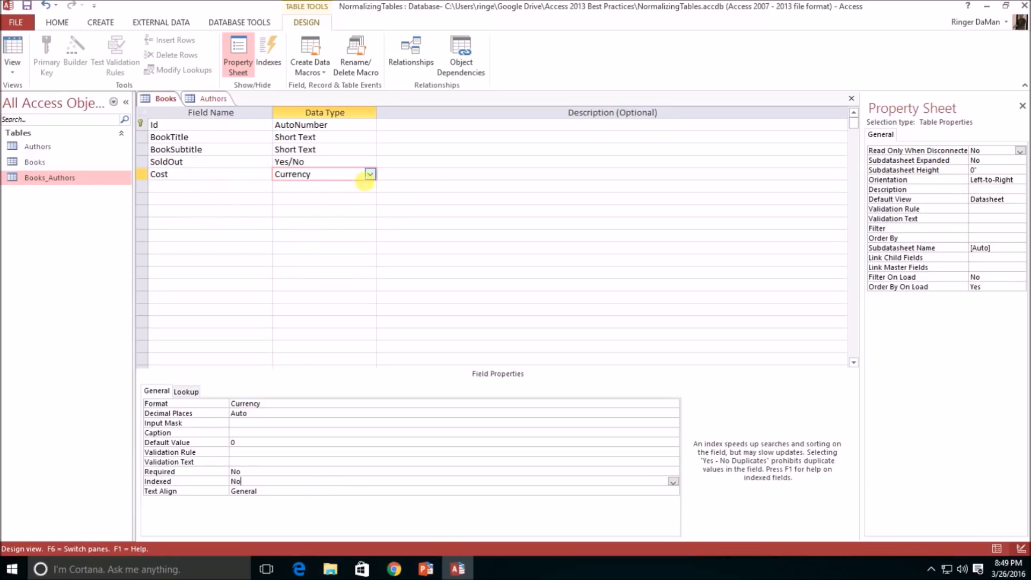
{"action": "left_click", "coordinate": [369, 174]}
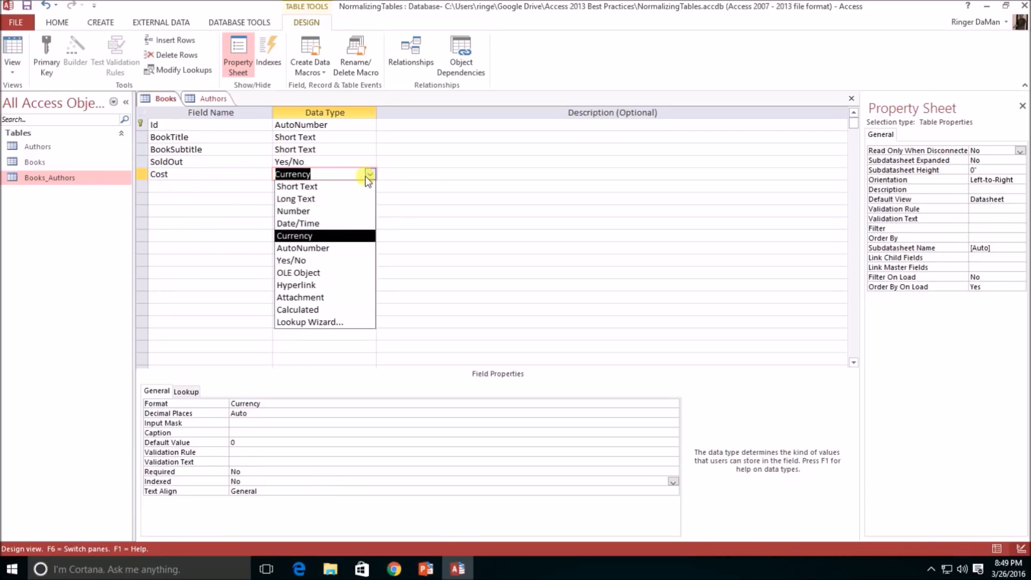
{"action": "left_click", "coordinate": [302, 237]}
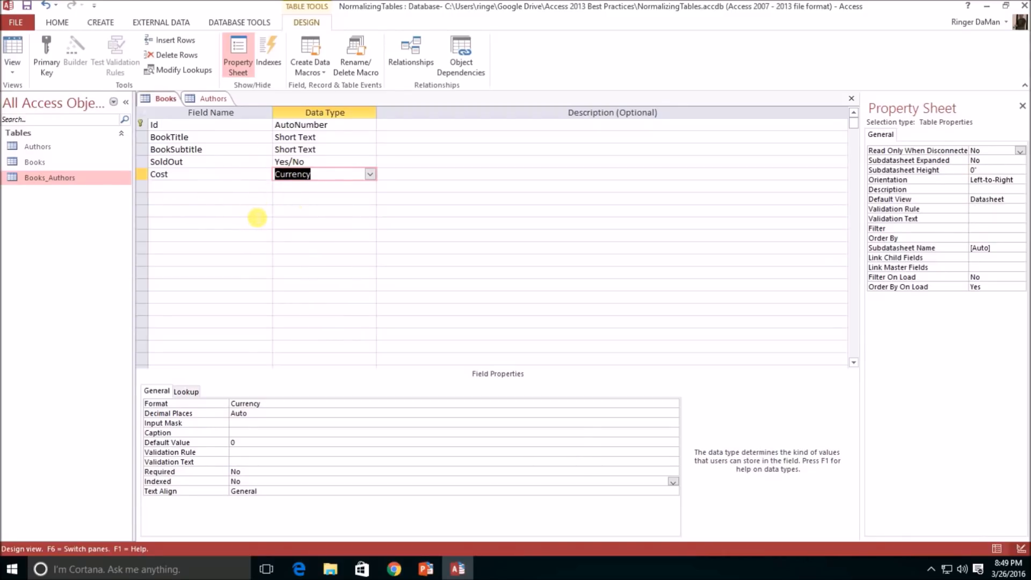
Step: Examine the Field Size property of the BookTitle field
{"action": "left_click", "coordinate": [189, 177]}
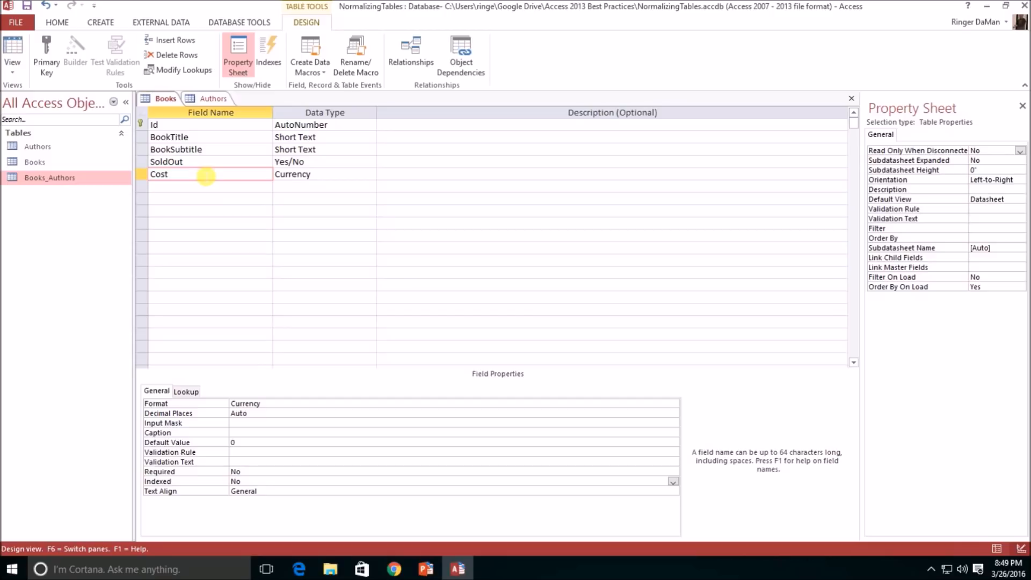
{"action": "left_click", "coordinate": [341, 136]}
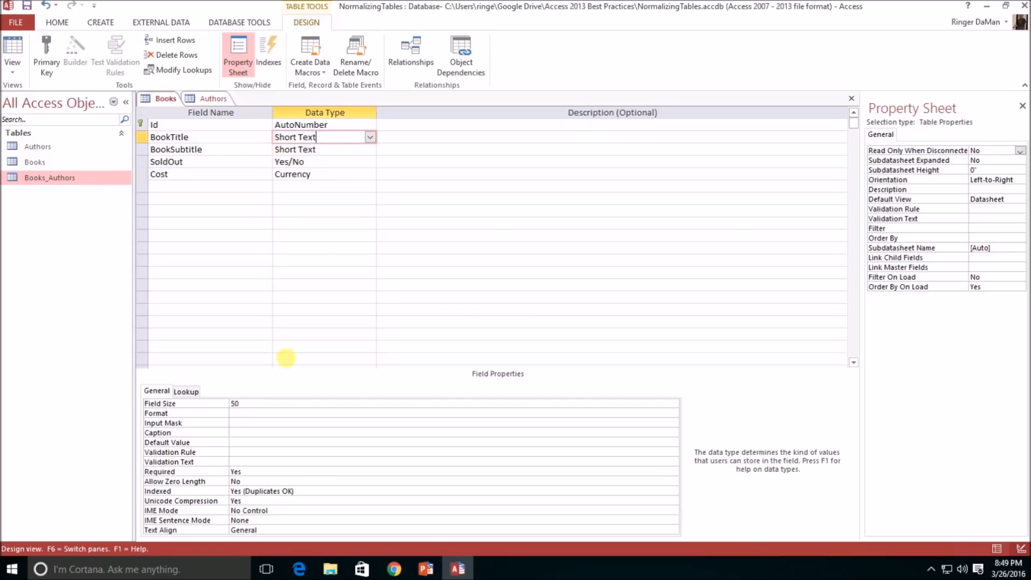
{"action": "left_click", "coordinate": [247, 404]}
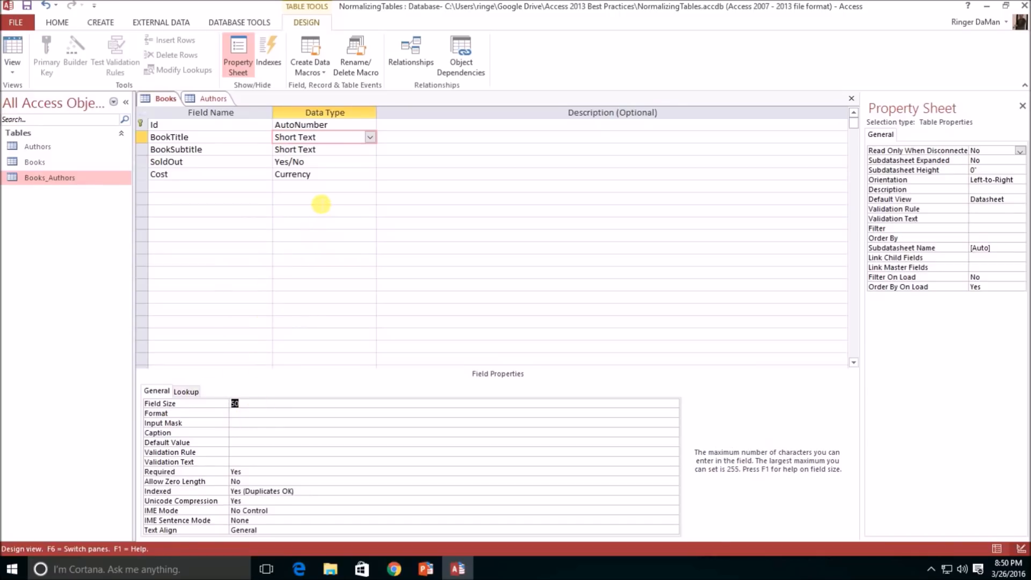
Step: Switch the Cost field to Number to view its Field Size options, and return its data type to Currency
{"action": "left_click", "coordinate": [320, 178]}
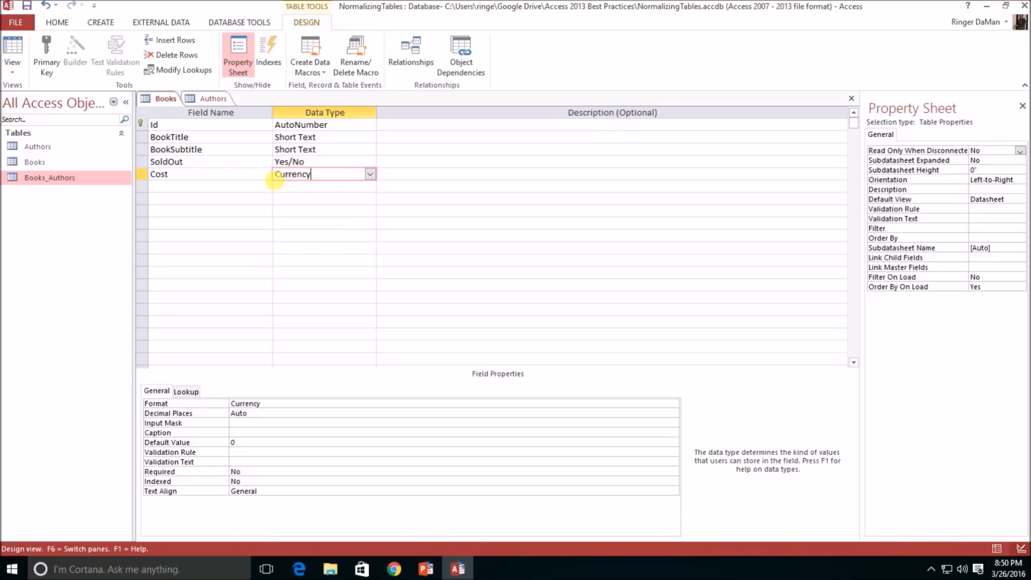
{"action": "left_click", "coordinate": [371, 174]}
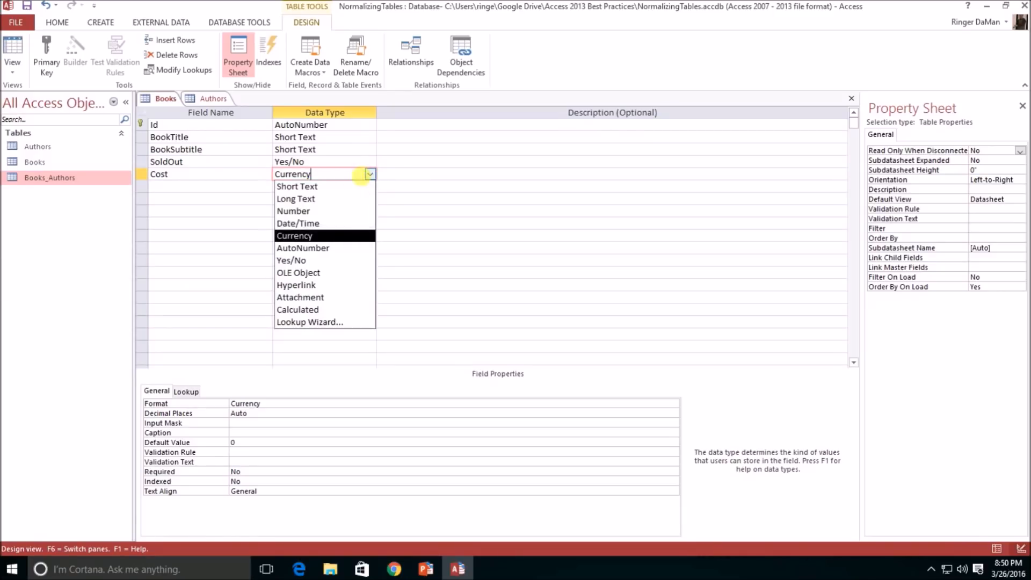
{"action": "left_click", "coordinate": [312, 212]}
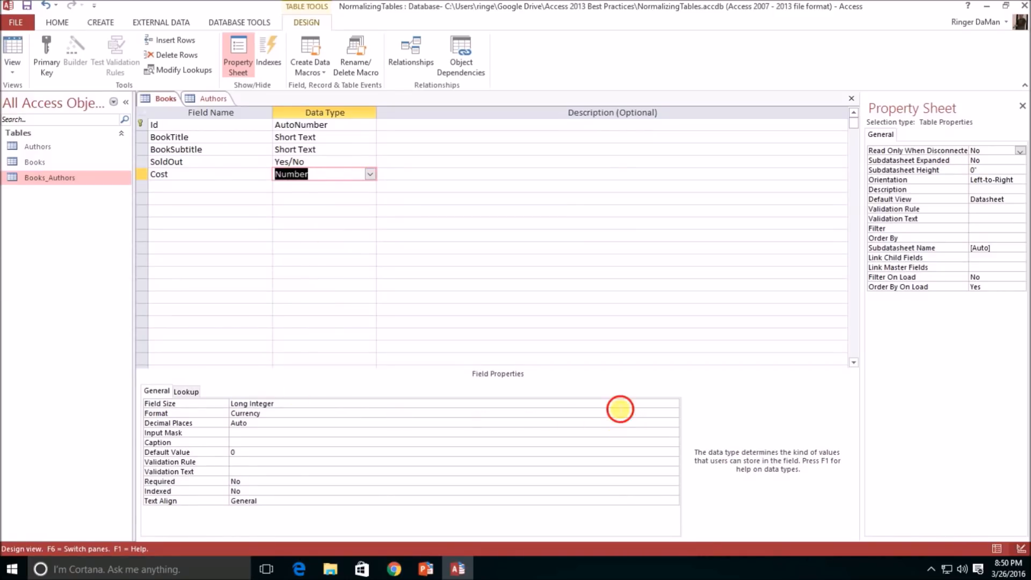
{"action": "left_click", "coordinate": [673, 404]}
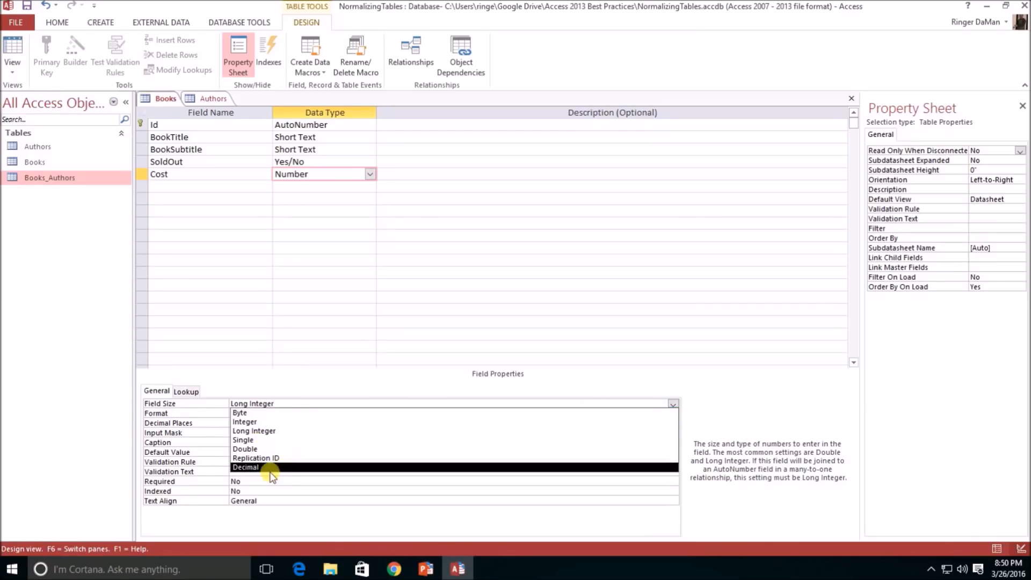
{"action": "left_click", "coordinate": [408, 174]}
{"action": "left_click", "coordinate": [335, 175]}
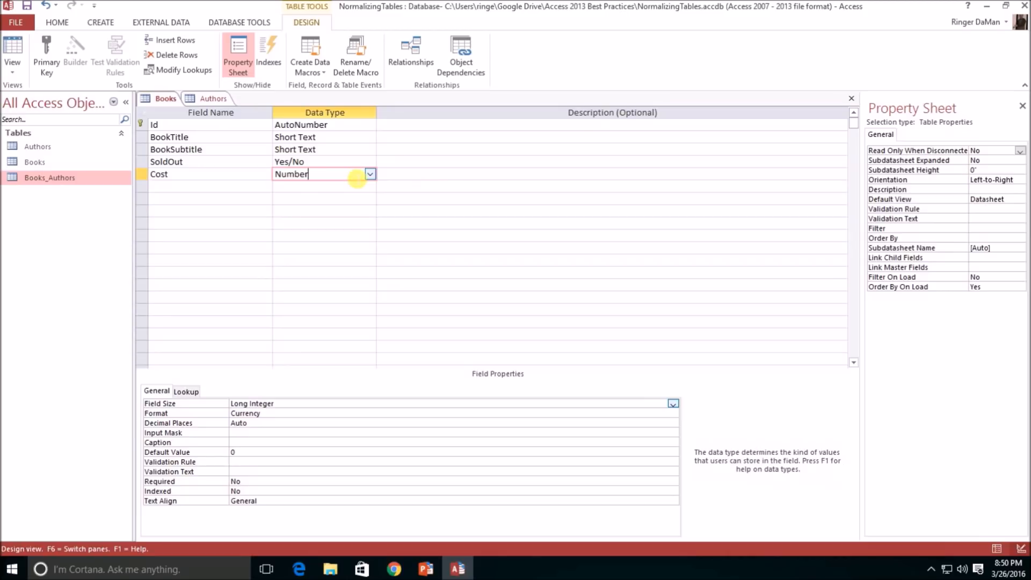
{"action": "left_click", "coordinate": [370, 173]}
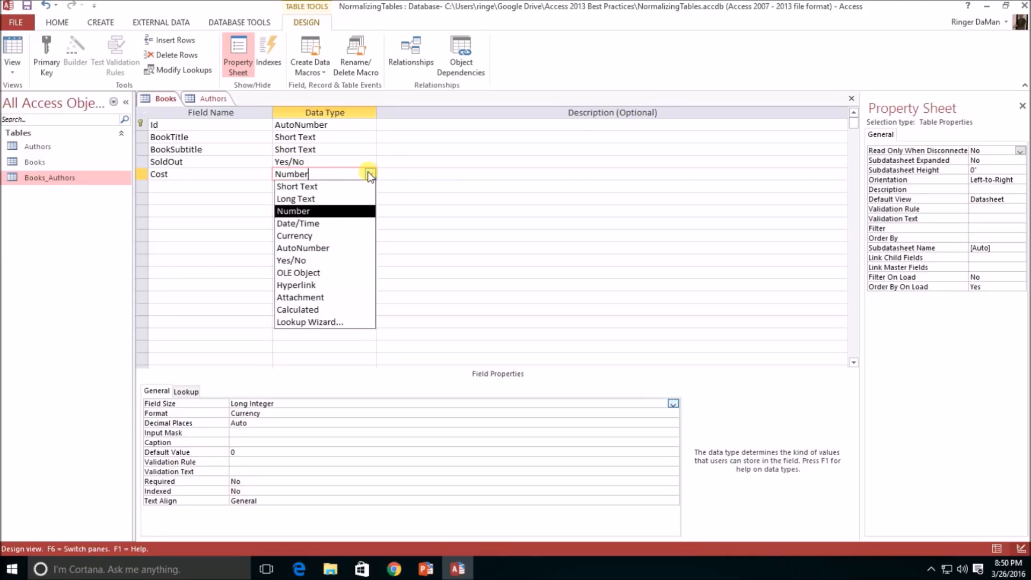
{"action": "left_click", "coordinate": [315, 236]}
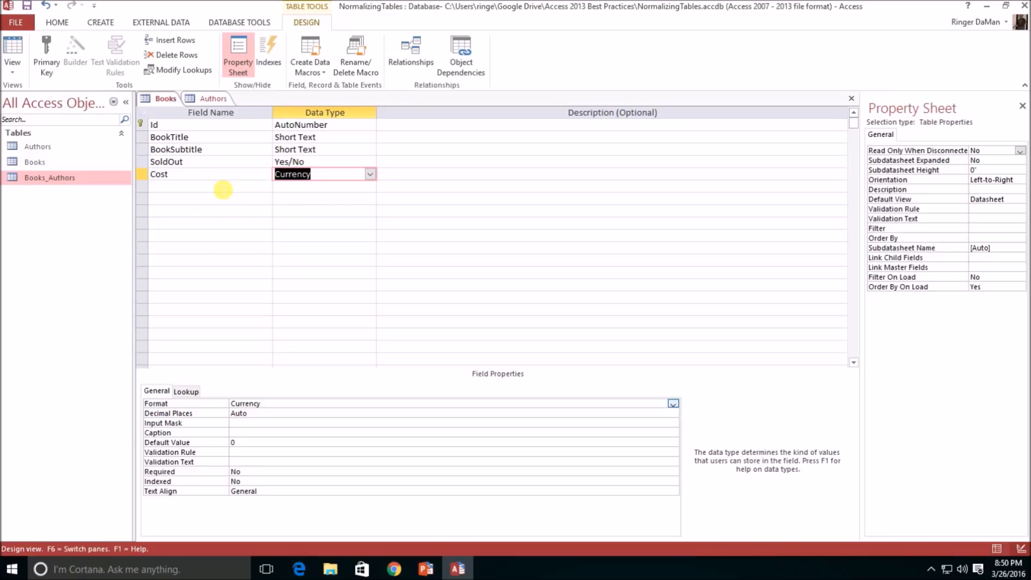
Step: Try to change the Field Size of the Books table's Id field to Replication ID
{"action": "left_click", "coordinate": [347, 126]}
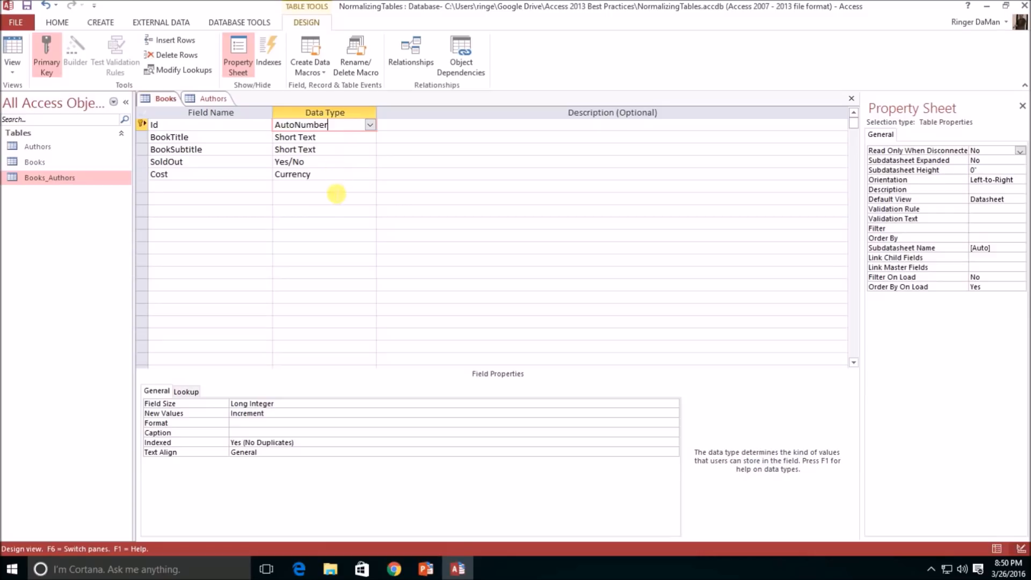
{"action": "left_click", "coordinate": [275, 406]}
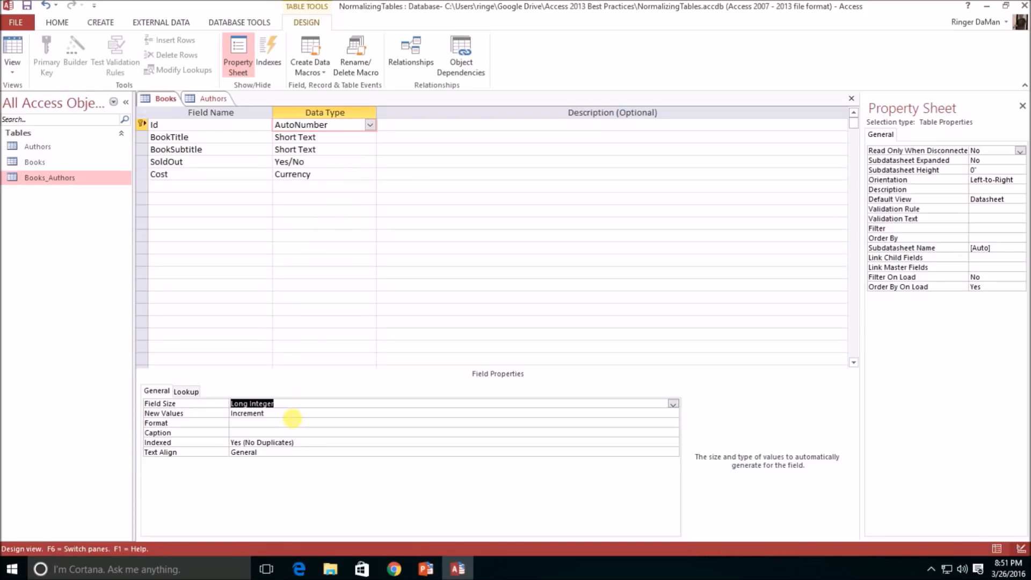
{"action": "left_click", "coordinate": [290, 404]}
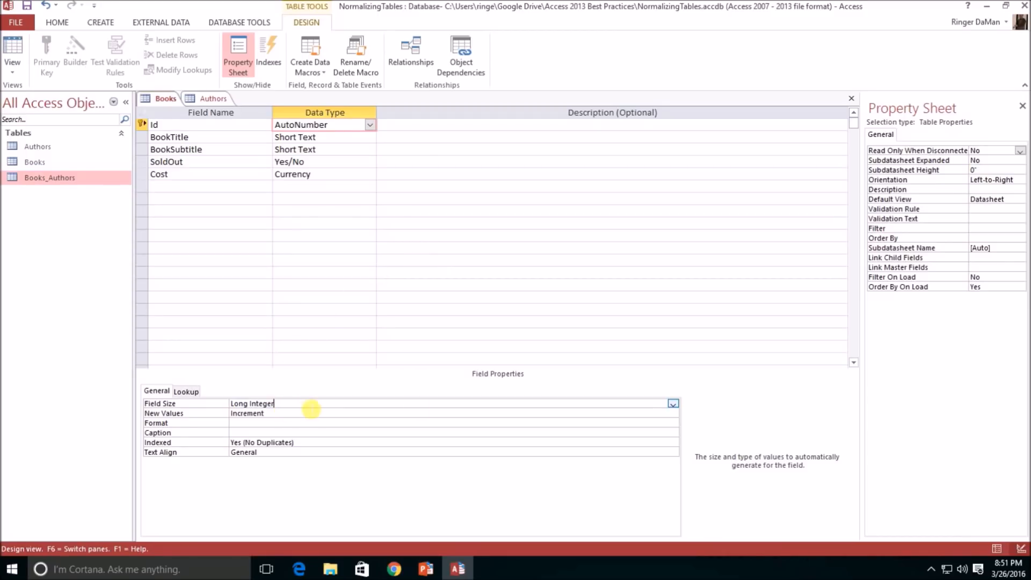
{"action": "left_click", "coordinate": [671, 404]}
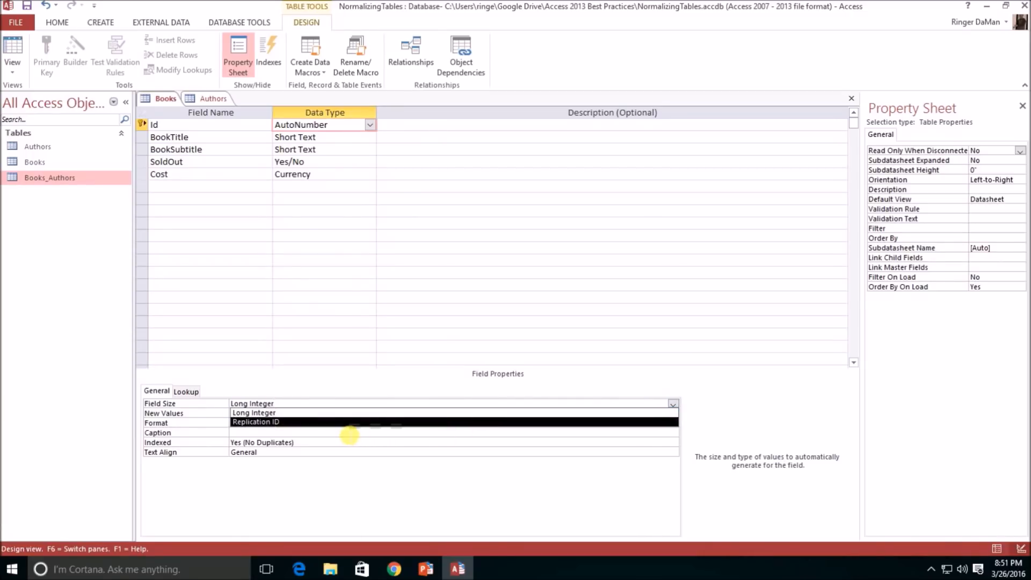
{"action": "left_click", "coordinate": [274, 423]}
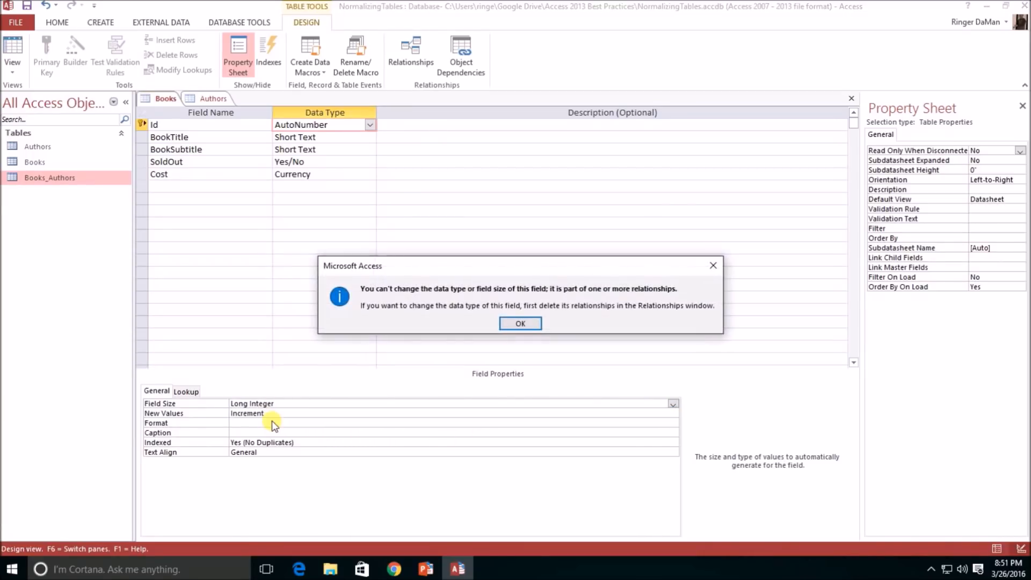
{"action": "left_click", "coordinate": [531, 321]}
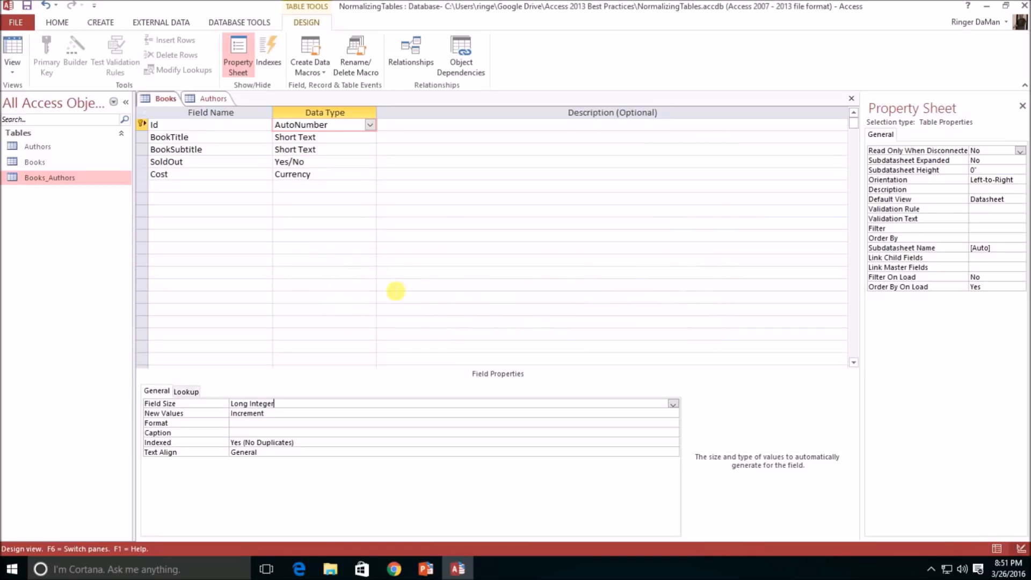
Step: Examine the Id field's AutoNumber data type and its Field Size options, keeping Long Integer
{"action": "left_click", "coordinate": [673, 404]}
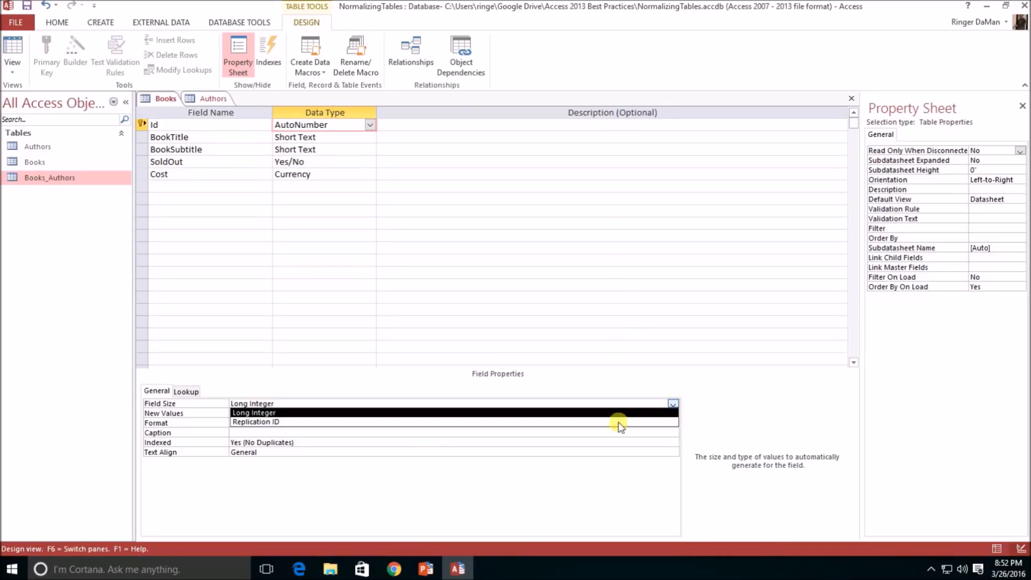
{"action": "left_click", "coordinate": [296, 238]}
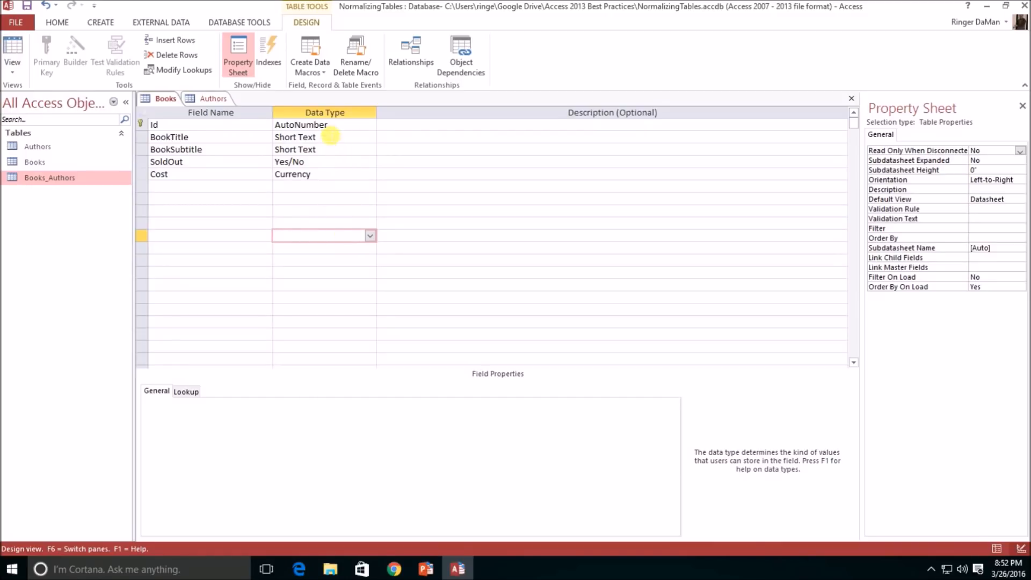
{"action": "left_click", "coordinate": [343, 125]}
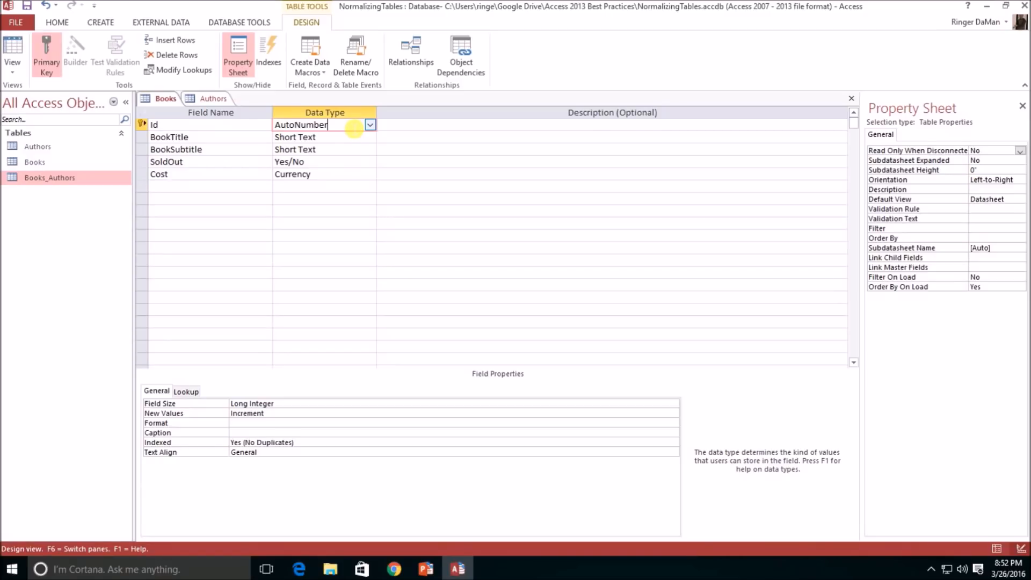
{"action": "left_click", "coordinate": [370, 125]}
{"action": "left_click", "coordinate": [369, 125]}
{"action": "left_click", "coordinate": [334, 403]}
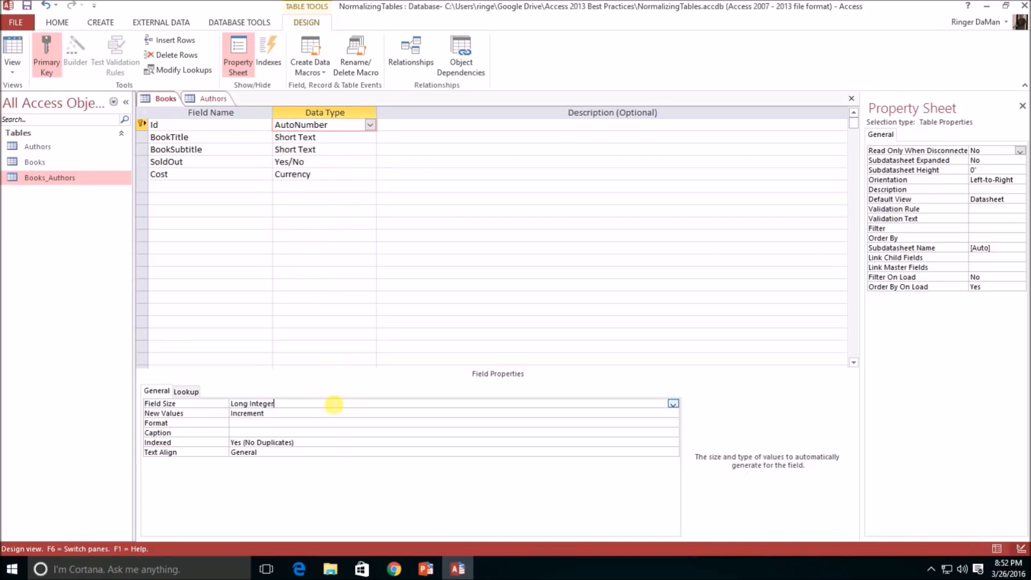
{"action": "left_click", "coordinate": [672, 403]}
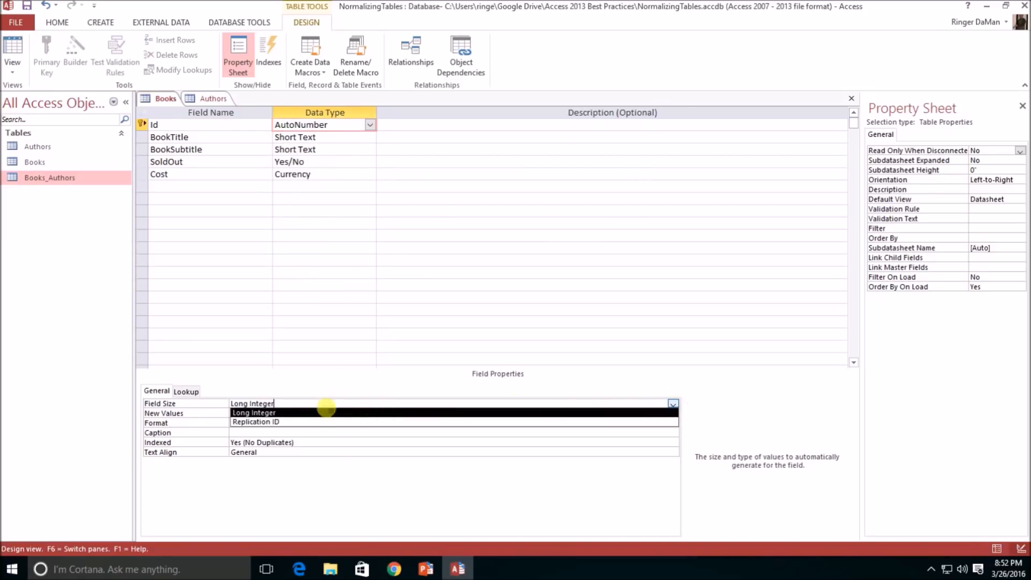
{"action": "left_click", "coordinate": [286, 422]}
{"action": "left_click", "coordinate": [291, 211]}
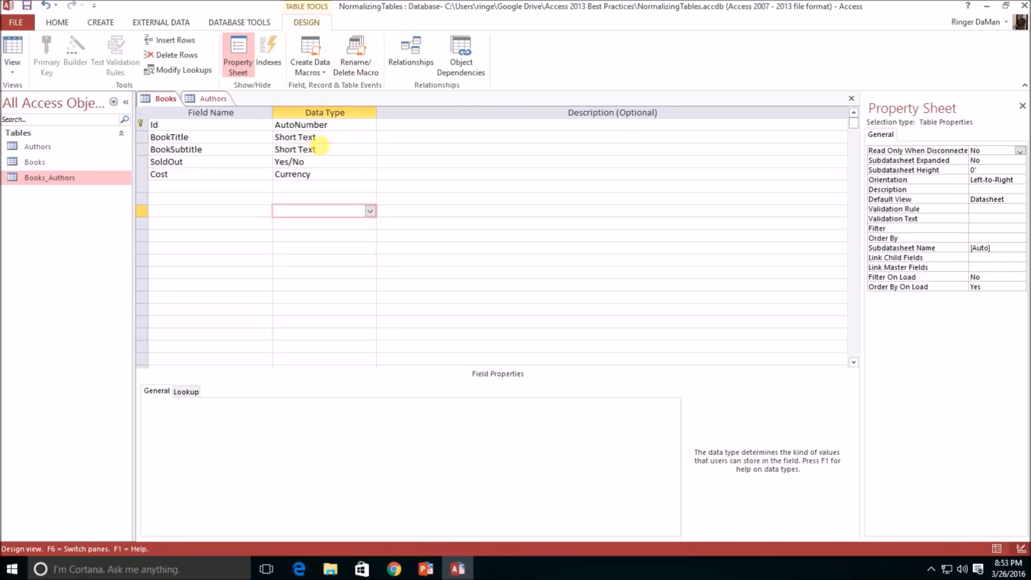
{"action": "left_click", "coordinate": [343, 127]}
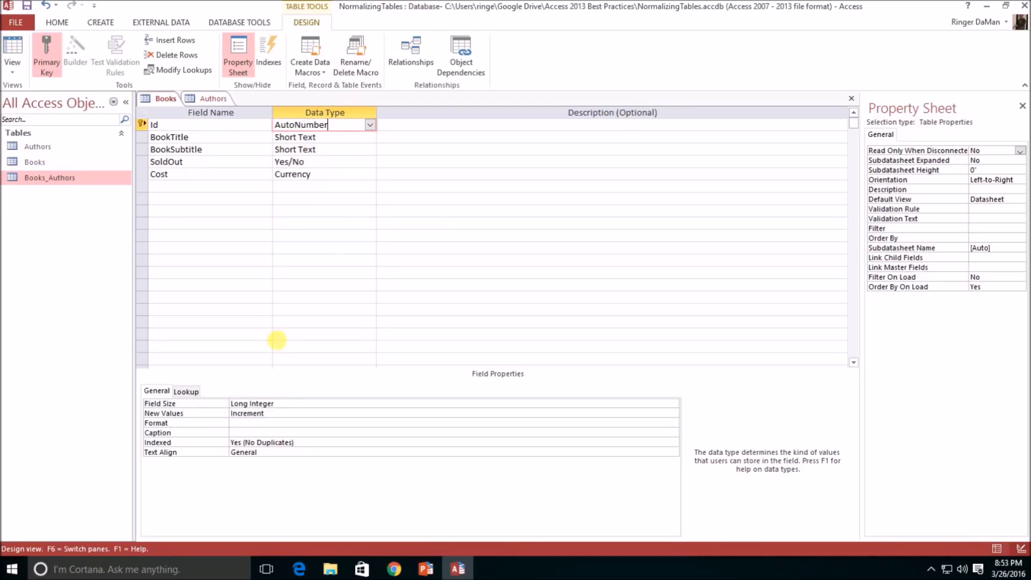
{"action": "left_click", "coordinate": [298, 407]}
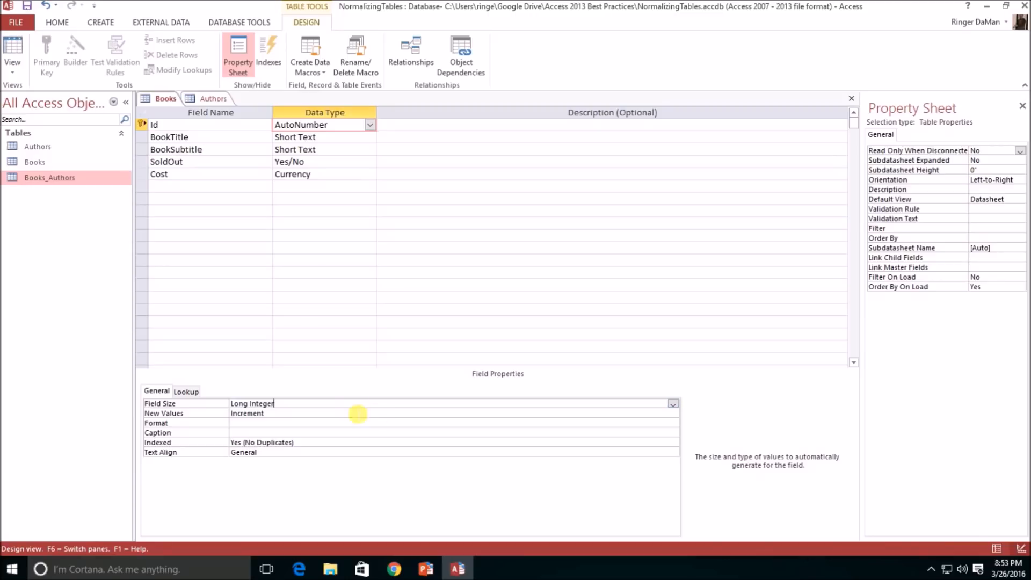
{"action": "left_click", "coordinate": [673, 404]}
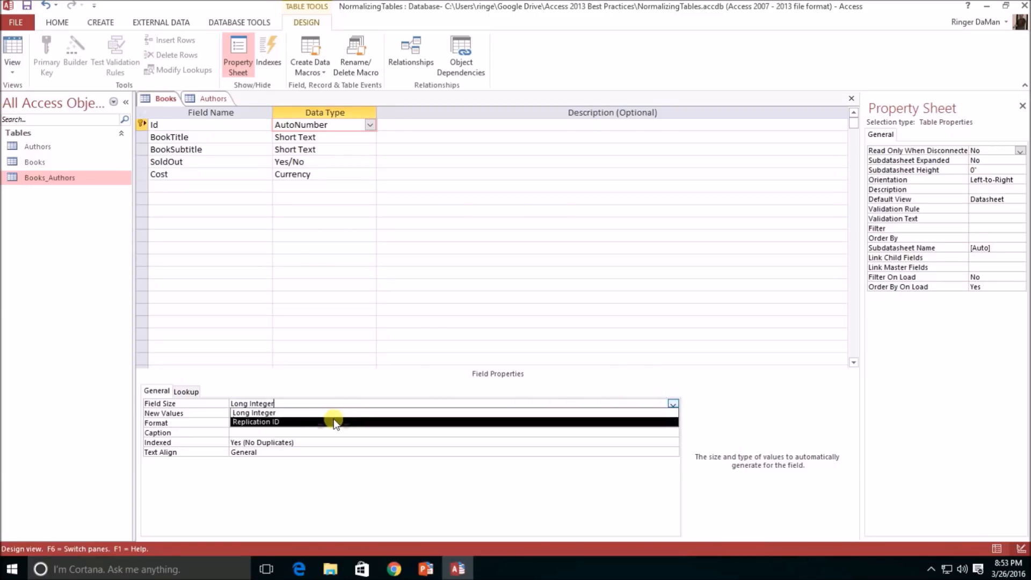
{"action": "left_click", "coordinate": [383, 239]}
{"action": "left_click", "coordinate": [339, 188]}
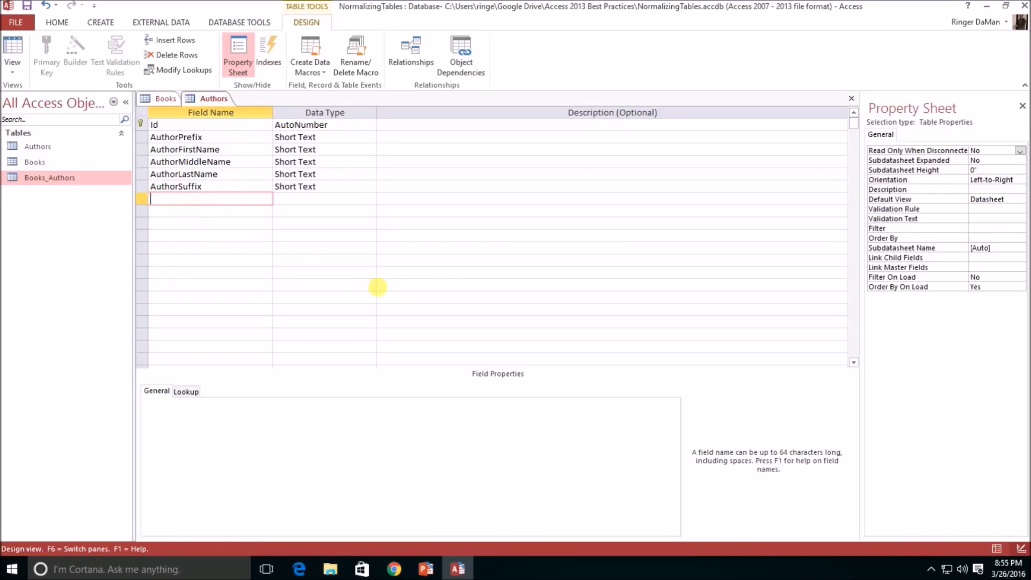
Step: Add an AuthorFullName field with the Calculated data type to the Authors table, without defining an expression
{"action": "type", "text": "AuthorFullName"}
{"action": "key", "text": "Tab"}
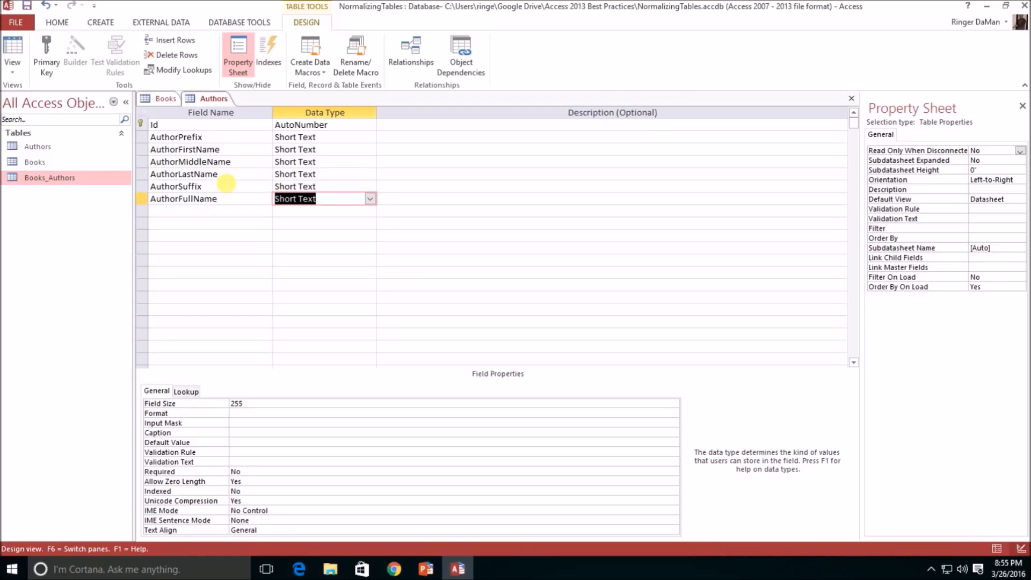
{"action": "left_click", "coordinate": [370, 199]}
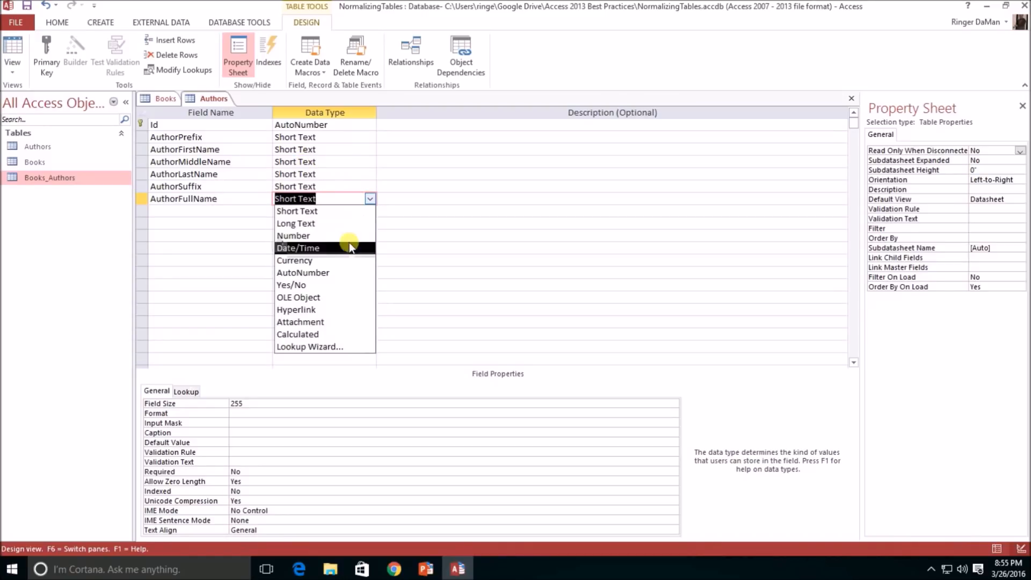
{"action": "left_click", "coordinate": [326, 334]}
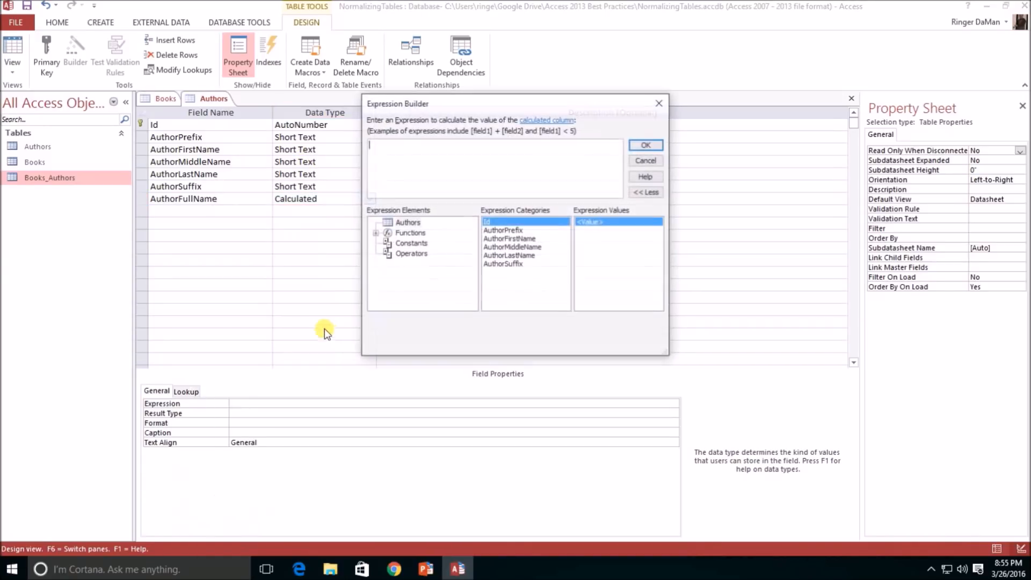
{"action": "left_click_drag", "start_coordinate": [505, 109], "coordinate": [602, 168]}
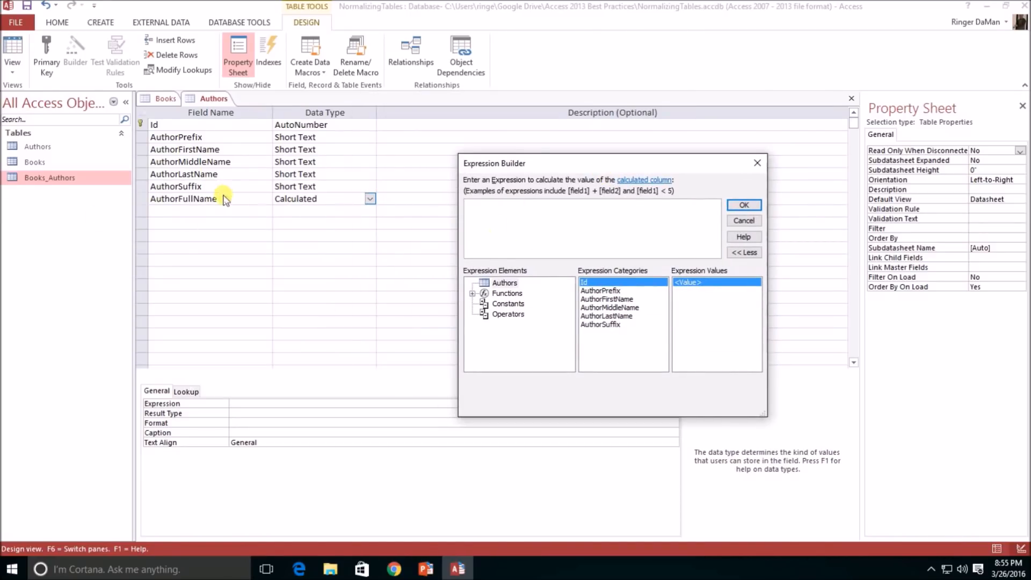
{"action": "left_click", "coordinate": [744, 221]}
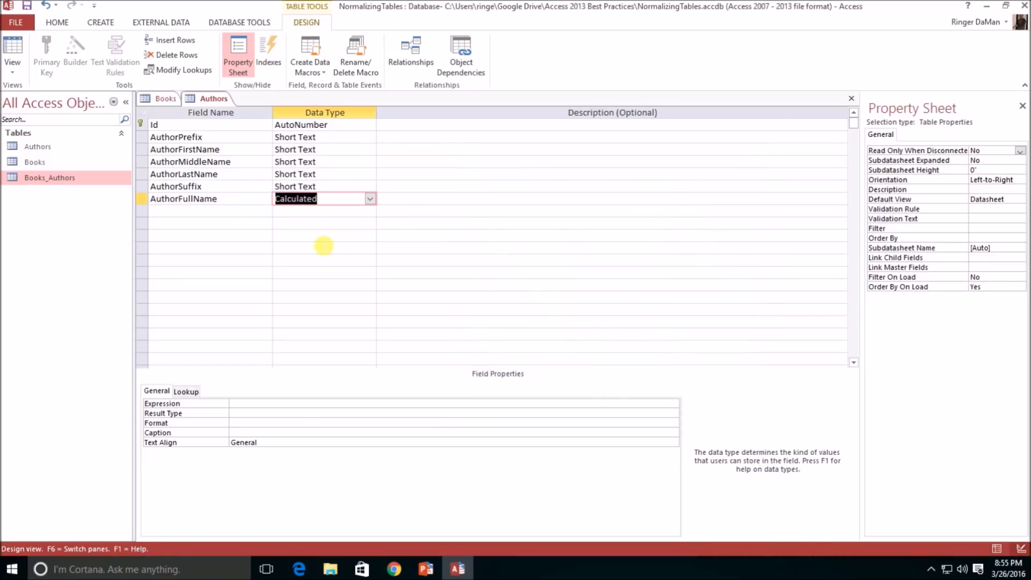
Step: Delete the AuthorFullName field from the Authors table
{"action": "left_click", "coordinate": [140, 201]}
{"action": "right_click", "coordinate": [140, 203]}
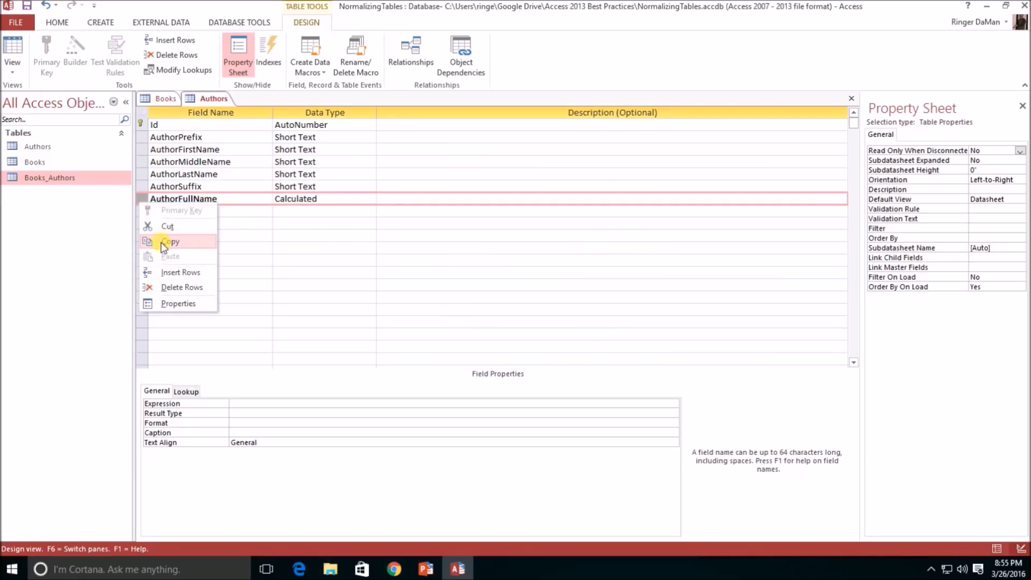
{"action": "left_click", "coordinate": [184, 285]}
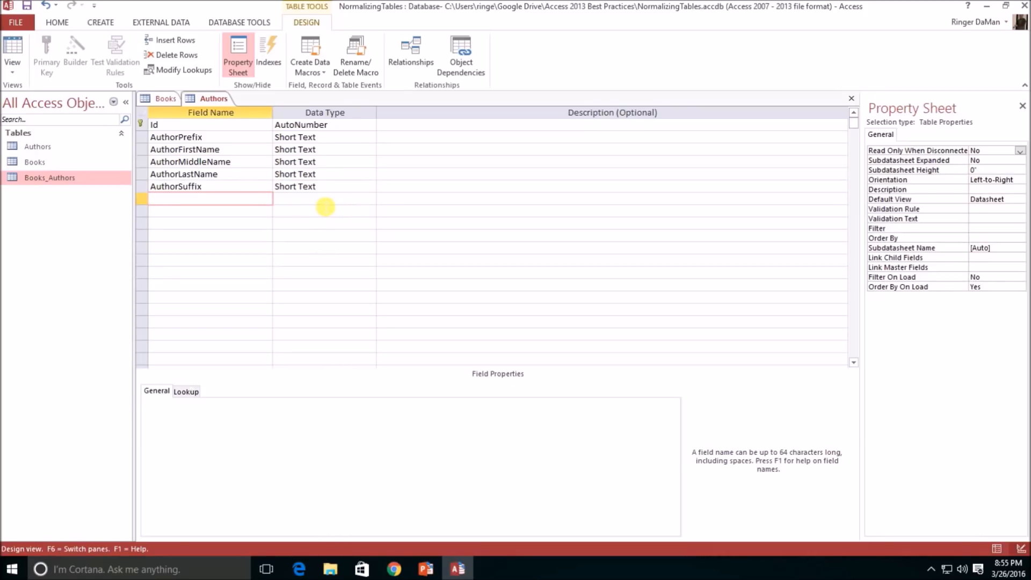
{"action": "left_click", "coordinate": [294, 200]}
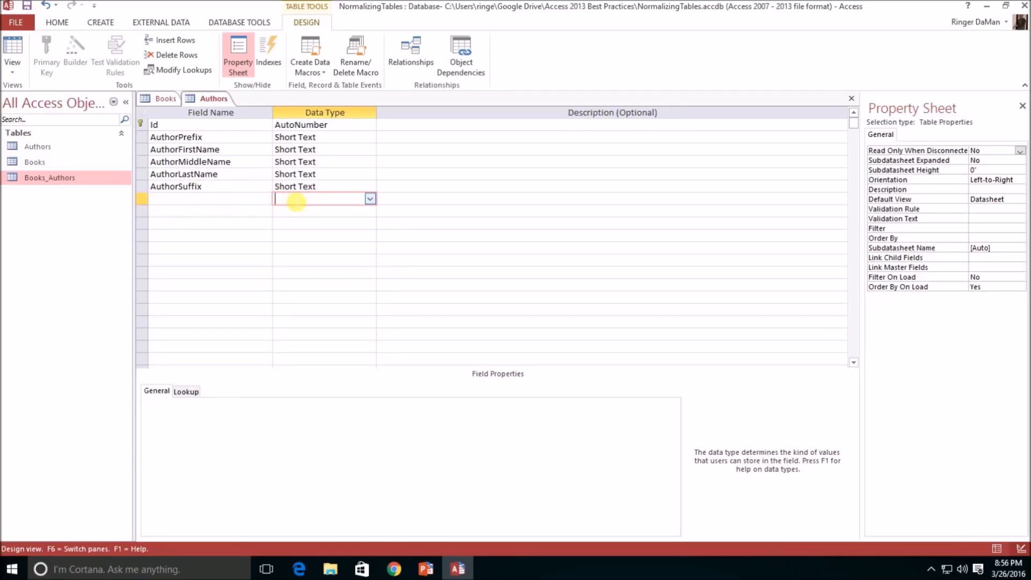
{"action": "left_click", "coordinate": [233, 206]}
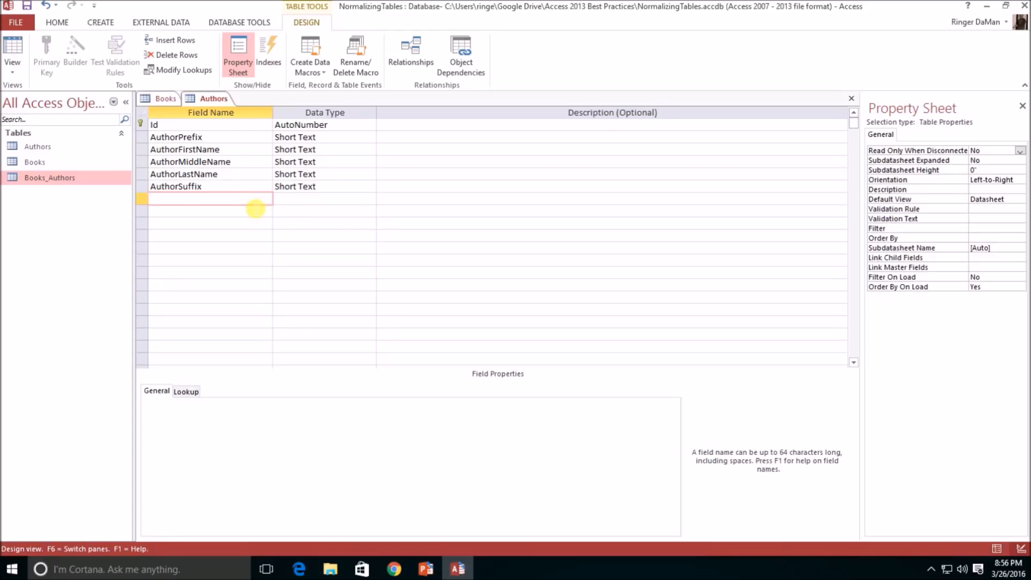
{"action": "left_click", "coordinate": [142, 199]}
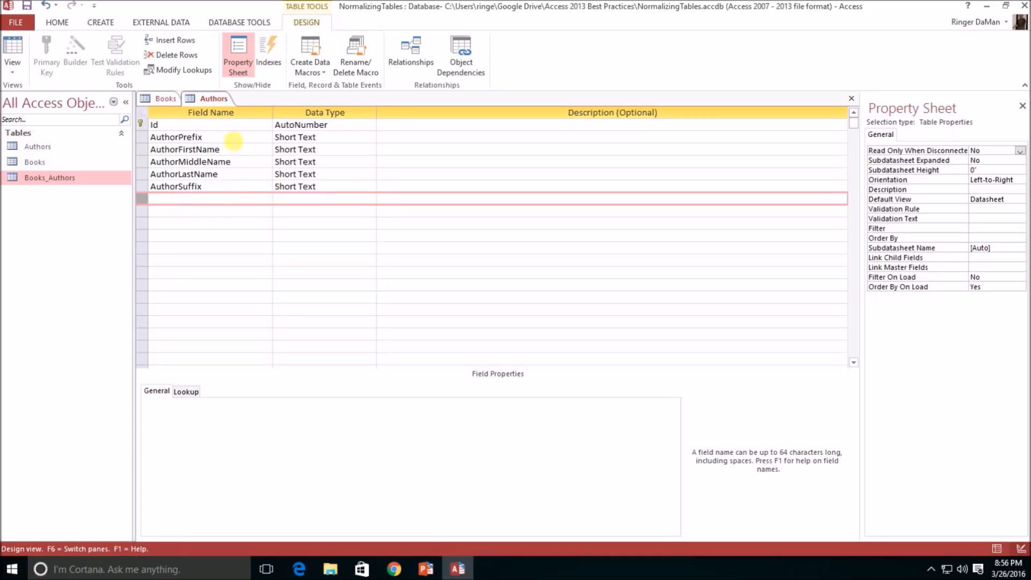